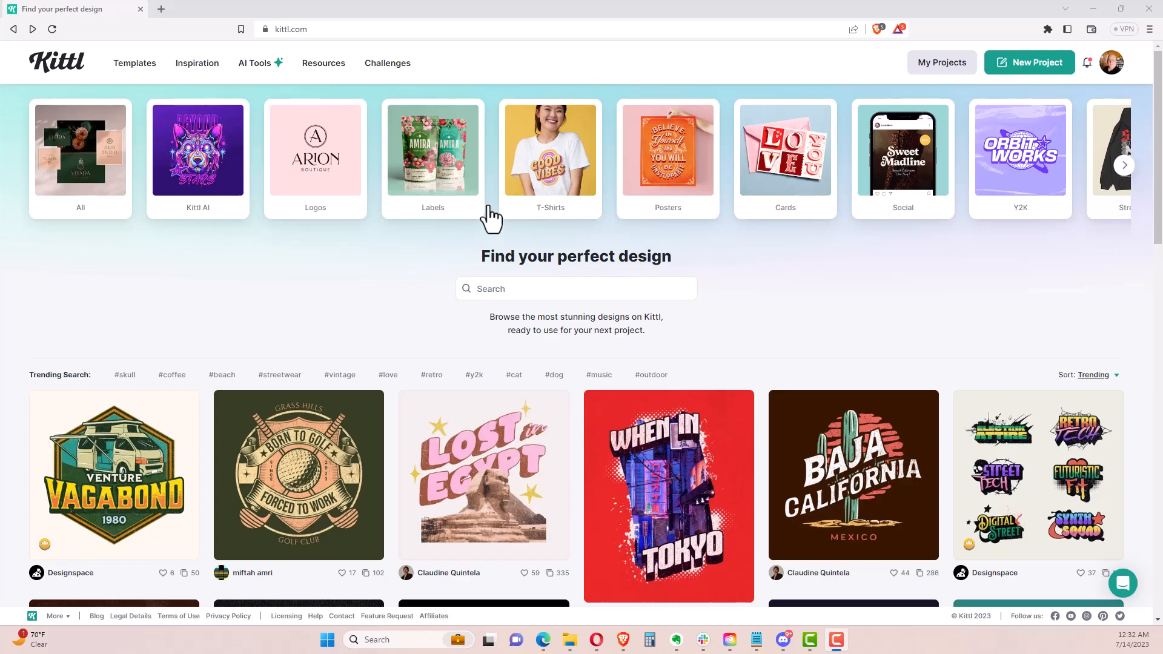
# Open the T-shirt category and browse its design templates
pyautogui.click(541, 177)
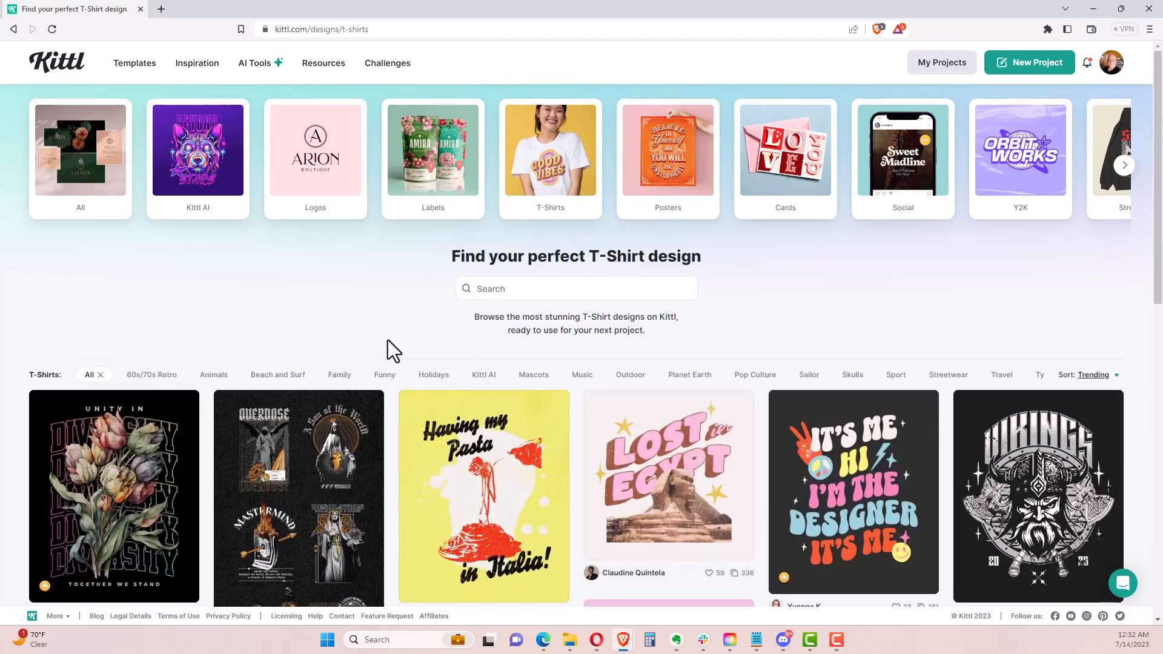
pyautogui.scroll(-1, 394, 351)
pyautogui.scroll(-4, 395, 350)
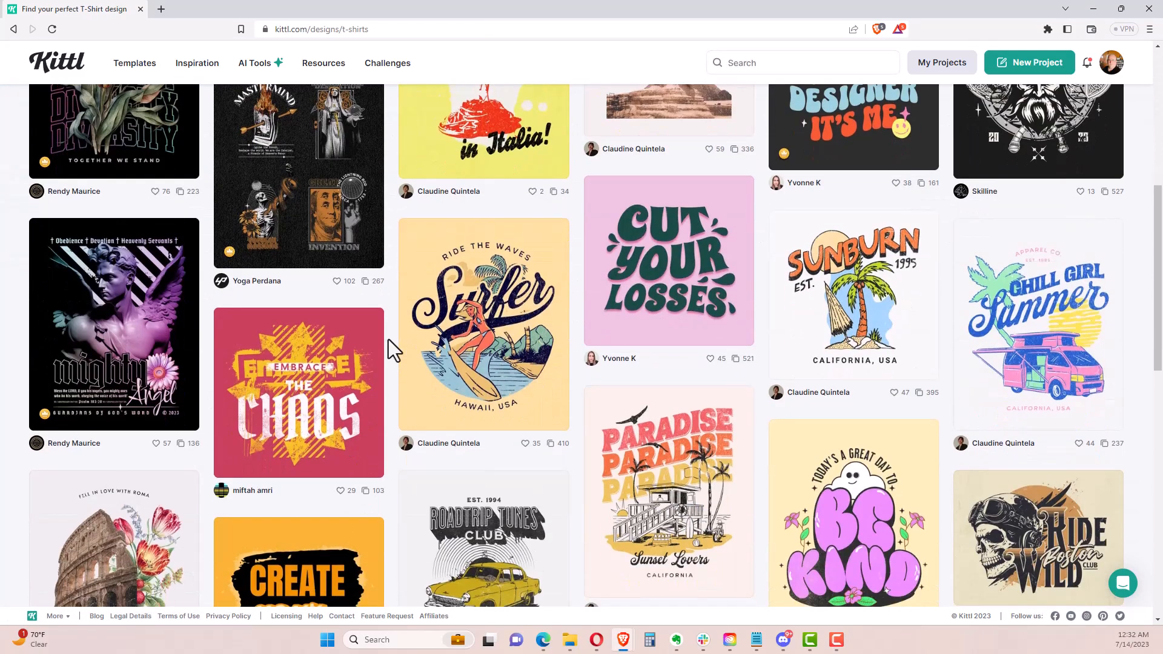
pyautogui.scroll(3, 394, 350)
pyautogui.scroll(3, 391, 345)
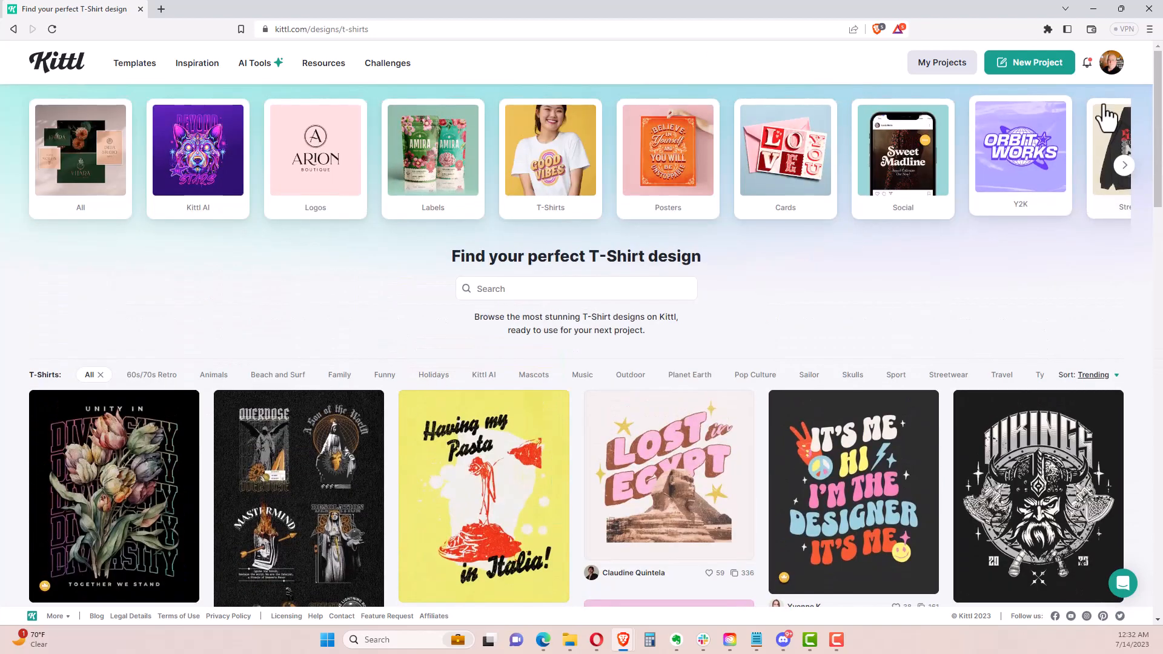
# View the Faith Church folder among the saved projects and return to the Kittl home page
pyautogui.click(1114, 76)
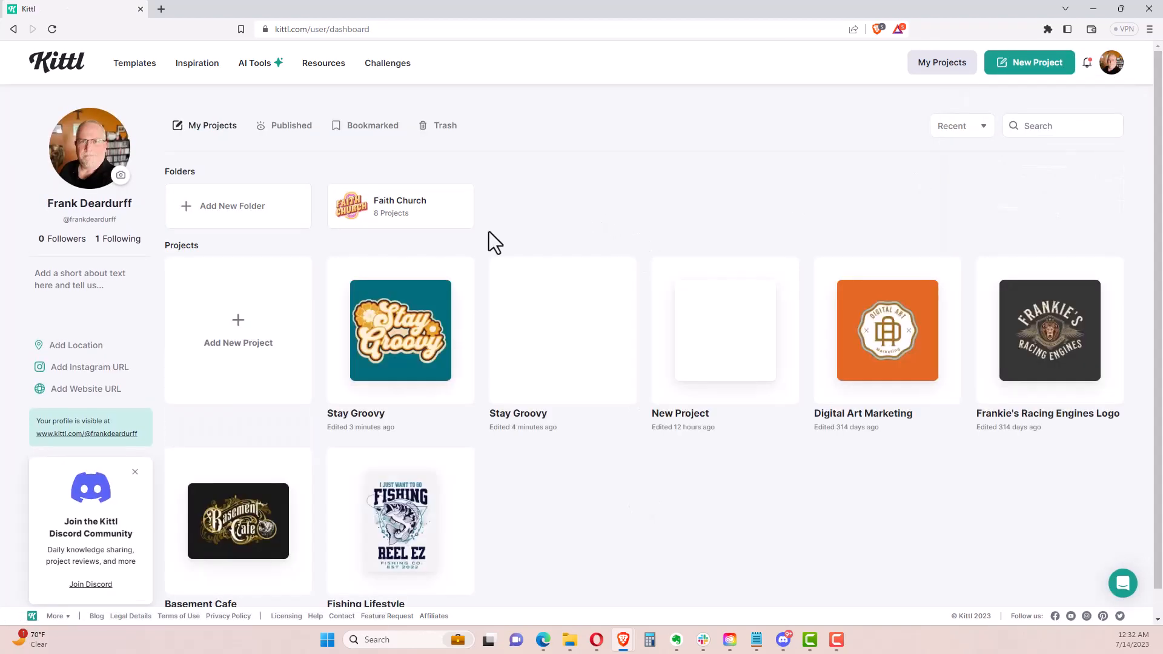
pyautogui.click(400, 220)
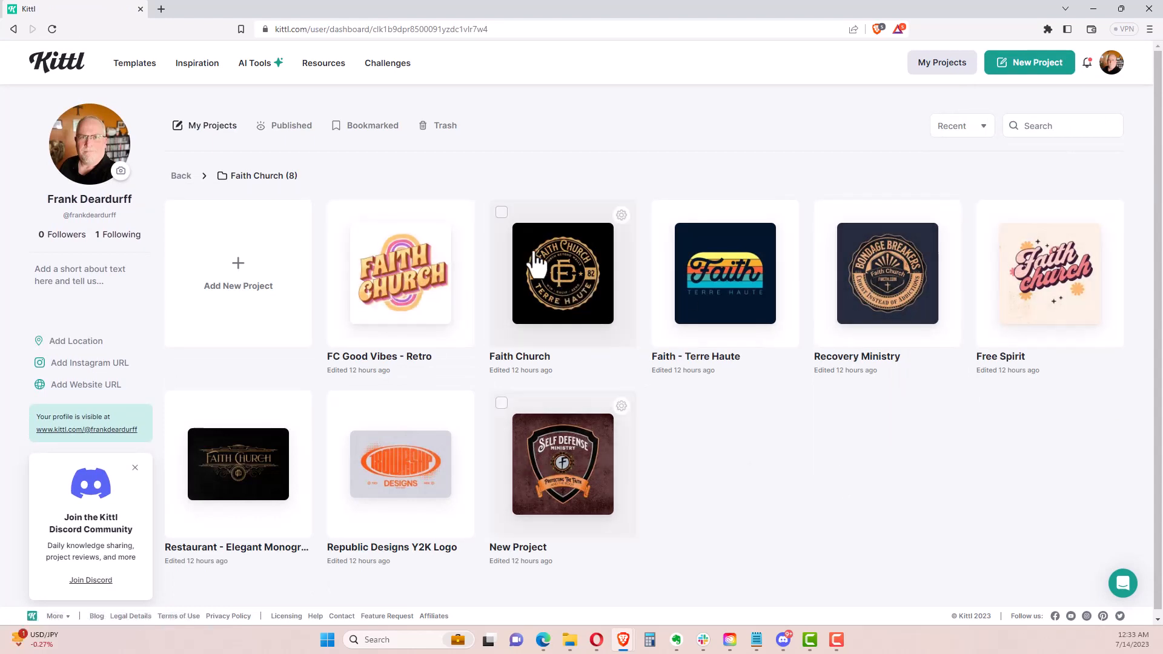
pyautogui.click(60, 67)
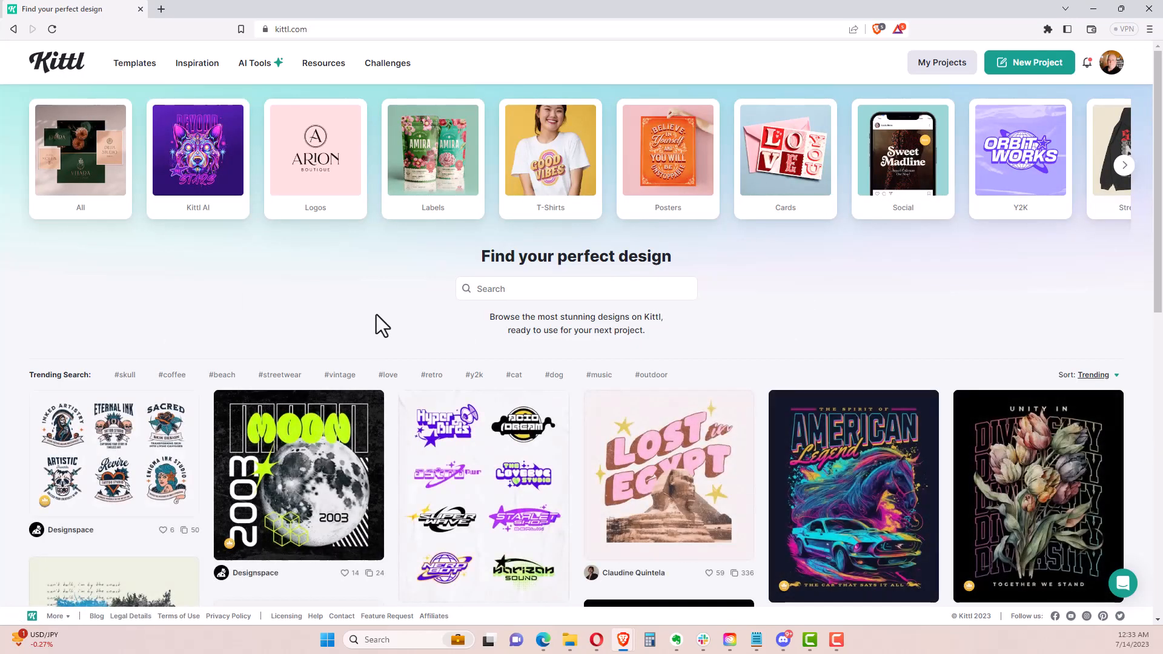
# Find the Follow Your Heart template among the T-shirt designs and open it for editing
pyautogui.click(550, 179)
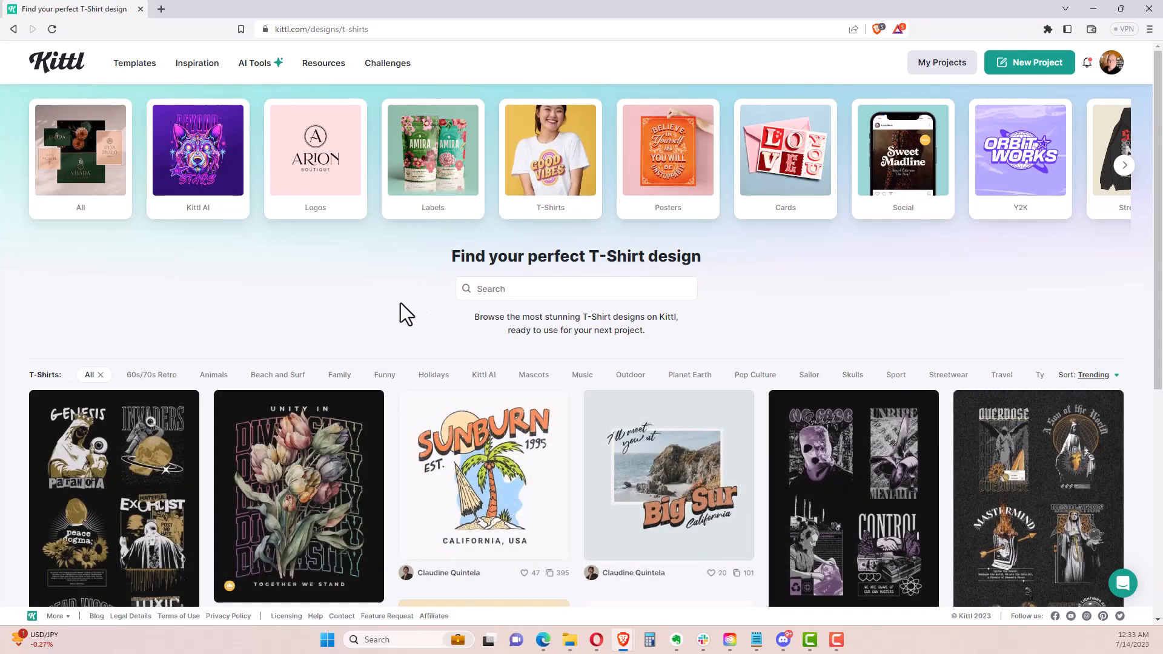
pyautogui.scroll(-3, 411, 321)
pyautogui.scroll(-4, 412, 331)
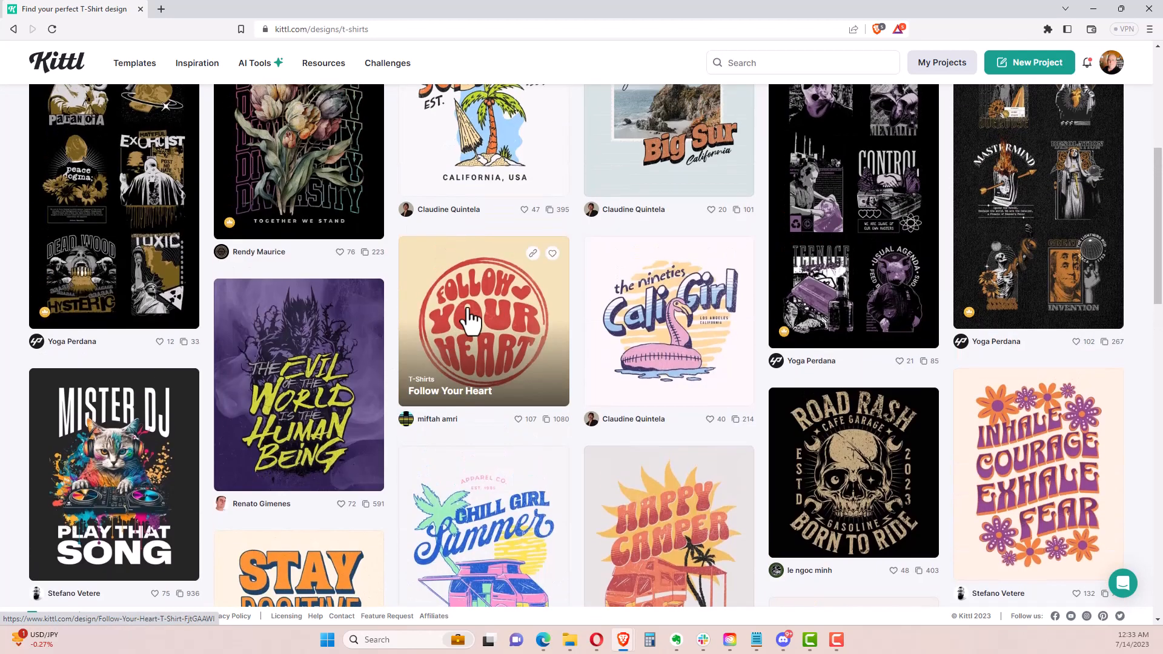
pyautogui.click(468, 319)
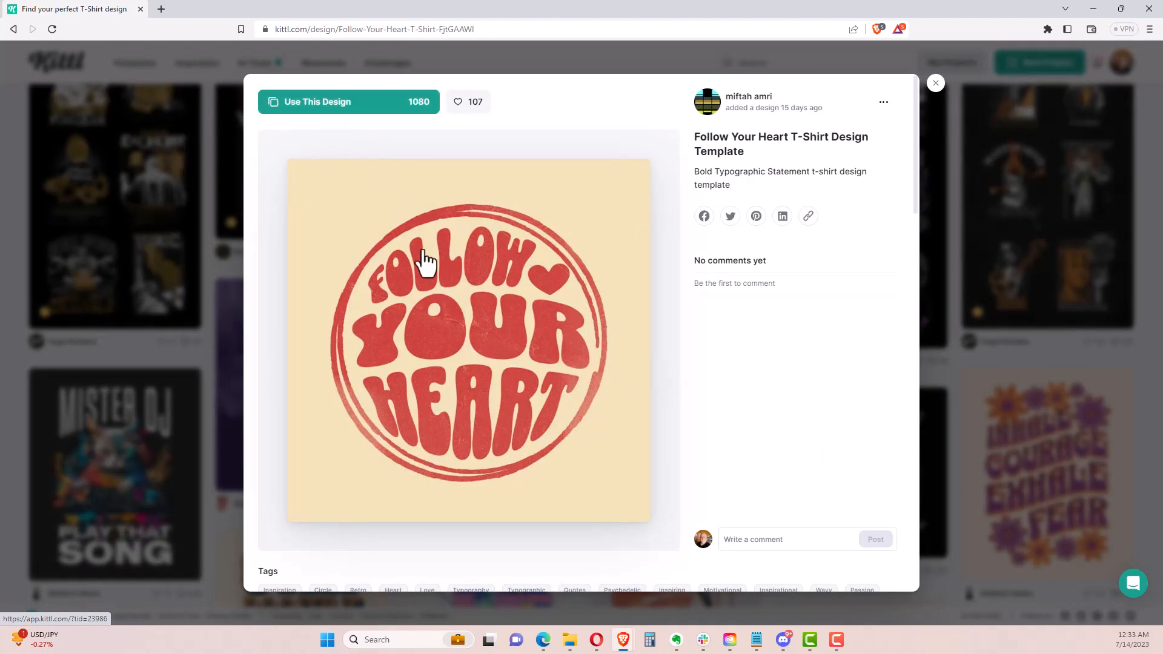
pyautogui.click(358, 115)
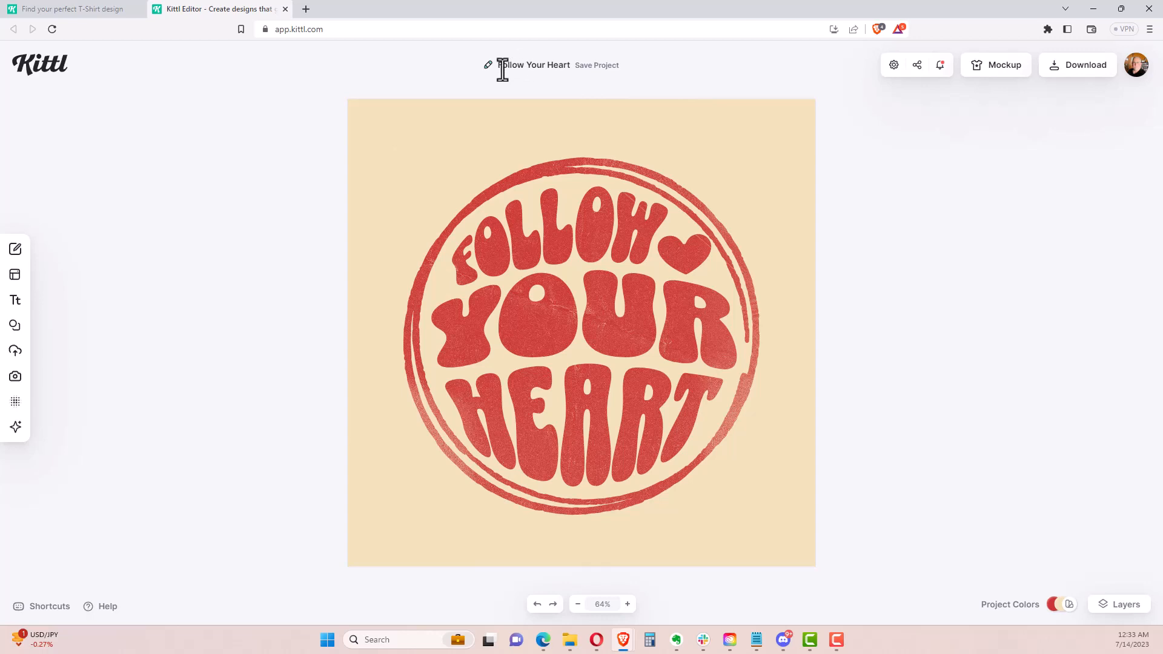
# Replace the word FOLLOW in the upper line of the design with JUST
pyautogui.click(554, 243)
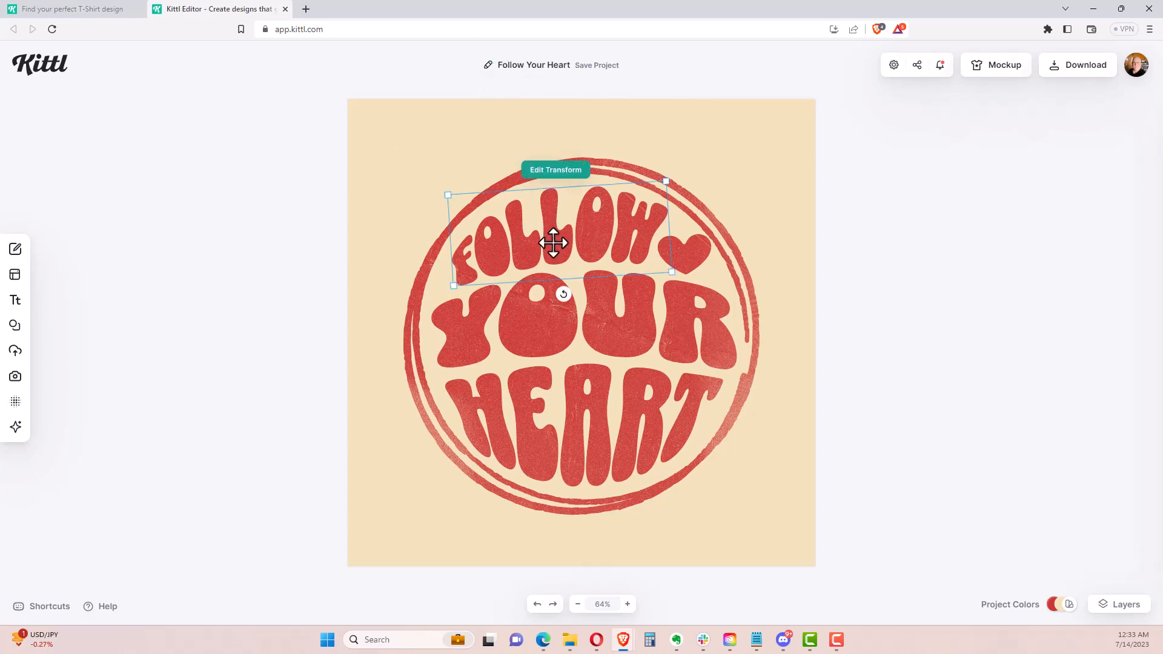
pyautogui.click(548, 326)
pyautogui.click(564, 420)
pyautogui.click(554, 253)
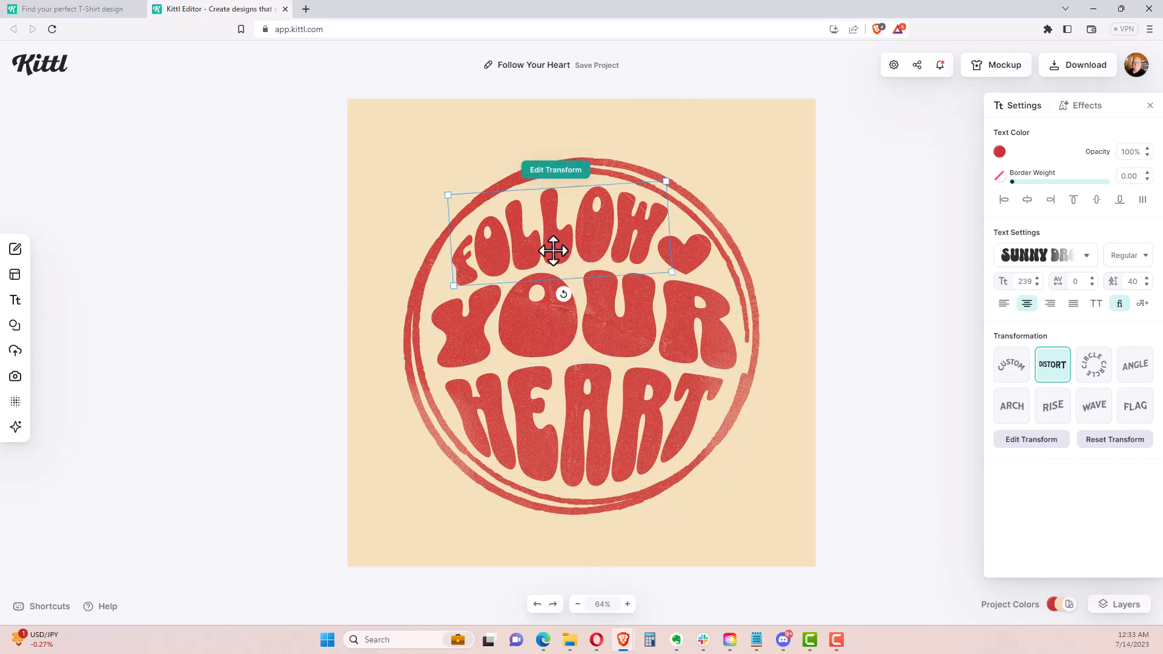
pyautogui.doubleClick(554, 253)
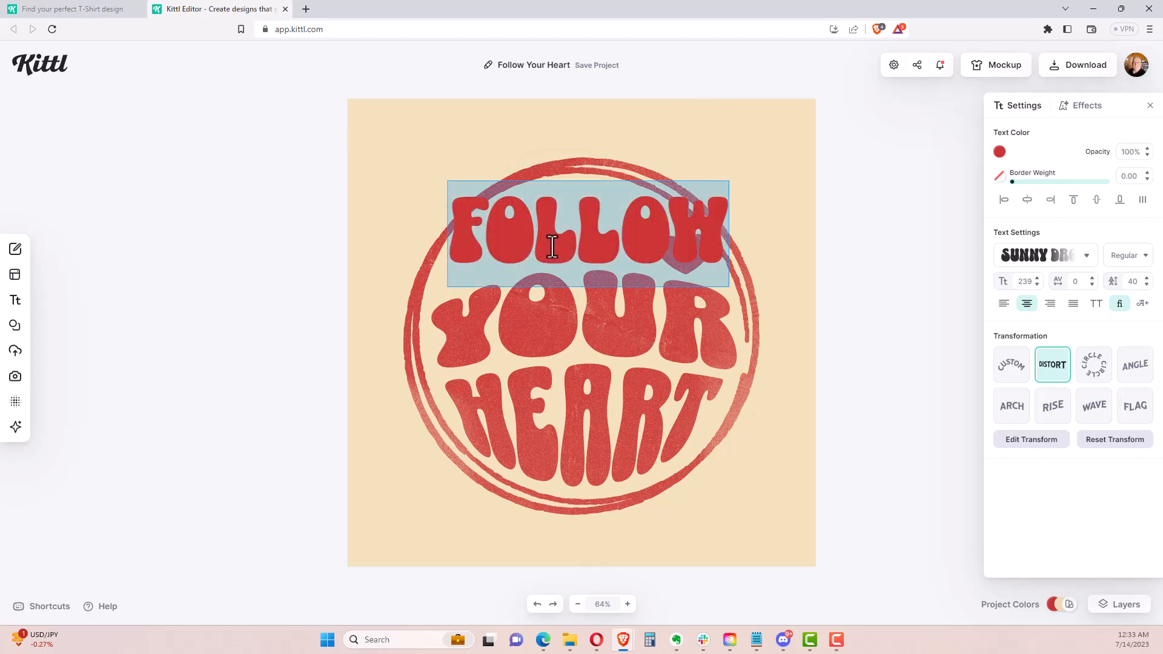
pyautogui.write('JUST')
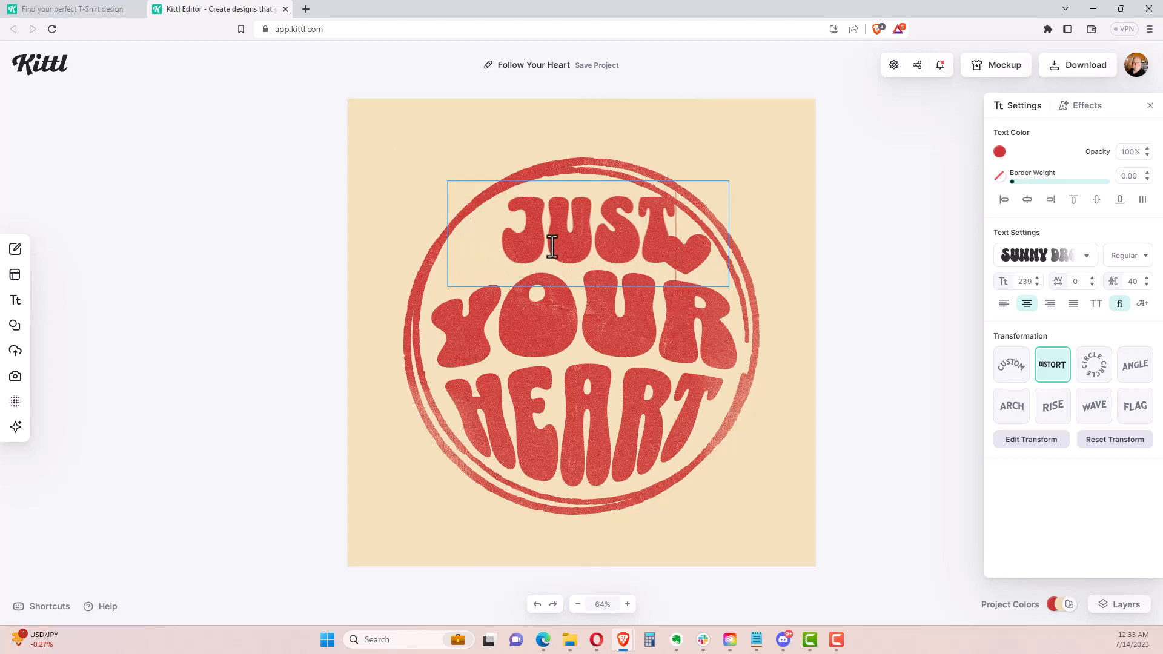
pyautogui.press('Escape')
# Replace the word YOUR in the middle line with HAVE
pyautogui.click(585, 323)
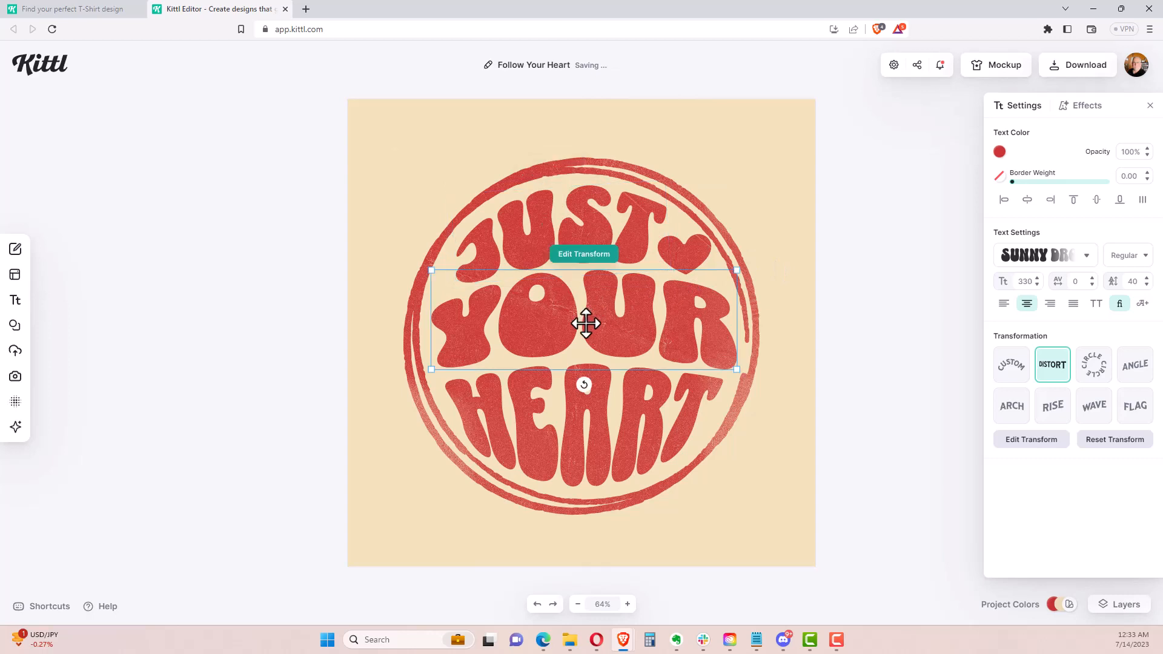
pyautogui.doubleClick(586, 324)
pyautogui.write('HAVE')
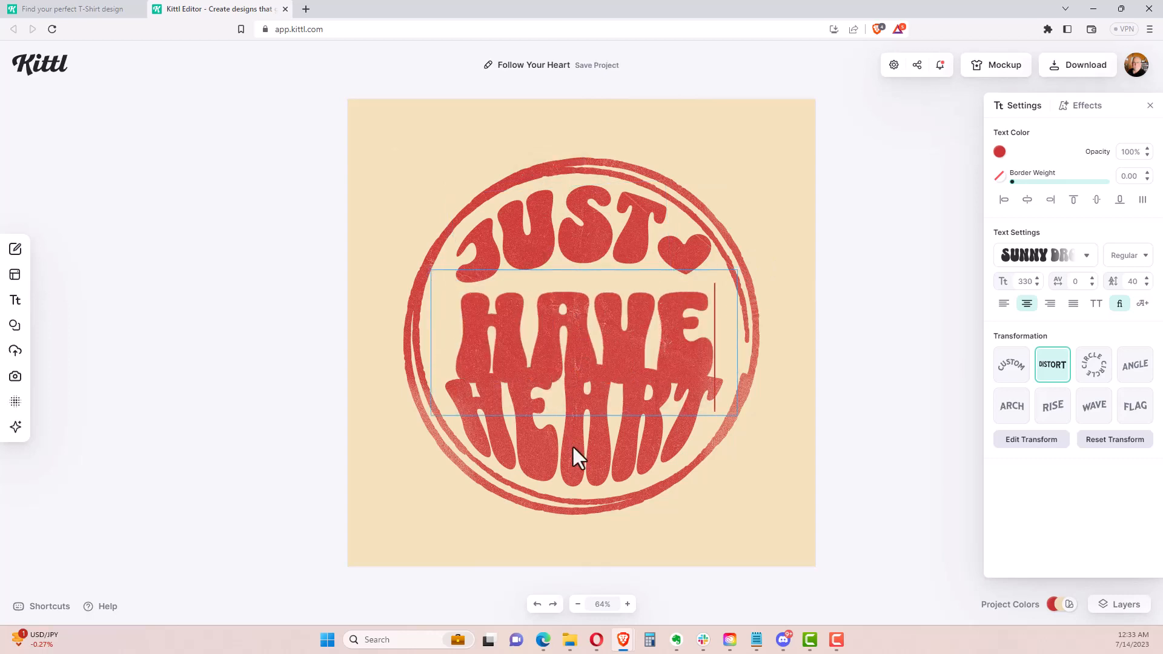
pyautogui.press('Escape')
# Replace the word HEART in the lower line with FUN! and deselect the text
pyautogui.doubleClick(572, 446)
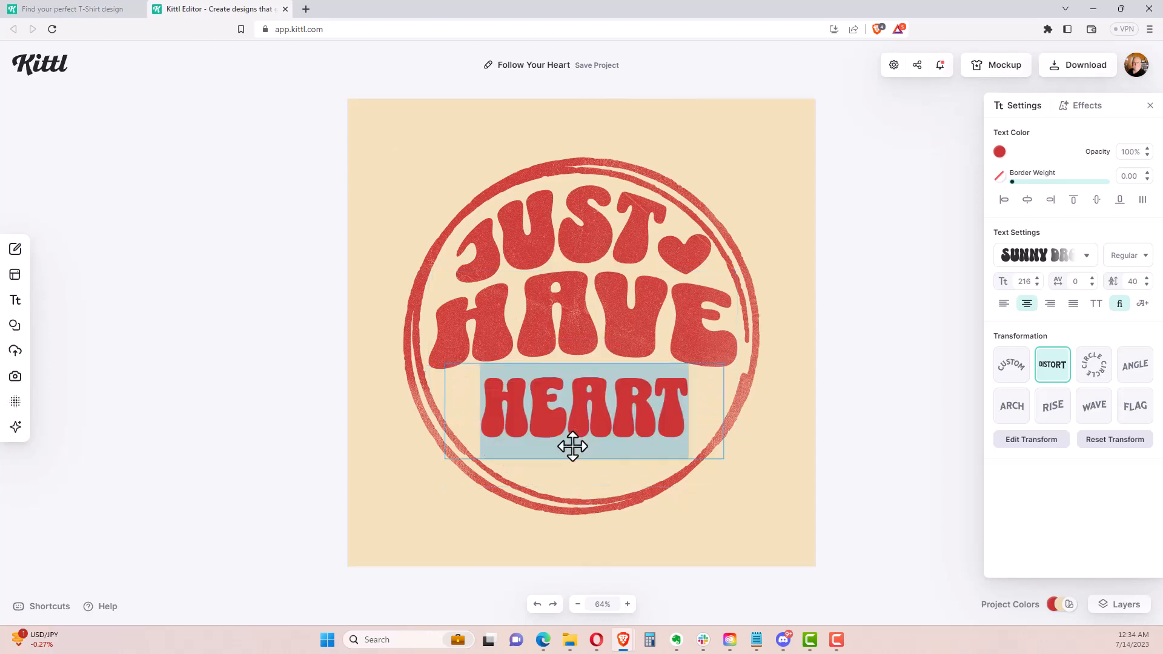
pyautogui.write('FUN')
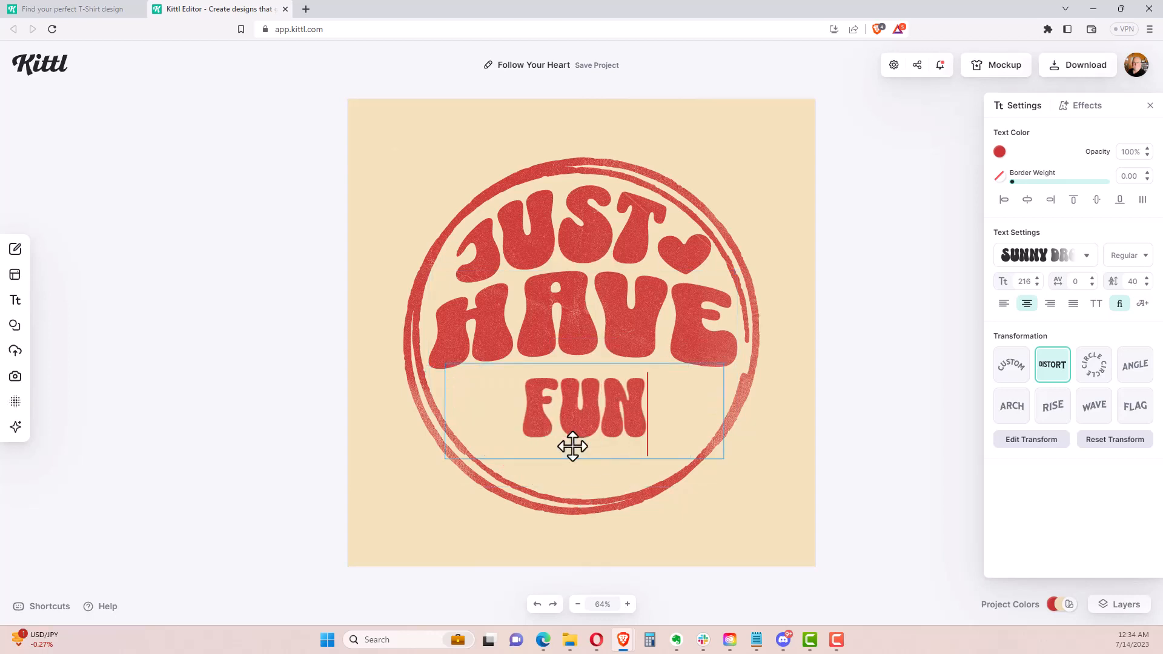
pyautogui.write('!')
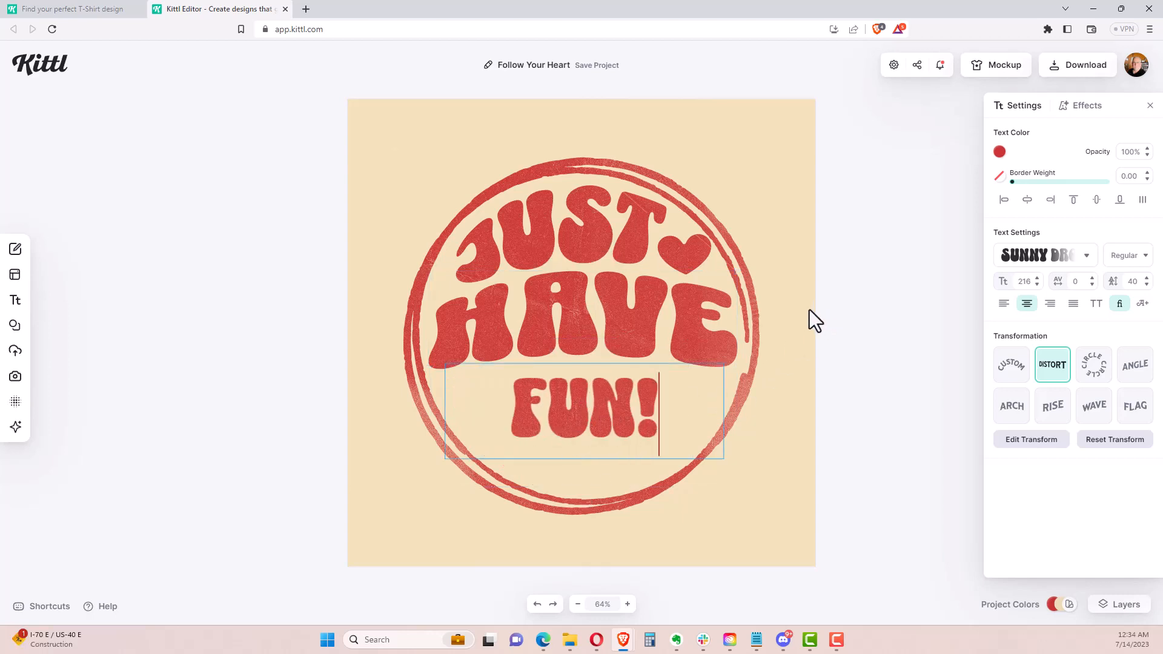
pyautogui.press('Escape')
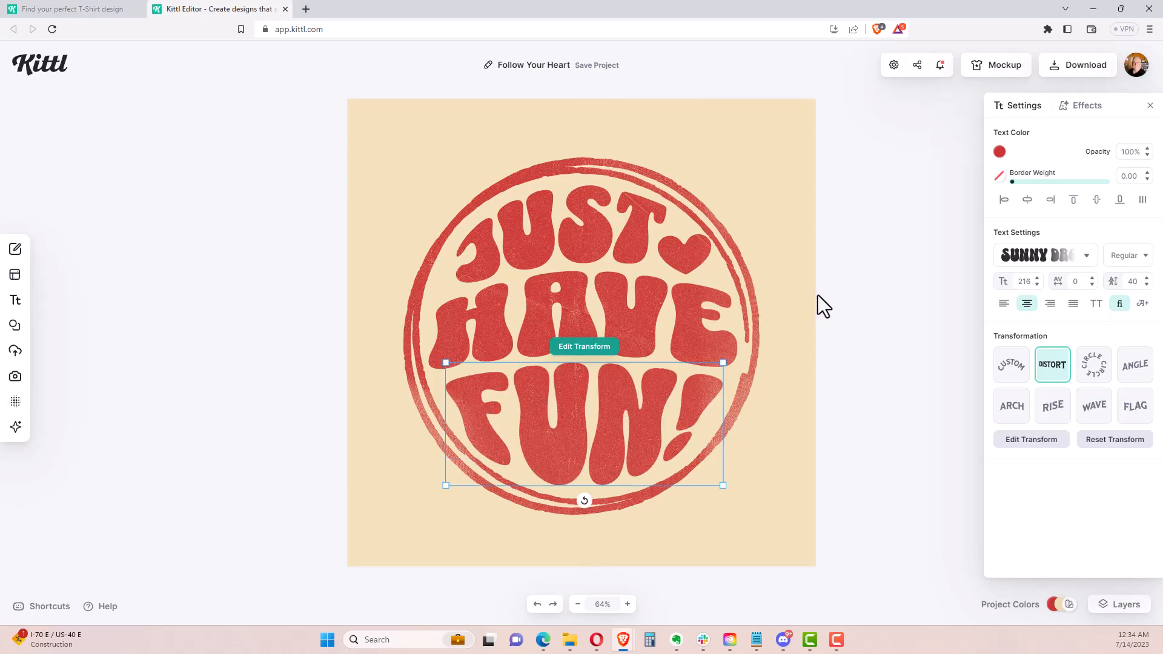
pyautogui.click(830, 306)
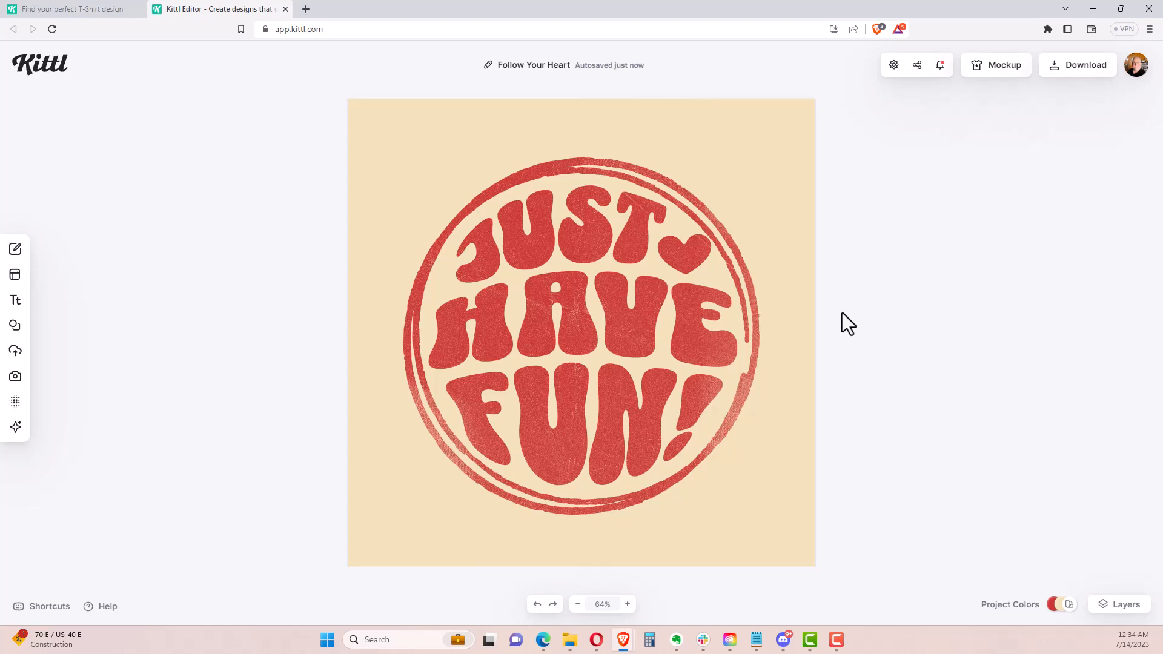
# Rename the project as Just Have Fun
pyautogui.click(525, 65)
pyautogui.write('Just Have Fun')
pyautogui.press('Return')
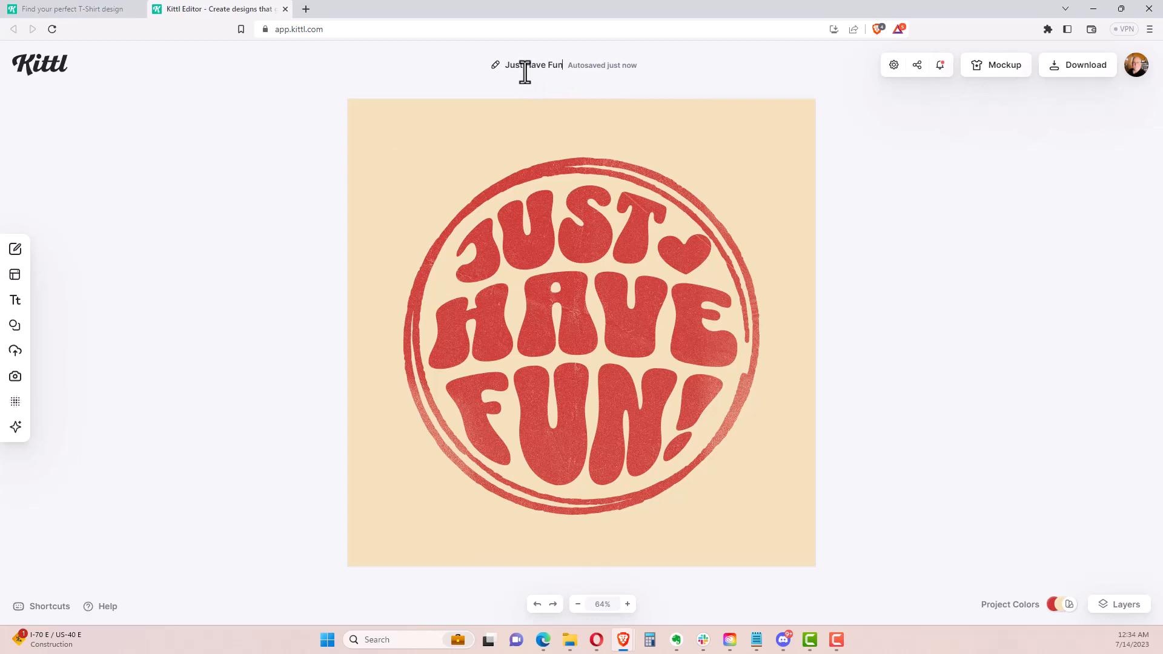
pyautogui.click(811, 243)
# Change the object color of the hand-drawn circle around the text to purple 5e33cb
pyautogui.click(606, 269)
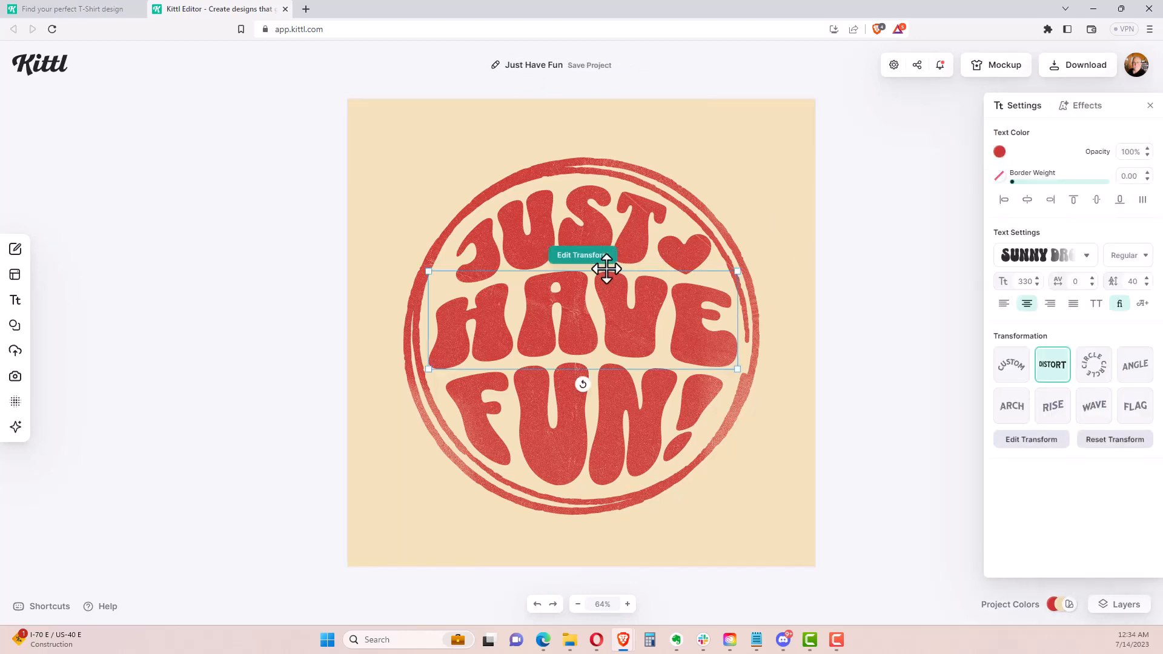
pyautogui.click(616, 223)
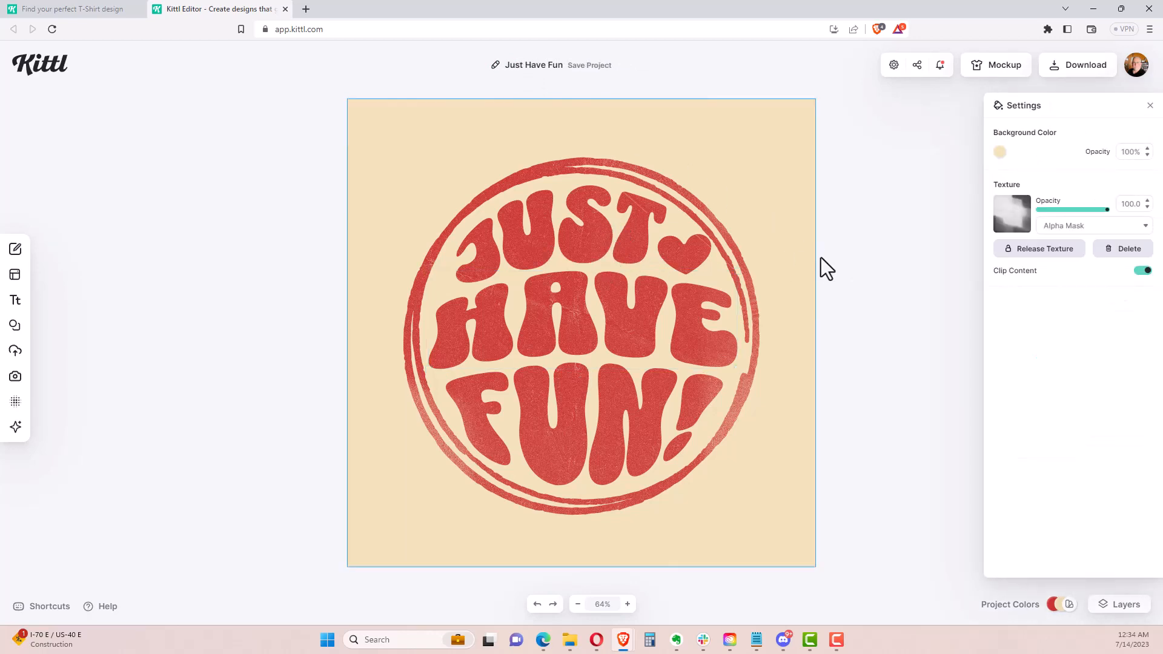
pyautogui.click(570, 174)
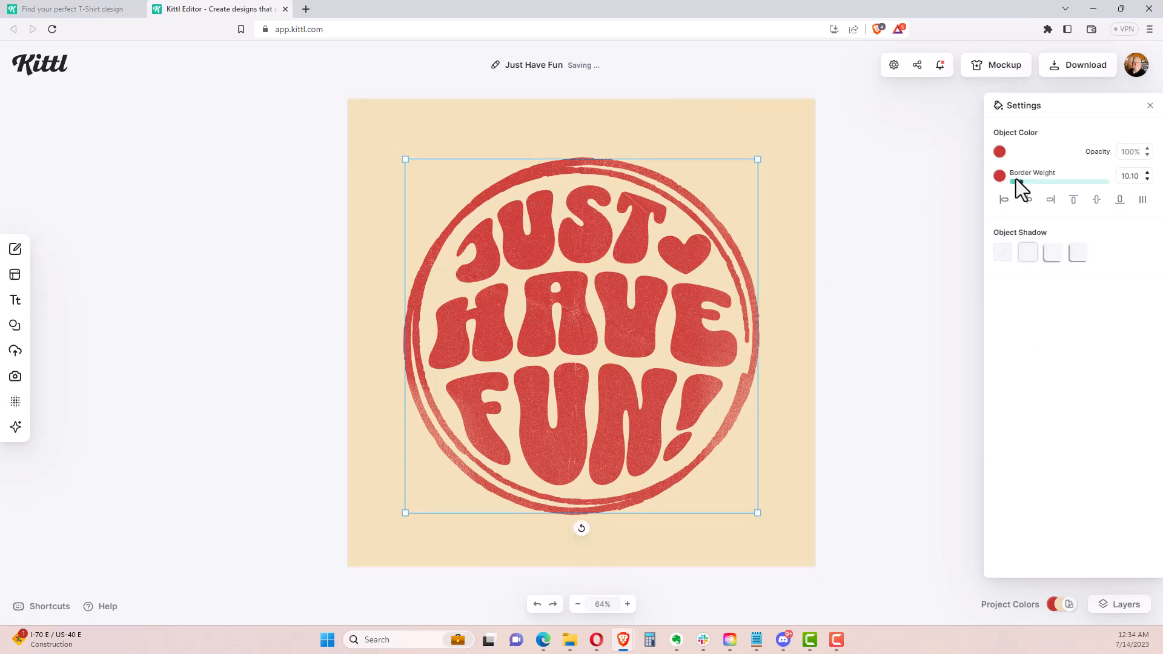
pyautogui.click(999, 155)
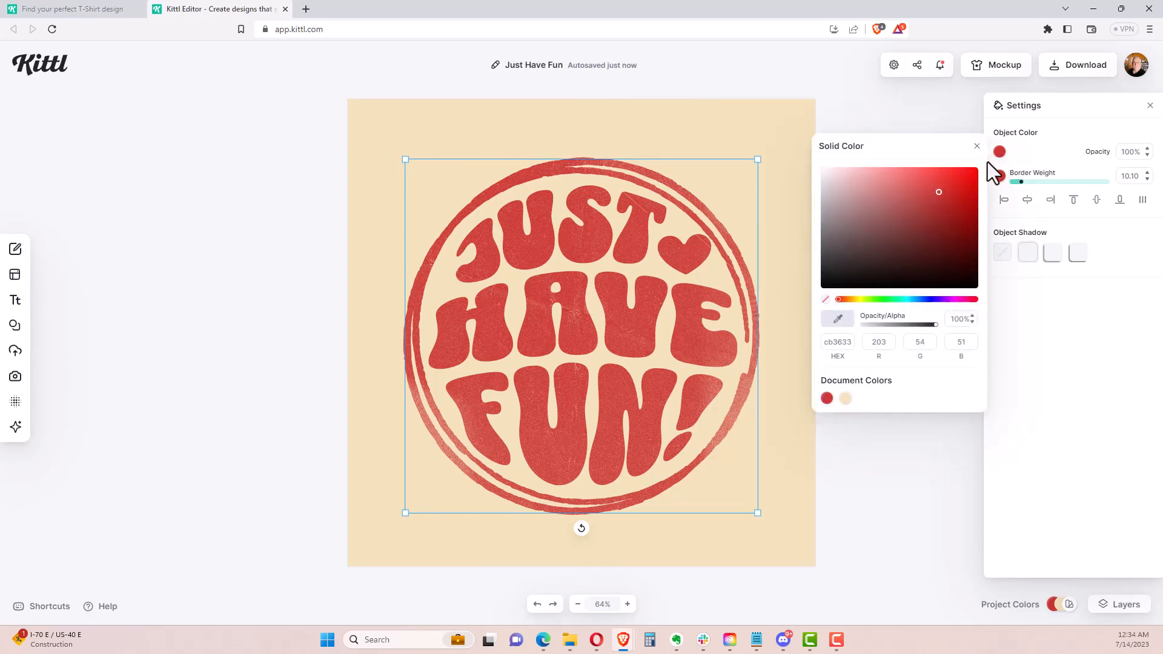
pyautogui.click(936, 299)
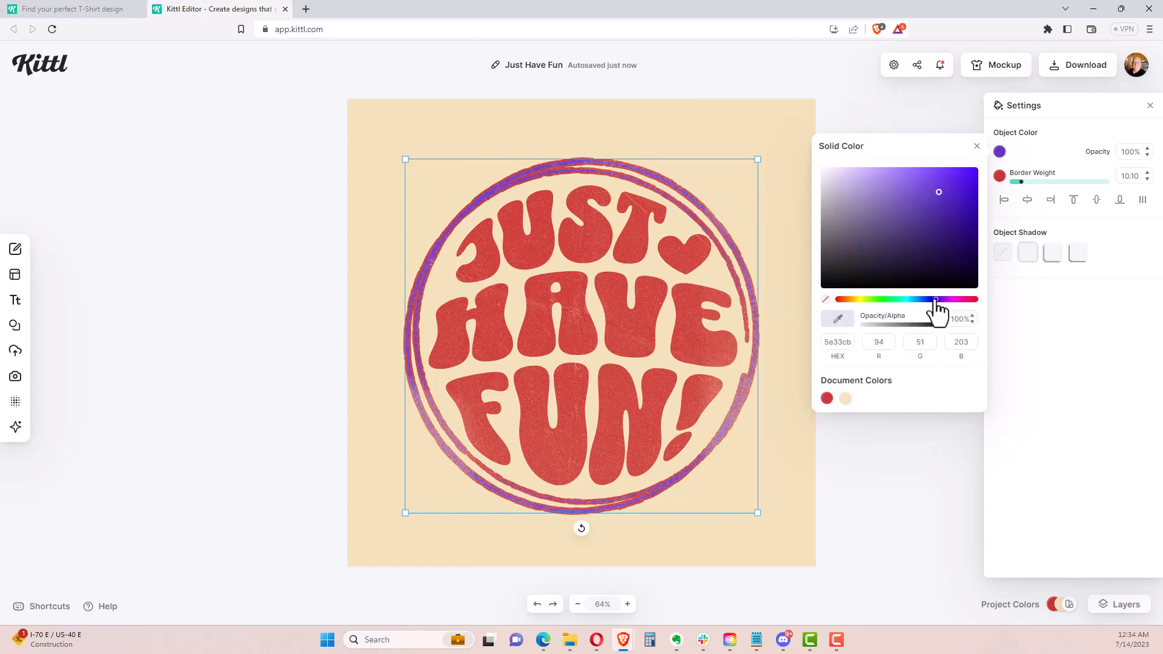
# Change the circle's border color to a dark blue and deselect the circle
pyautogui.click(1000, 176)
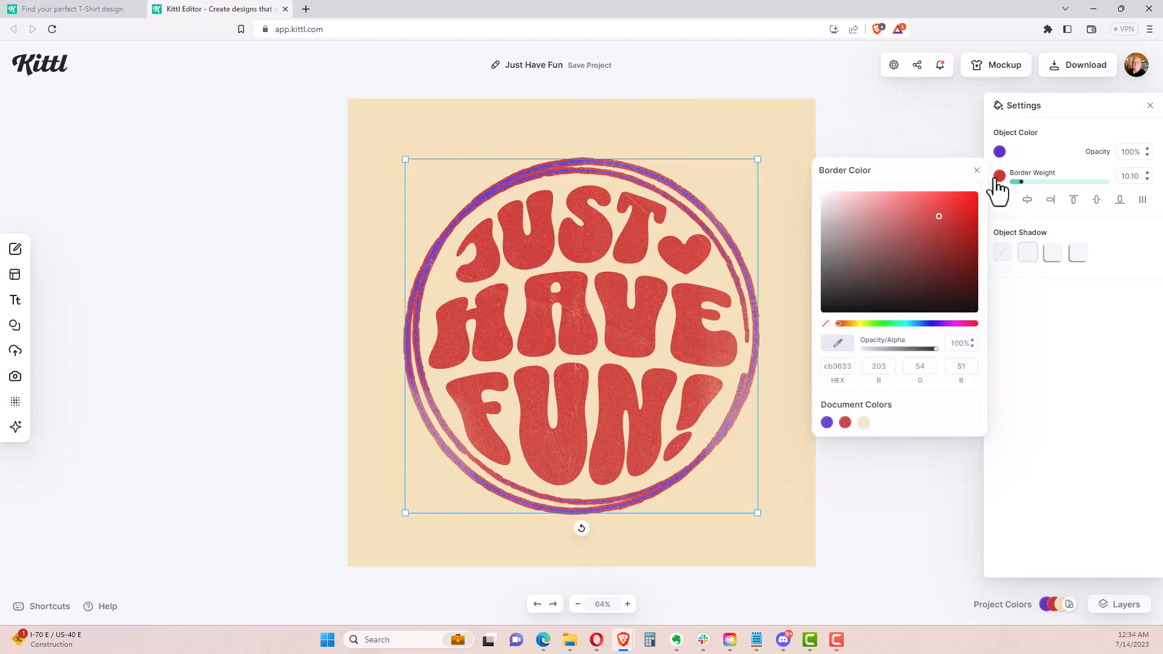
pyautogui.click(929, 324)
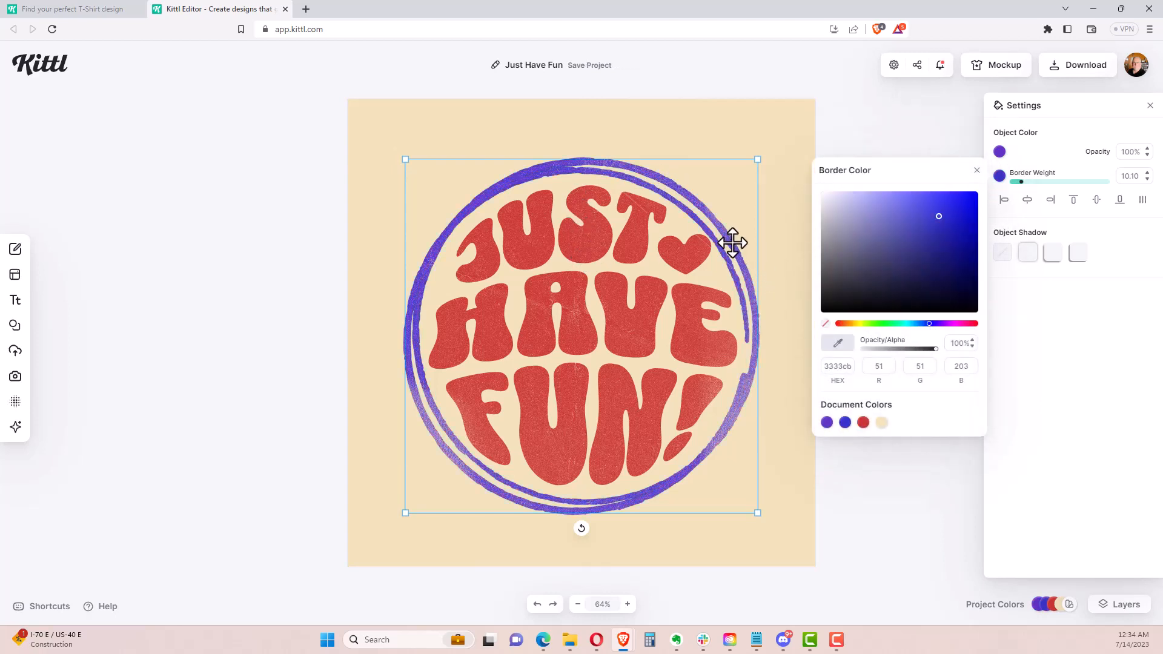
pyautogui.click(944, 221)
pyautogui.click(953, 255)
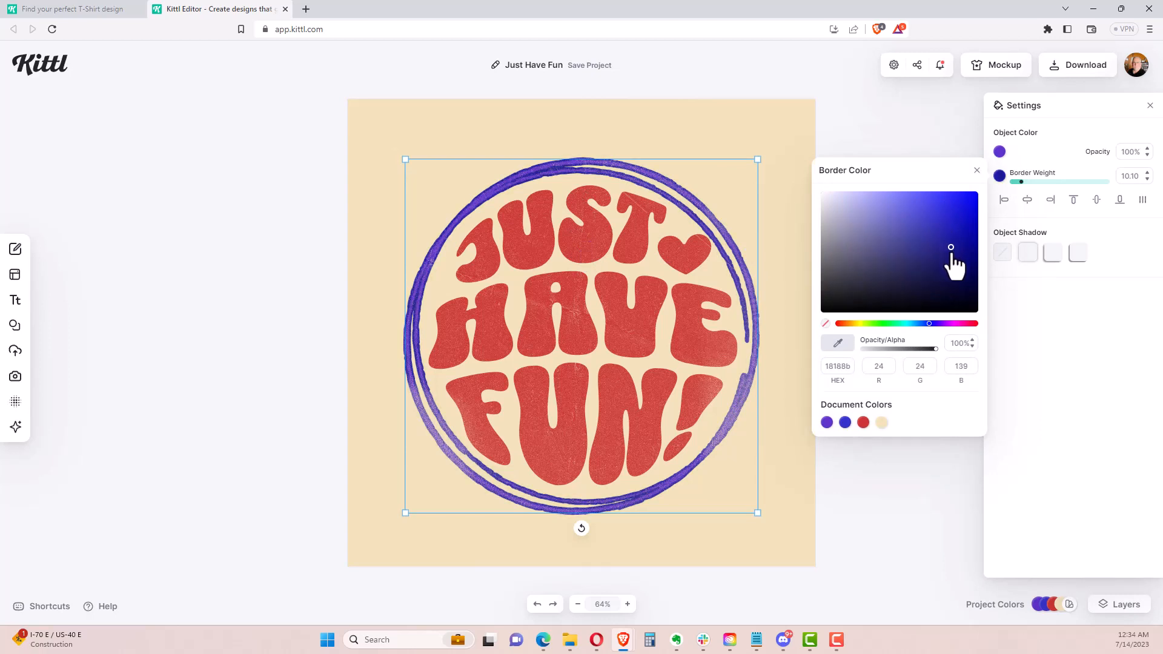
pyautogui.moveTo(952, 254); pyautogui.dragTo(952, 251)
pyautogui.click(772, 154)
# Recolor the word JUST with the document's purple 5e33cb
pyautogui.click(624, 241)
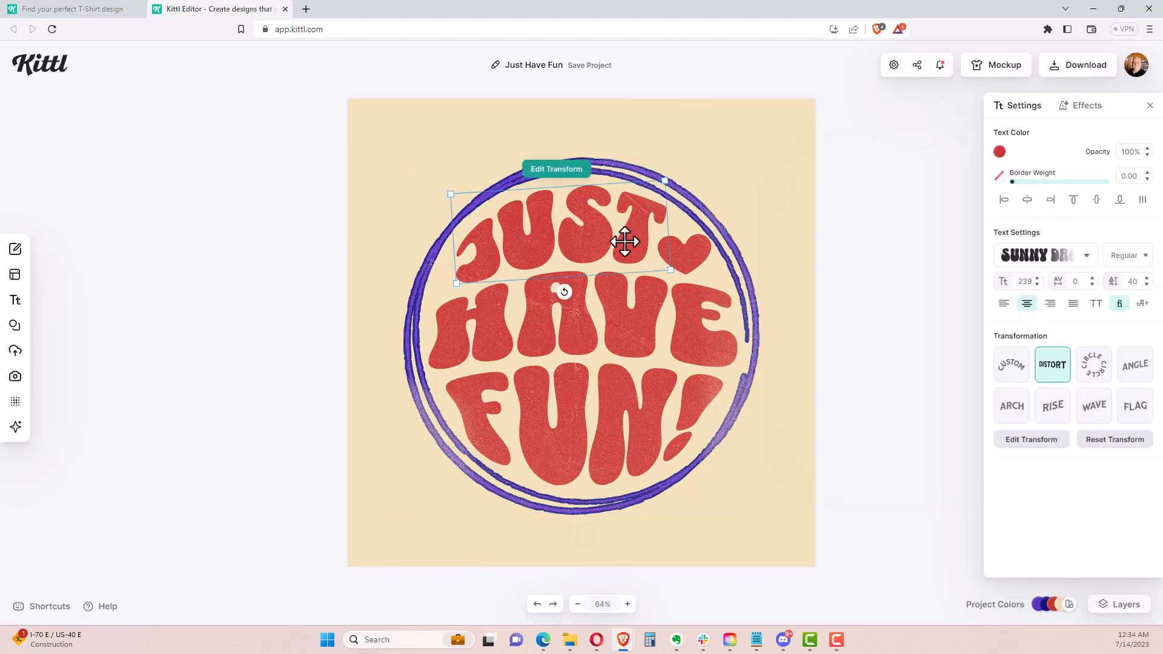
pyautogui.click(999, 152)
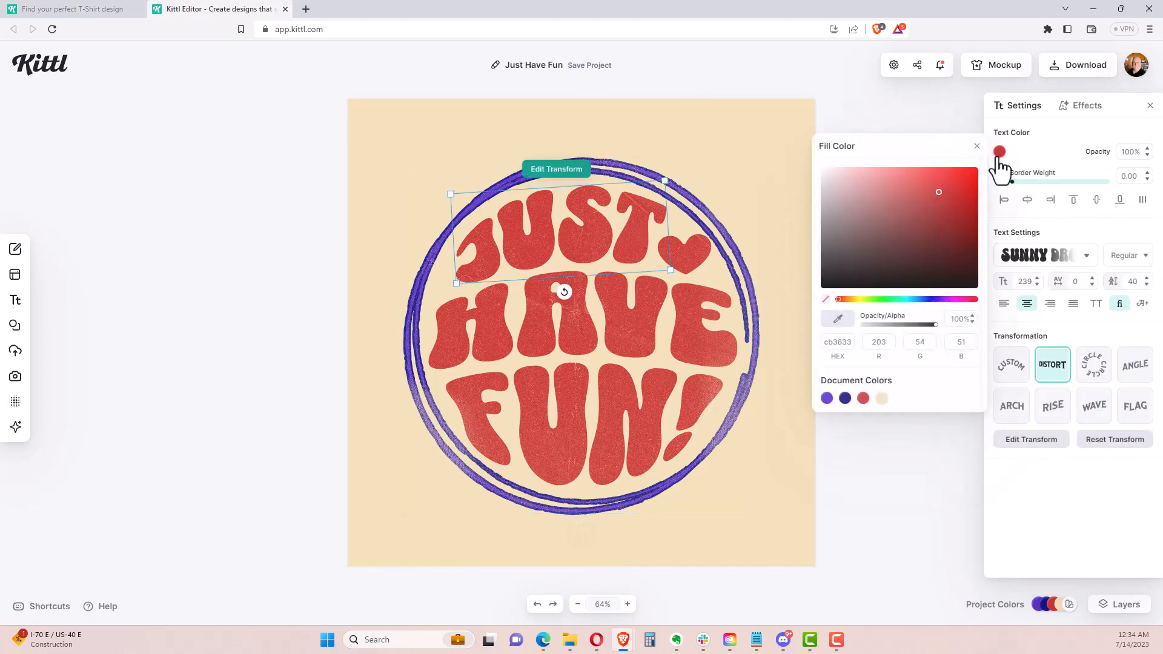
pyautogui.click(845, 398)
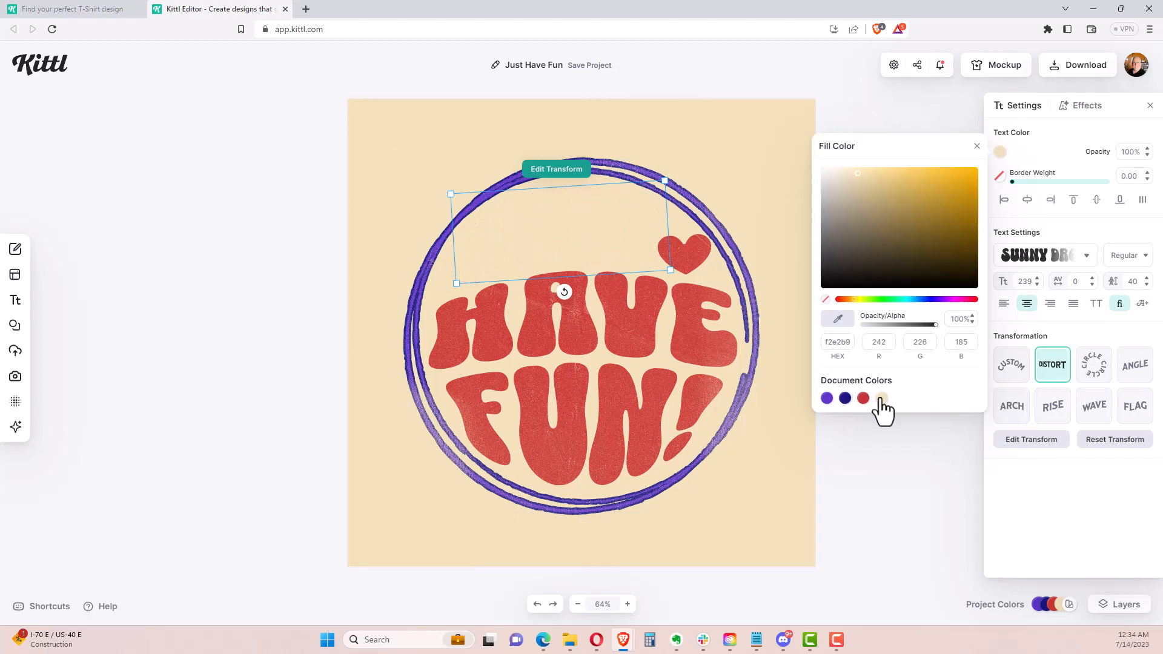
pyautogui.click(827, 398)
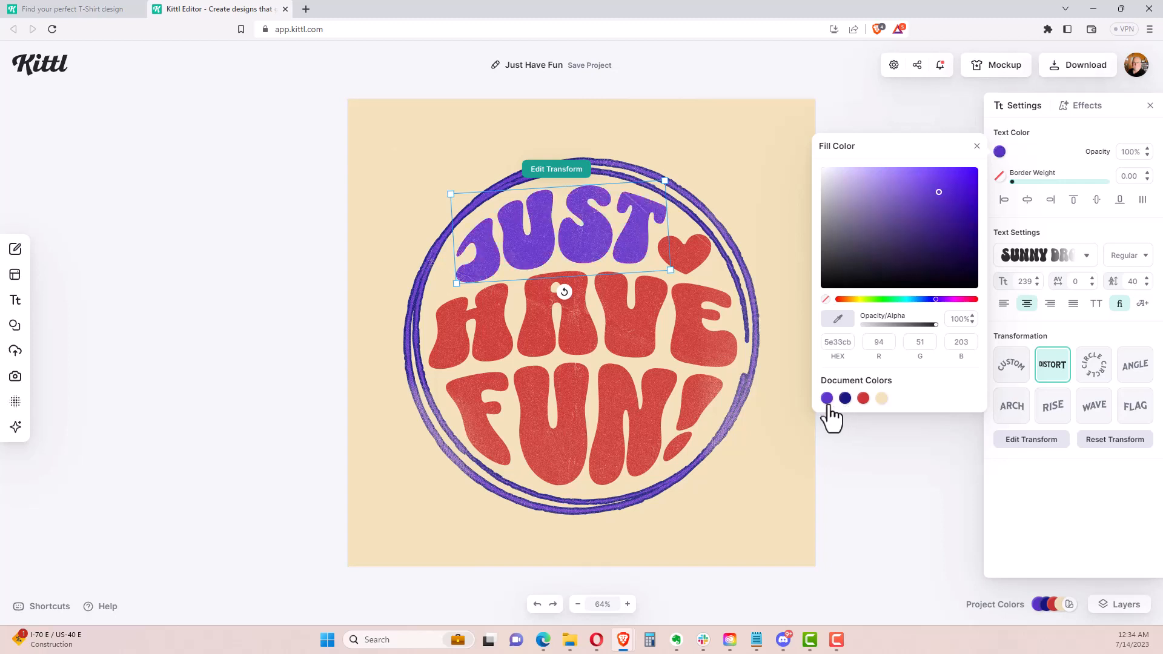
# Recolor the words HAVE and FUN! with the document's purple 5e33cb and deselect the text
pyautogui.click(717, 348)
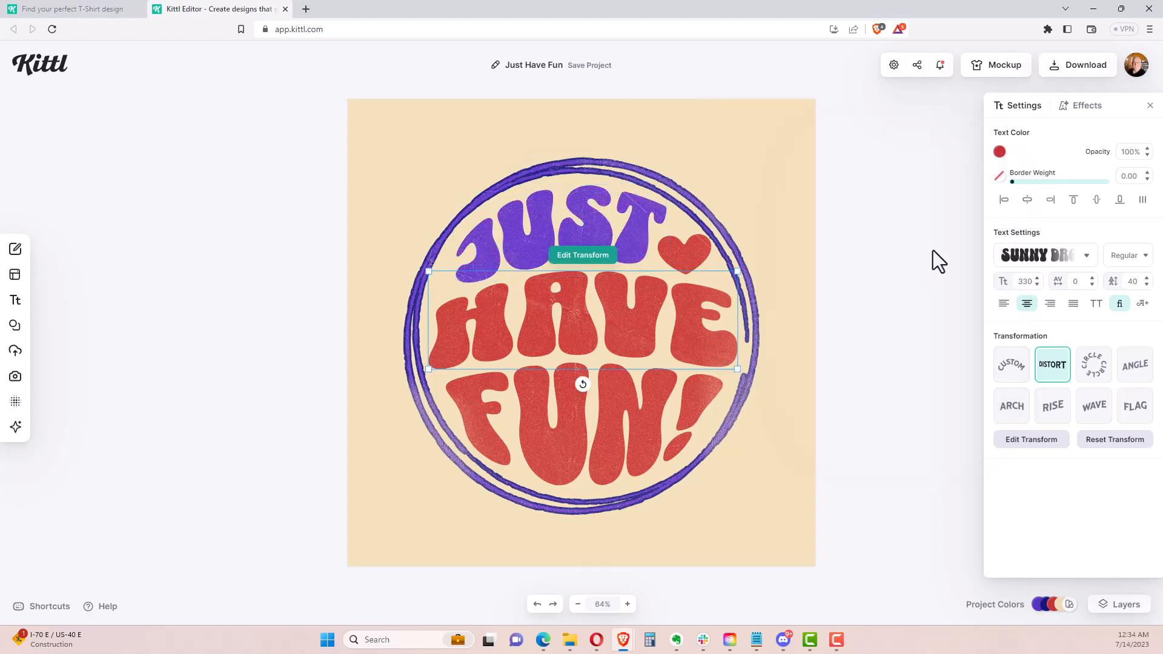
pyautogui.click(999, 152)
pyautogui.click(826, 399)
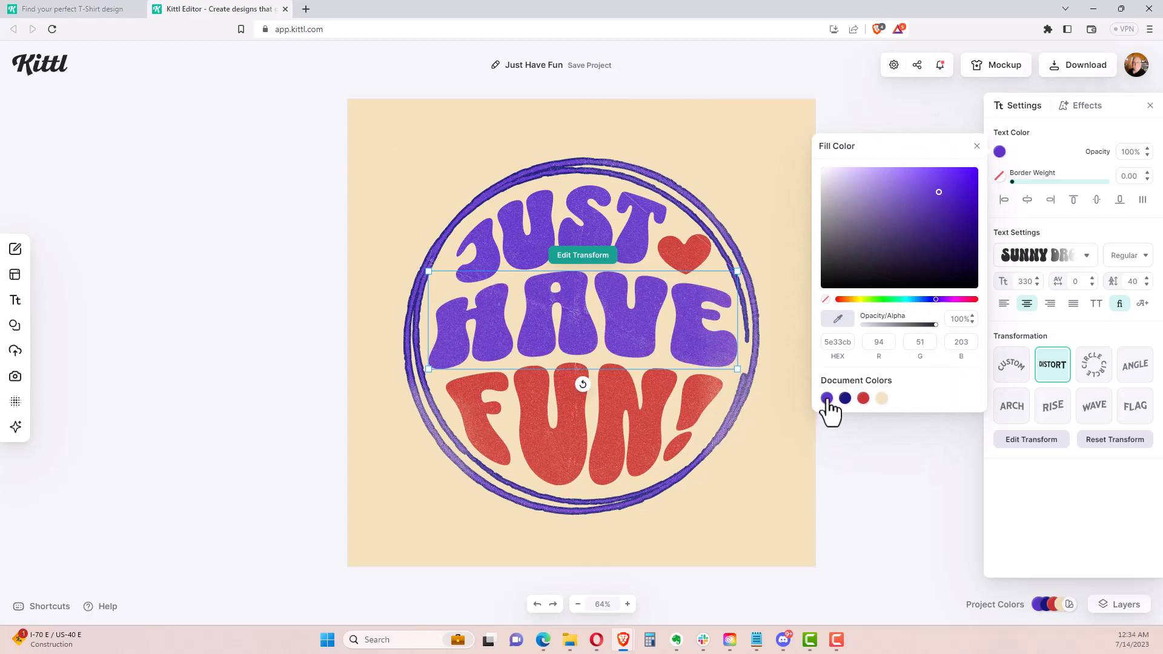
pyautogui.click(665, 415)
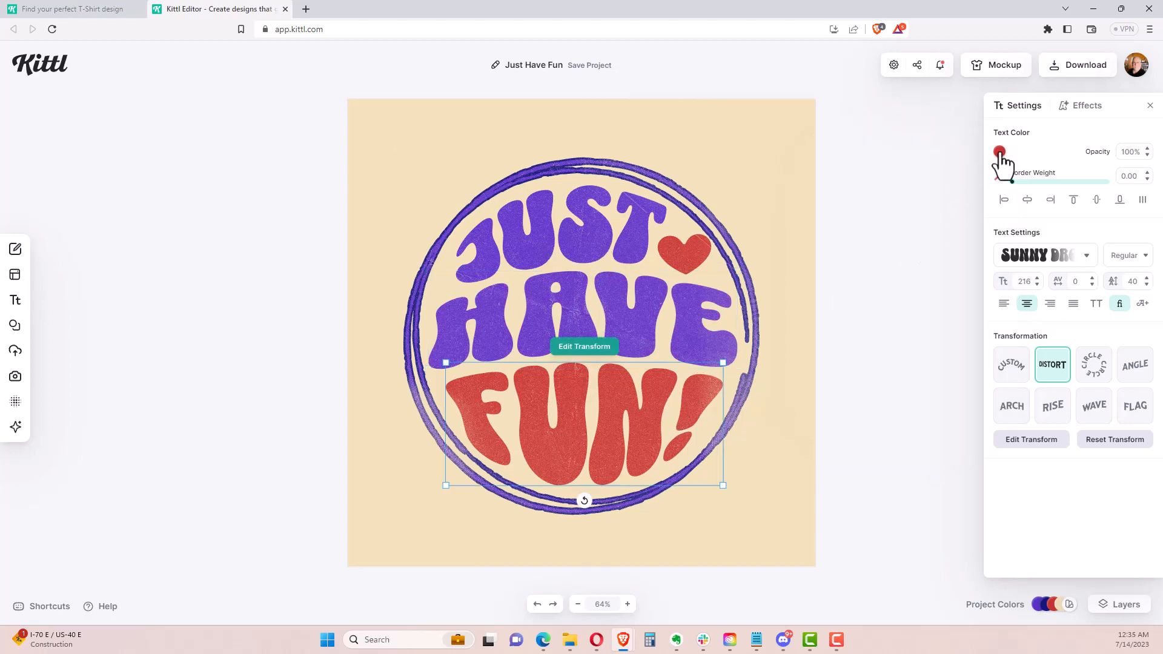
pyautogui.click(1000, 152)
pyautogui.click(827, 398)
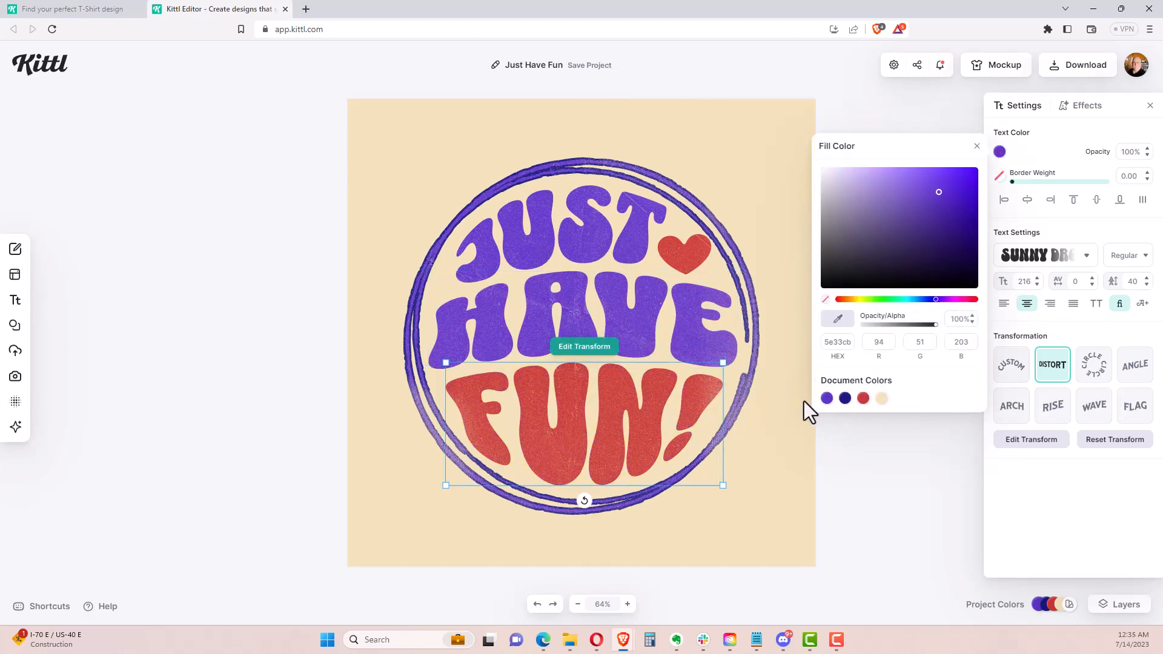
pyautogui.click(770, 412)
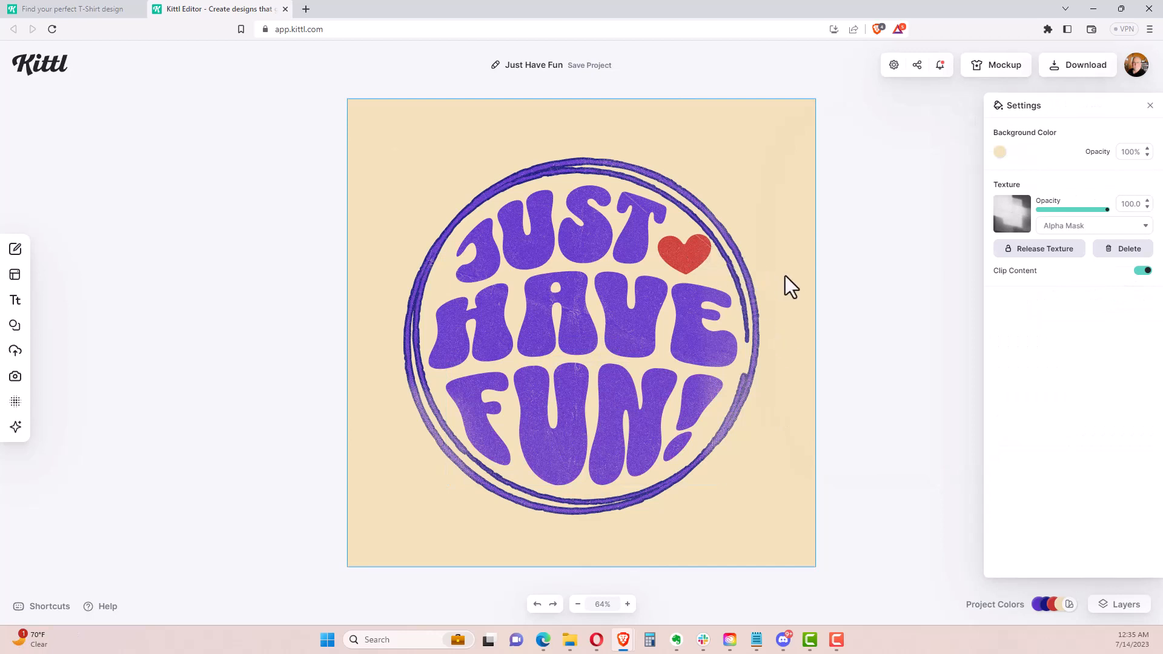
# Rotate the red heart beside JUST clockwise so it tilts along the circle's curve, and deselect it
pyautogui.click(696, 249)
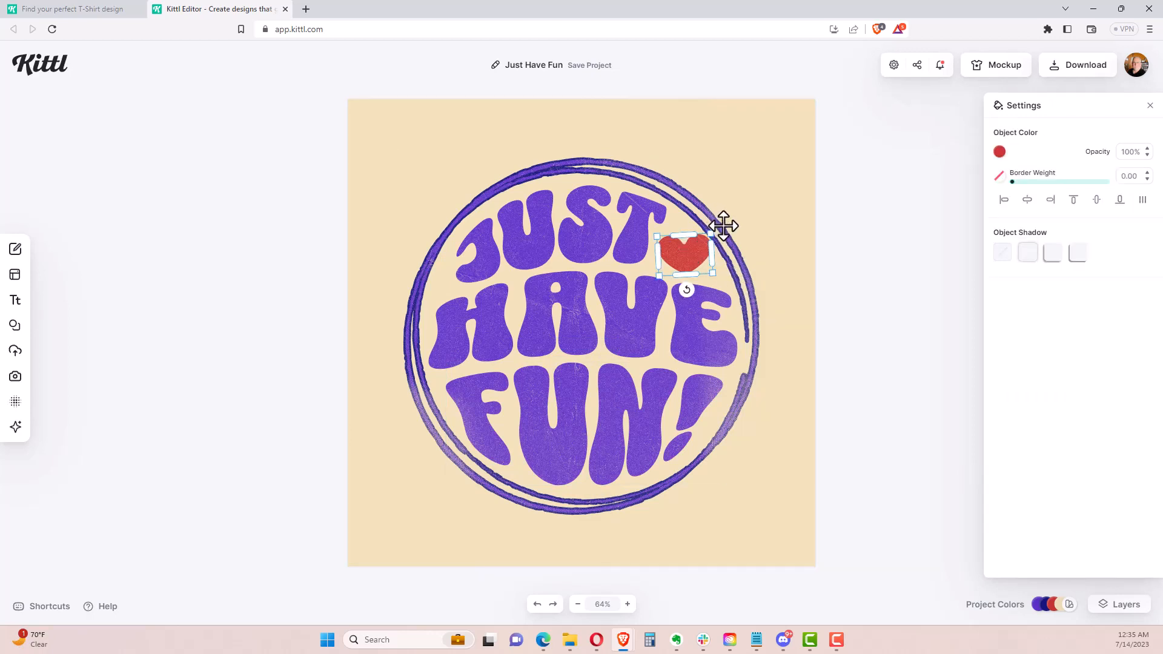
pyautogui.moveTo(690, 290)
pyautogui.mouseDown()
pyautogui.moveTo(667, 286)
pyautogui.moveTo(691, 299)
pyautogui.mouseUp()
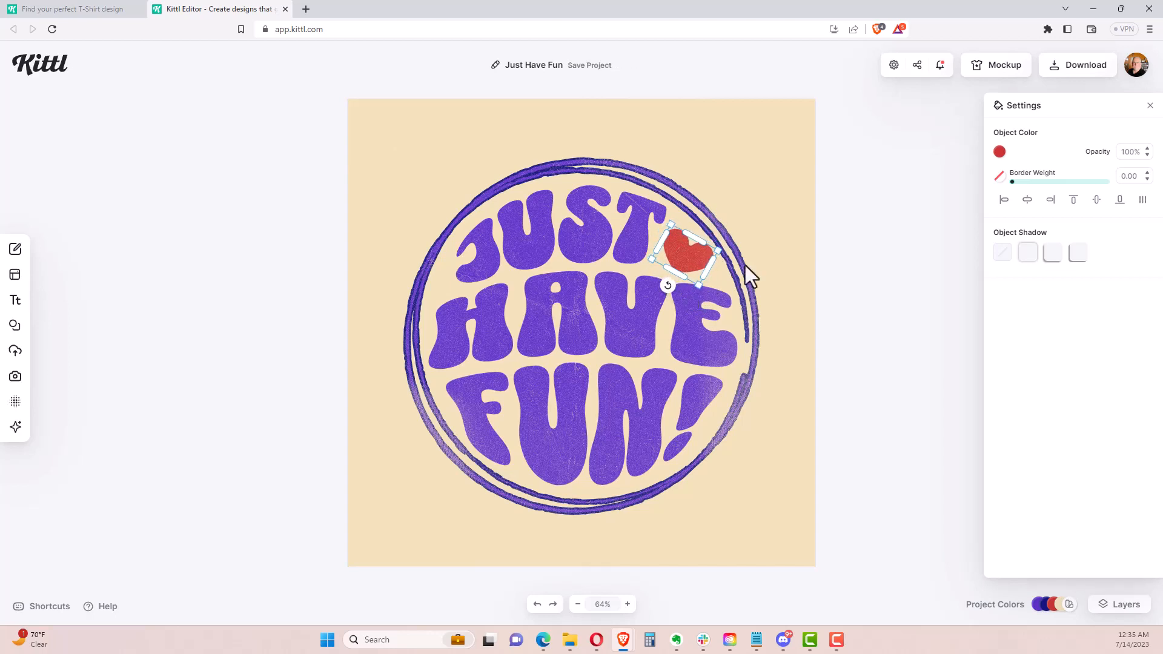
pyautogui.click(780, 228)
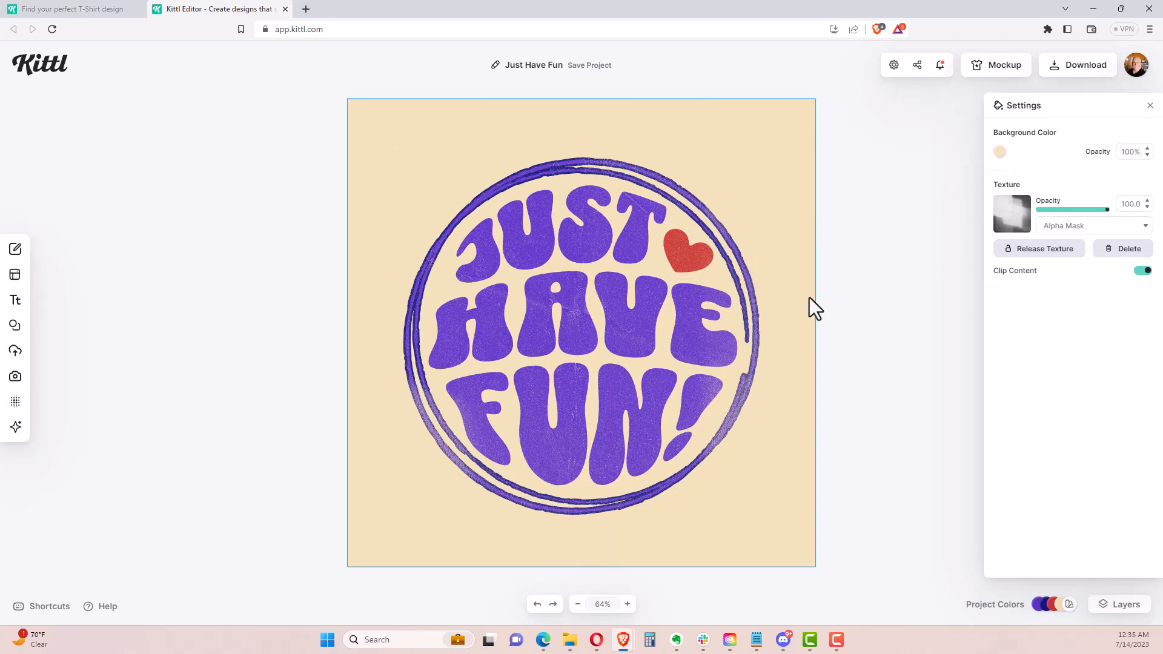
# Open the design as a mockup and apply the T-shirt mockup of the woman with a brown shoulder bag in front of steps
pyautogui.moveTo(20, 255)
pyautogui.click(1001, 72)
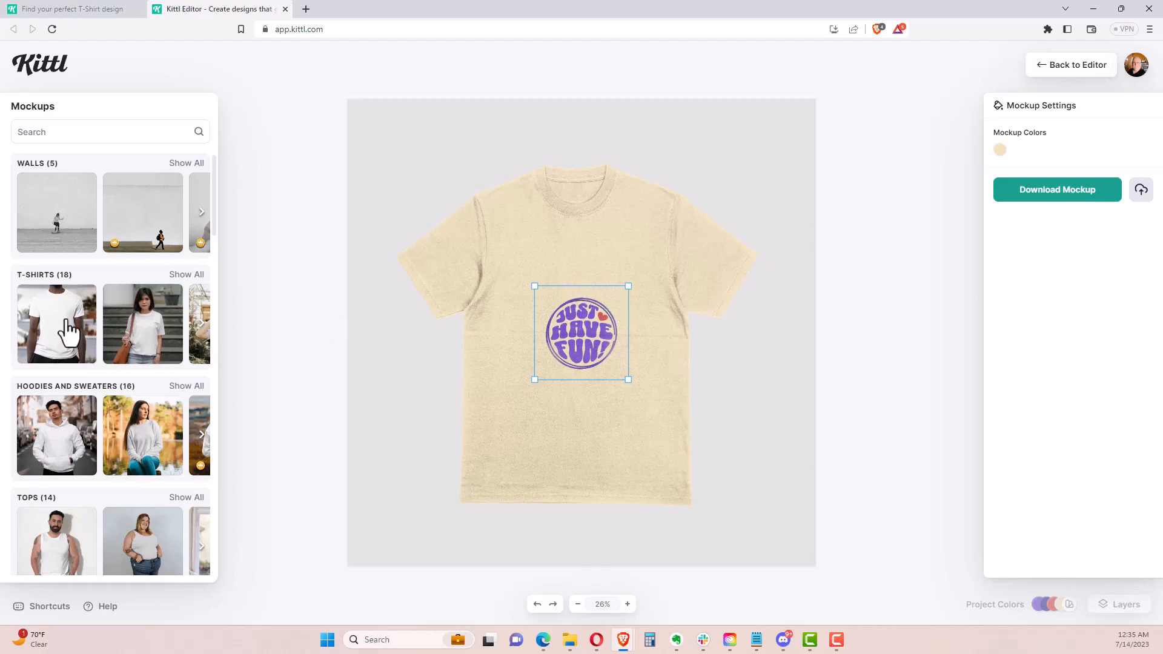
pyautogui.click(185, 277)
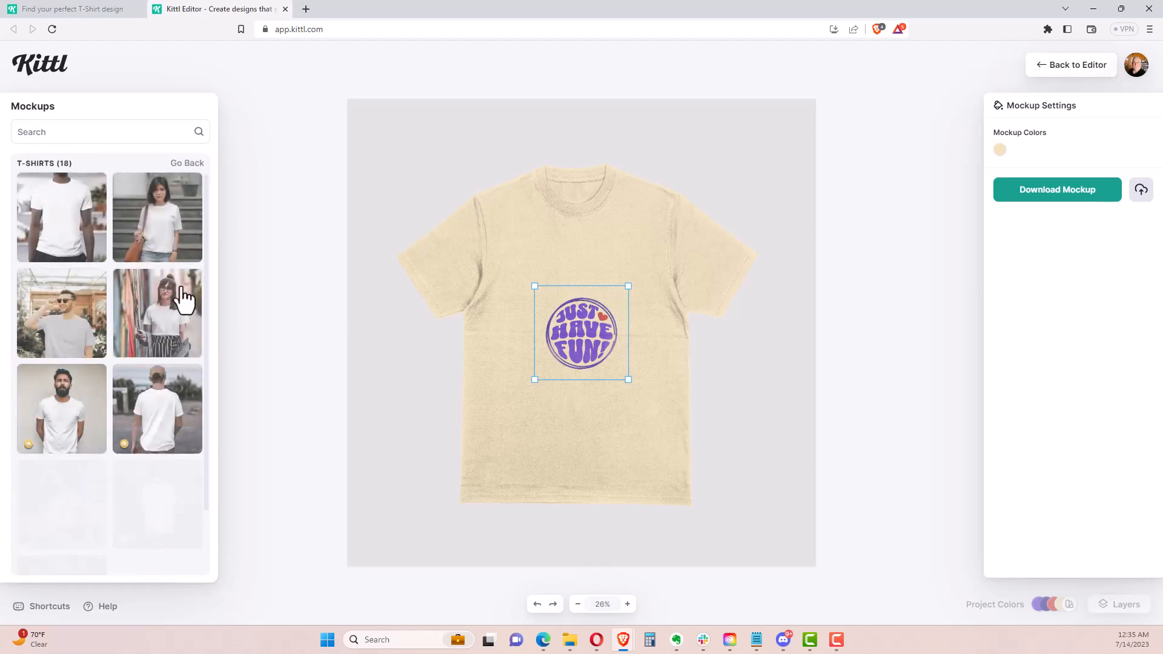
pyautogui.scroll(-3, 184, 315)
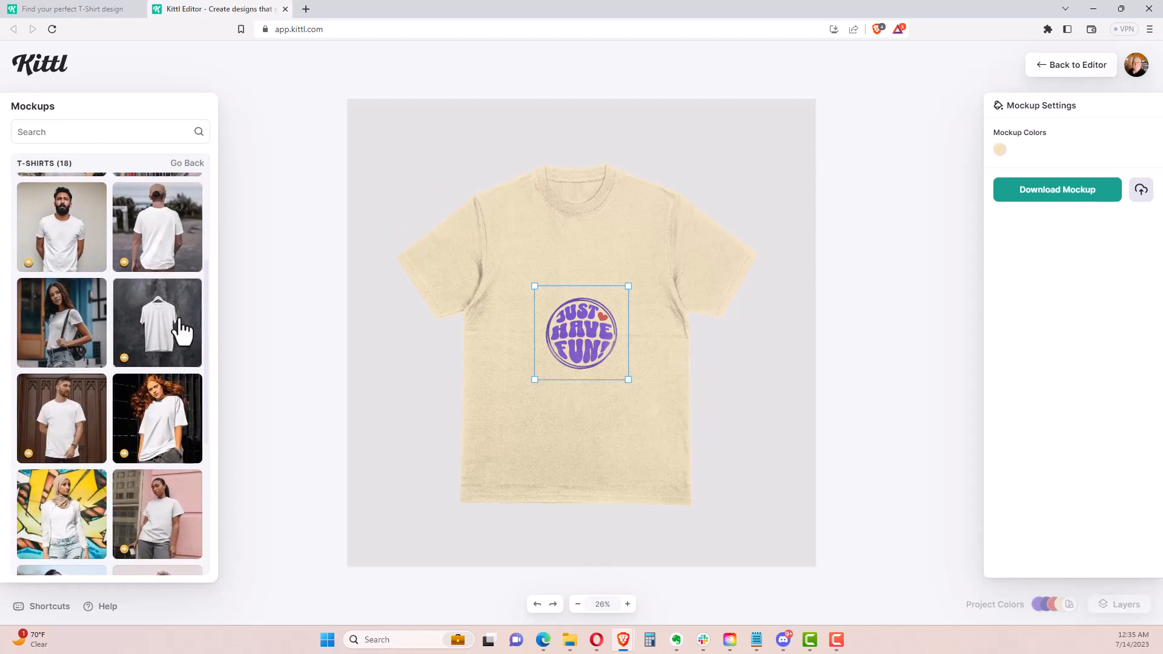
pyautogui.scroll(-1, 180, 333)
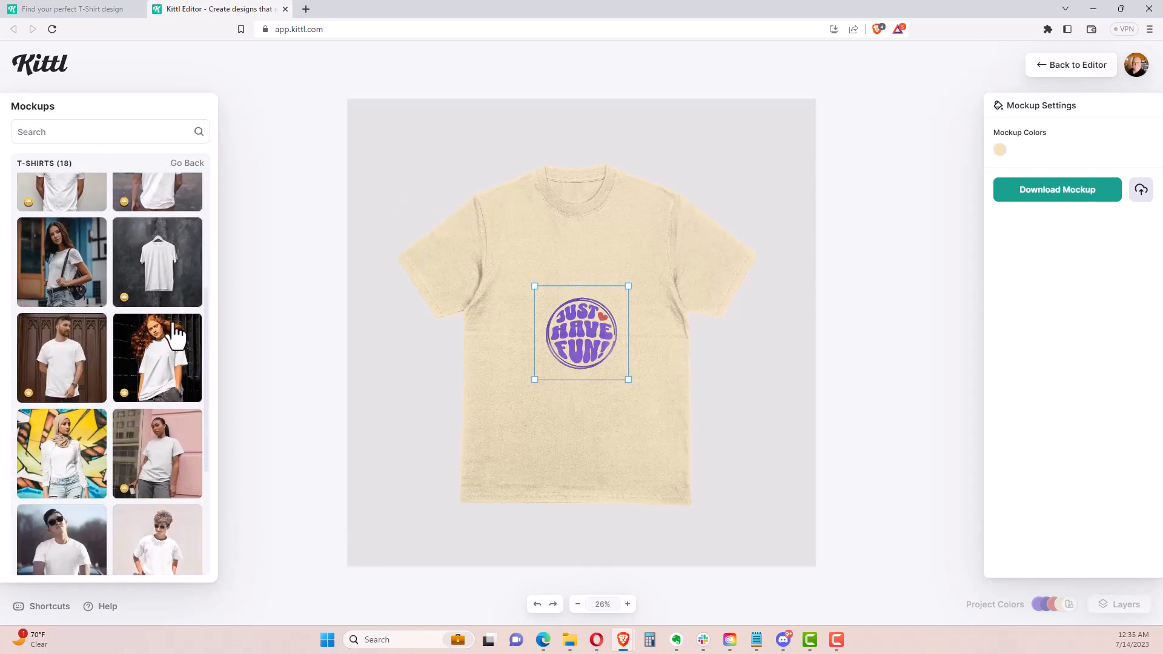
pyautogui.scroll(-4, 143, 367)
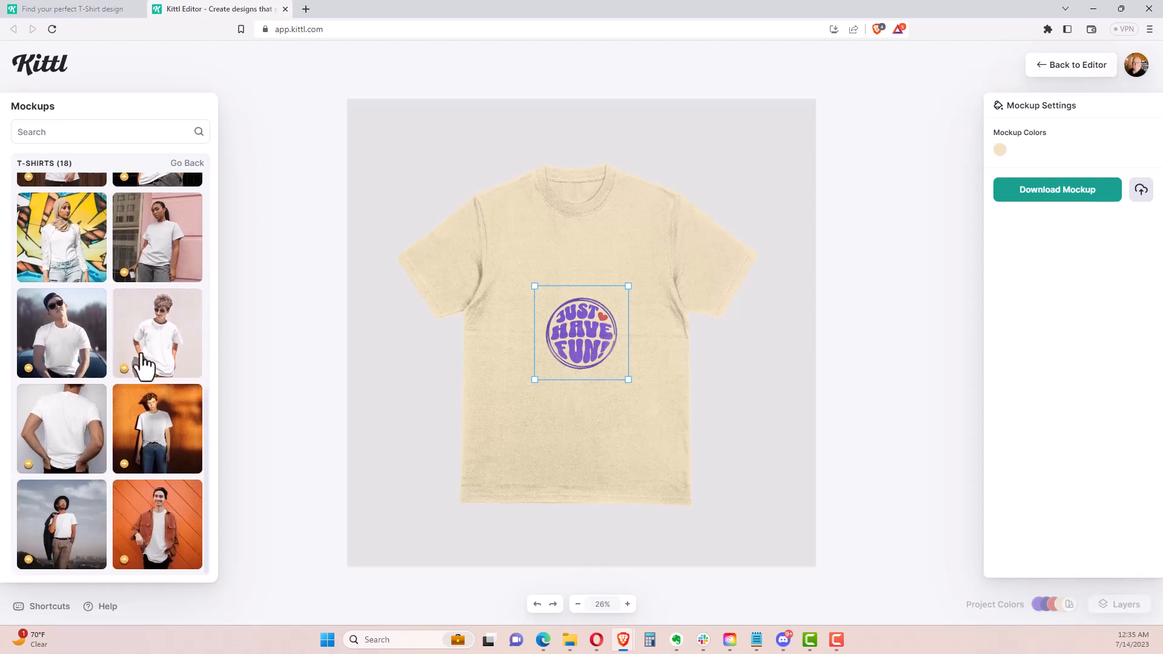
pyautogui.scroll(5, 143, 367)
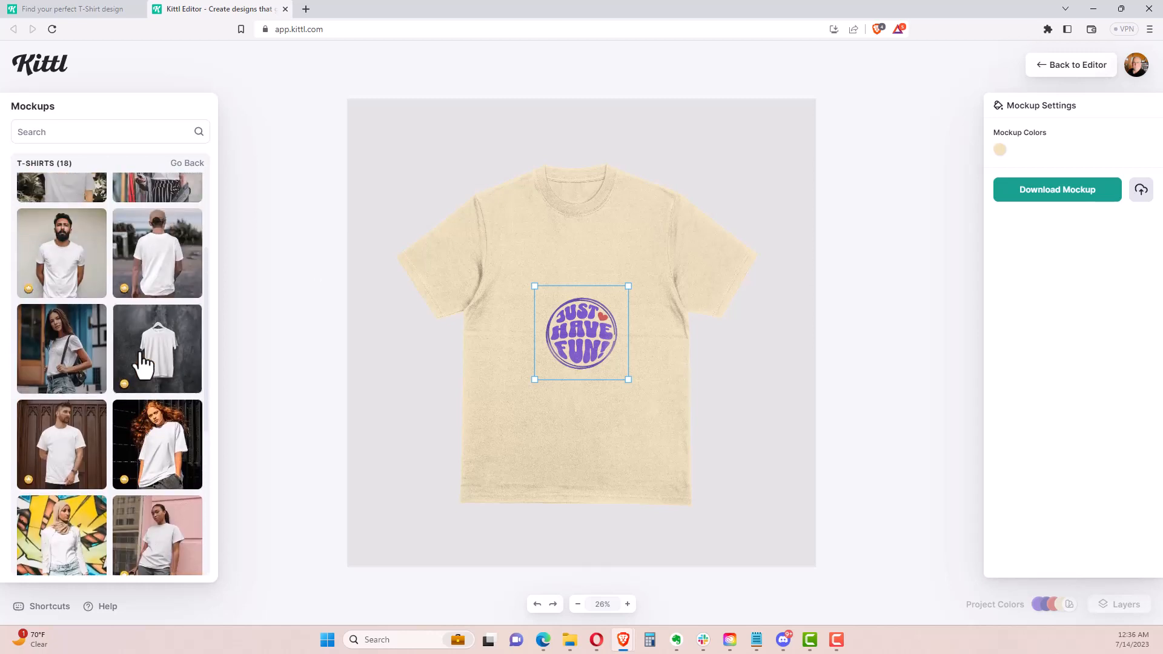
pyautogui.scroll(1, 143, 366)
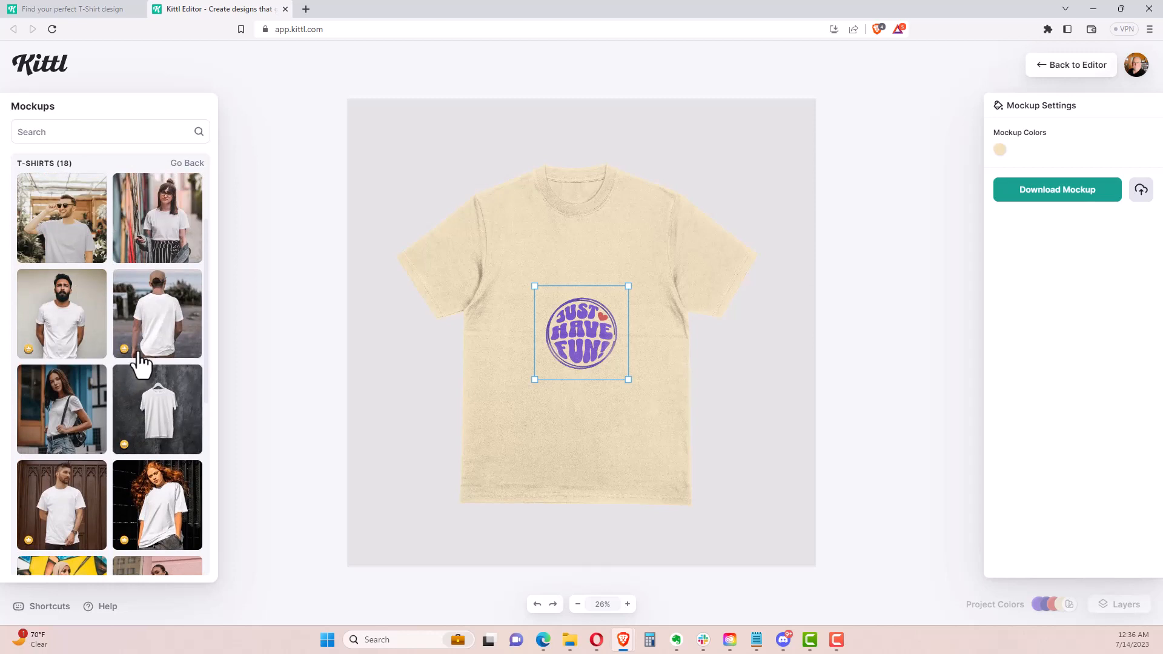
pyautogui.scroll(2, 141, 364)
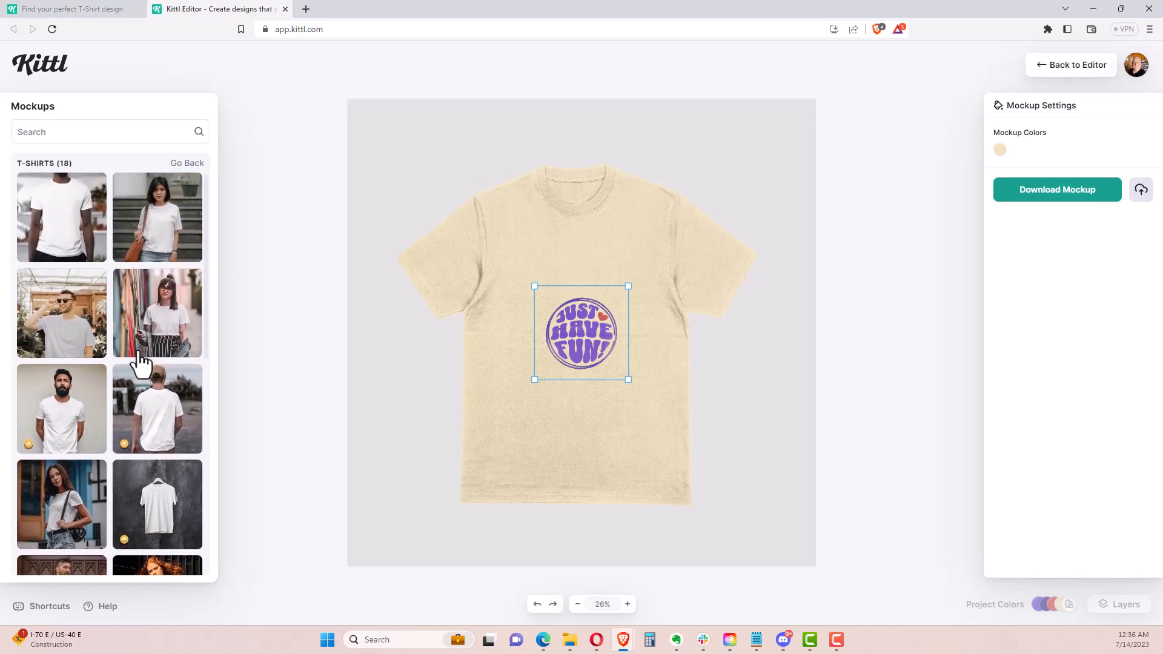
pyautogui.click(163, 244)
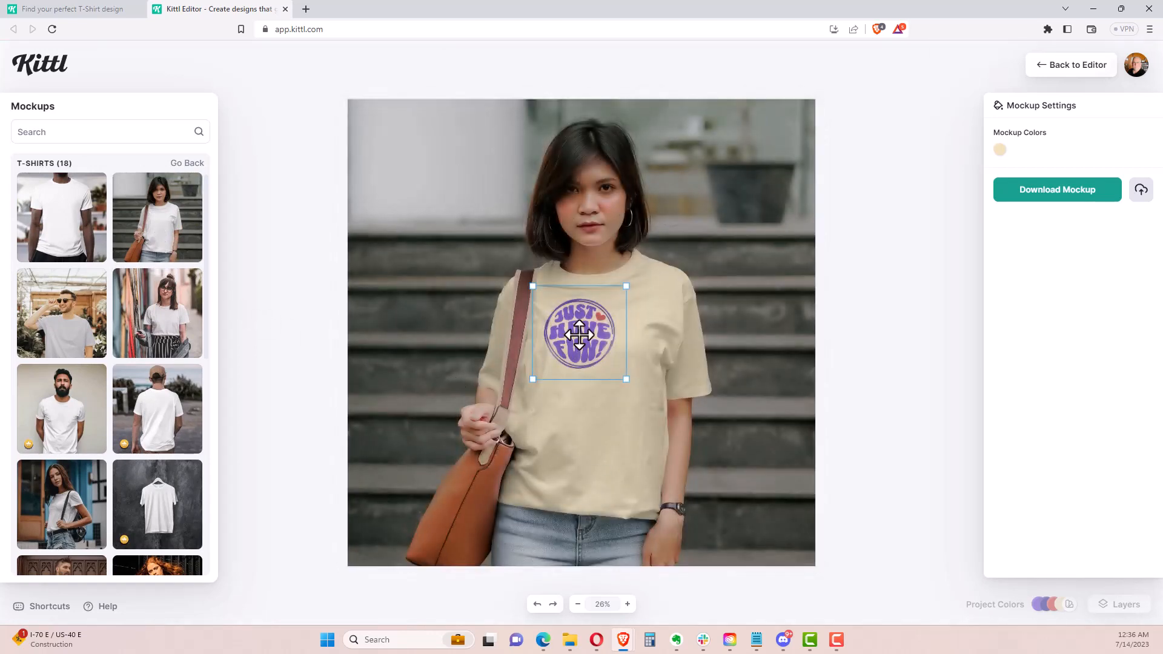
# Enlarge the design on the woman's shirt, center it across her chest and deselect it
pyautogui.moveTo(583, 333)
pyautogui.mouseDown()
pyautogui.moveTo(602, 350)
pyautogui.moveTo(594, 224)
pyautogui.moveTo(585, 413)
pyautogui.moveTo(591, 350)
pyautogui.mouseUp()
pyautogui.moveTo(638, 394); pyautogui.dragTo(667, 423)
pyautogui.moveTo(610, 371); pyautogui.dragTo(600, 355)
pyautogui.click(844, 387)
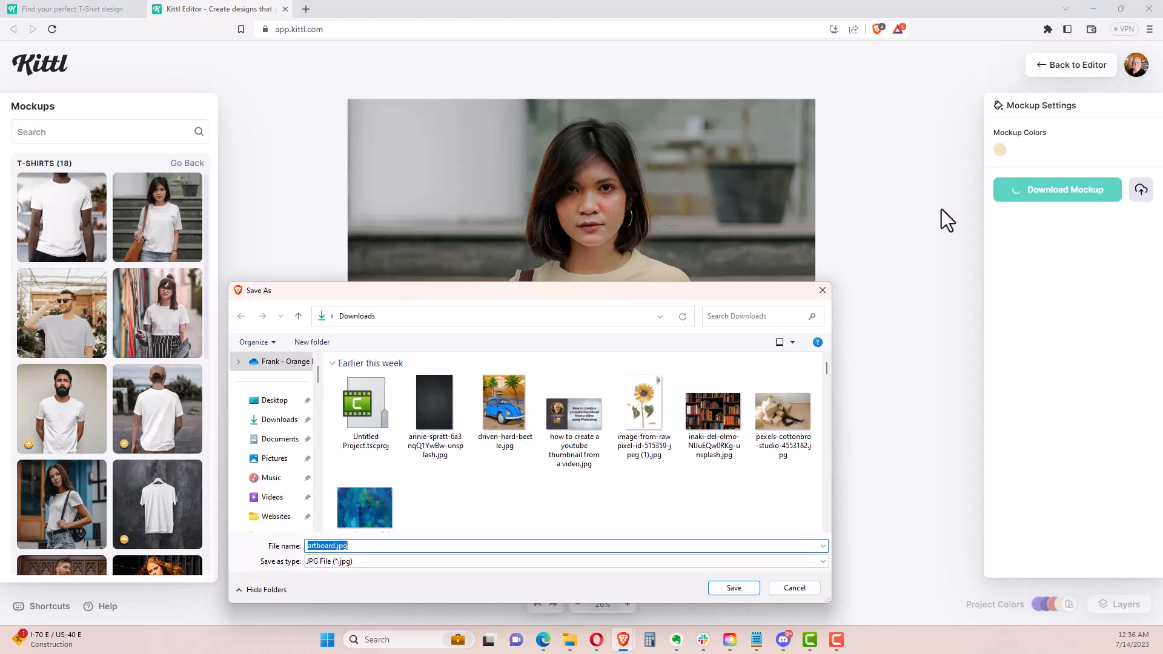
# Save the mockup as artboard.jpg in the Downloads folder and return to the design editor
pyautogui.click(732, 588)
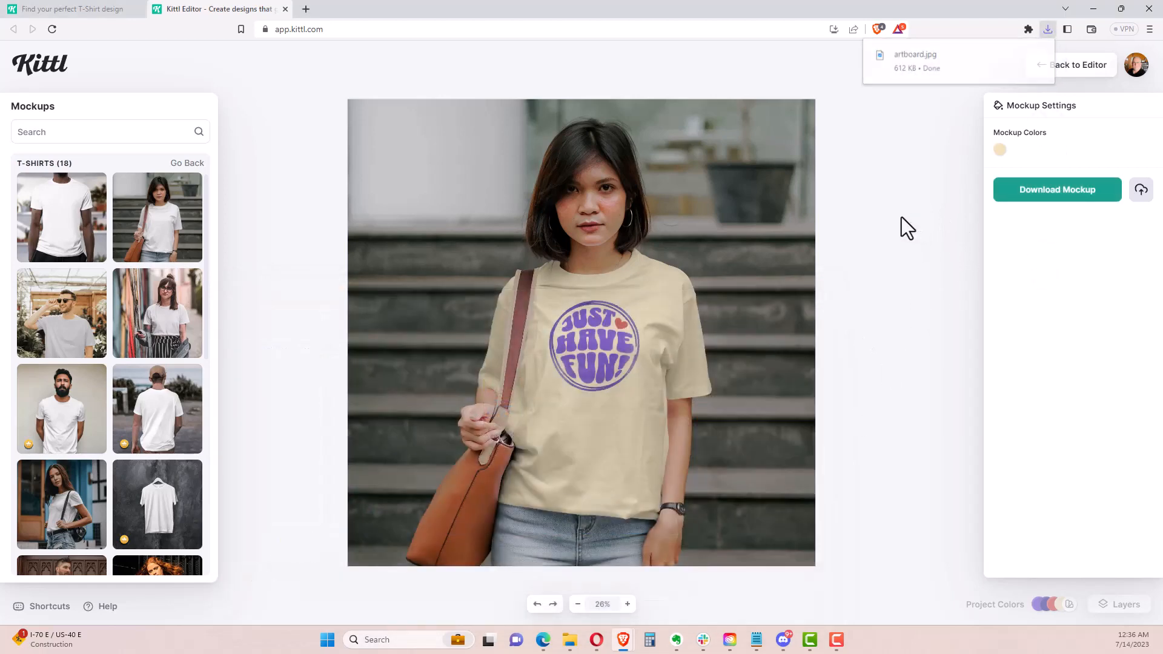
pyautogui.click(1051, 67)
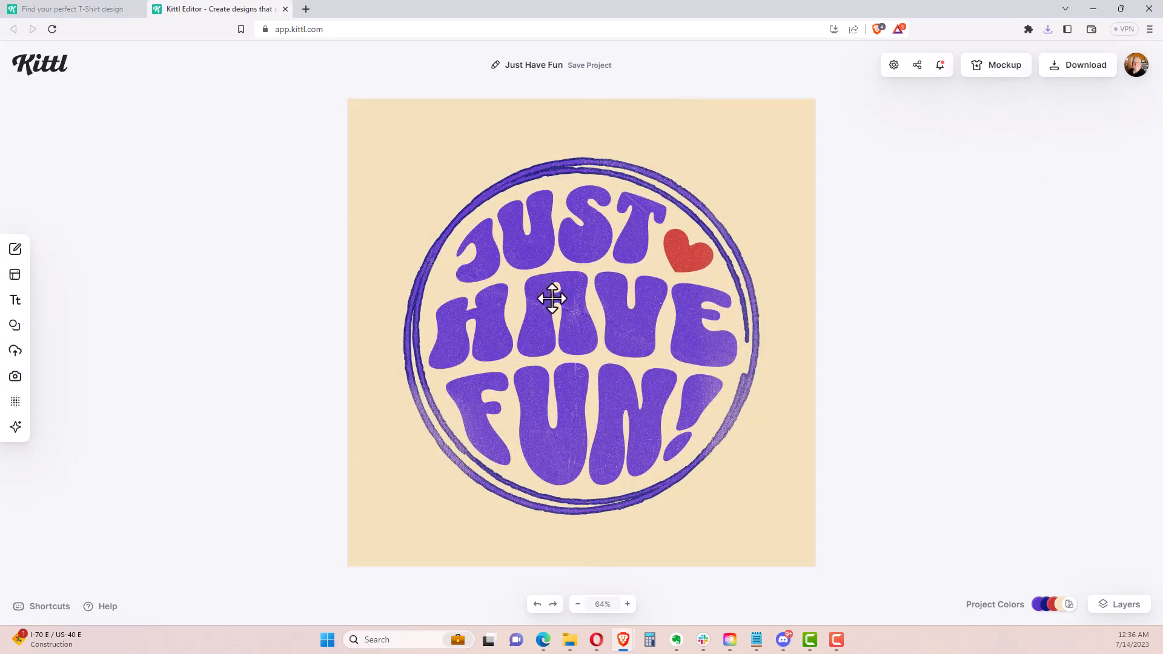
# Try to download the design as a PNG with Remove Background and Optimize Quality on, and close the download options
pyautogui.click(1074, 81)
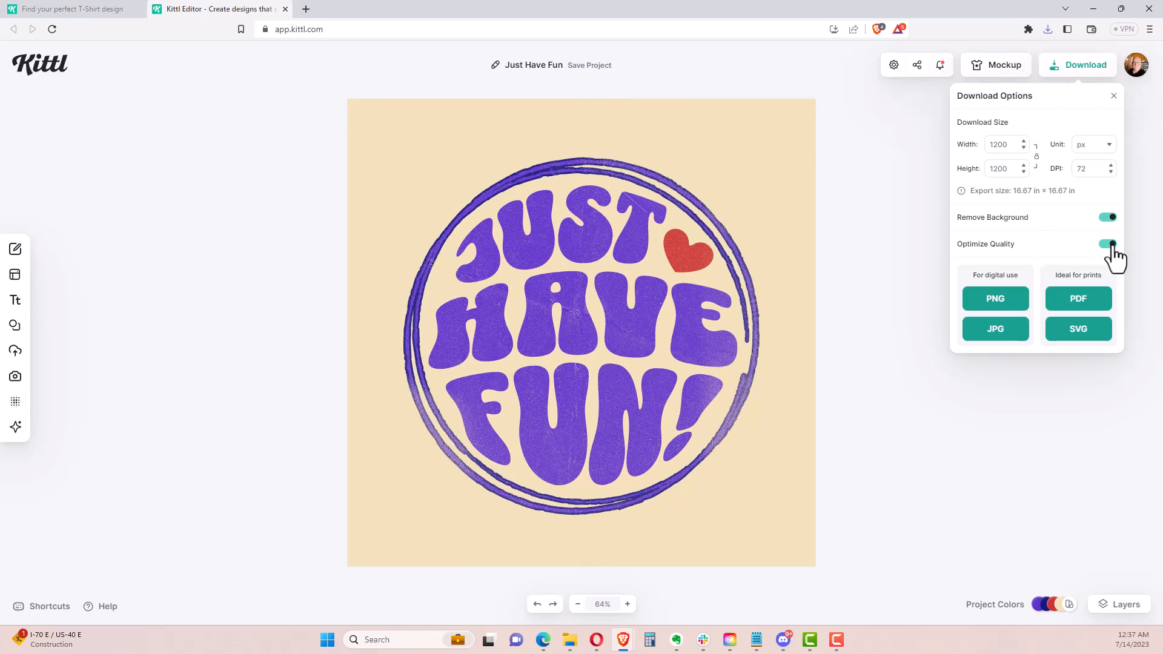
pyautogui.click(1008, 306)
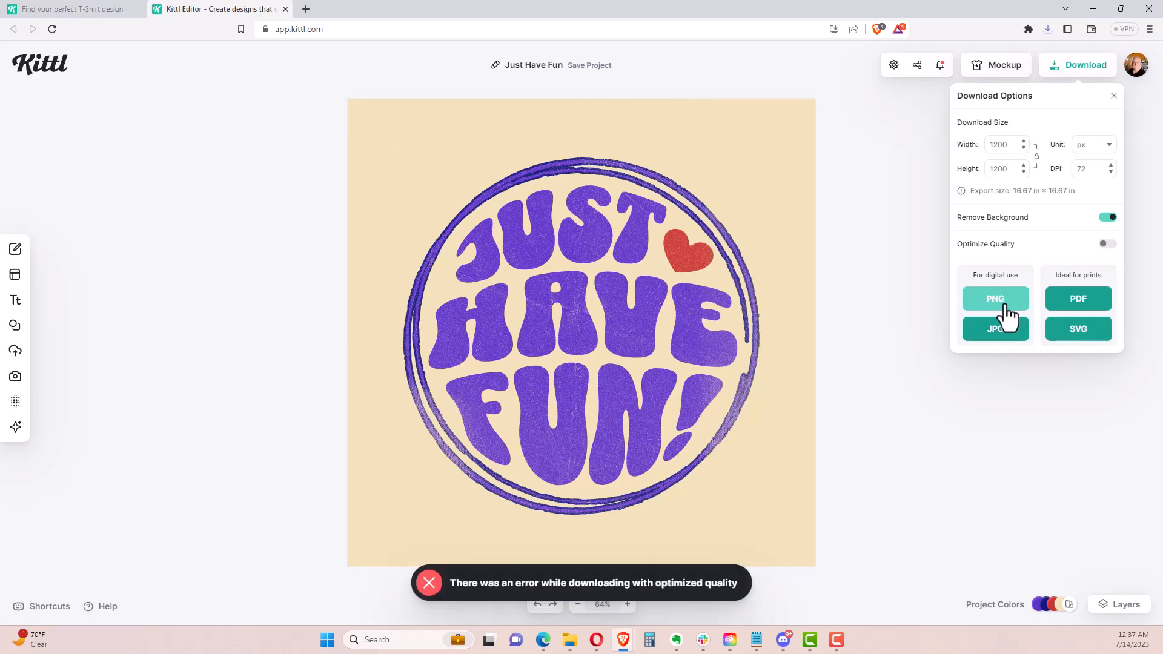
pyautogui.click(1004, 394)
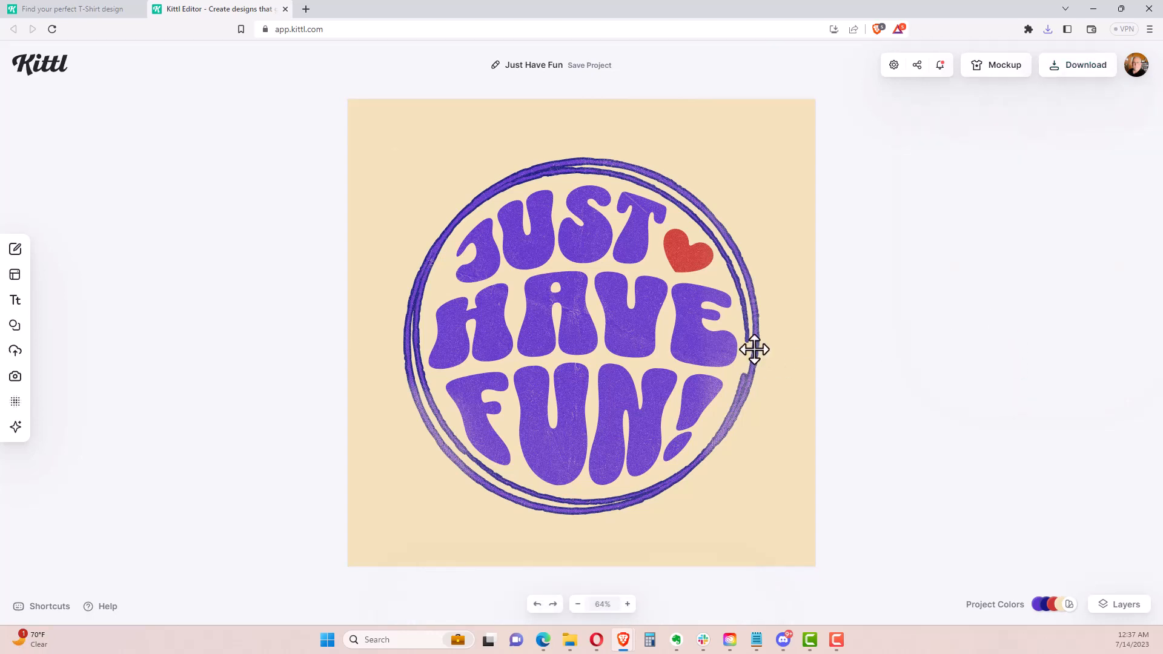
# Download the design with its background removed and Optimize Quality off as Just Have Fun.pdf in the Downloads folder
pyautogui.click(1071, 67)
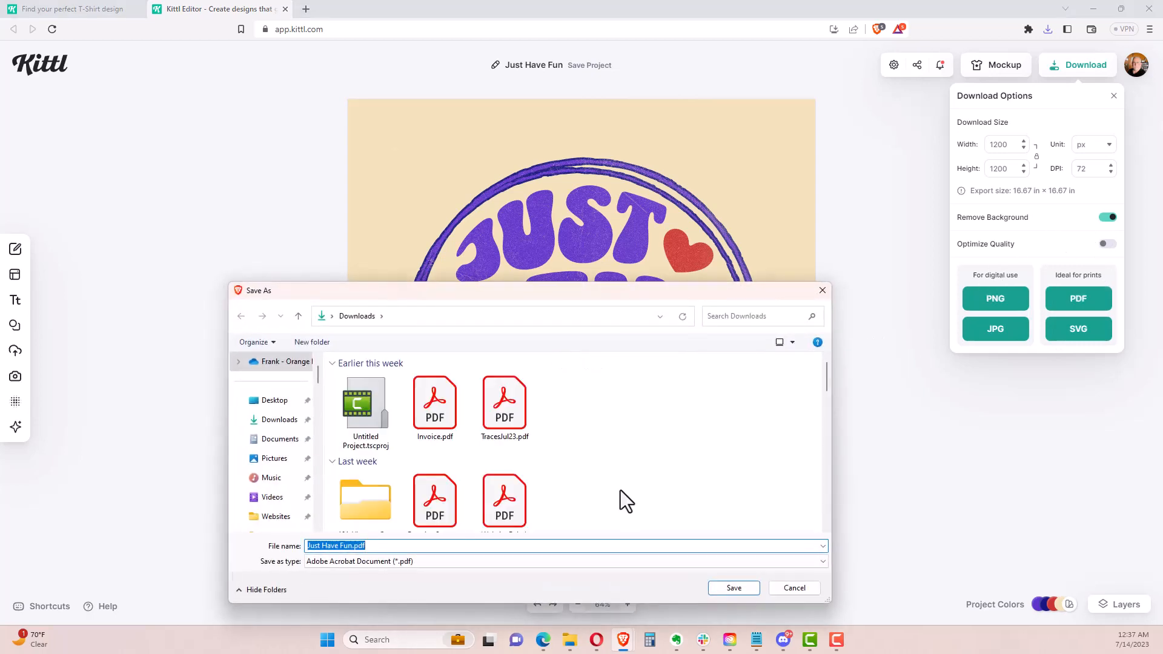
pyautogui.click(719, 587)
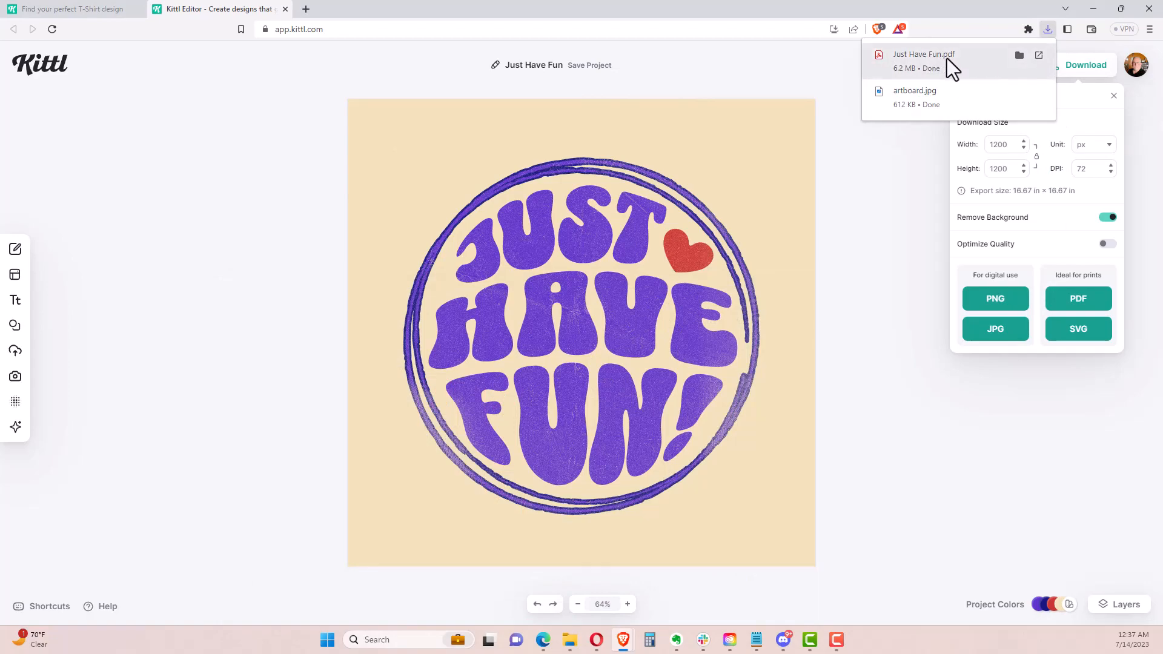
# Open the downloaded Just Have Fun.pdf, dismiss the Acrobat prompt and examine the lettering and circle from top to bottom
pyautogui.click(924, 58)
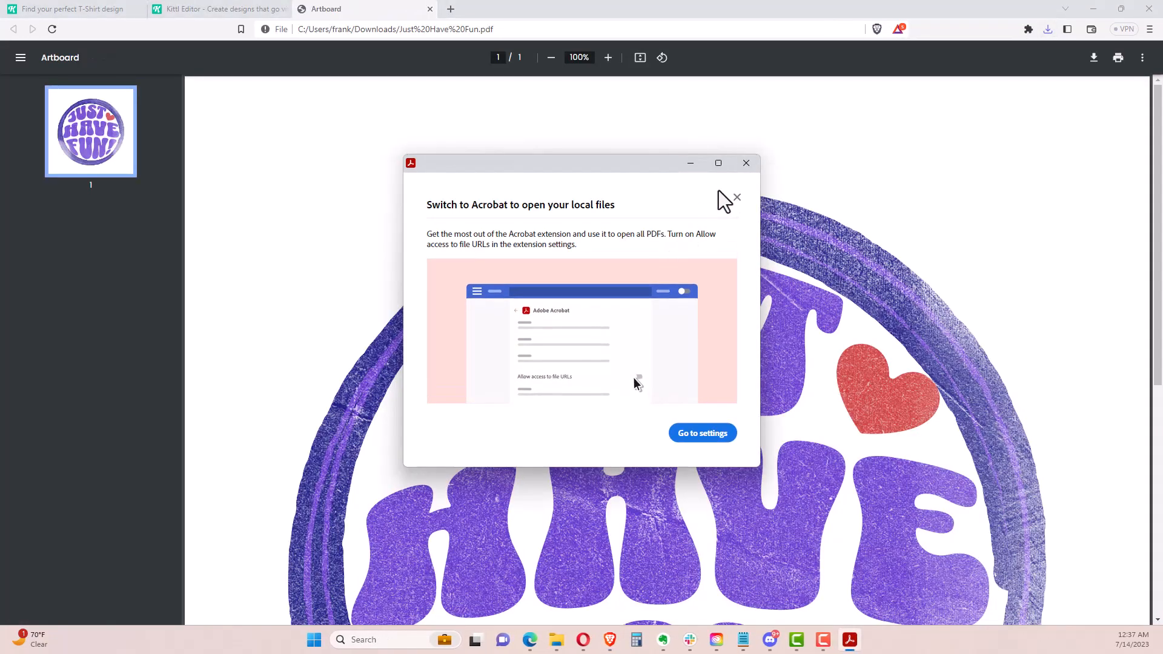
pyautogui.click(746, 163)
pyautogui.scroll(-3, 728, 213)
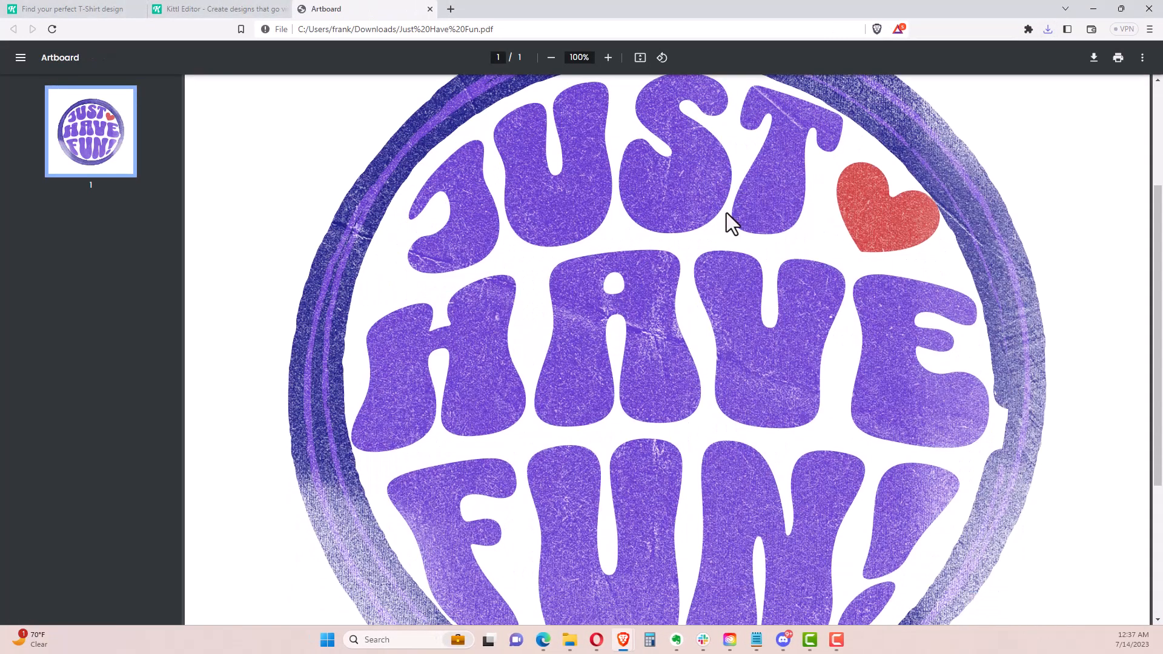
pyautogui.scroll(-4, 725, 213)
pyautogui.scroll(7, 718, 207)
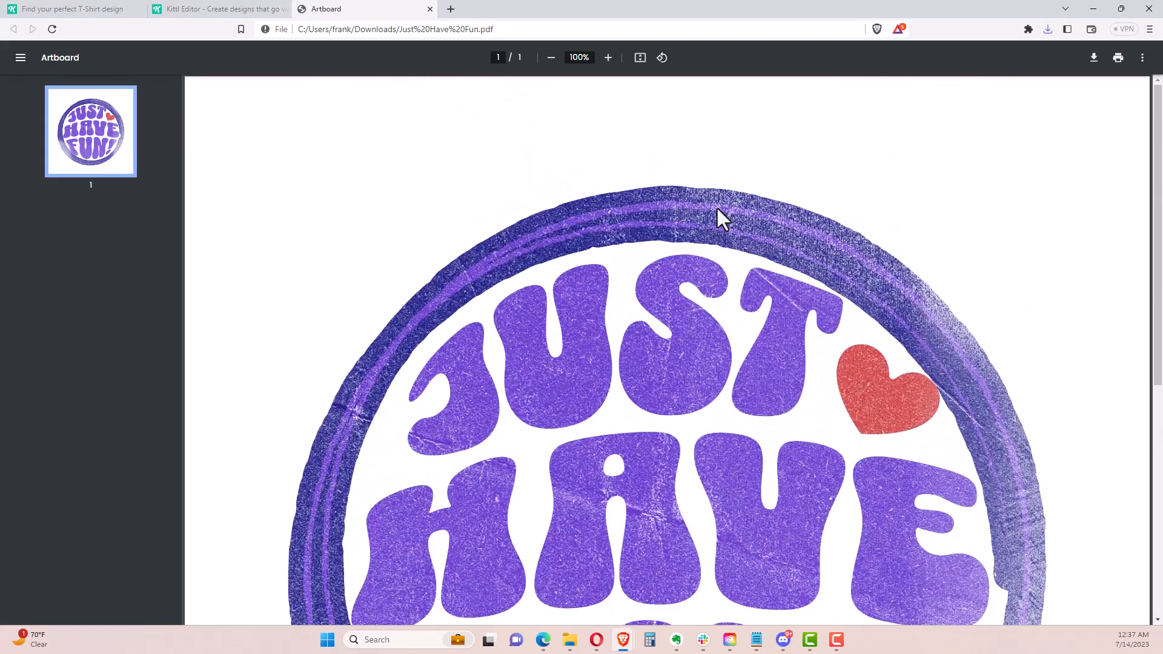
pyautogui.scroll(-1, 717, 208)
pyautogui.scroll(-3, 717, 208)
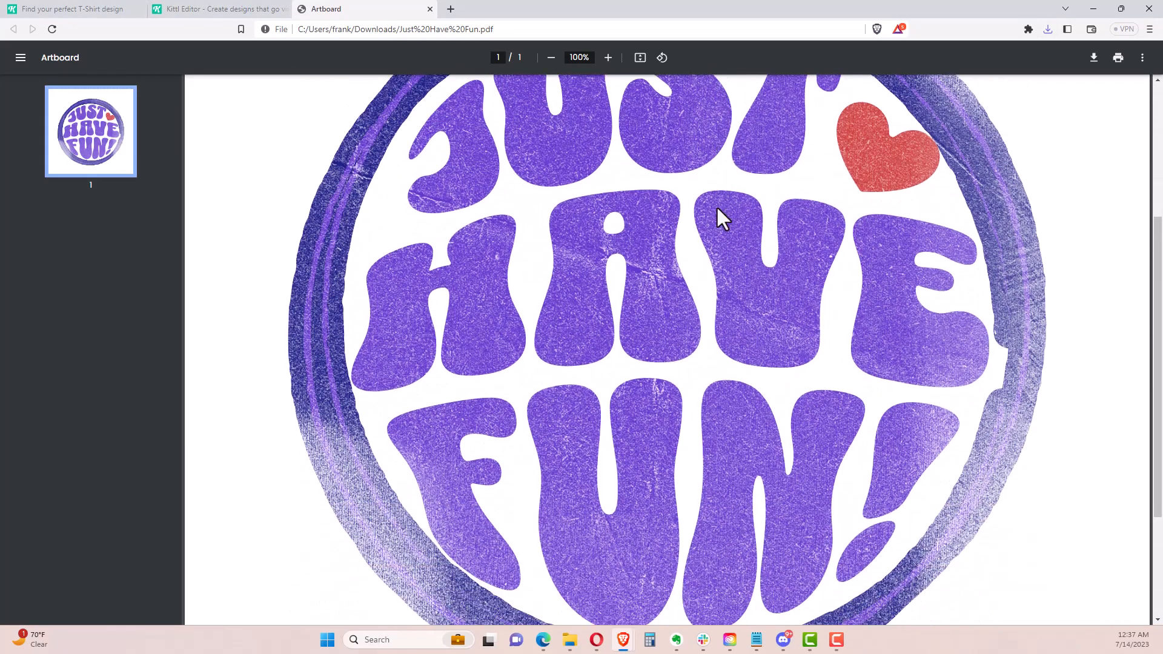
pyautogui.scroll(-3, 717, 205)
pyautogui.scroll(4, 715, 206)
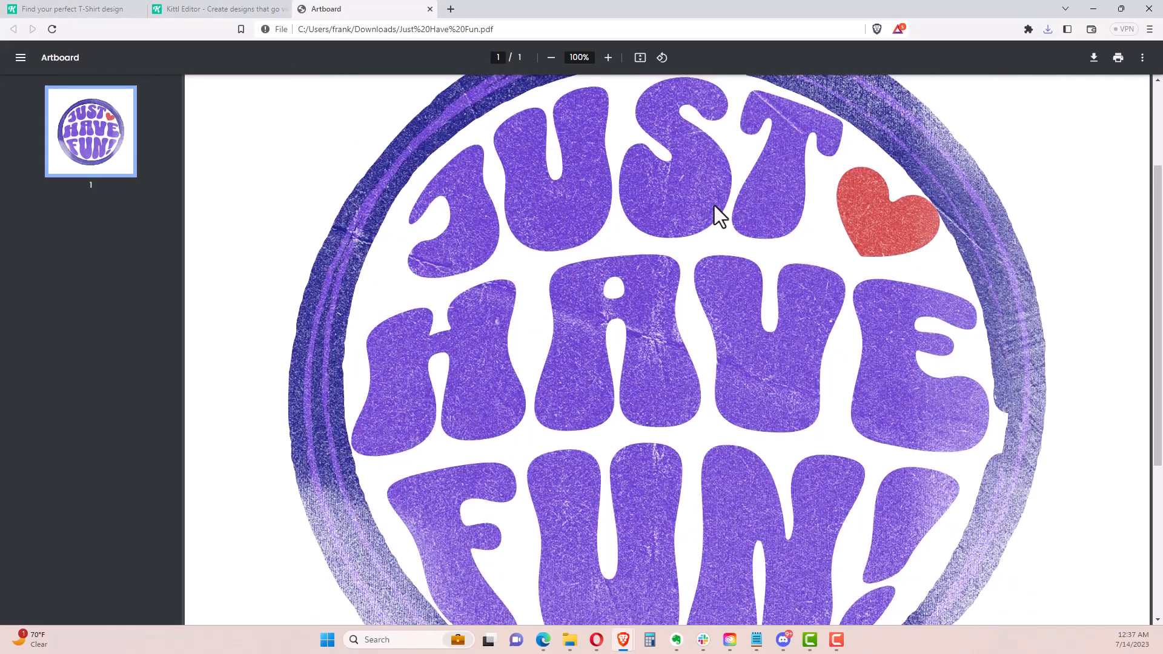
pyautogui.scroll(2, 715, 205)
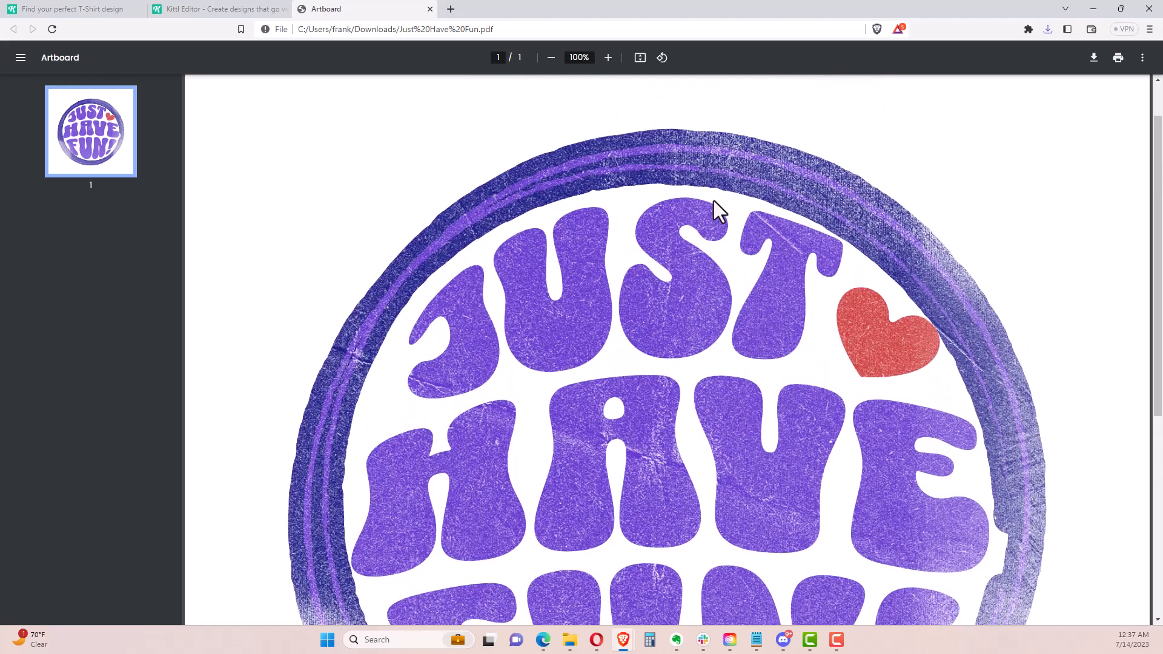
pyautogui.scroll(-5, 714, 201)
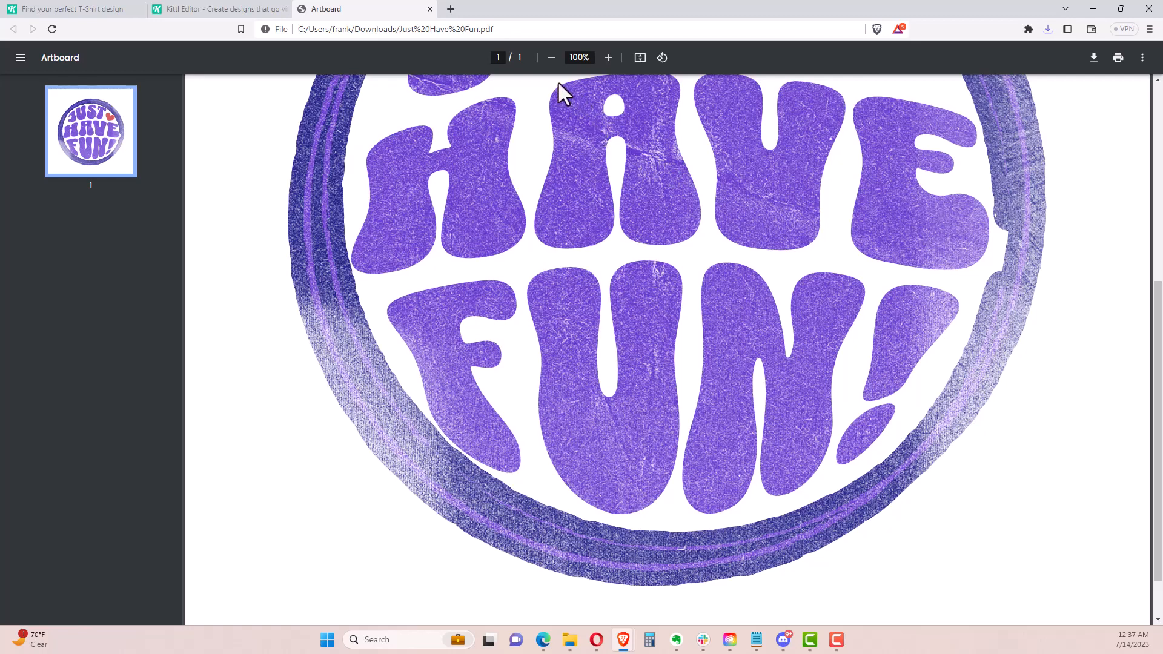
# Check the complete design in the PDF at 33% zoom and close the PDF
pyautogui.click(550, 57)
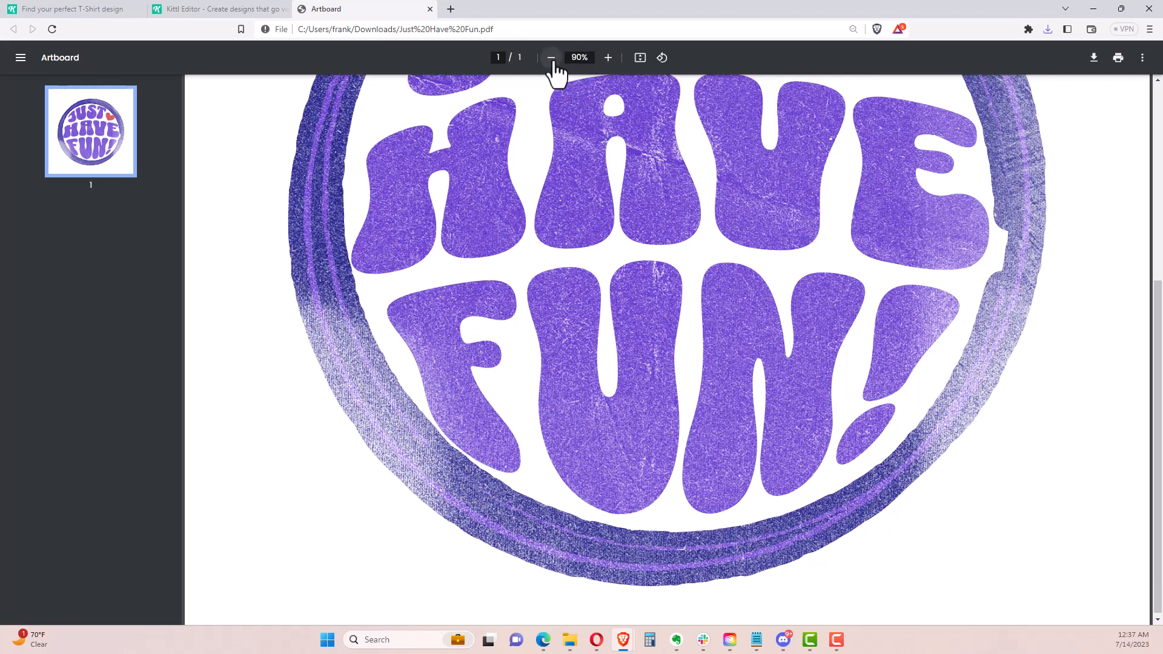
pyautogui.click(551, 58)
pyautogui.click(551, 58)
pyautogui.click(551, 57)
pyautogui.click(551, 58)
pyautogui.click(550, 58)
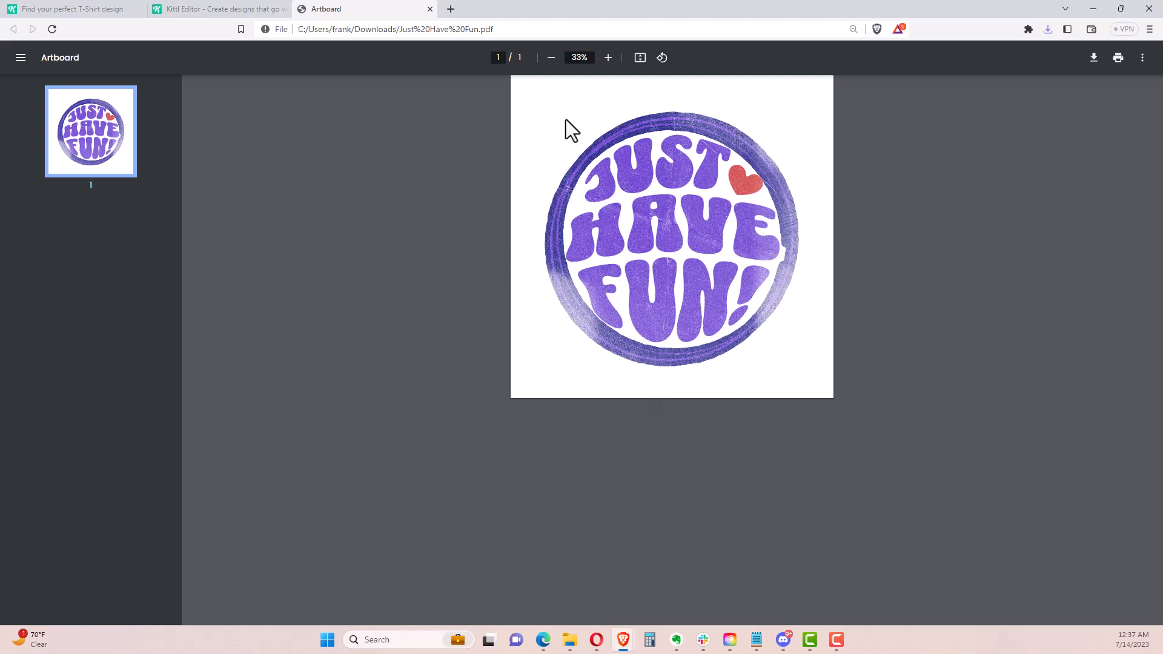
pyautogui.click(430, 9)
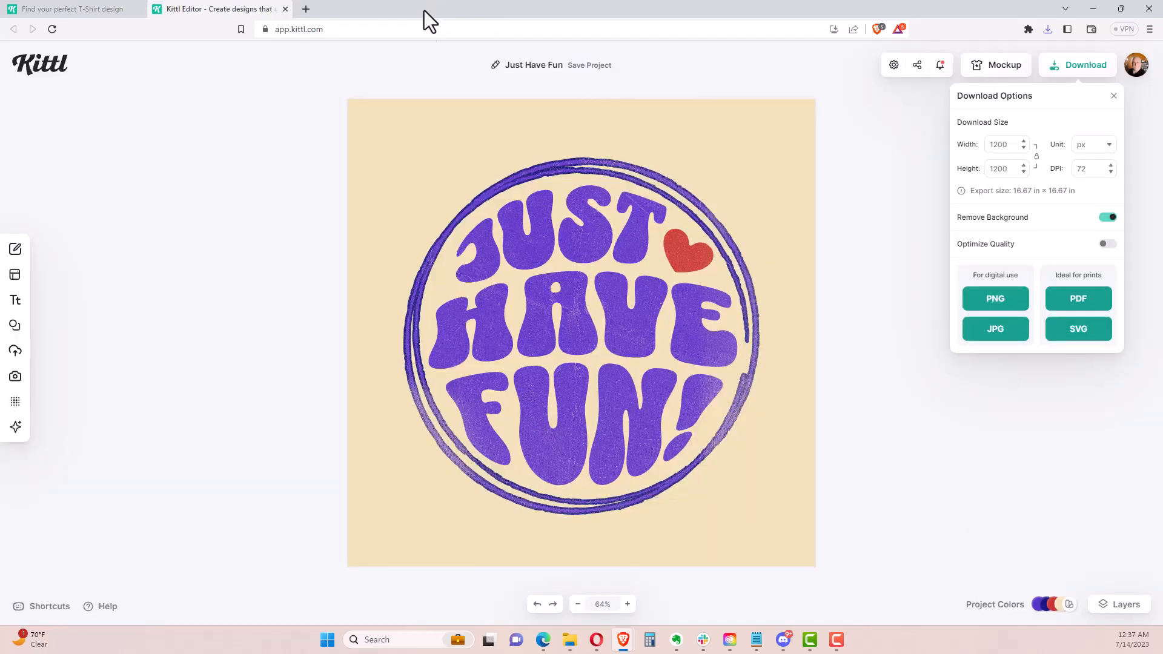
pyautogui.click(872, 278)
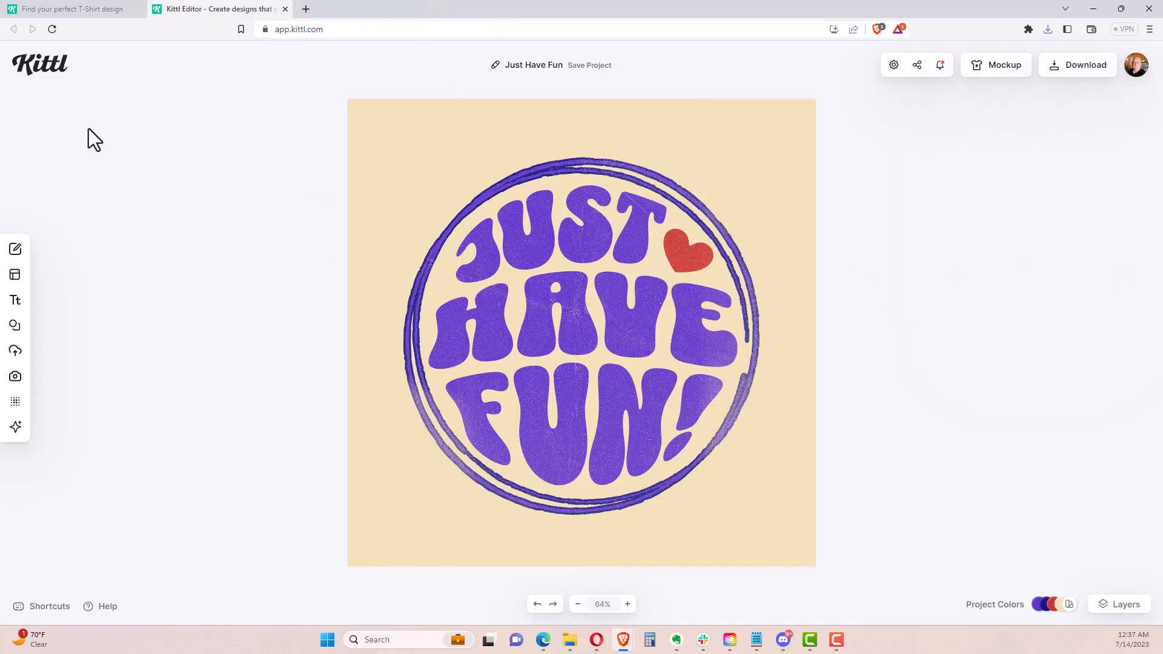
pyautogui.click(53, 80)
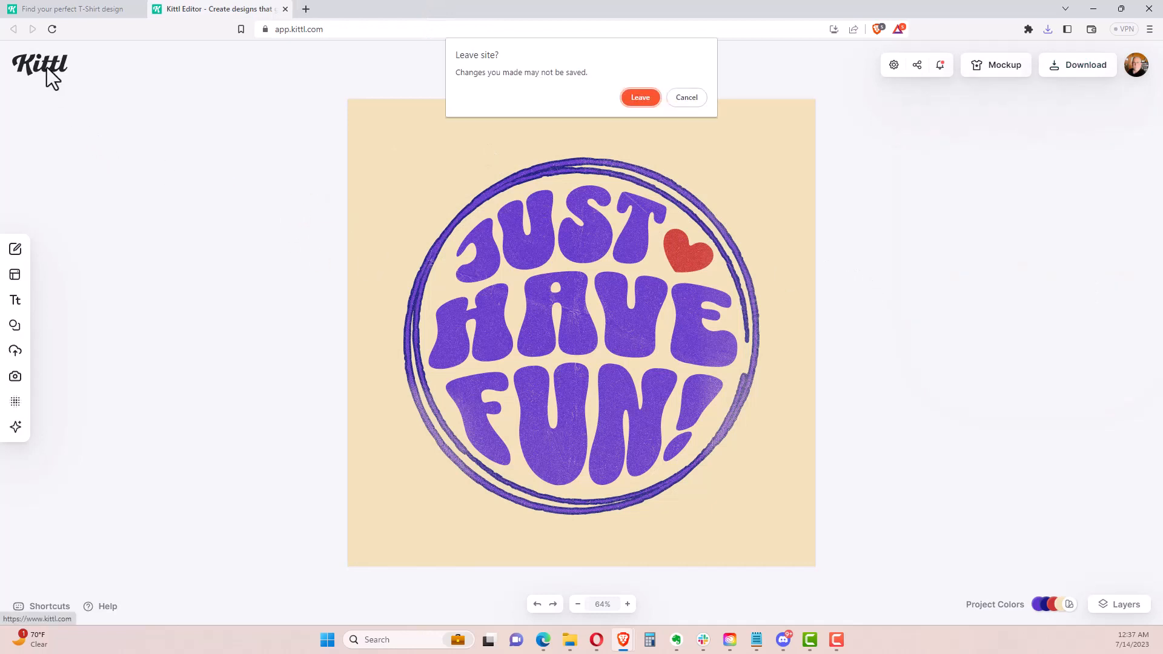
pyautogui.click(686, 102)
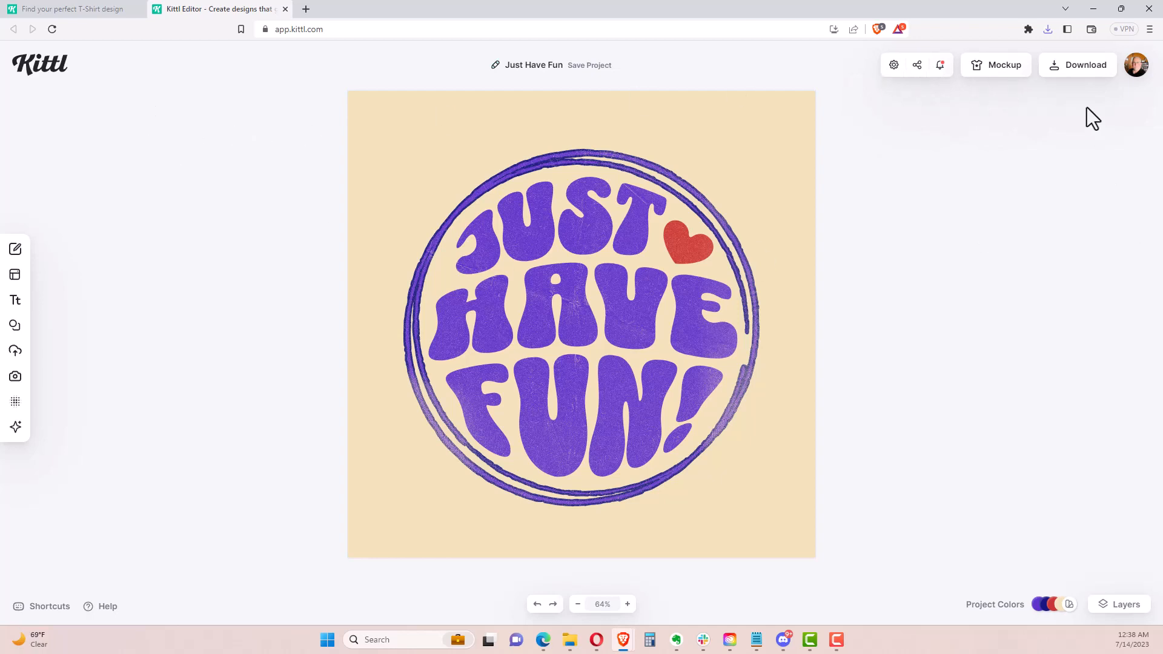
# Review the download options and the artboard size settings of the Just Have Fun design, closing each one unchanged
pyautogui.click(1078, 73)
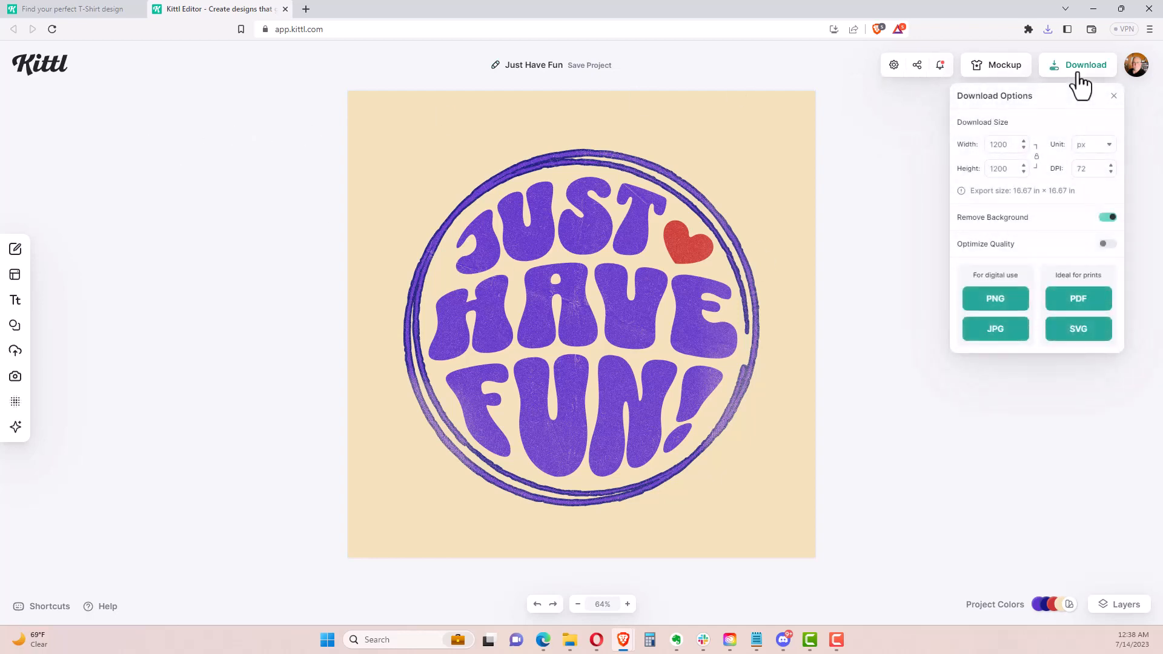
pyautogui.click(849, 192)
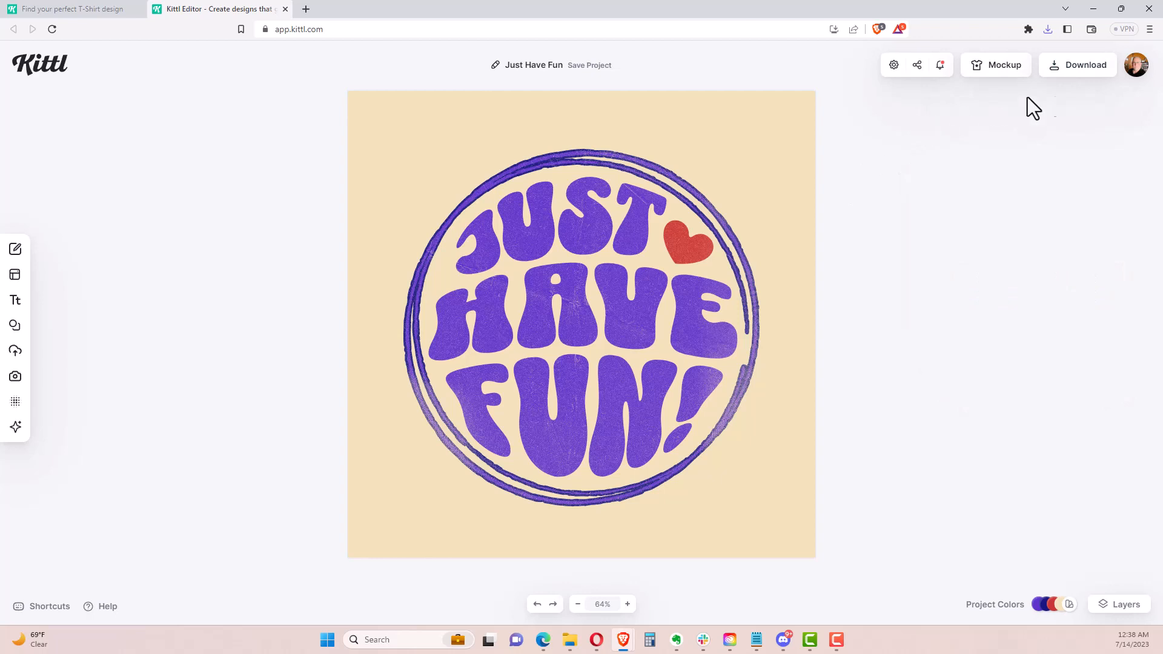
pyautogui.click(894, 65)
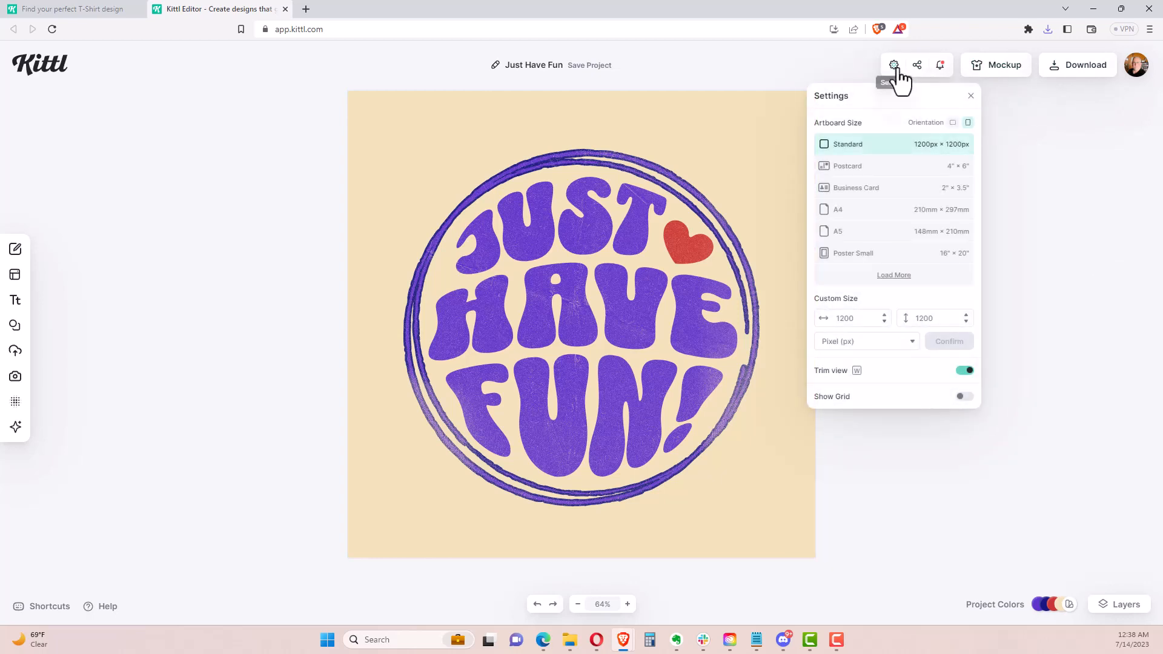
pyautogui.click(899, 69)
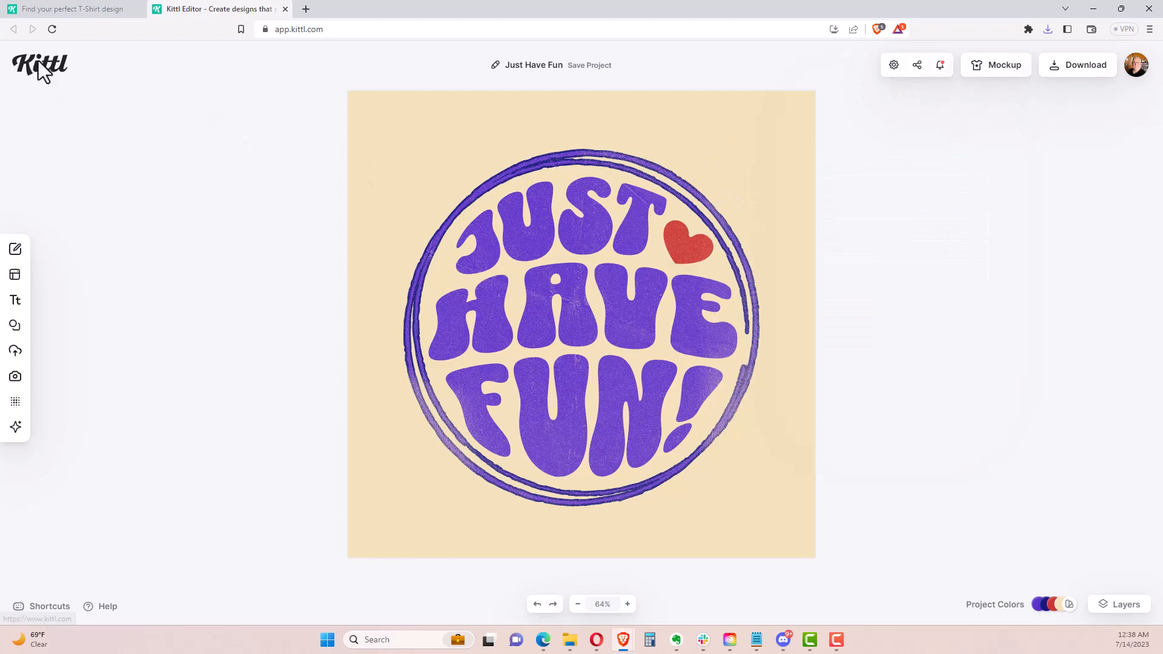
# Leave the design editor for the Kittl home page and open the overview of the account's own projects
pyautogui.click(56, 80)
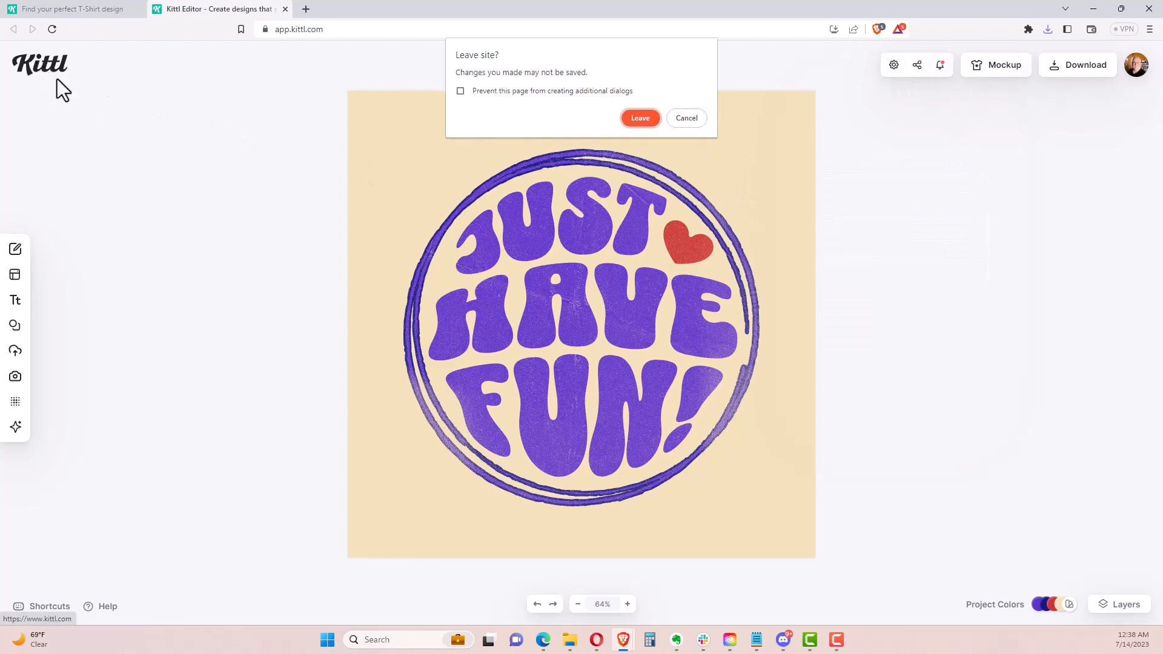
pyautogui.click(635, 119)
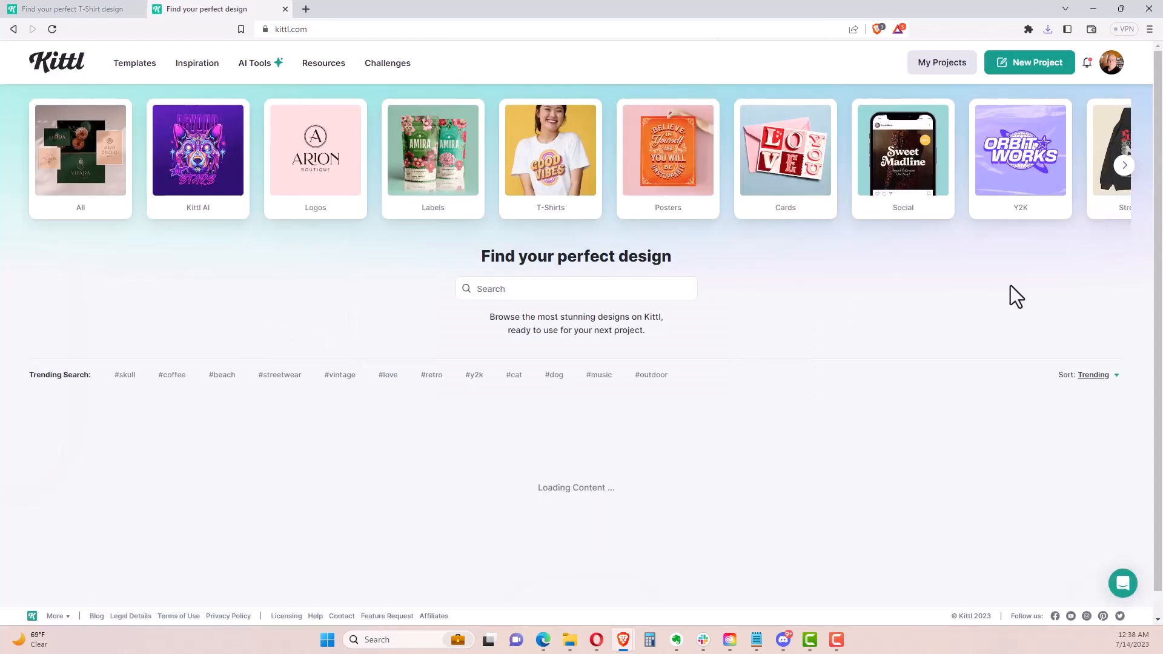
pyautogui.moveTo(1111, 77)
pyautogui.click(1093, 94)
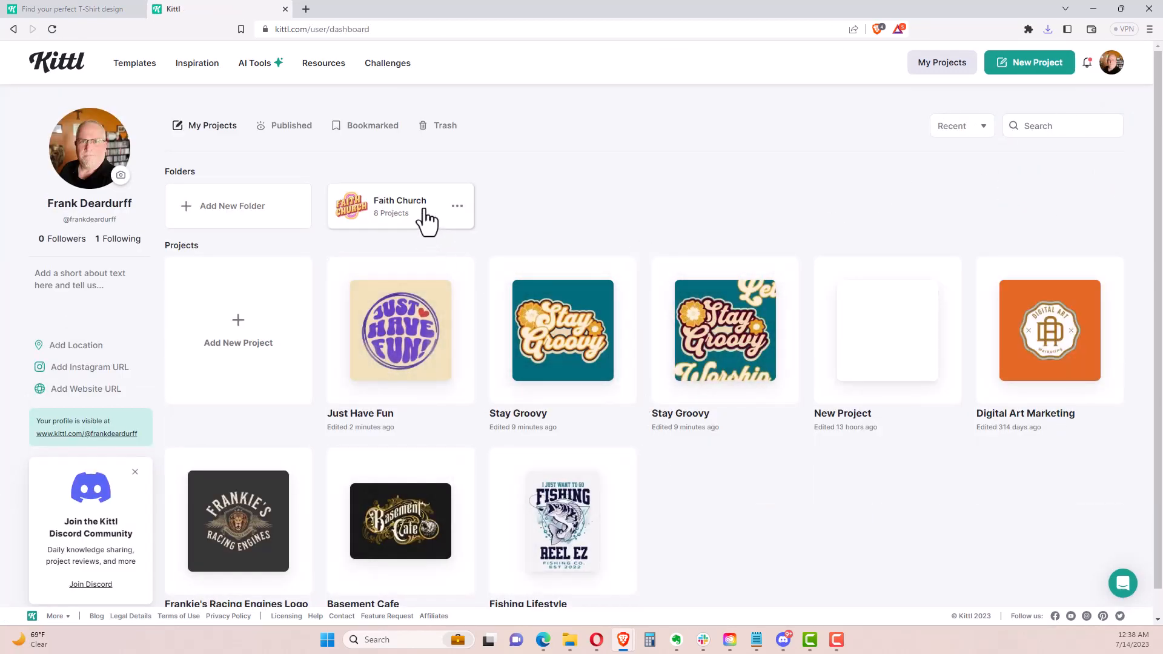
# Return to the template gallery and search the Logos category for "Lion"
pyautogui.hotkey('alt', 'Left')
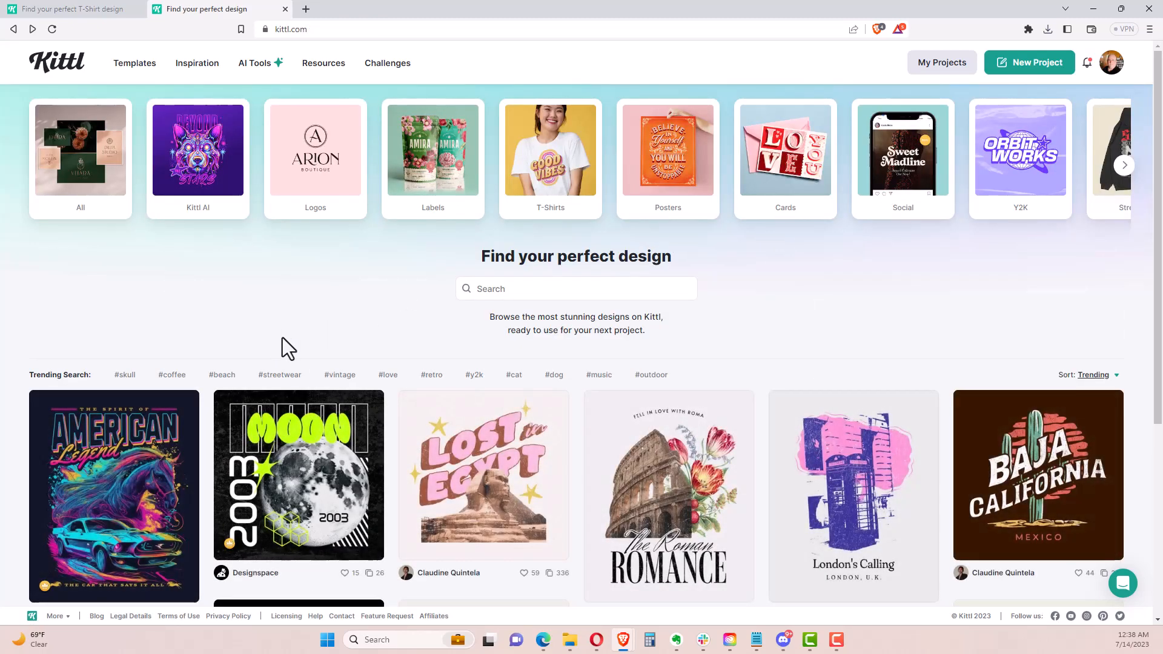
pyautogui.click(311, 159)
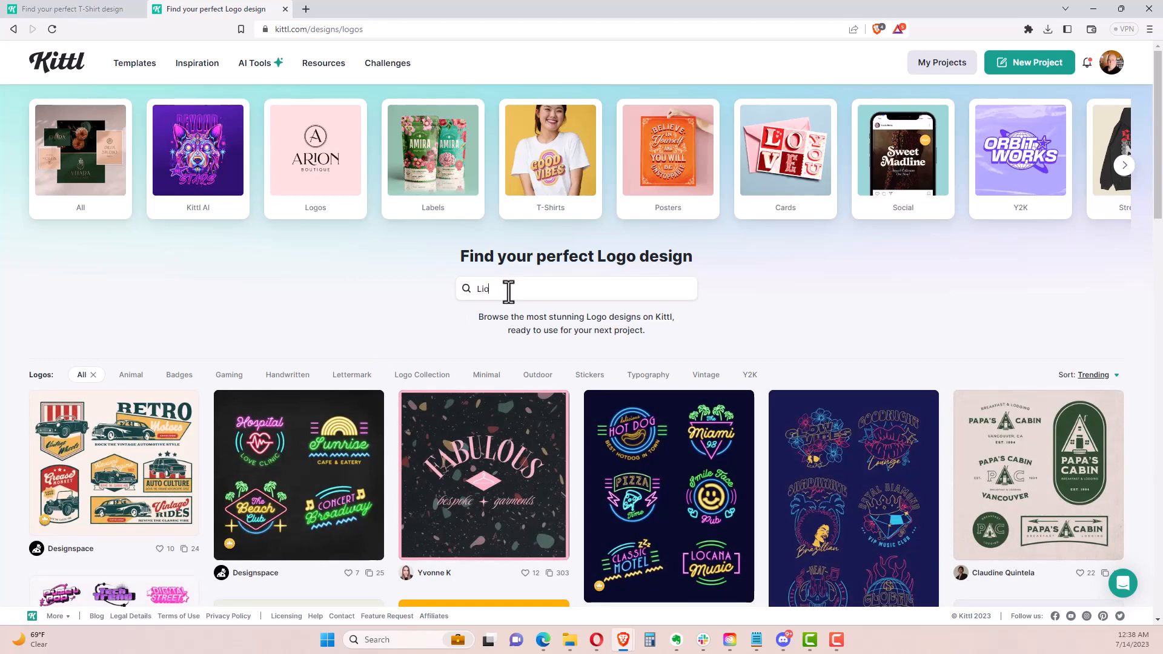
pyautogui.write('n')
pyautogui.press('Return')
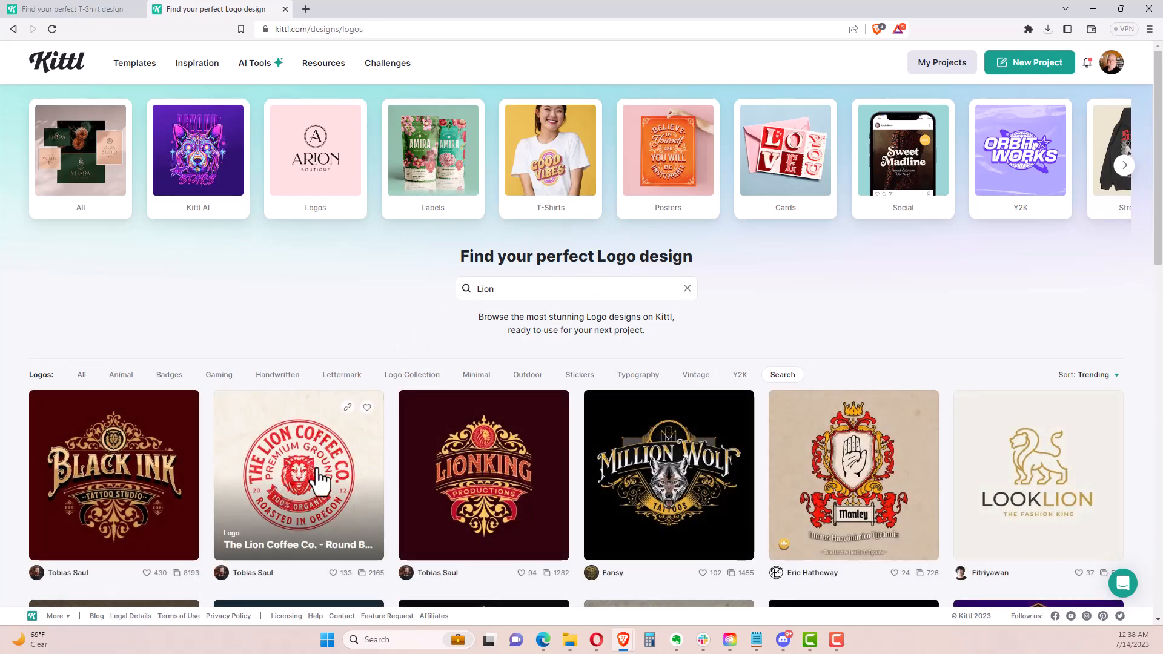
# Examine the lion designs down to the end of the list and back, and show the Outdoor logo templates
pyautogui.scroll(-3, 373, 349)
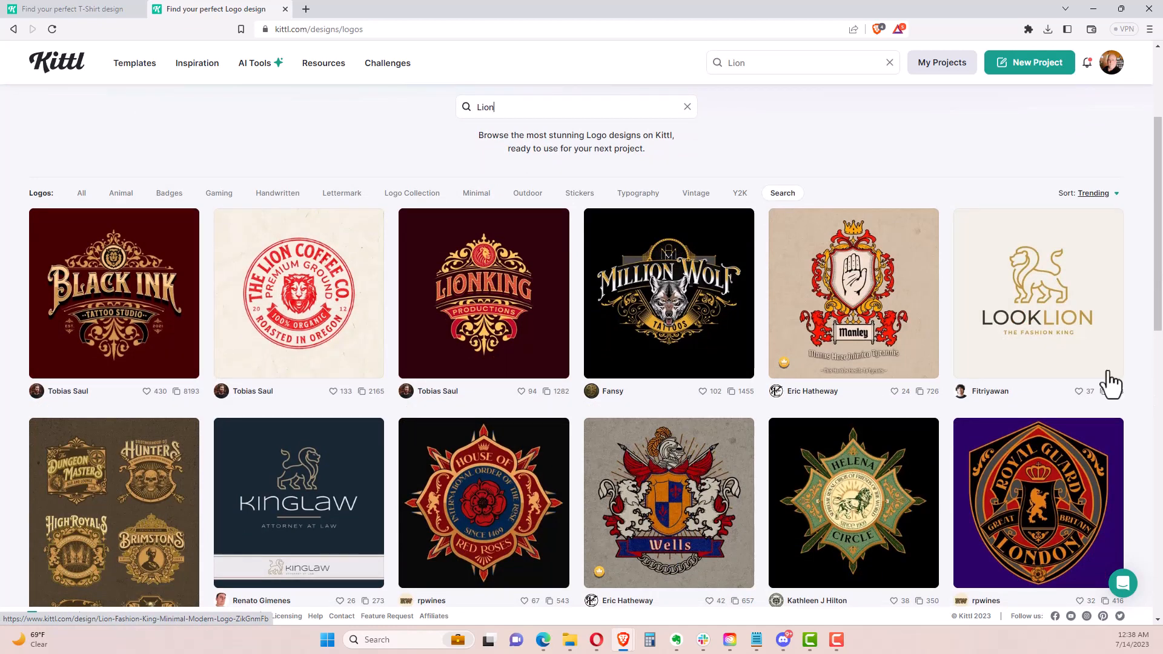
pyautogui.scroll(-4, 924, 372)
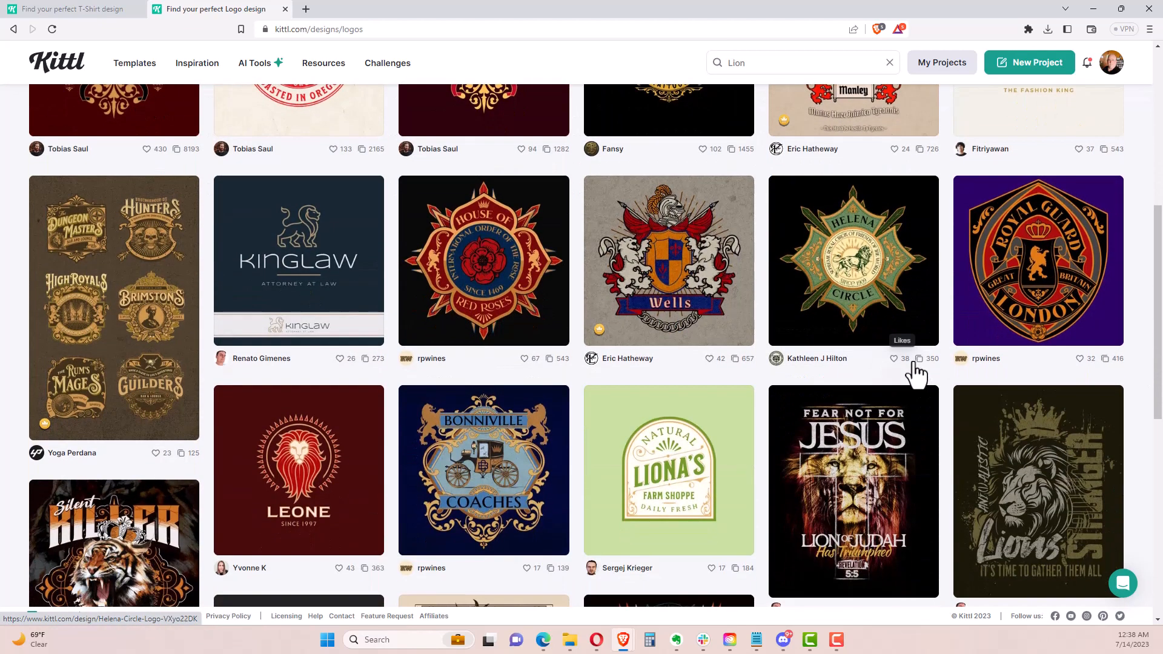
pyautogui.scroll(-2, 916, 375)
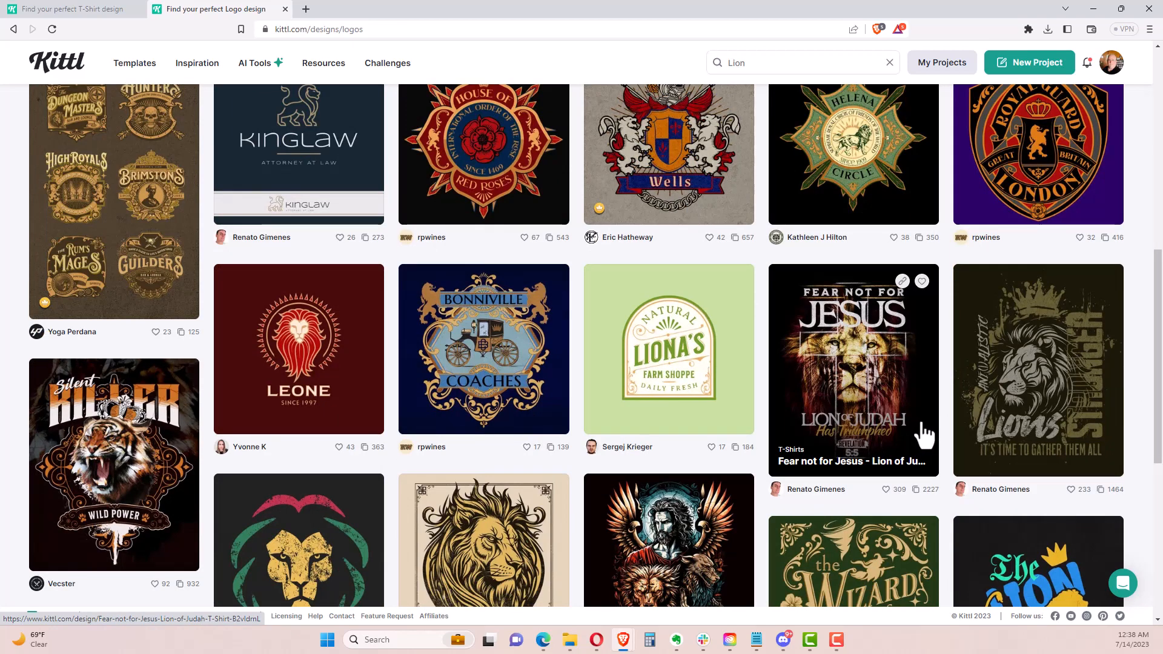
pyautogui.scroll(-4, 924, 436)
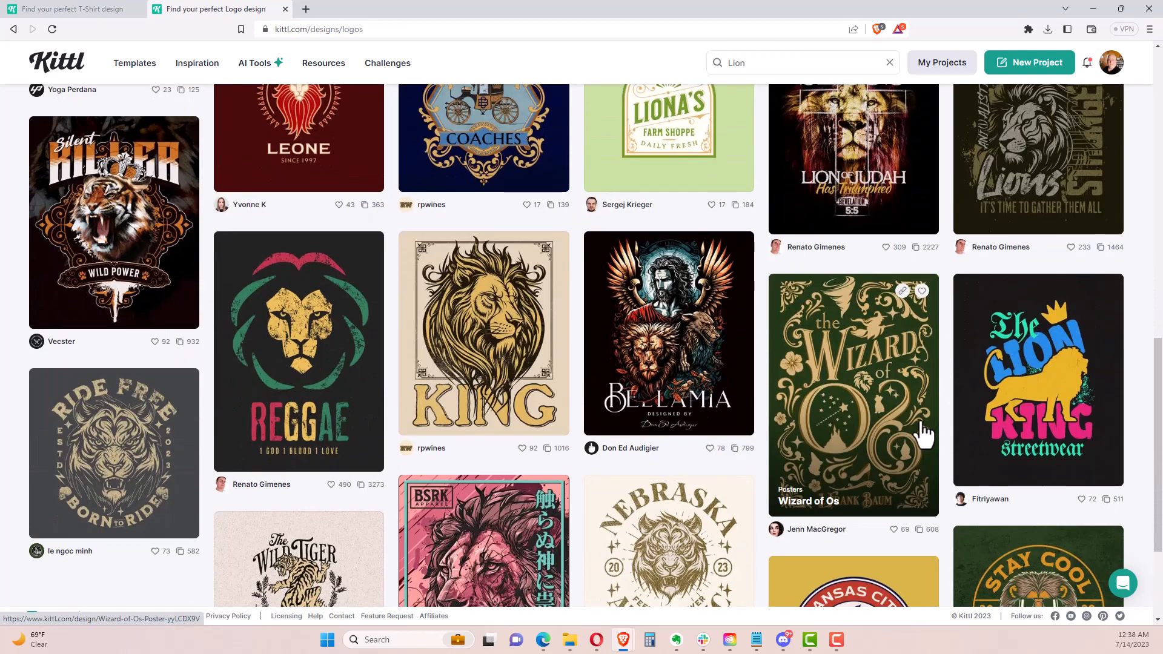
pyautogui.scroll(-3, 922, 435)
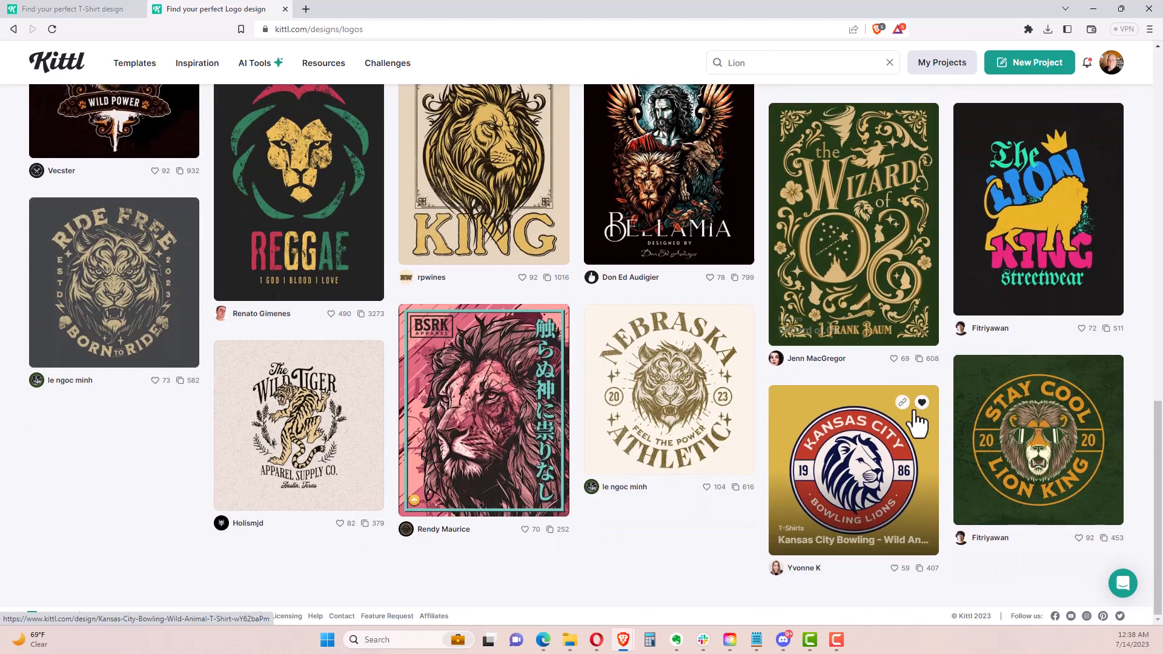
pyautogui.scroll(7, 916, 427)
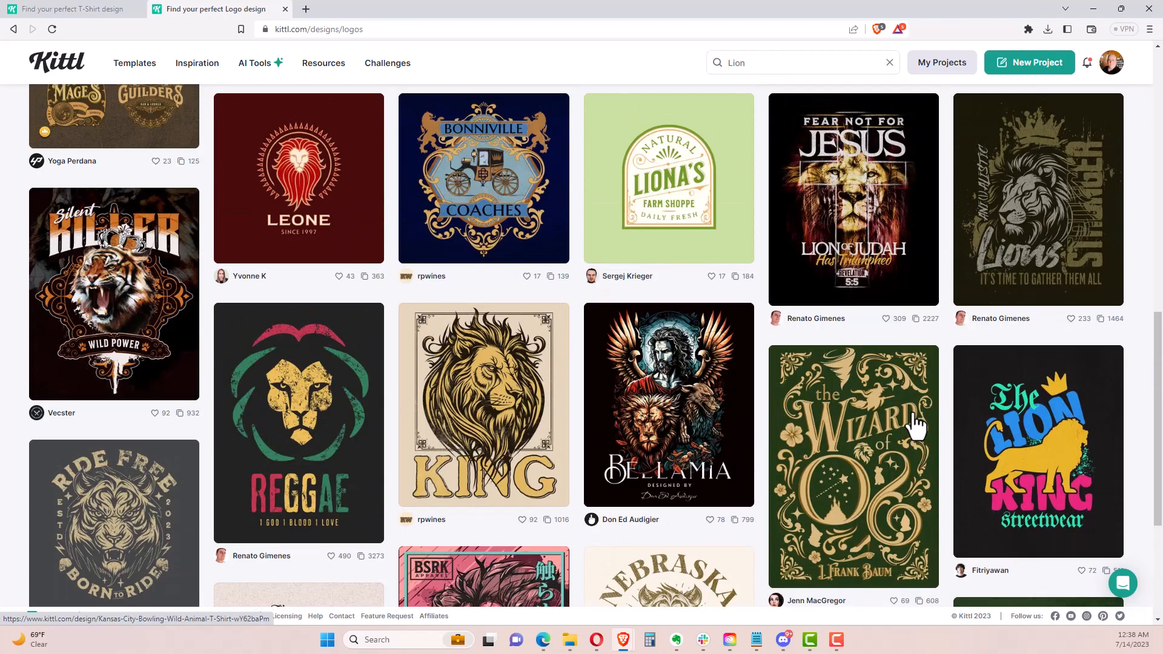
pyautogui.scroll(1, 912, 424)
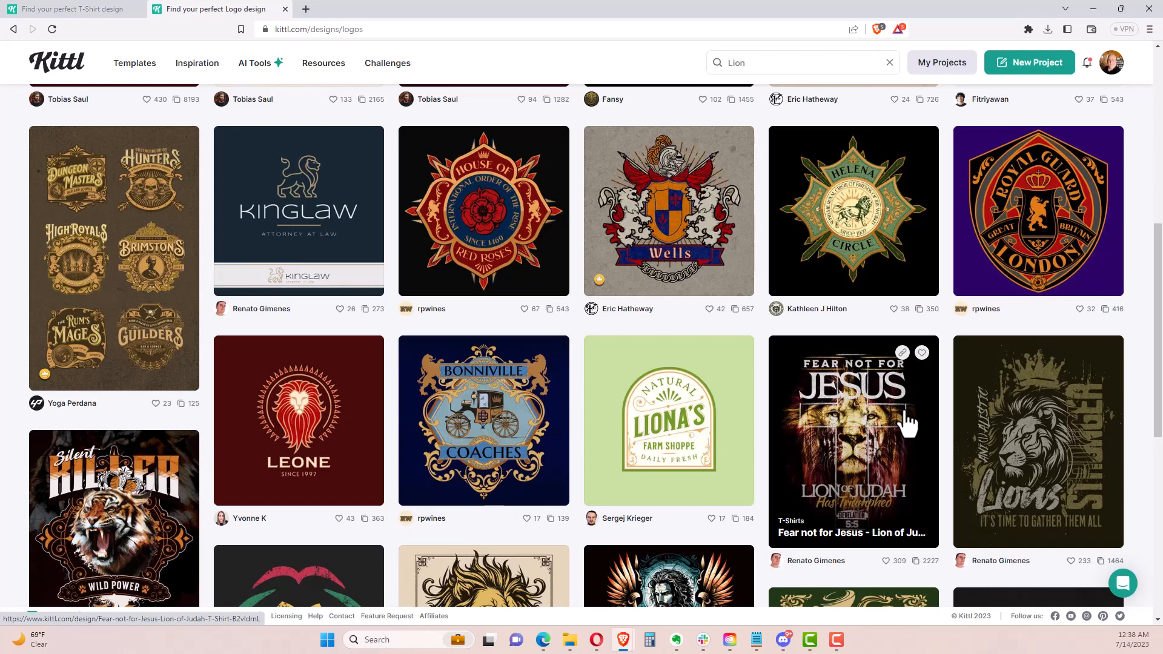
pyautogui.scroll(-4, 905, 418)
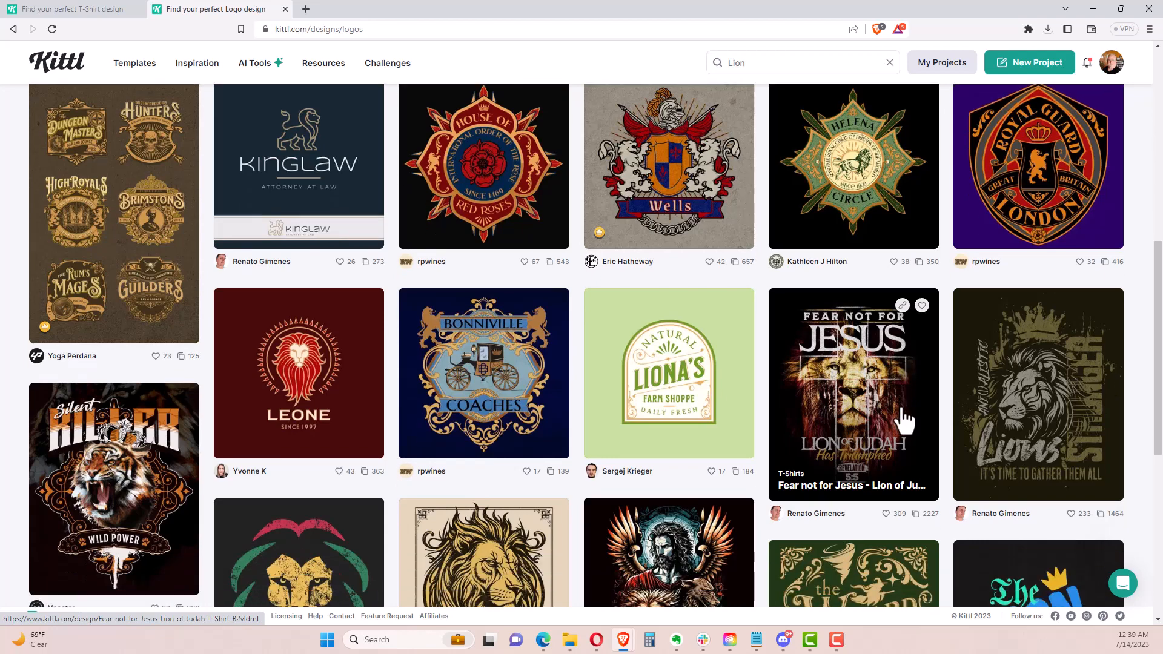
pyautogui.scroll(-2, 903, 418)
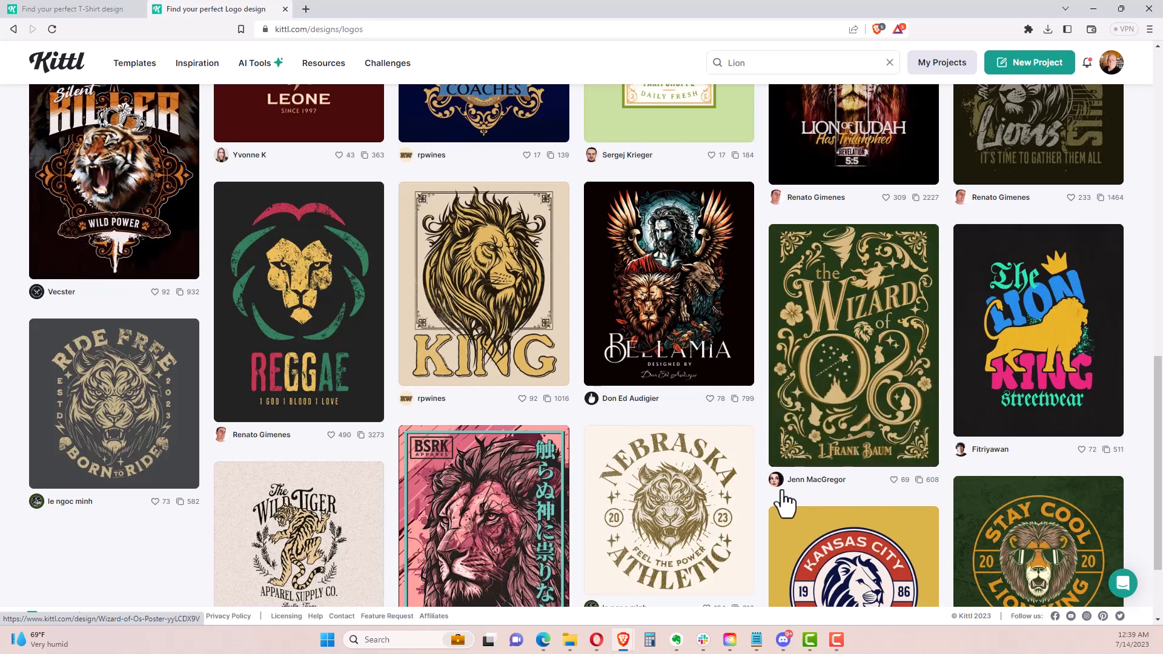
pyautogui.scroll(-3, 815, 512)
pyautogui.scroll(10, 814, 505)
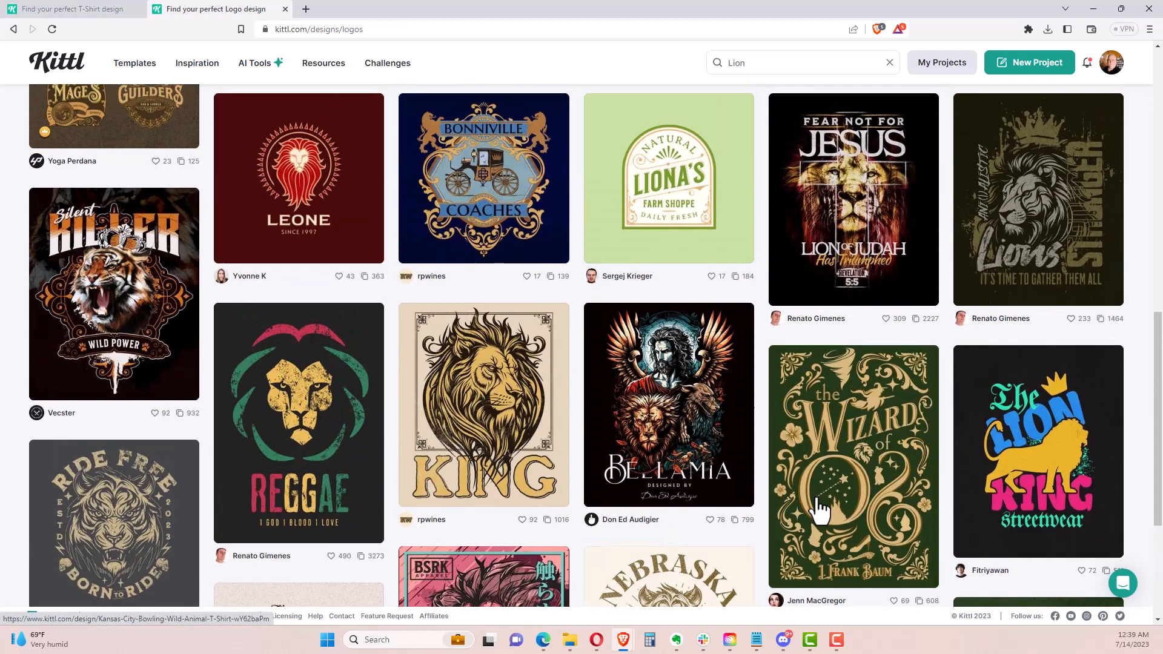
pyautogui.scroll(5, 814, 503)
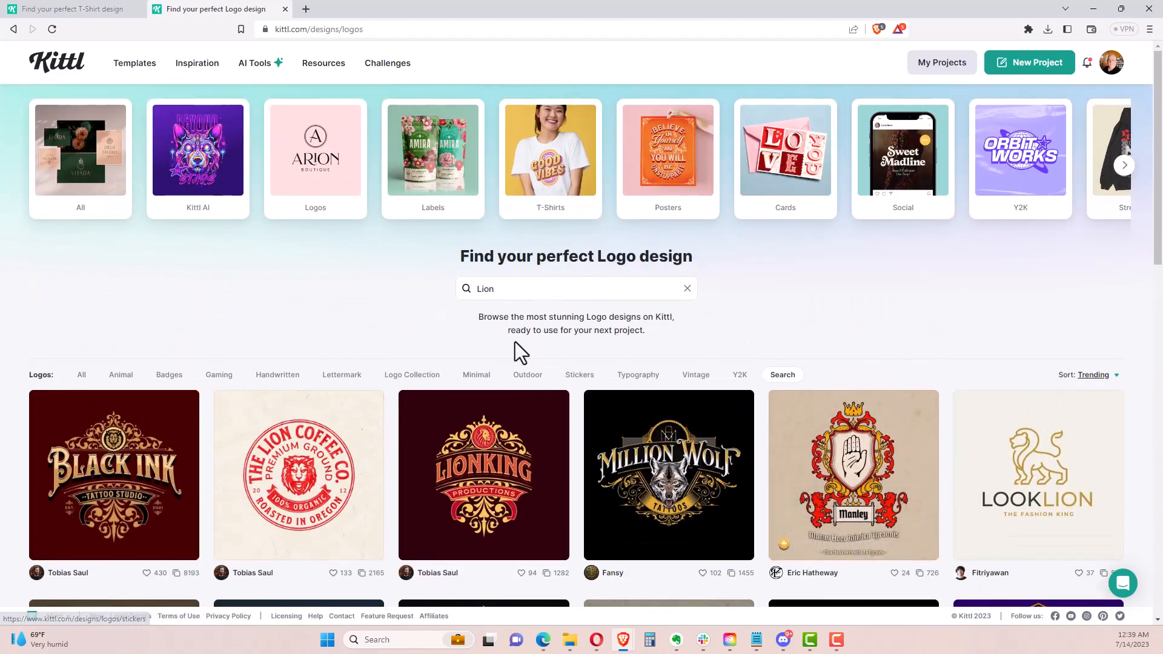
pyautogui.click(531, 376)
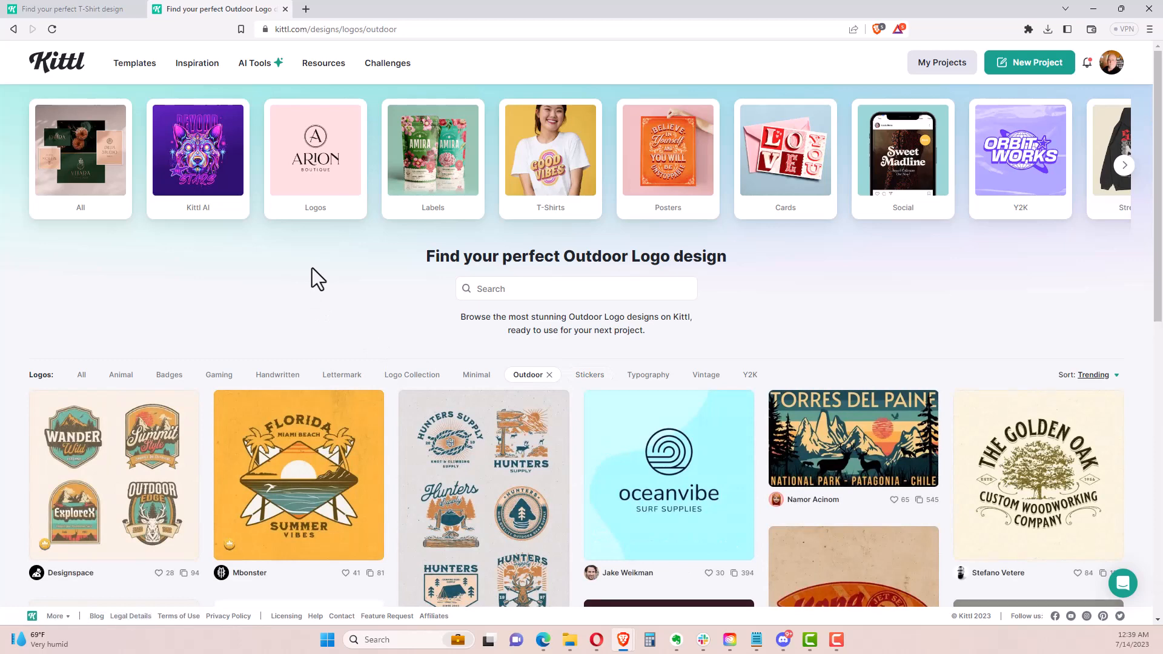
# Create a new project with the Standard 1200 × 1200 px artboard
pyautogui.click(1037, 65)
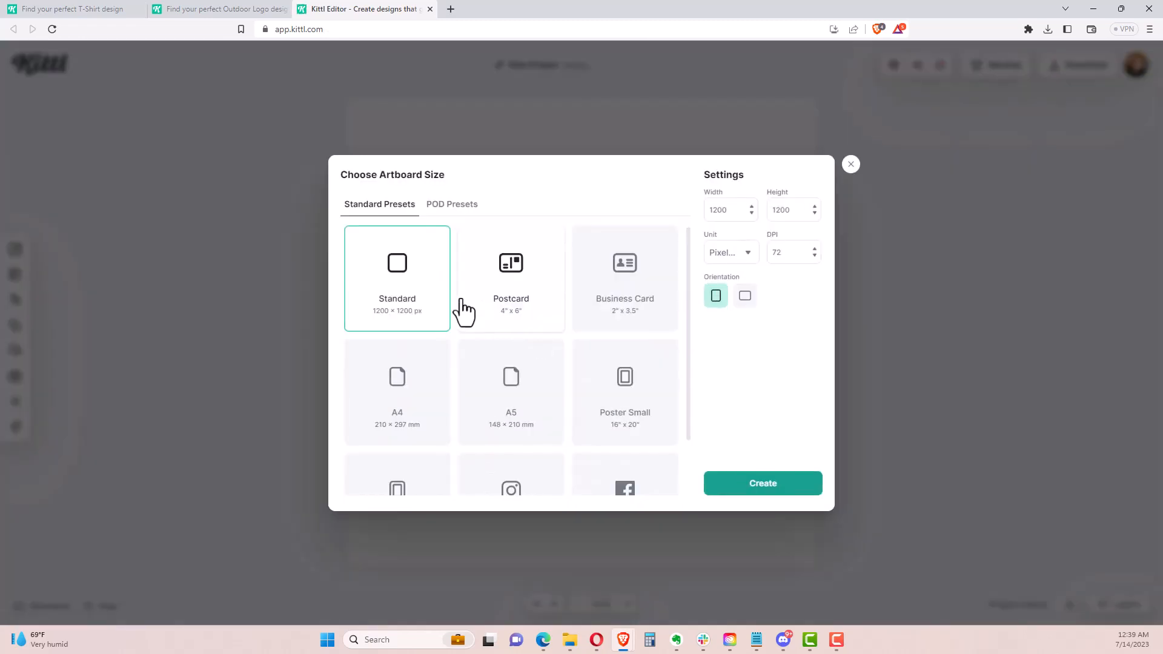
pyautogui.click(784, 485)
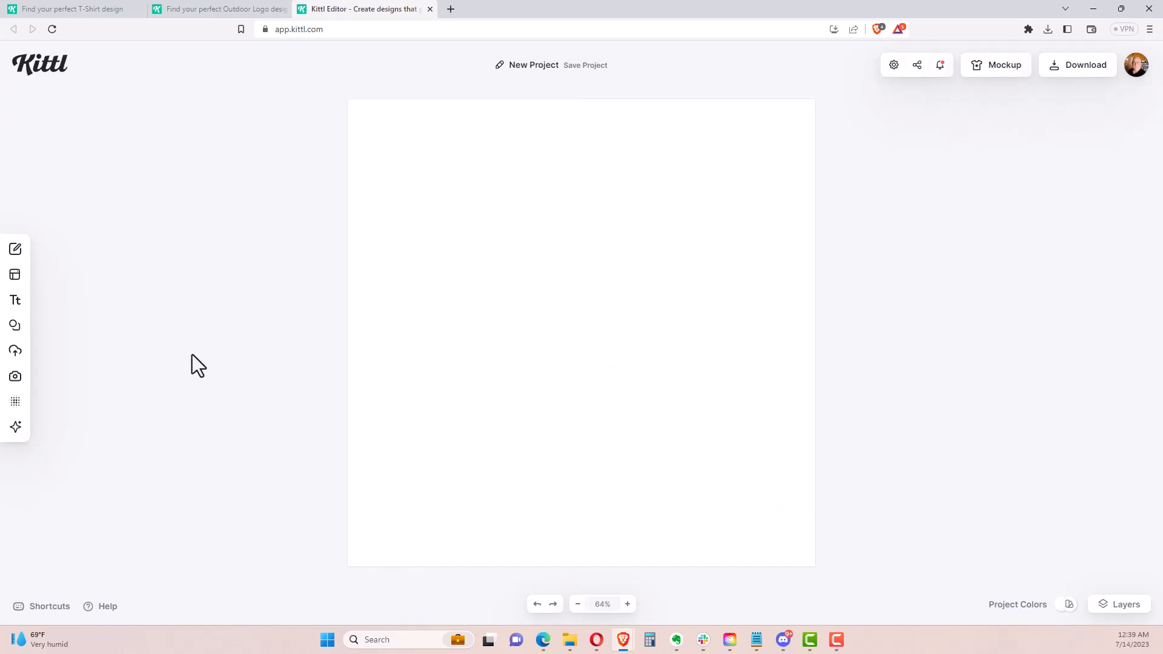
# Add the shield with notched upper corners from the Basic Shapes elements and enlarge it to fill most of the artboard
pyautogui.click(17, 328)
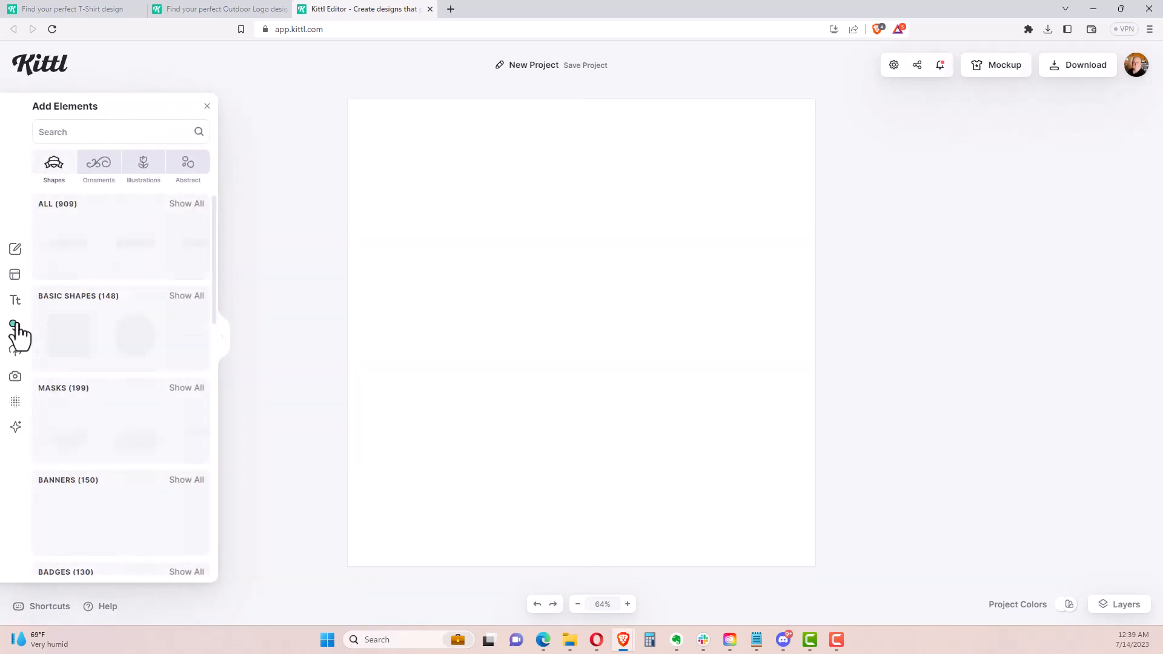
pyautogui.click(186, 297)
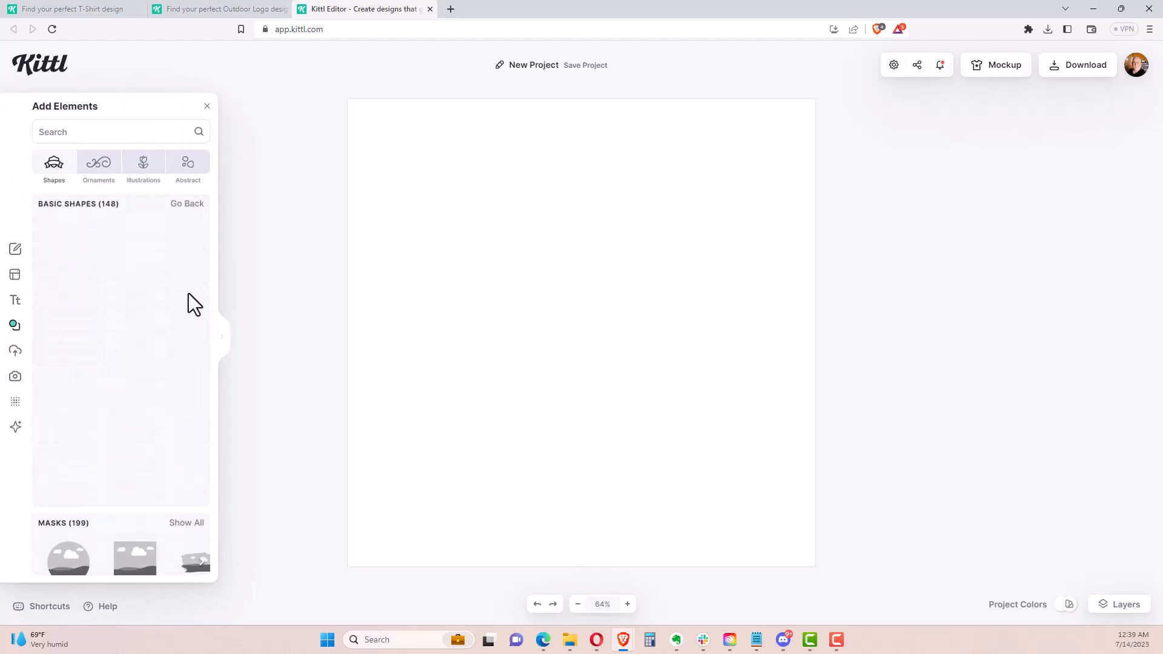
pyautogui.scroll(-10, 188, 352)
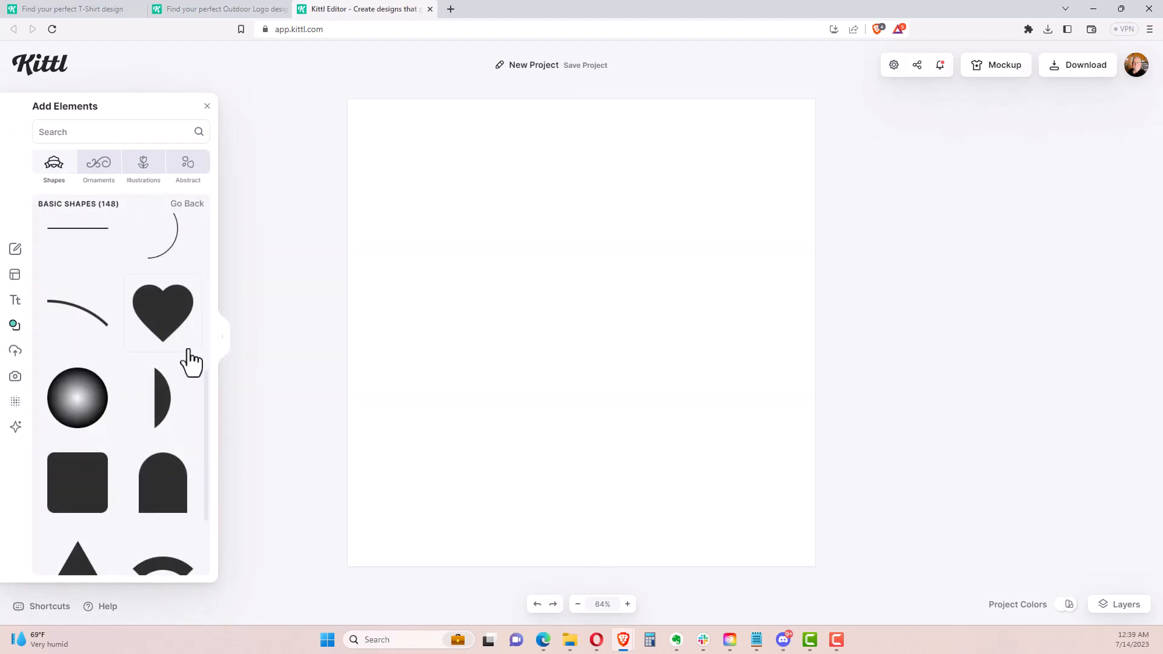
pyautogui.scroll(3, 189, 362)
pyautogui.scroll(-2, 185, 364)
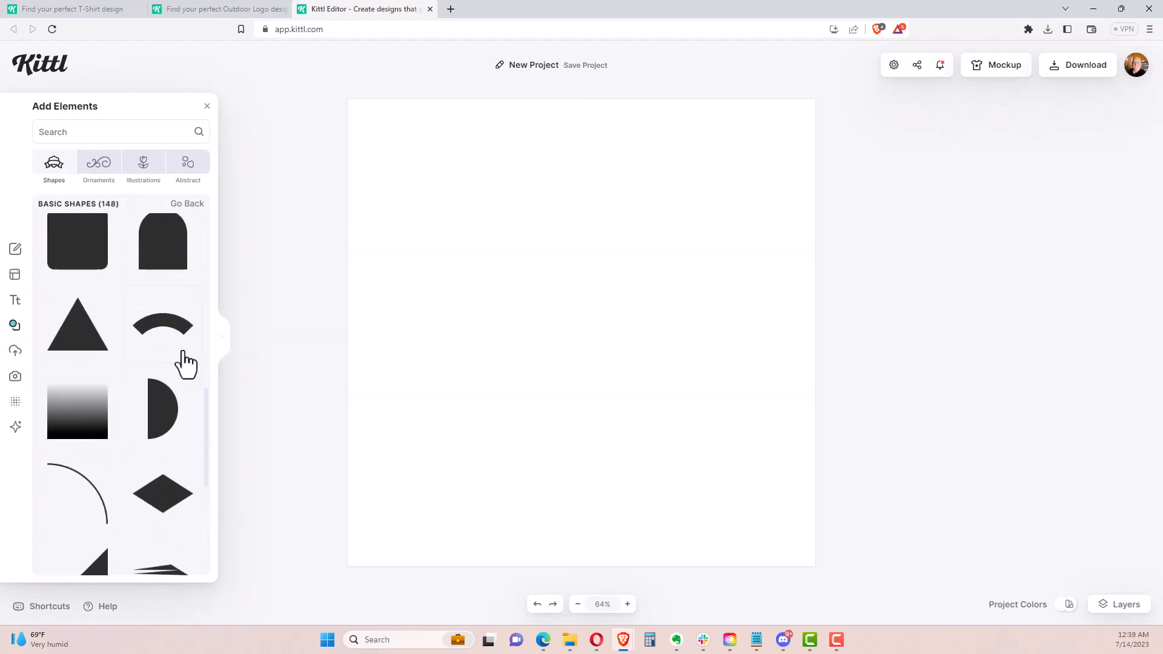
pyautogui.scroll(1, 185, 364)
pyautogui.scroll(-5, 181, 370)
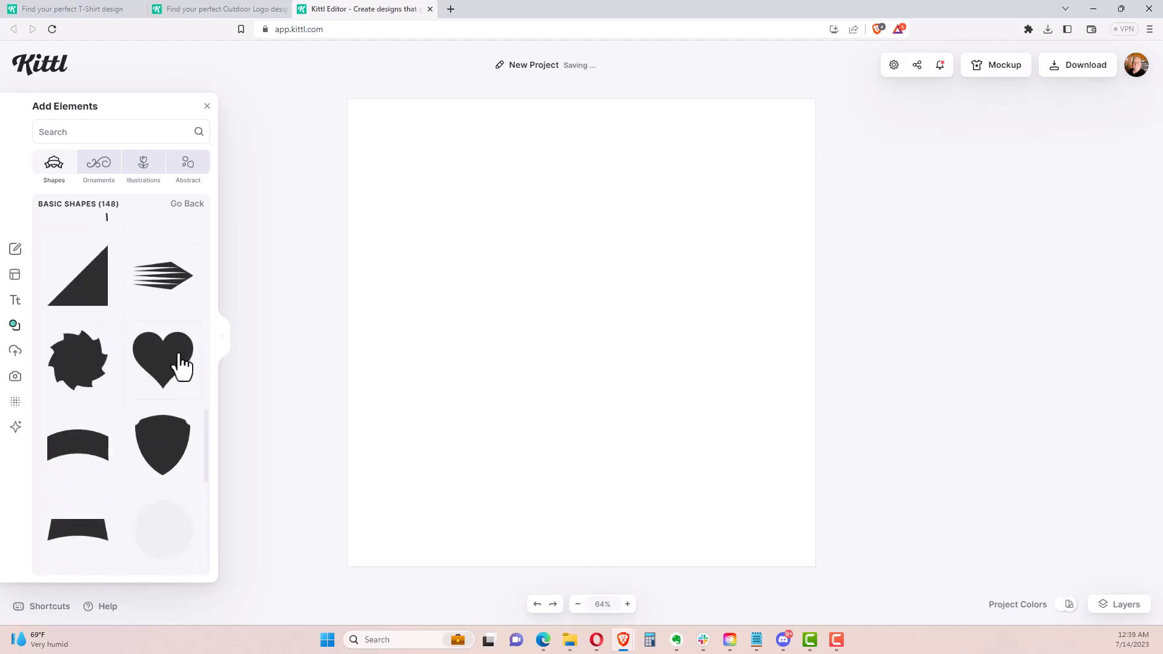
pyautogui.click(171, 440)
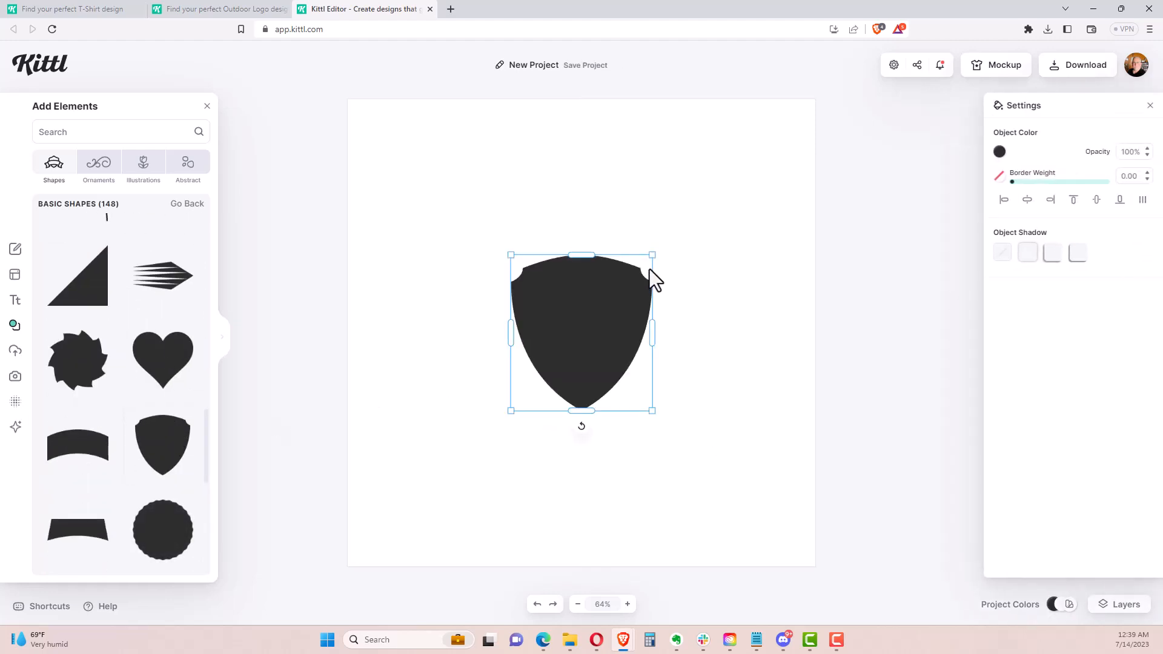
pyautogui.moveTo(652, 255); pyautogui.dragTo(744, 154)
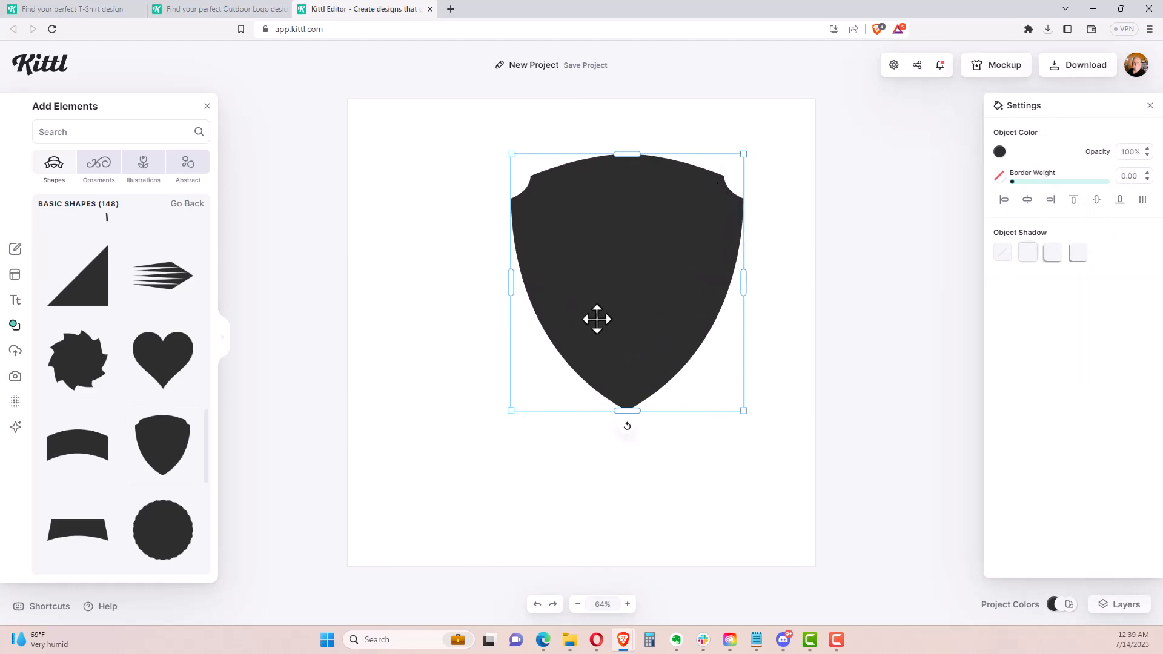
pyautogui.moveTo(507, 415); pyautogui.dragTo(424, 483)
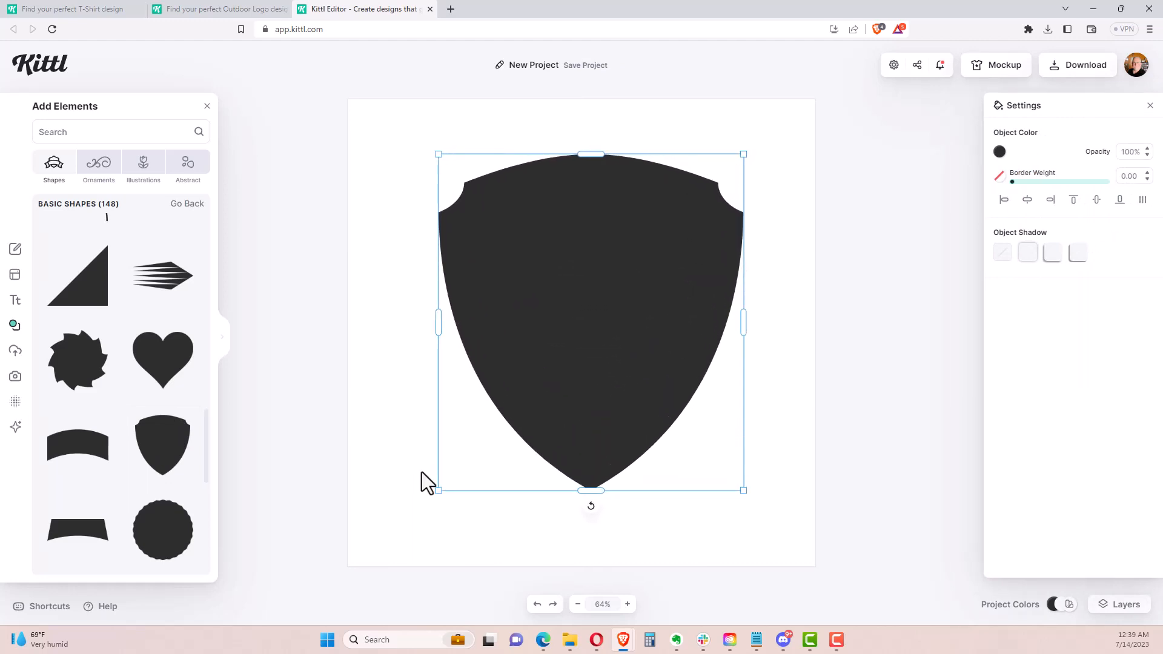
# Widen the shield slightly toward its left side and center it on the artboard
pyautogui.moveTo(435, 323)
pyautogui.mouseDown()
pyautogui.moveTo(379, 325)
pyautogui.moveTo(488, 324)
pyautogui.moveTo(416, 327)
pyautogui.mouseUp()
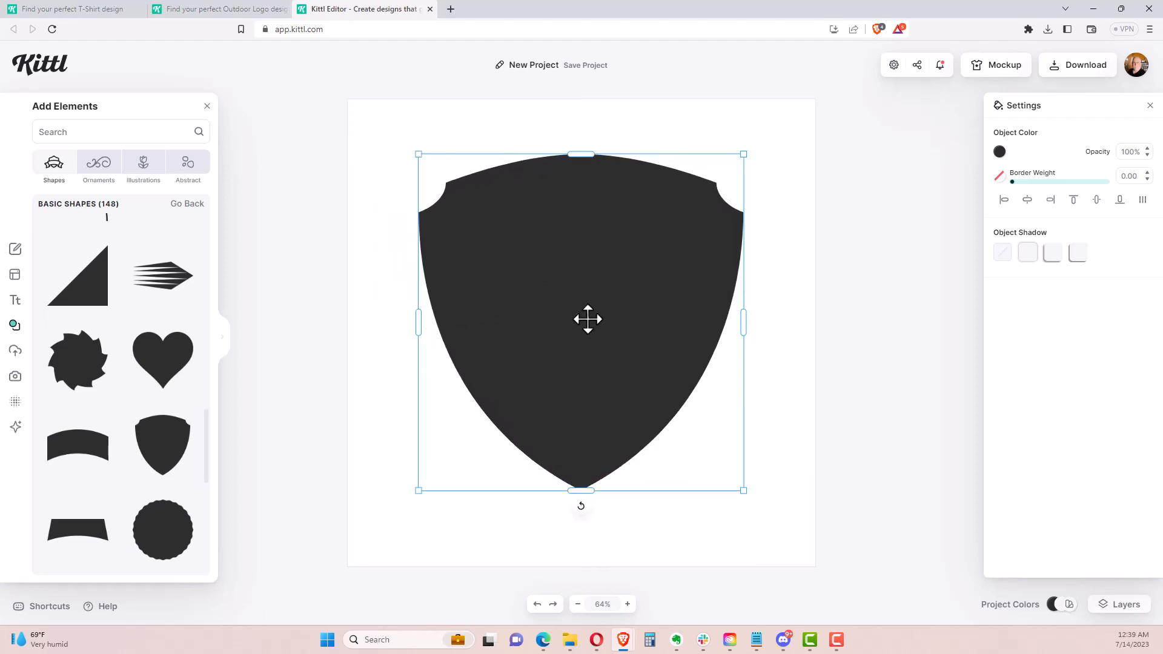
pyautogui.moveTo(587, 317)
pyautogui.mouseDown()
pyautogui.moveTo(558, 319)
pyautogui.moveTo(588, 327)
pyautogui.mouseUp()
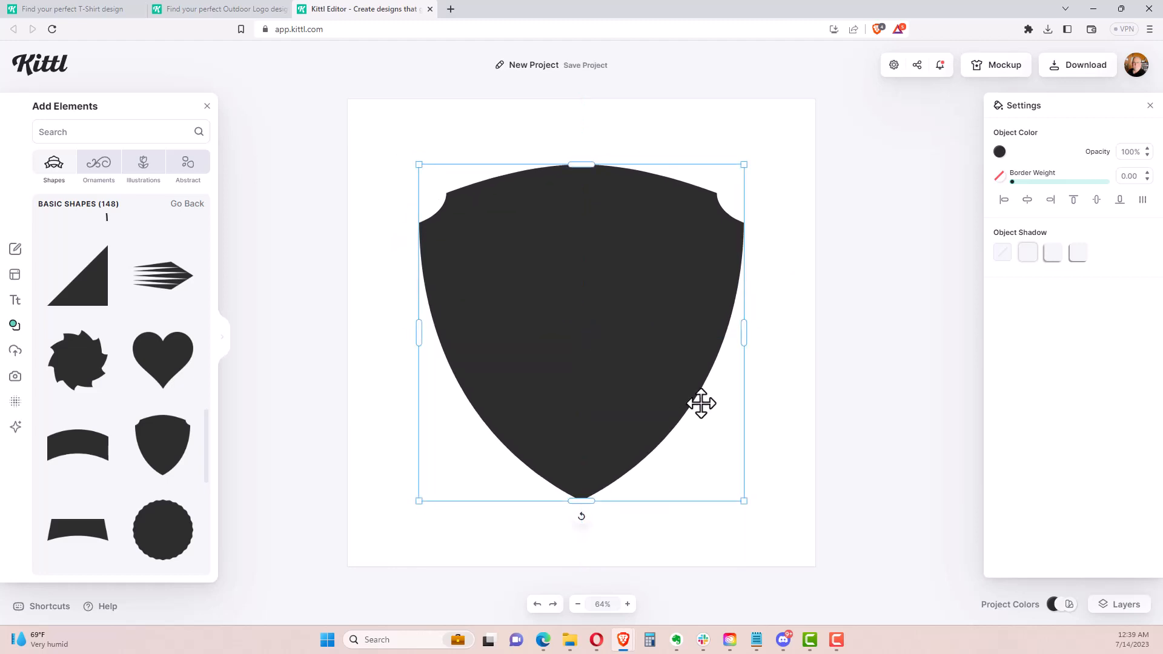
pyautogui.click(771, 436)
pyautogui.click(619, 359)
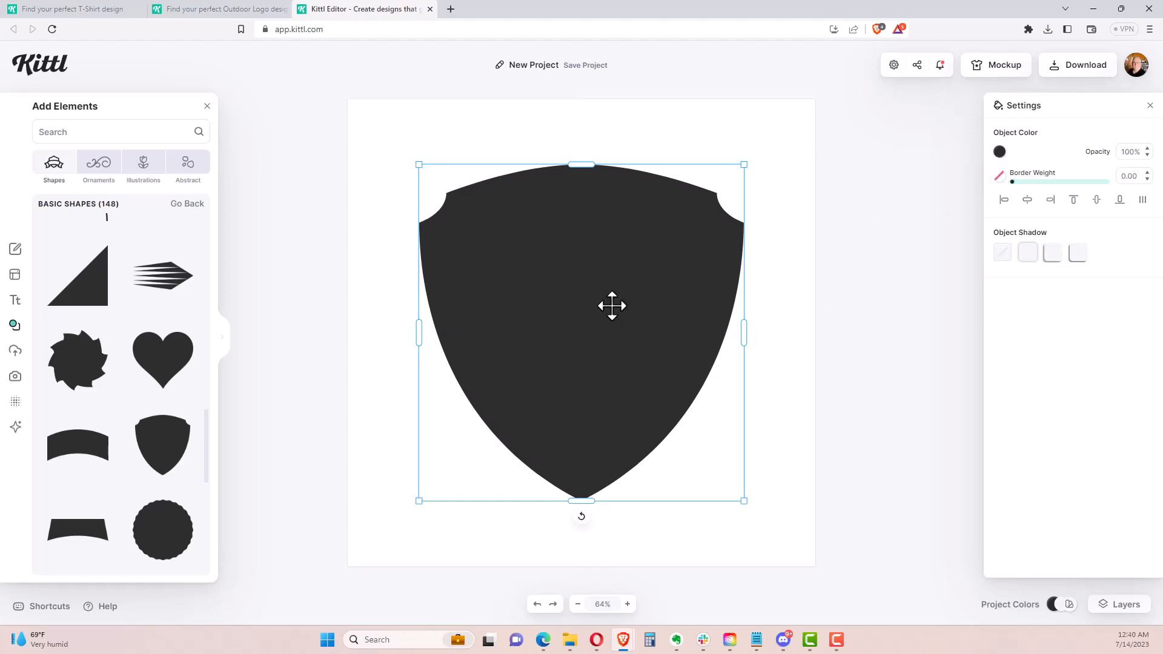
# Paste a copy of the shield exactly over the original and recolor the copy dark red (5d1919)
pyautogui.rightClick(611, 306)
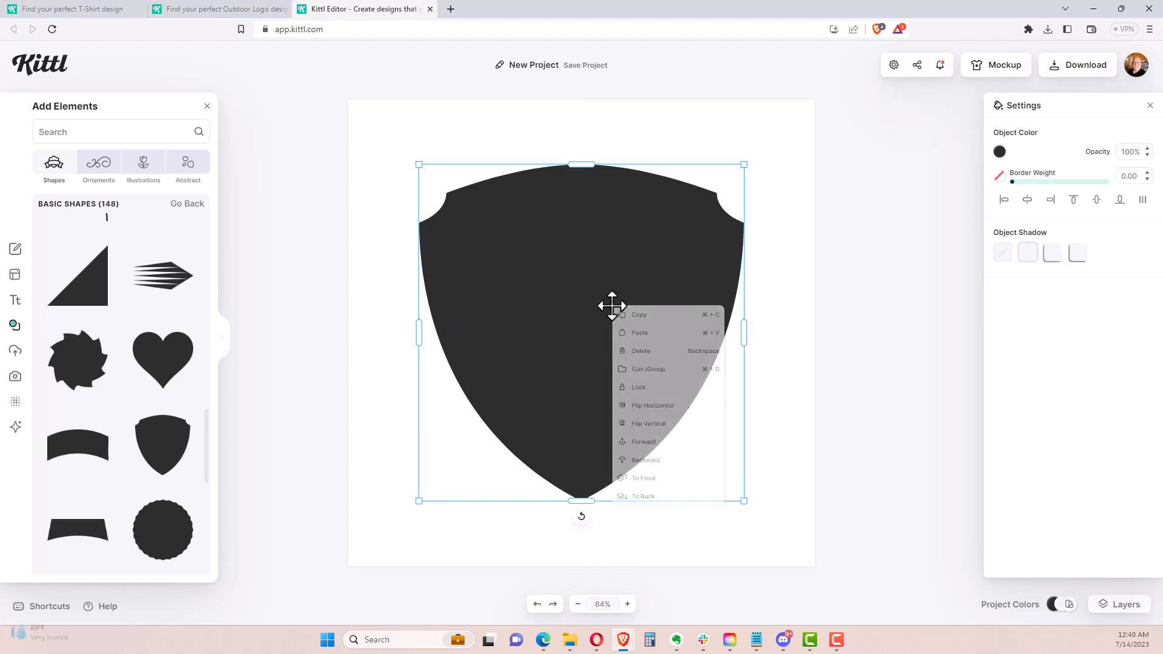
pyautogui.click(642, 315)
pyautogui.rightClick(774, 337)
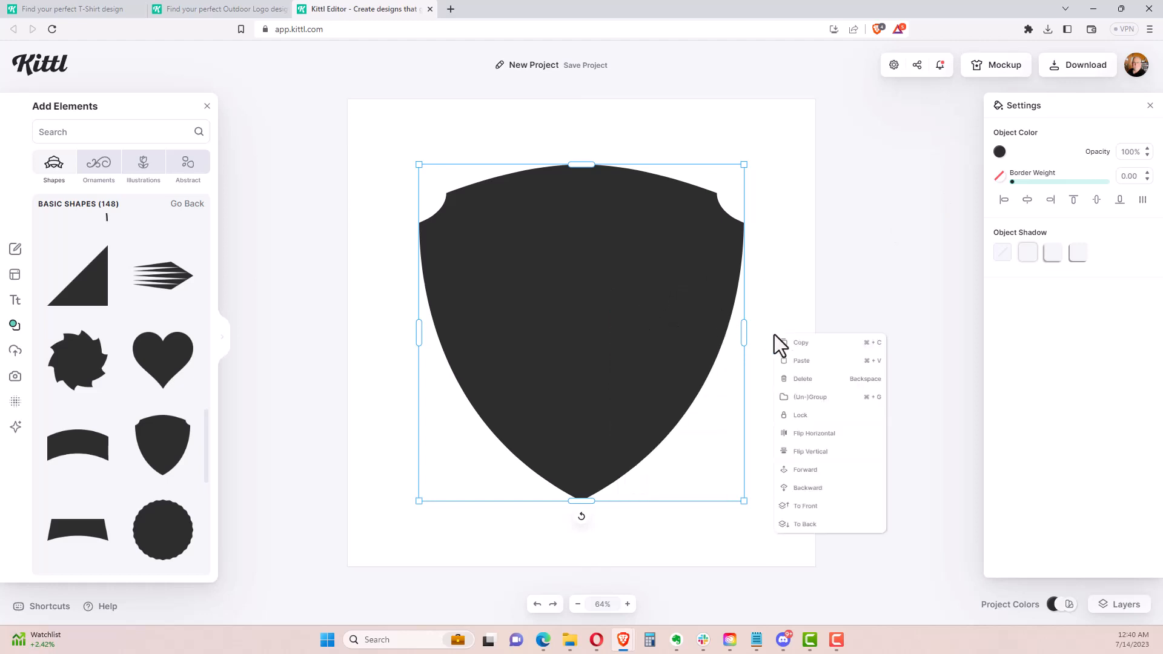
pyautogui.click(796, 361)
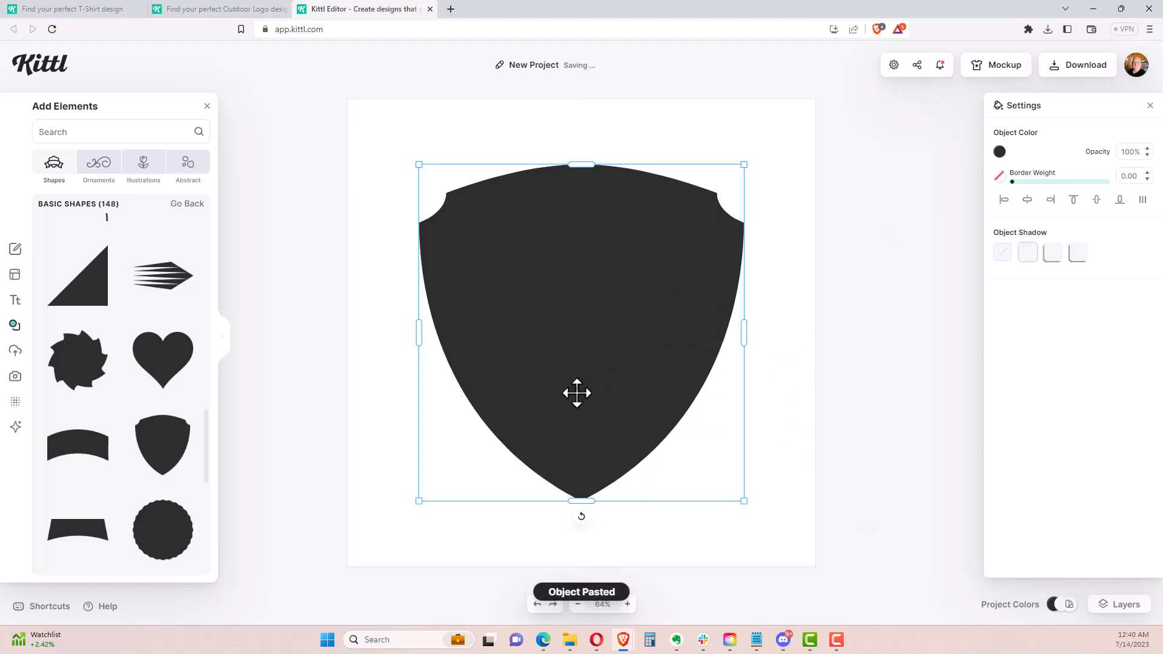
pyautogui.moveTo(558, 351)
pyautogui.mouseDown()
pyautogui.moveTo(618, 388)
pyautogui.moveTo(559, 351)
pyautogui.mouseUp()
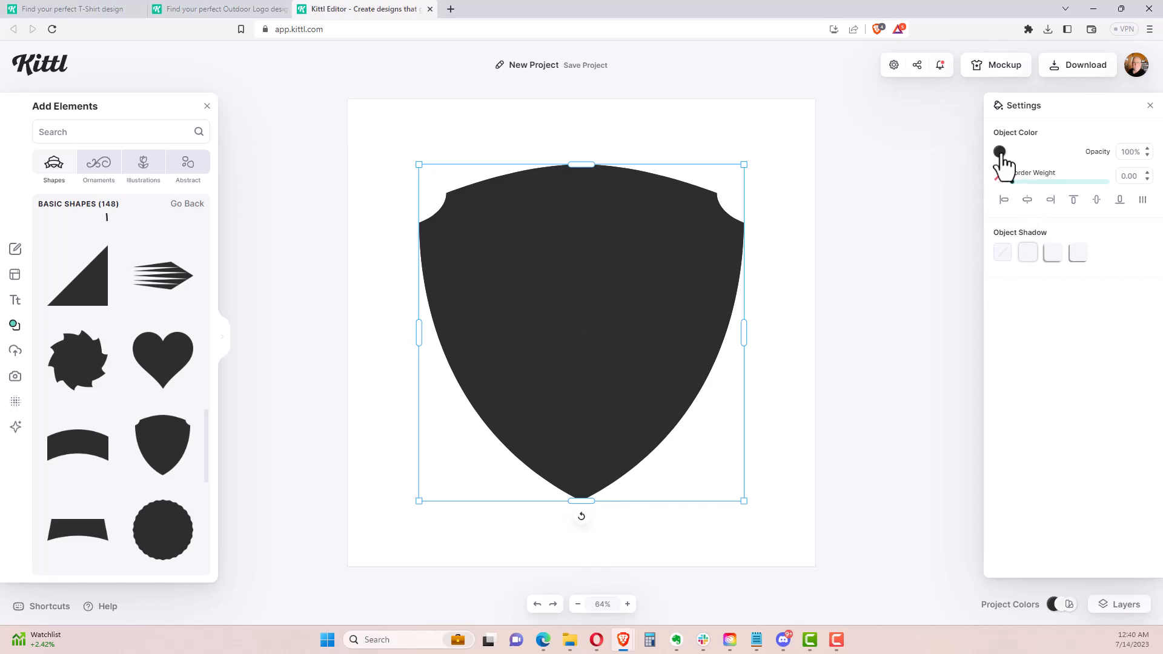
pyautogui.click(999, 151)
pyautogui.moveTo(948, 203); pyautogui.dragTo(936, 245)
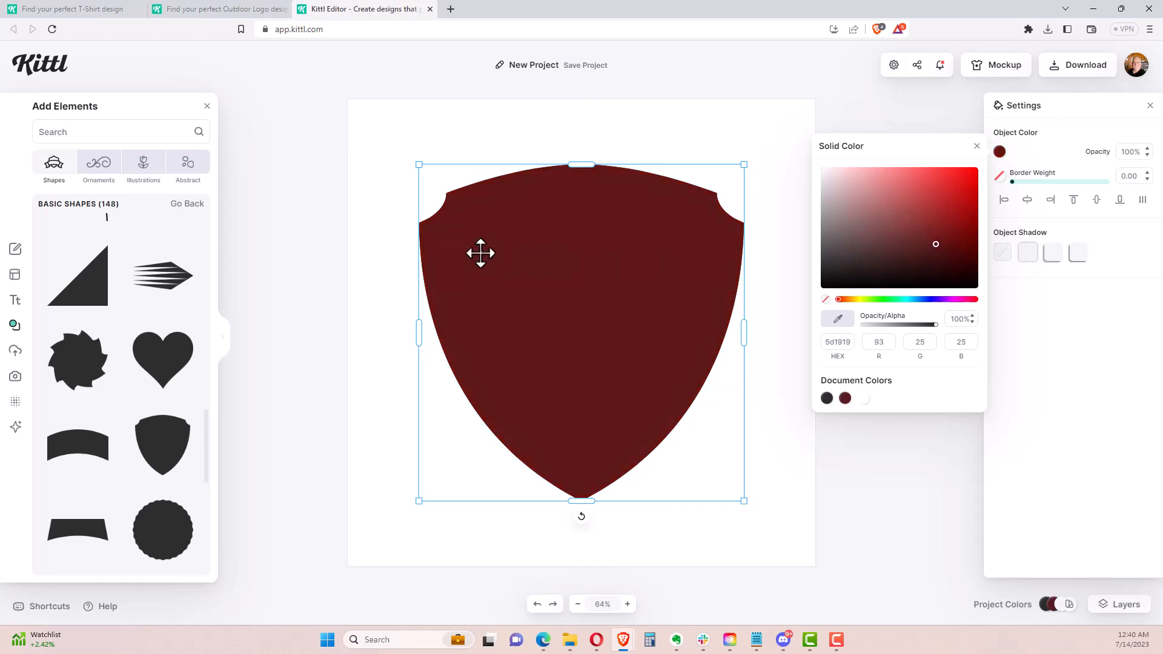
# Scale down the dark red shield and center it inside the black one, leaving an even dark rim
pyautogui.moveTo(418, 165); pyautogui.dragTo(436, 180)
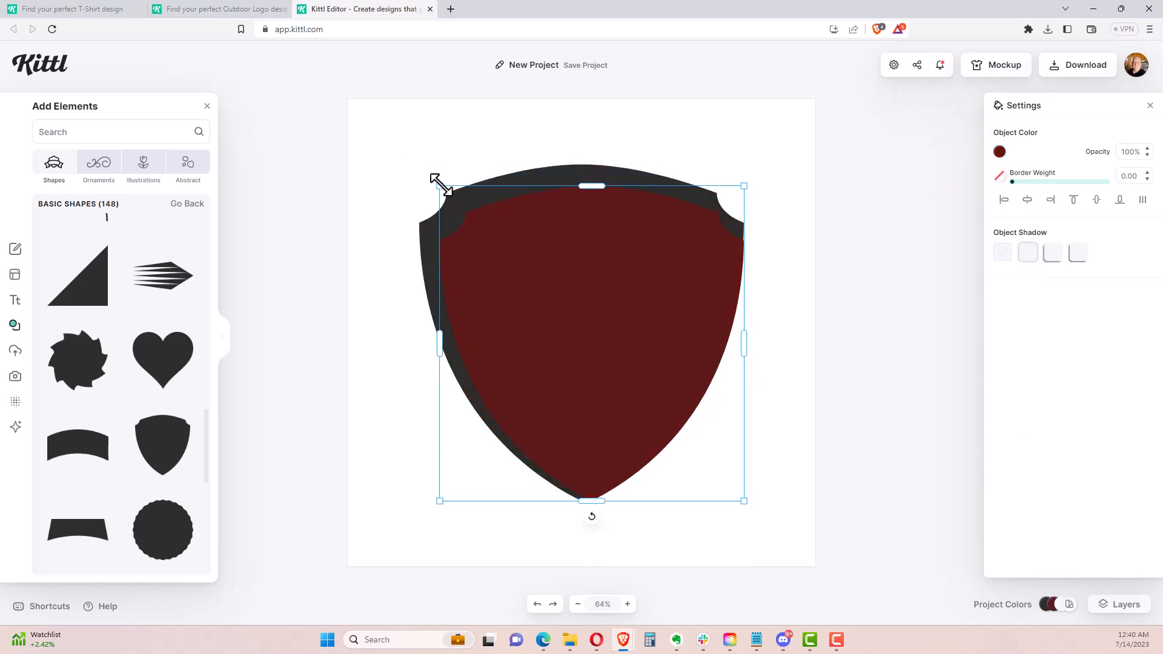
pyautogui.moveTo(527, 242); pyautogui.dragTo(523, 238)
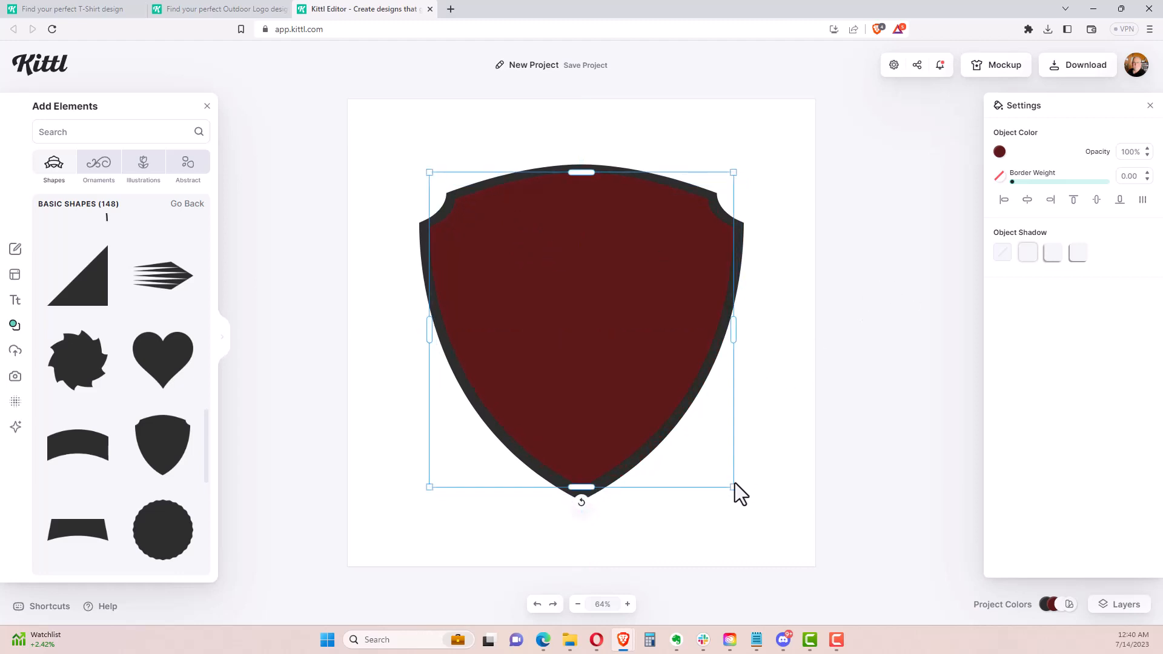
pyautogui.moveTo(733, 486); pyautogui.dragTo(717, 469)
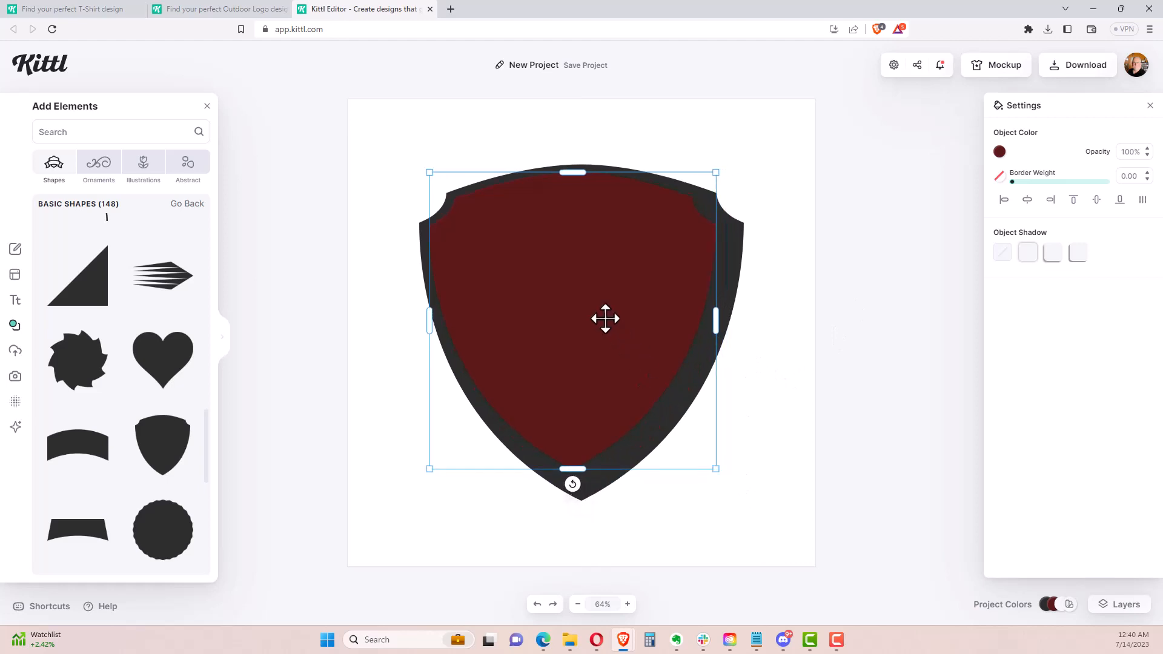
pyautogui.moveTo(605, 319); pyautogui.dragTo(613, 330)
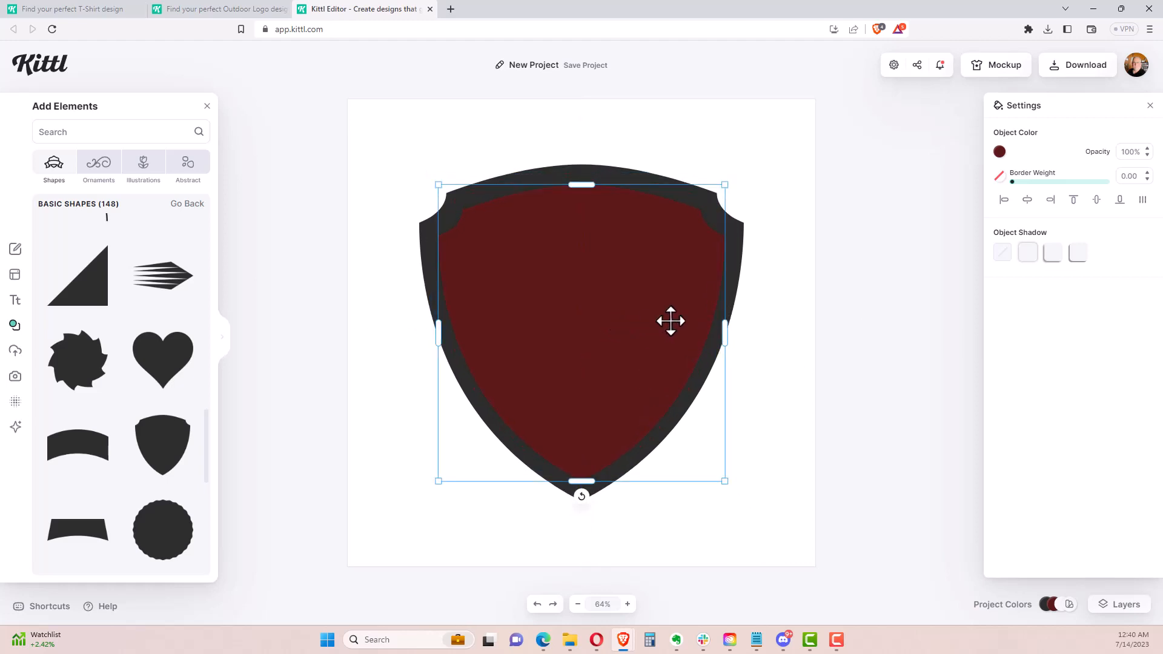
# Give the dark red shield an orange border (ff9d00) with a weight of 5.60
pyautogui.click(999, 177)
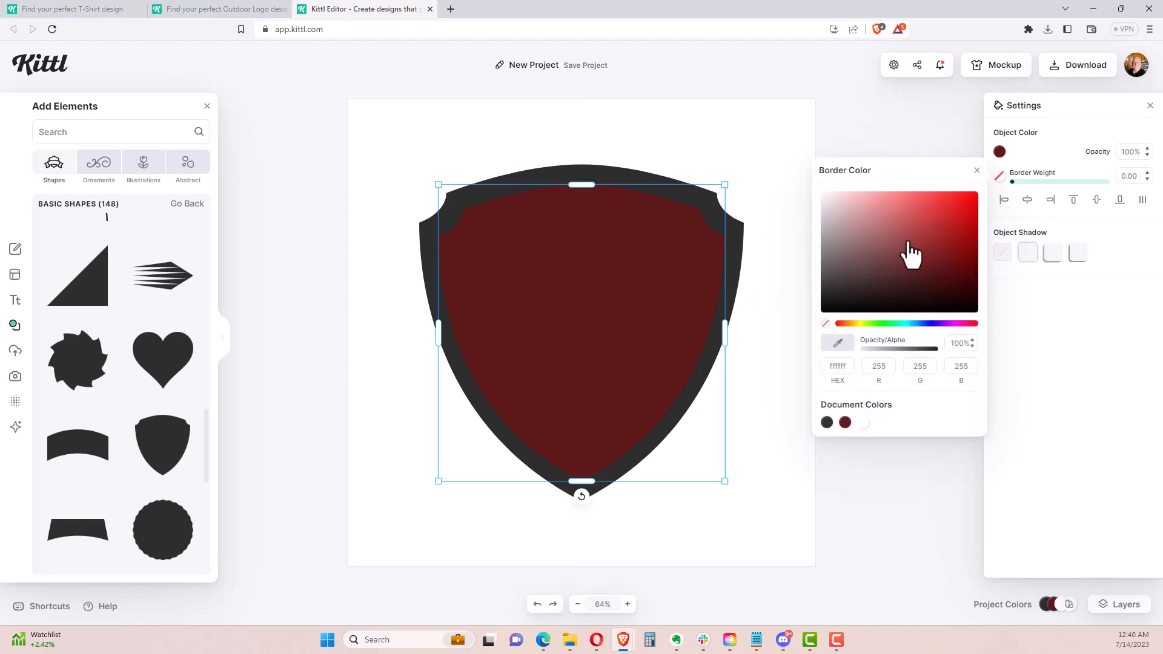
pyautogui.click(852, 325)
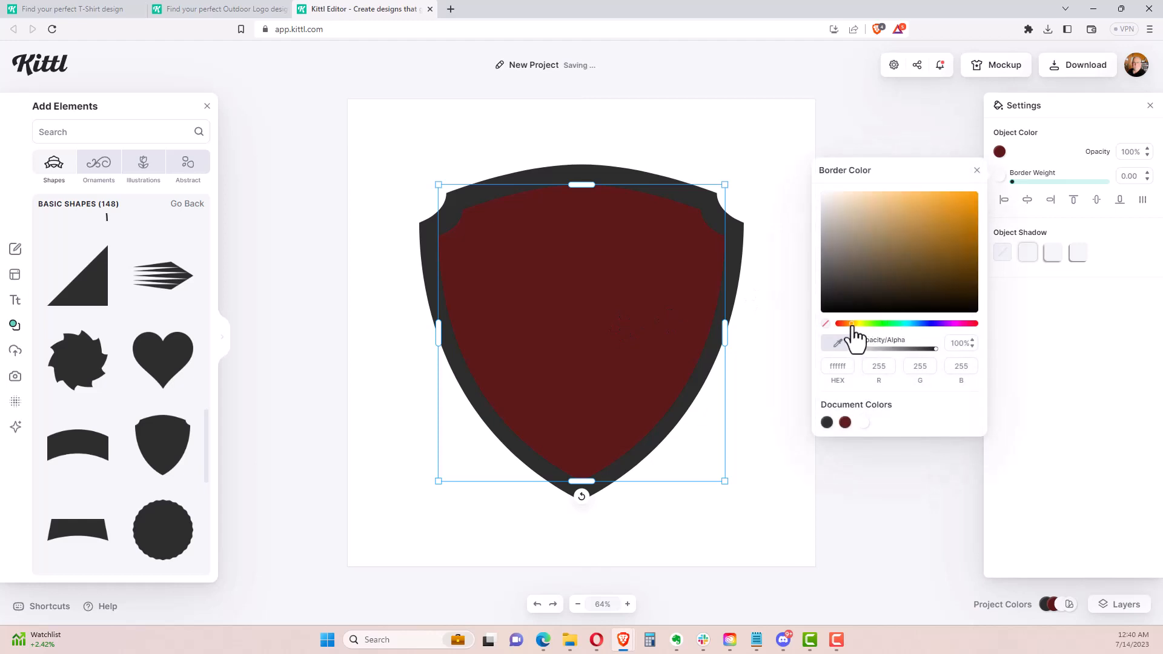
pyautogui.moveTo(924, 252); pyautogui.dragTo(986, 200)
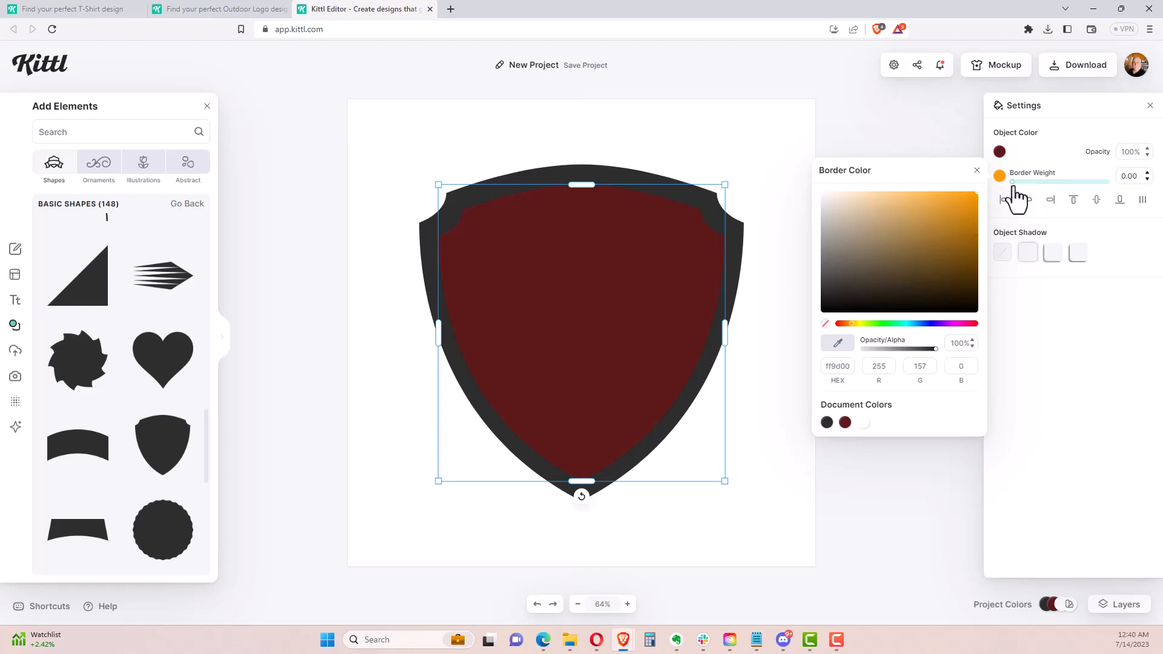
pyautogui.moveTo(1013, 188); pyautogui.dragTo(1017, 188)
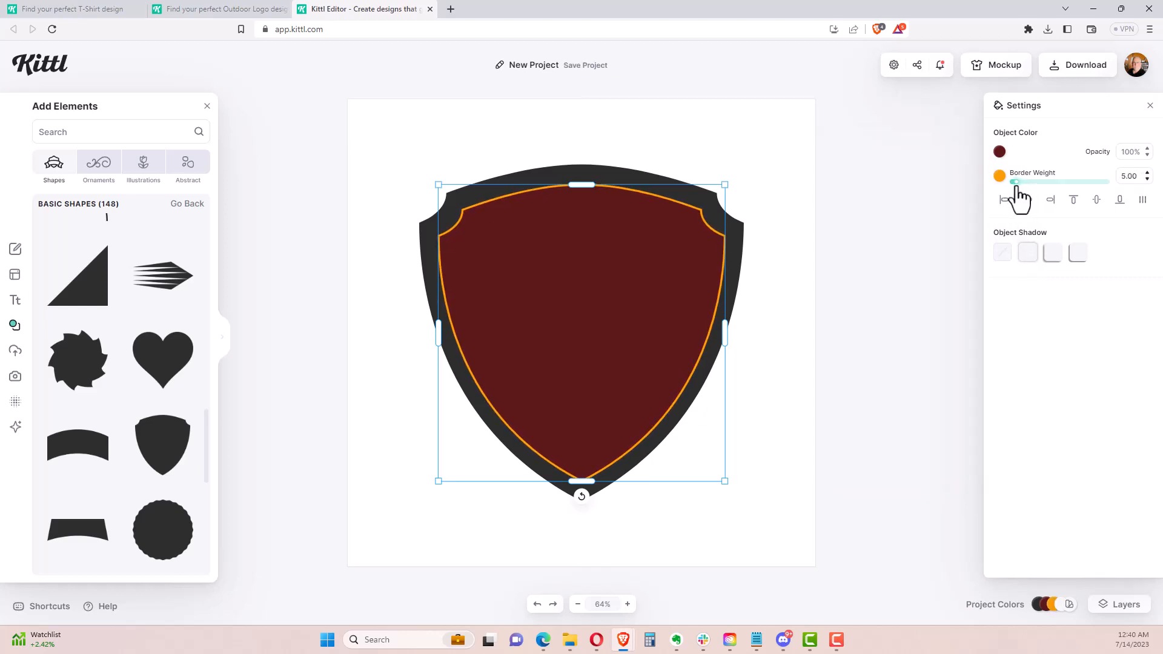
# Give the black outer shield a thicker light gray border (d2d1d1) and deselect it
pyautogui.click(742, 267)
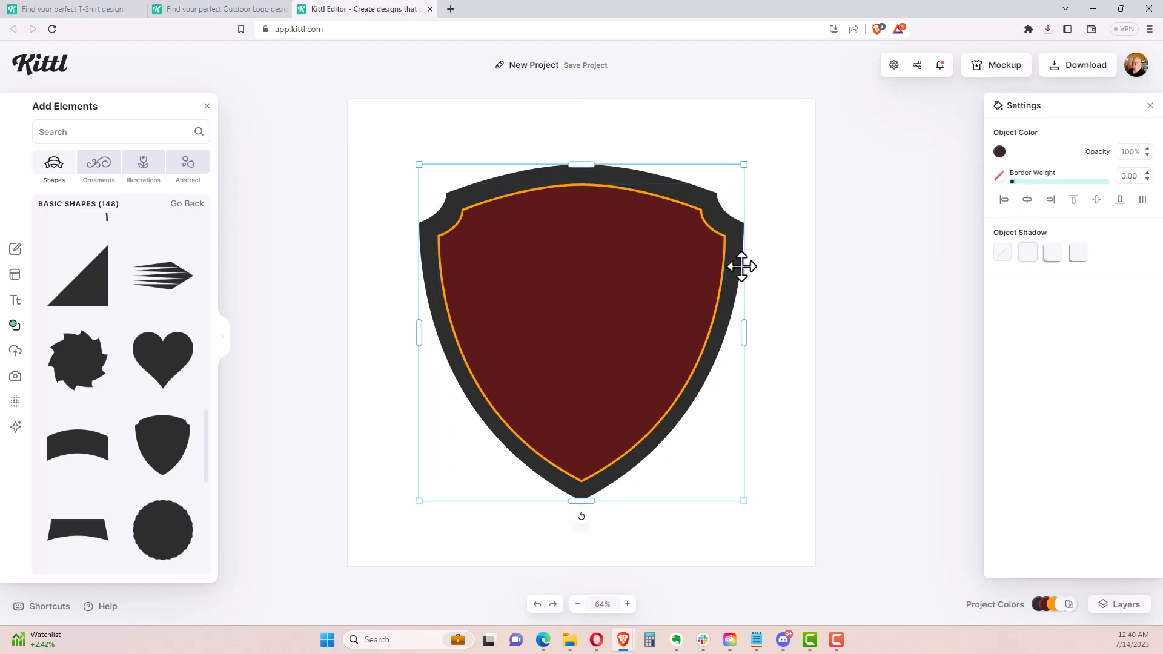
pyautogui.click(1000, 177)
pyautogui.moveTo(856, 224); pyautogui.dragTo(825, 229)
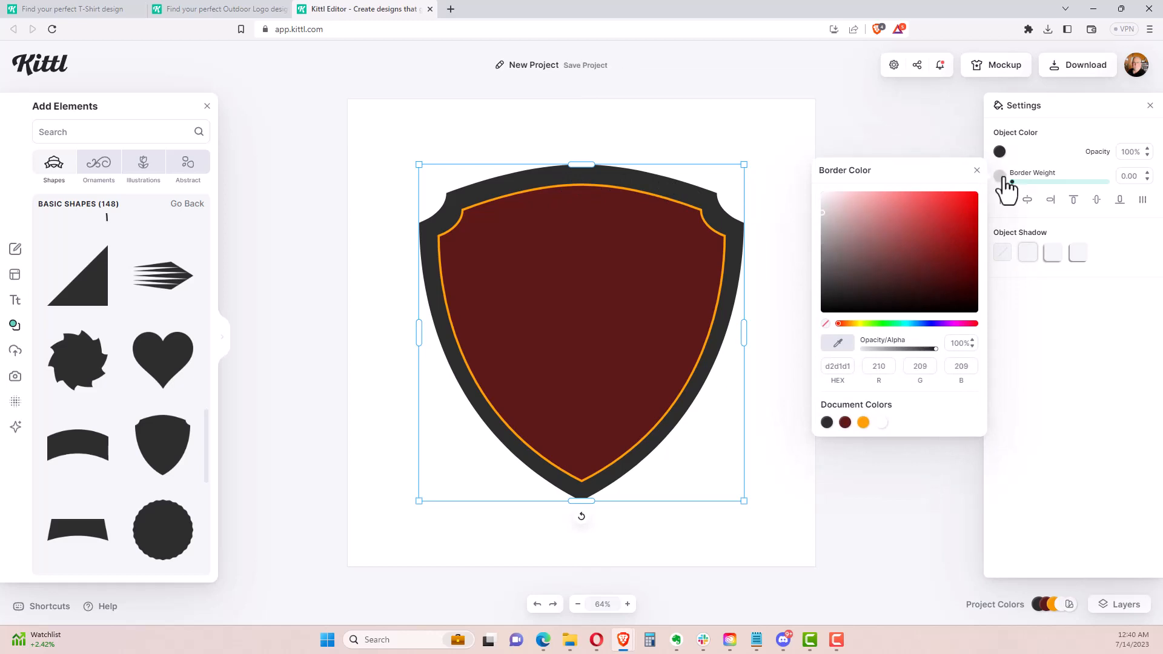
pyautogui.moveTo(1011, 183); pyautogui.dragTo(1030, 182)
pyautogui.click(818, 306)
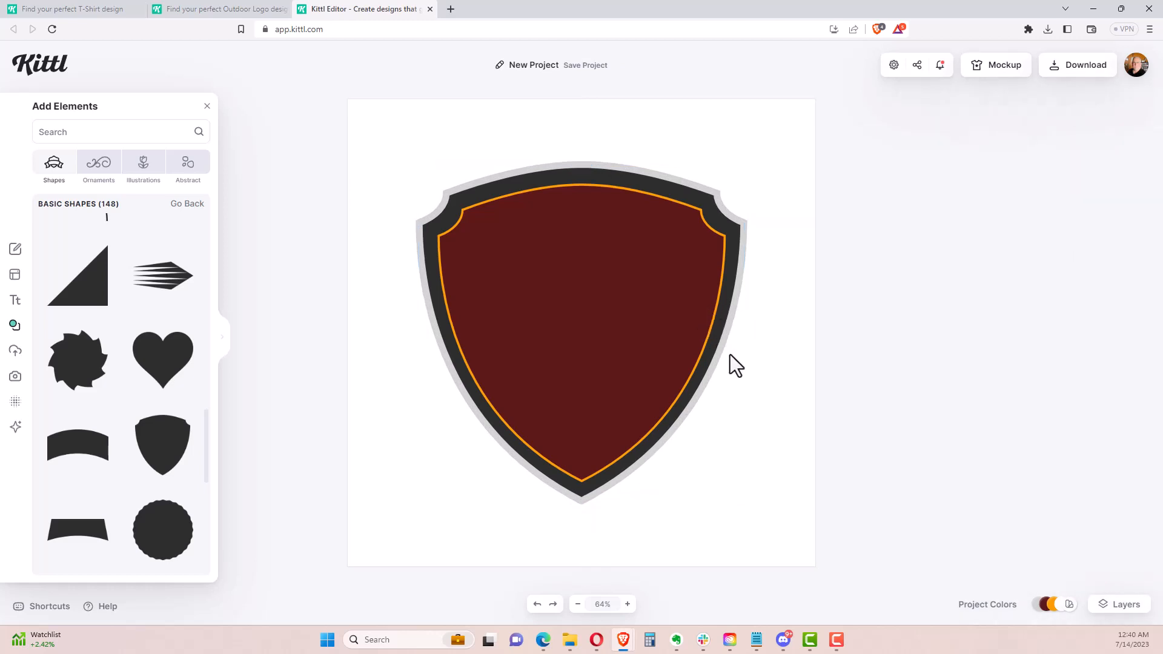
pyautogui.click(587, 294)
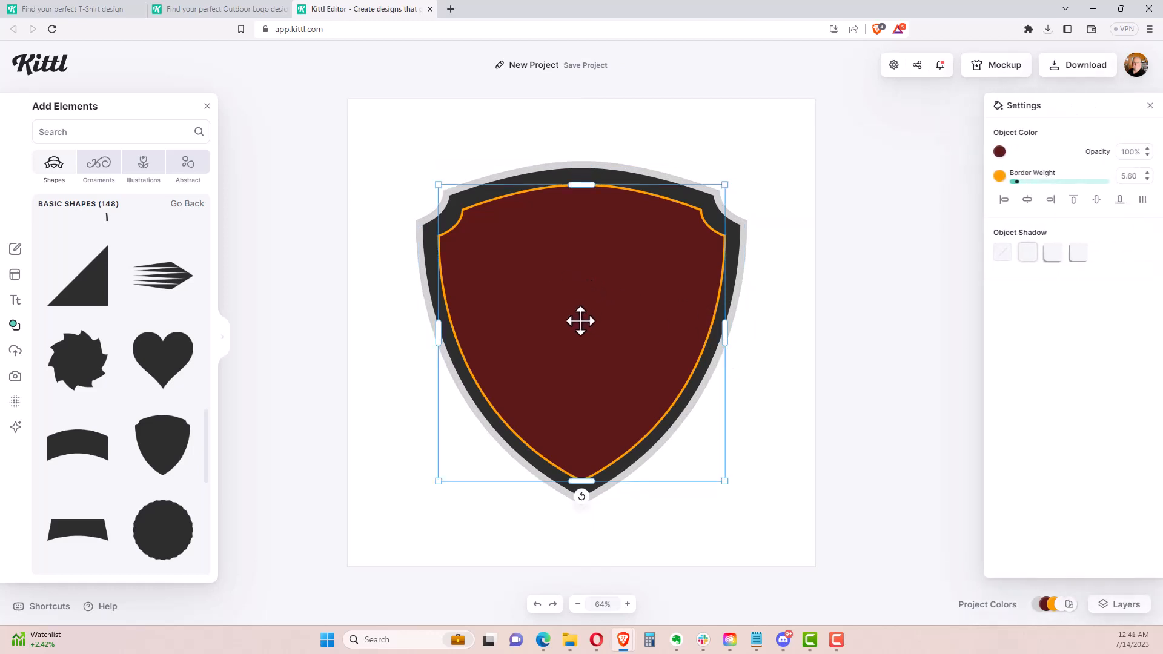
pyautogui.click(190, 211)
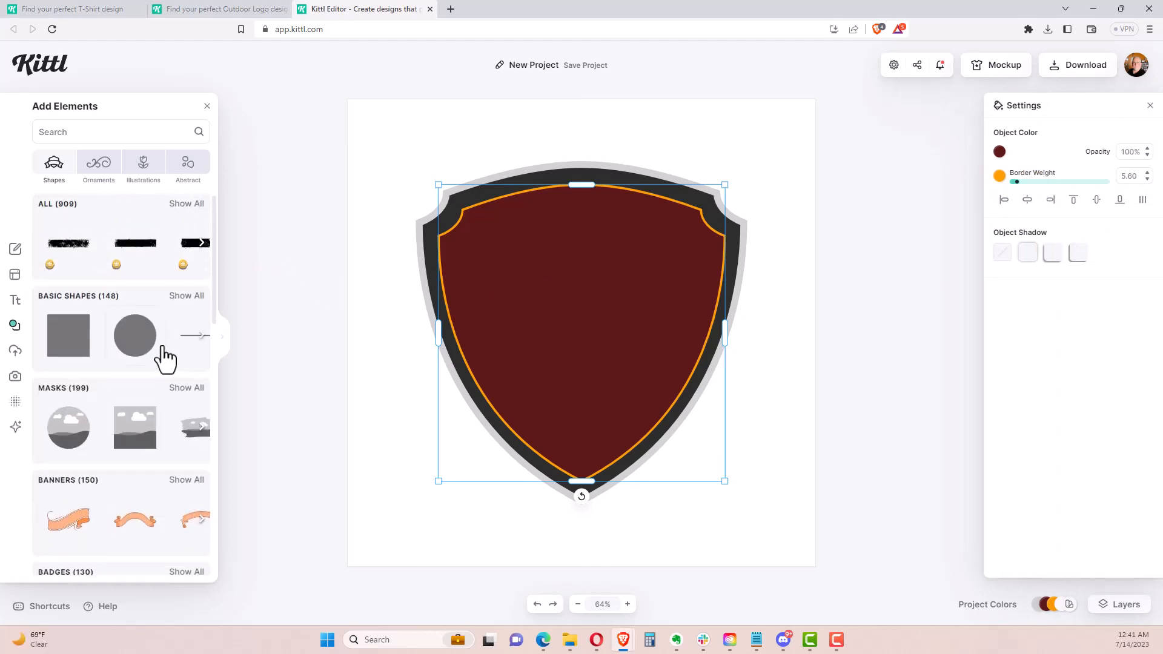
pyautogui.scroll(-3, 160, 360)
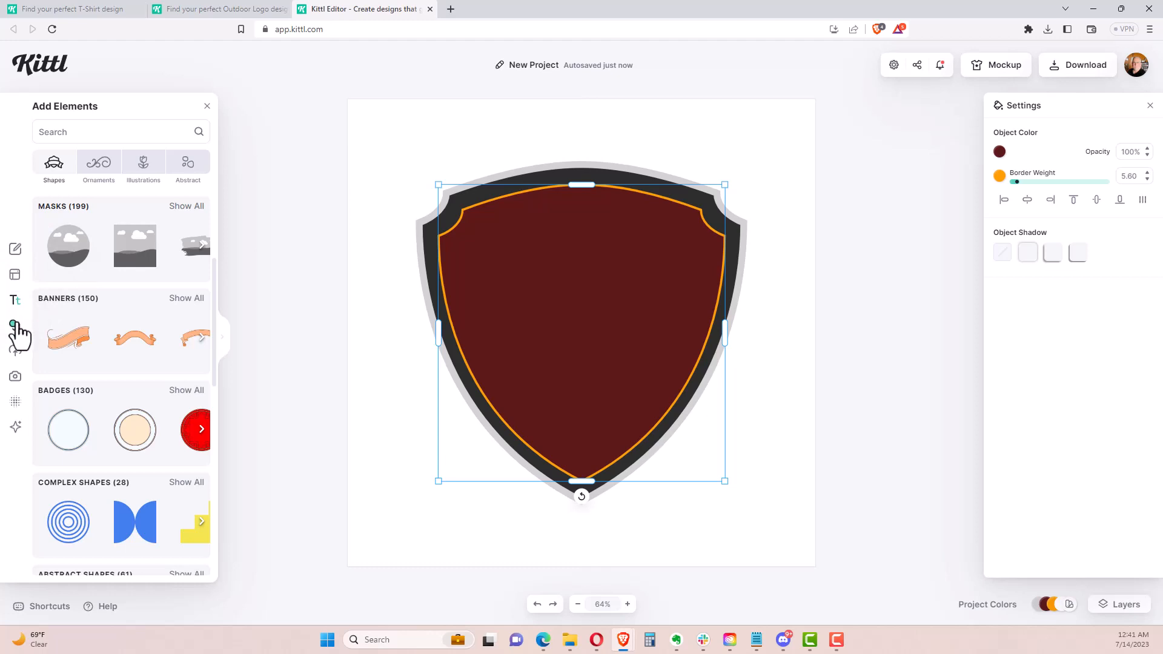
# Apply the densely speckled gray texture near the end of the Grunge Textures collection to the whole design
pyautogui.click(16, 403)
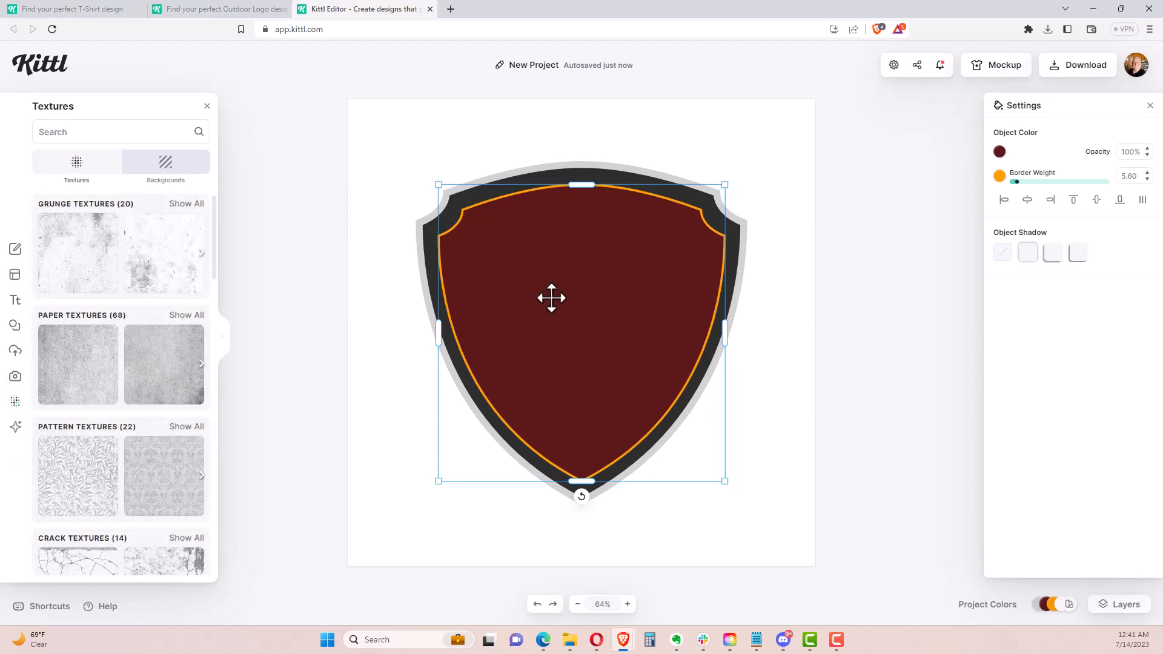
pyautogui.scroll(-3, 151, 349)
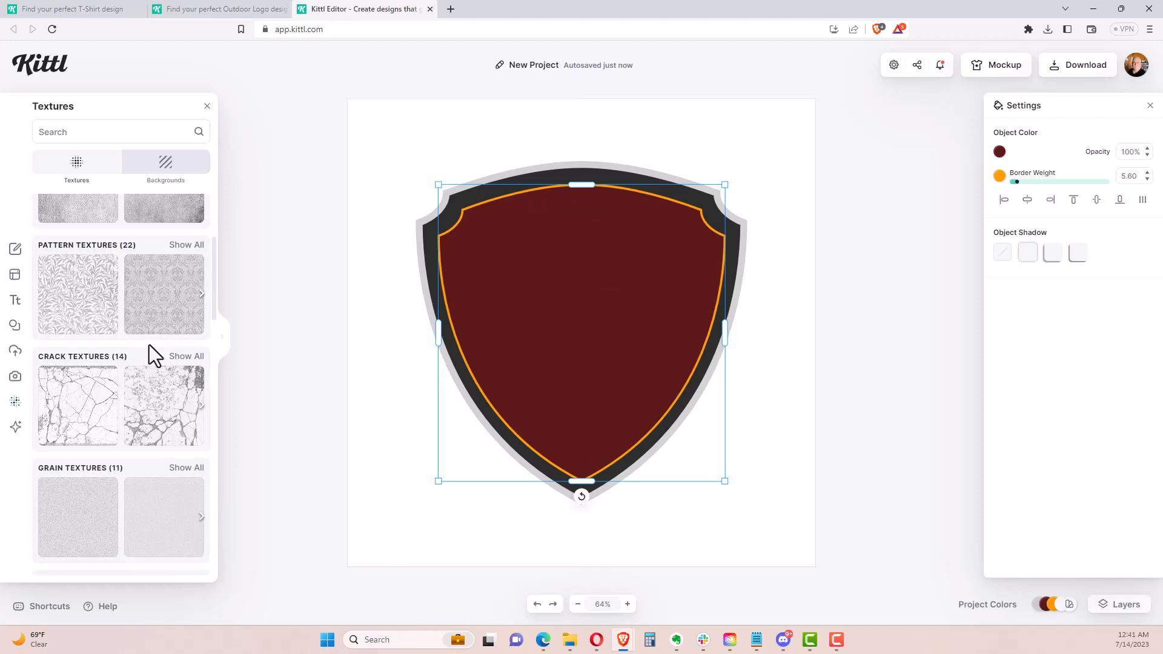
pyautogui.scroll(3, 149, 344)
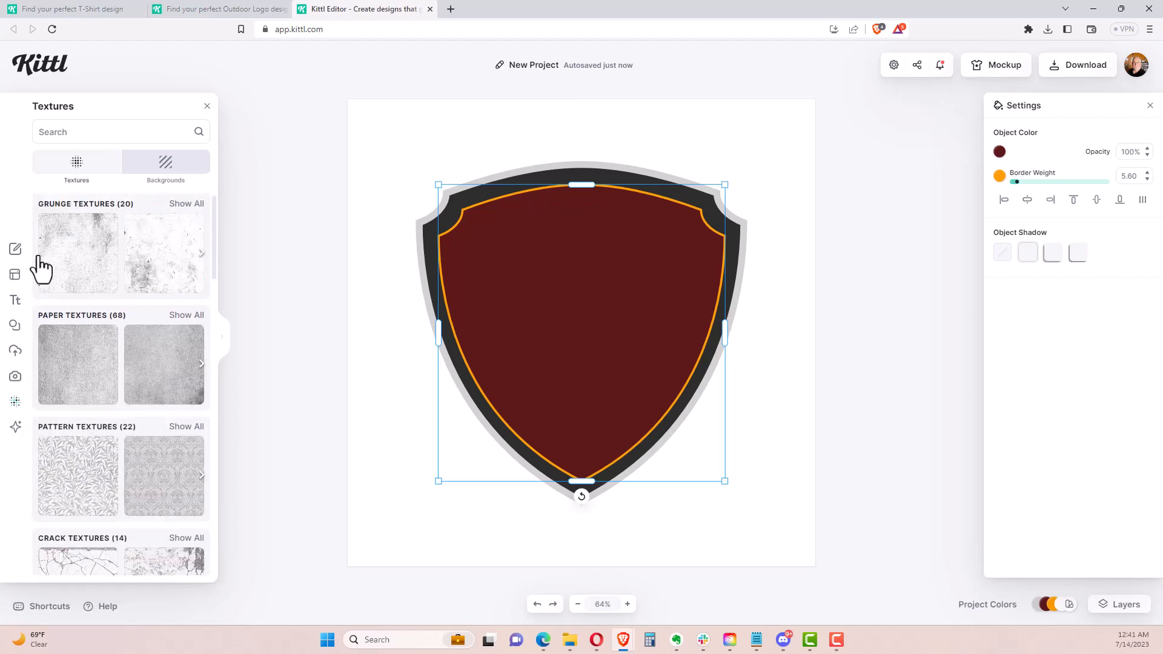
pyautogui.click(186, 205)
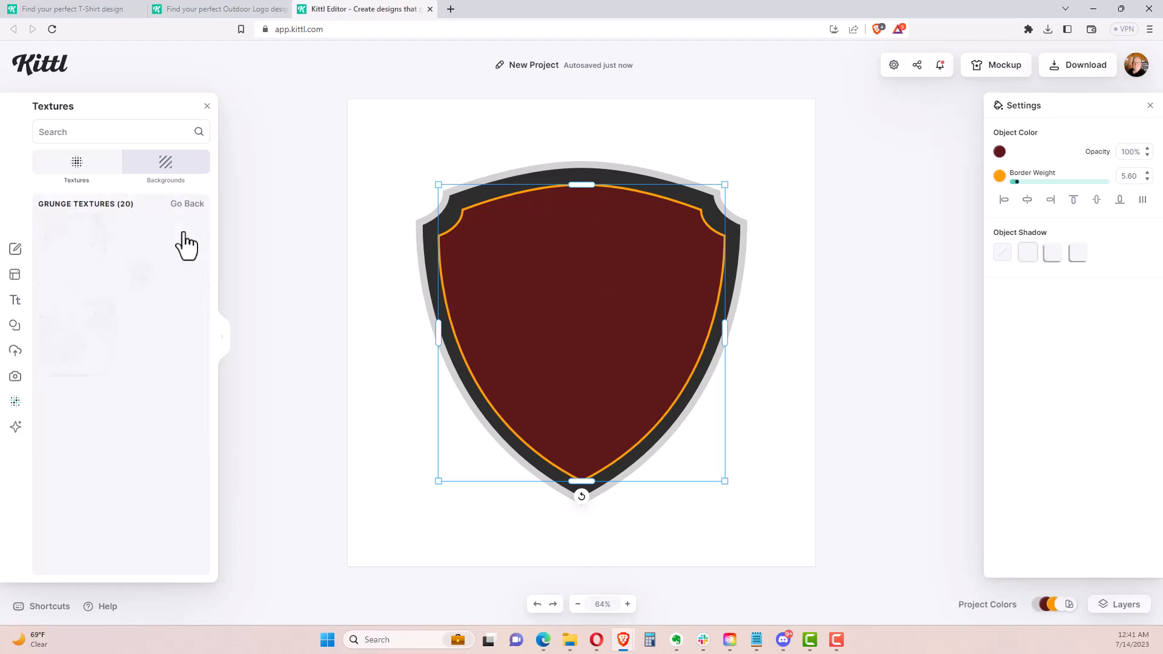
pyautogui.scroll(-1, 174, 328)
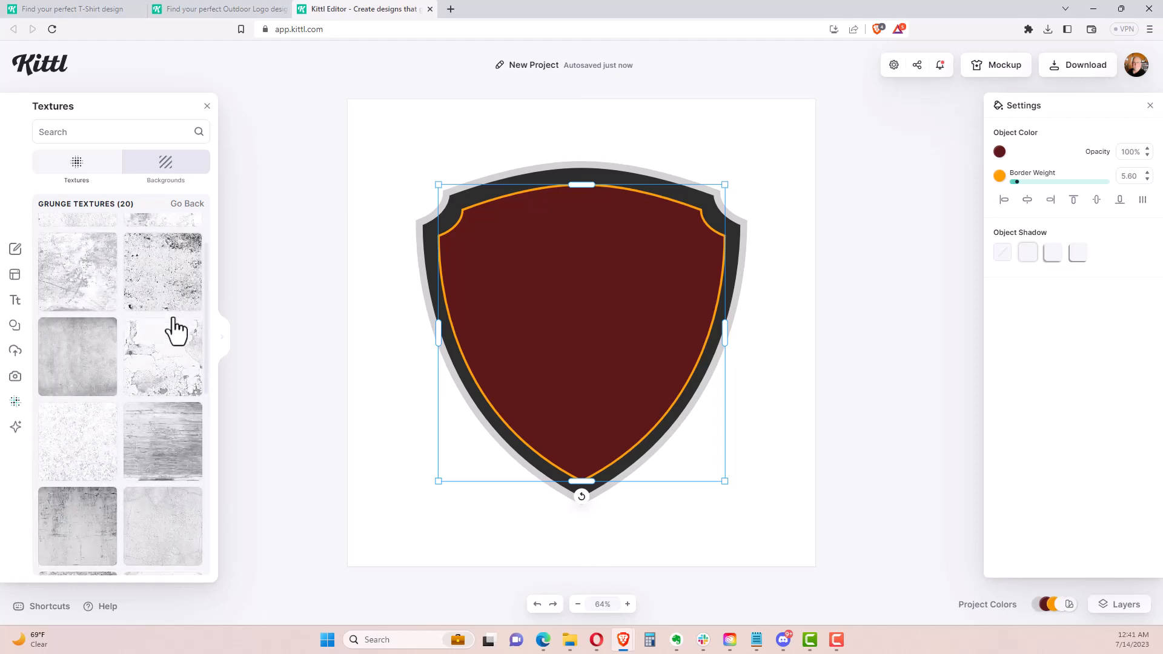
pyautogui.scroll(-5, 175, 330)
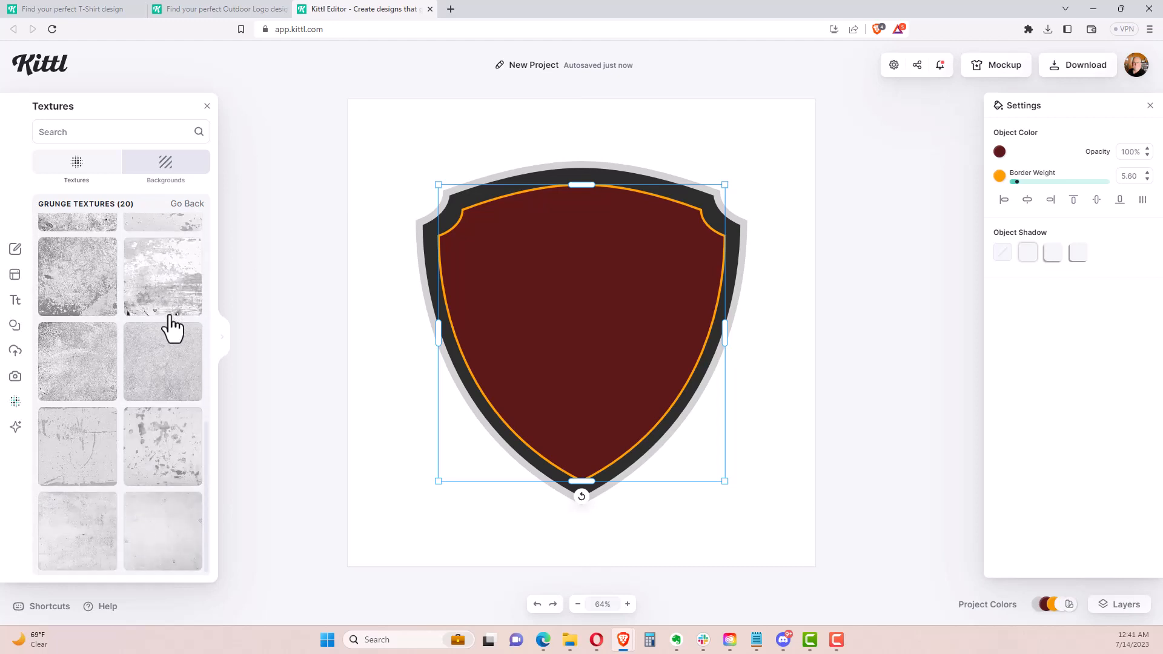
pyautogui.click(96, 368)
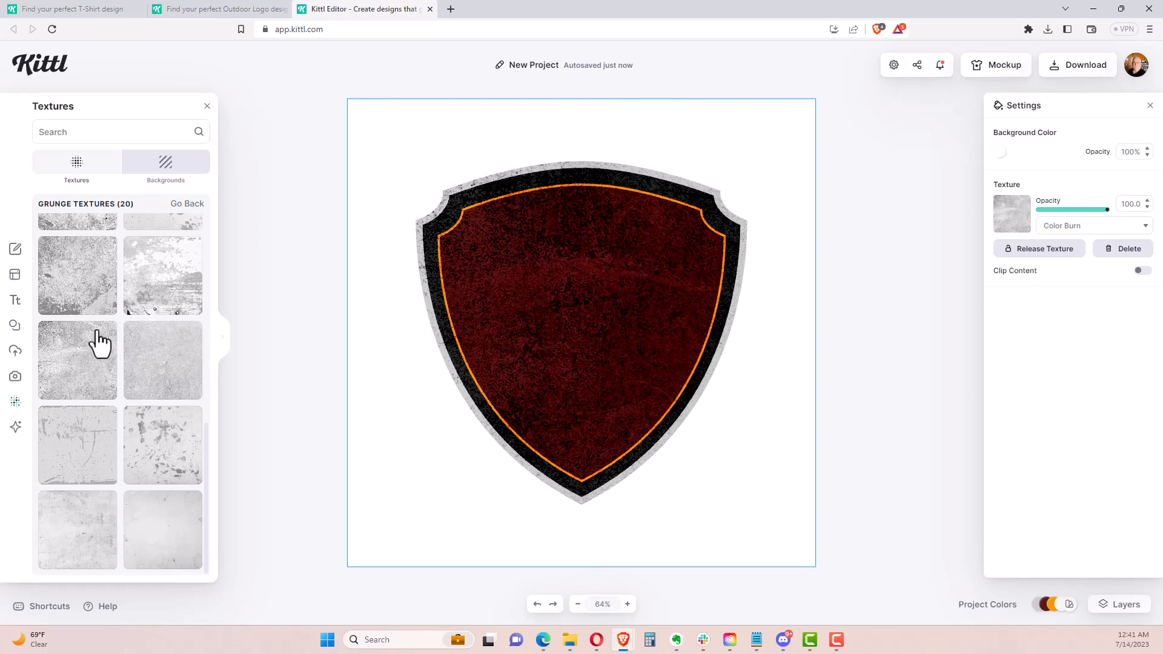
# Try the dark ink-landscape background from Abstract Watercolor behind the shield and undo it
pyautogui.click(185, 207)
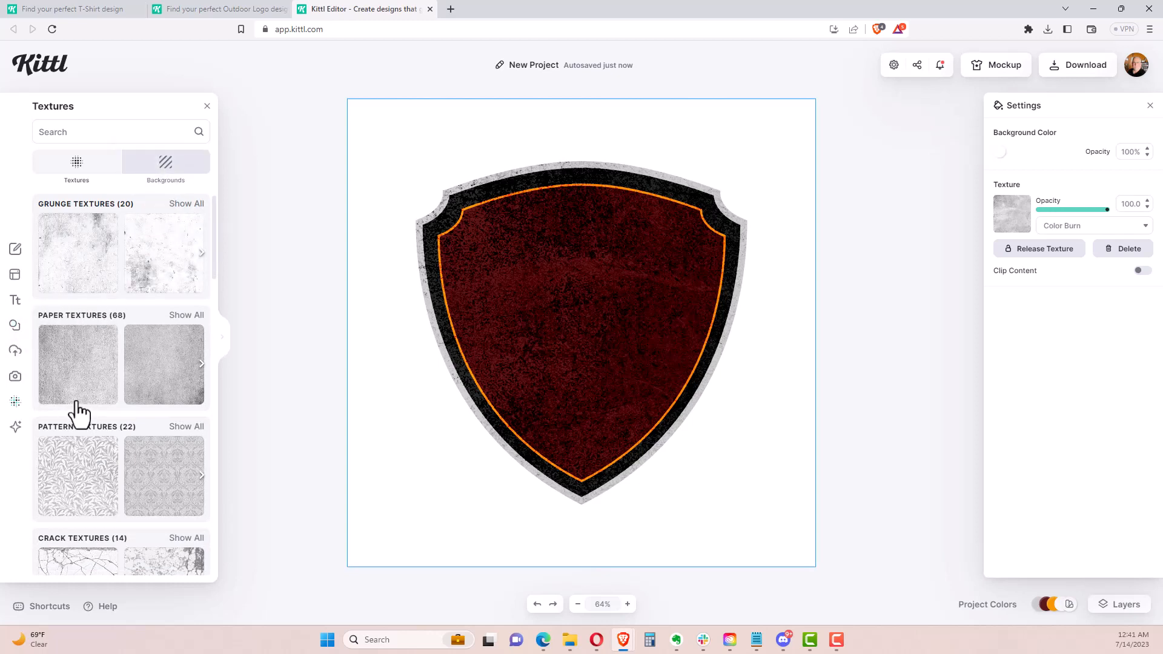
pyautogui.click(166, 167)
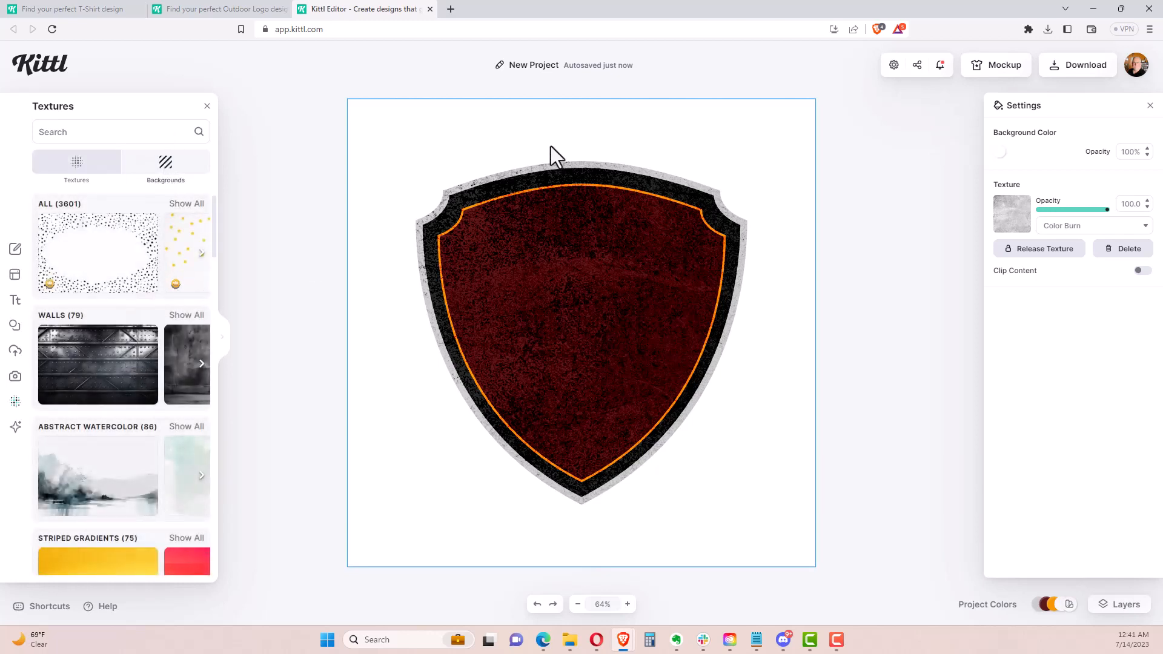
pyautogui.click(116, 492)
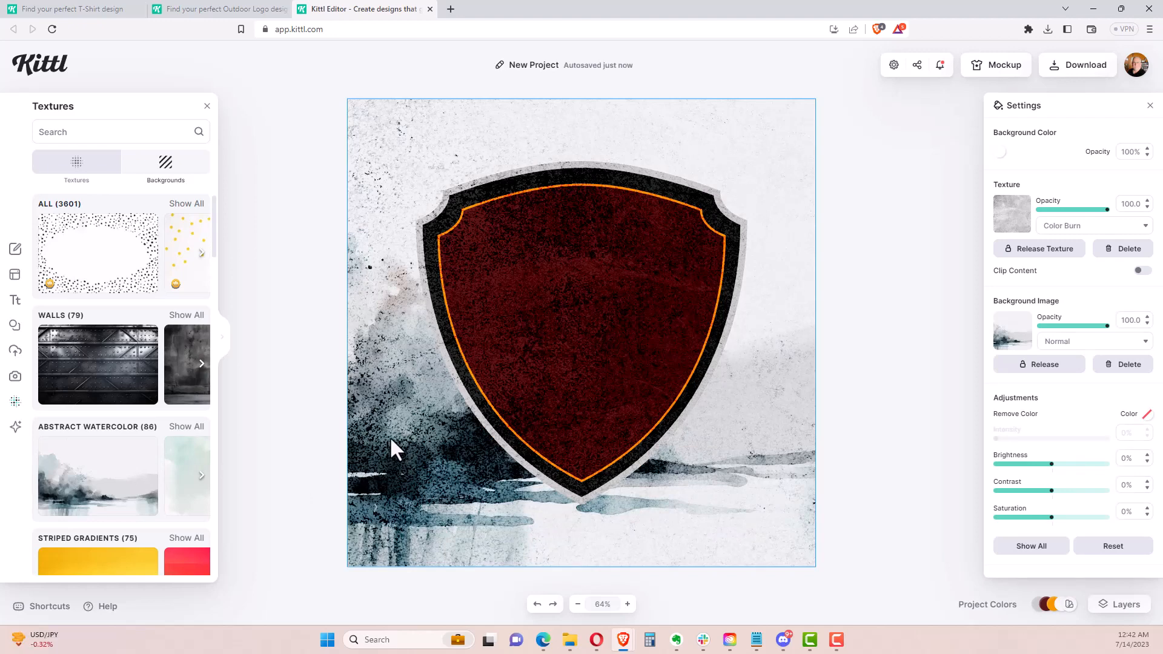
pyautogui.hotkey('ctrl', 'z')
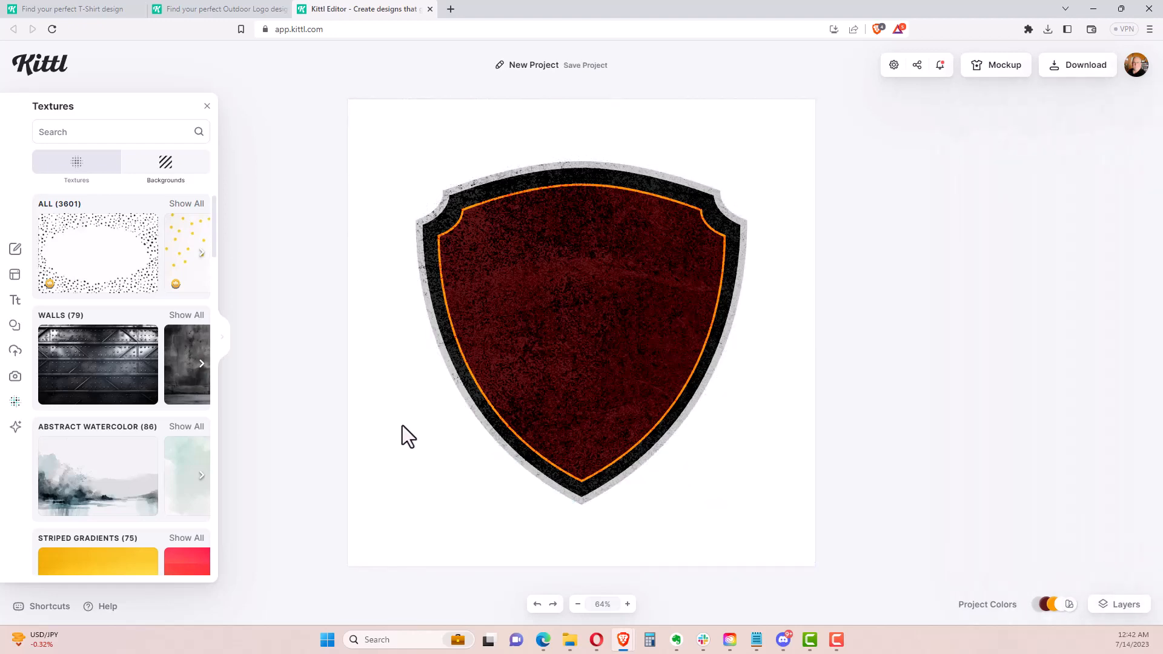
# Apply the orange, white and black painted background from the Abstract Paint collection behind the shield
pyautogui.scroll(-7, 97, 475)
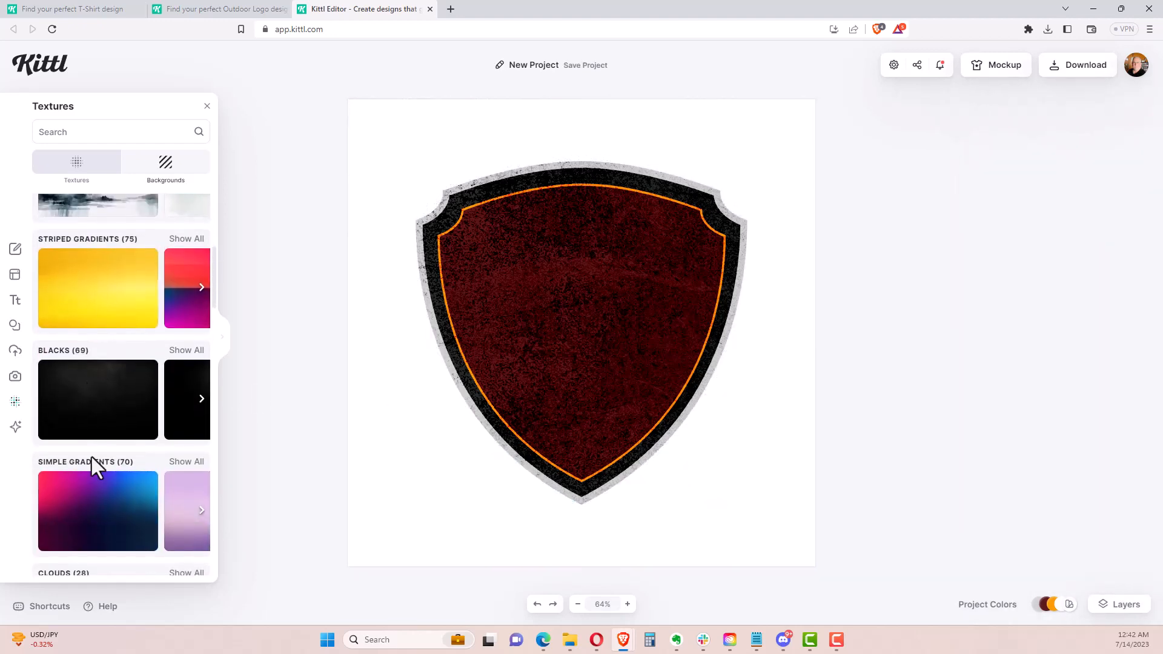
pyautogui.scroll(-4, 90, 464)
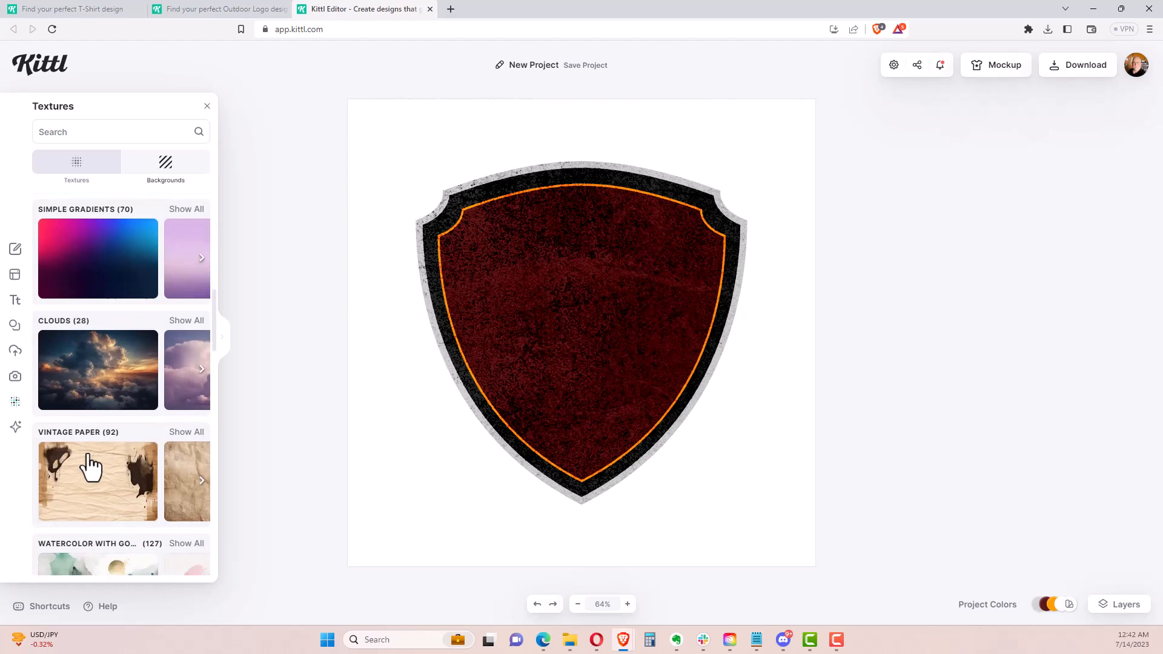
pyautogui.scroll(-1, 91, 463)
pyautogui.scroll(-4, 91, 464)
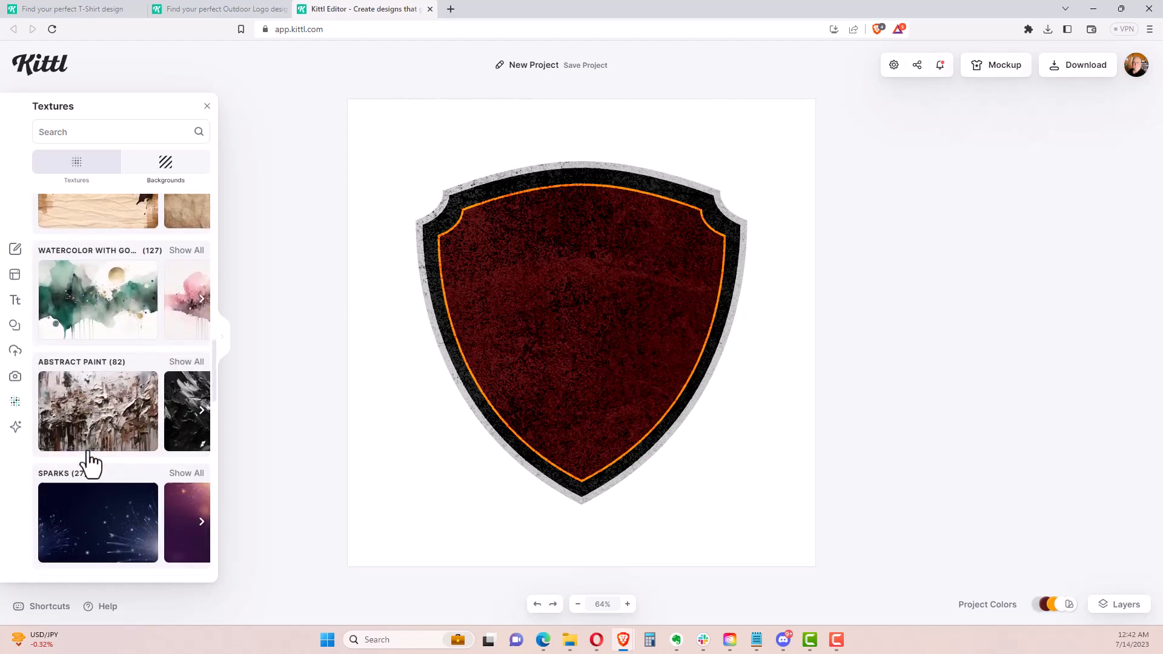
pyautogui.scroll(3, 91, 462)
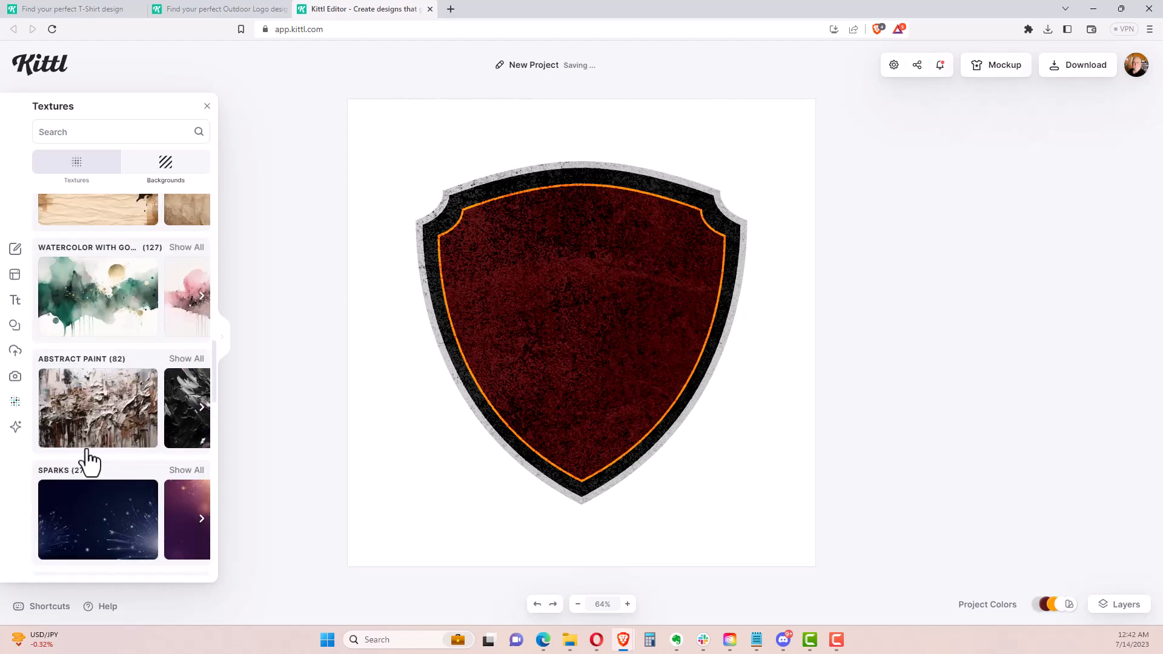
pyautogui.click(185, 359)
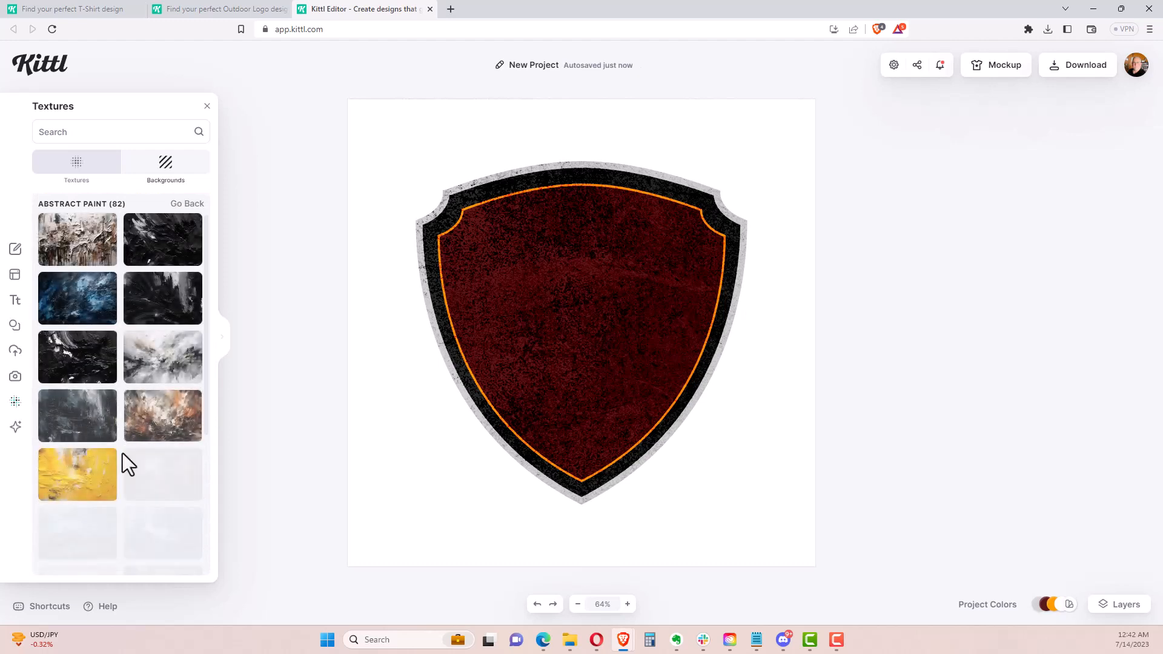
pyautogui.click(156, 433)
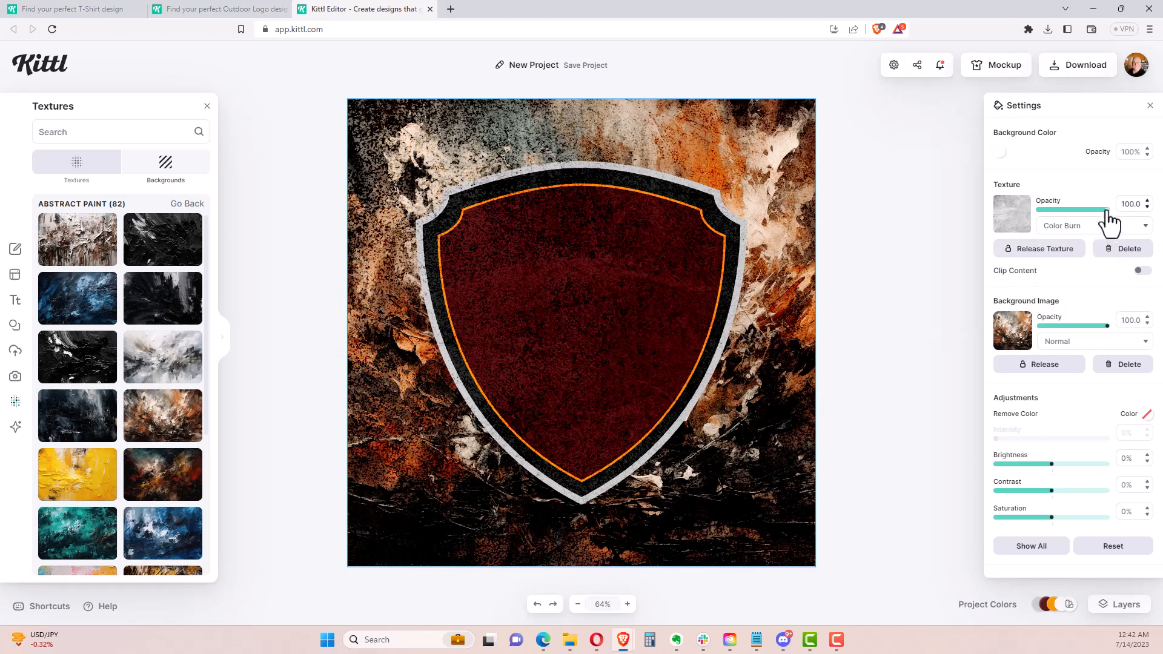
# Try the grunge texture at an opacity of 16.4 and return it to 100
pyautogui.moveTo(1108, 212); pyautogui.dragTo(1050, 217)
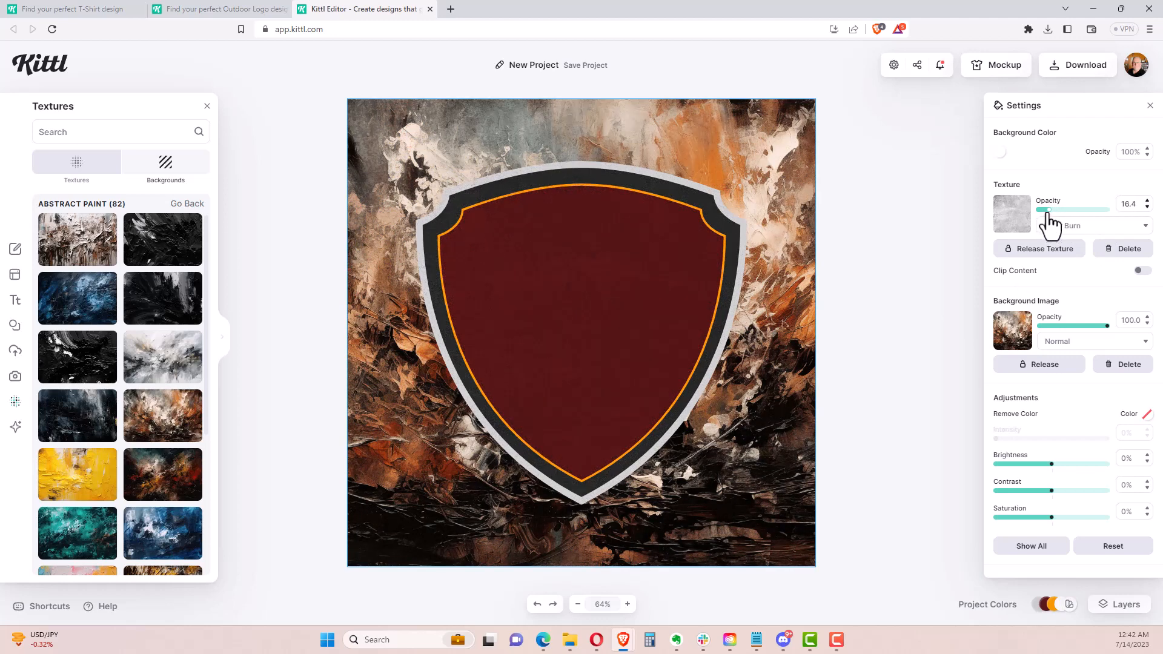
pyautogui.moveTo(1048, 212); pyautogui.dragTo(1149, 212)
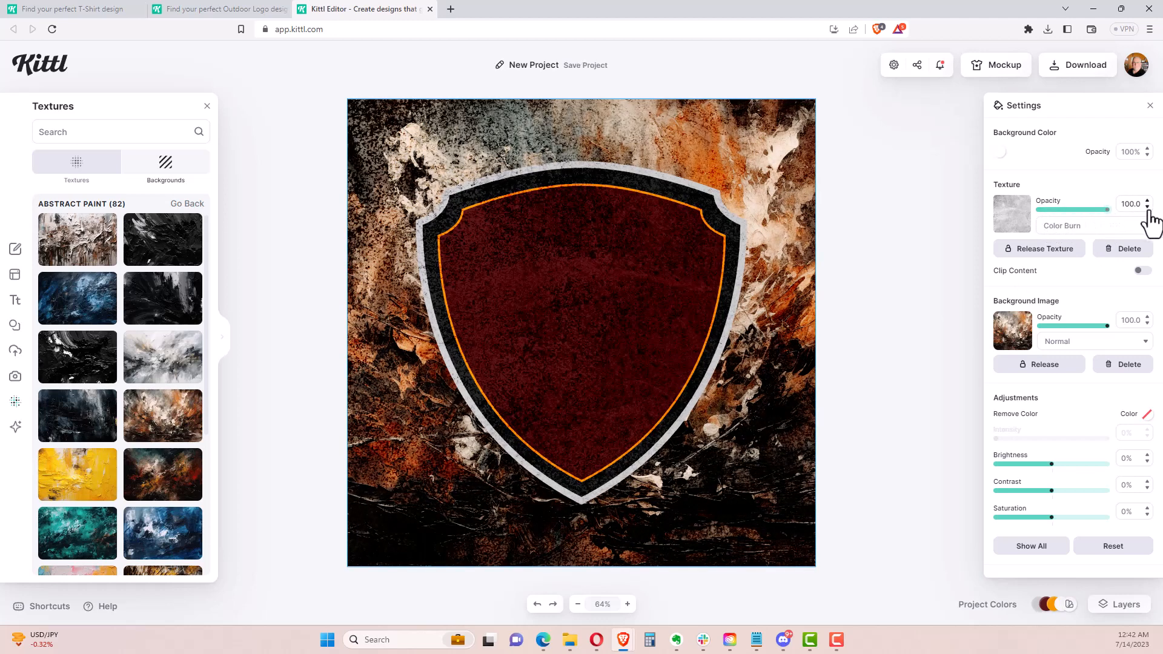
# Try the background image at 15.7 opacity, delete it and leave the Abstract Paint collection
pyautogui.moveTo(1110, 328); pyautogui.dragTo(1053, 353)
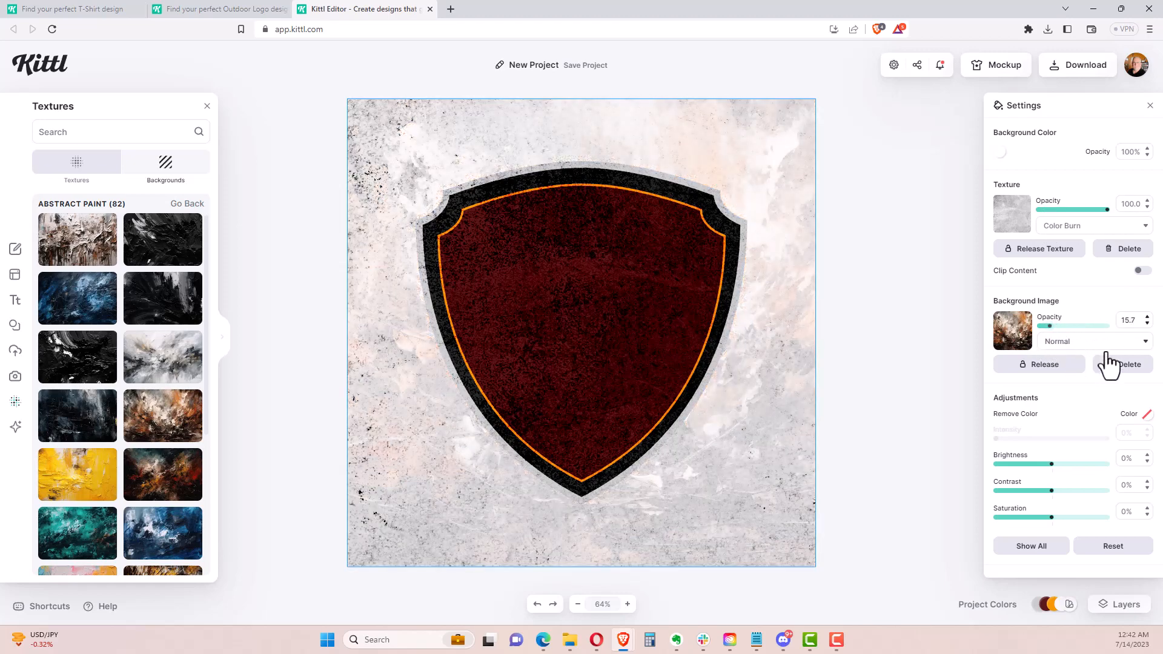
pyautogui.click(1124, 364)
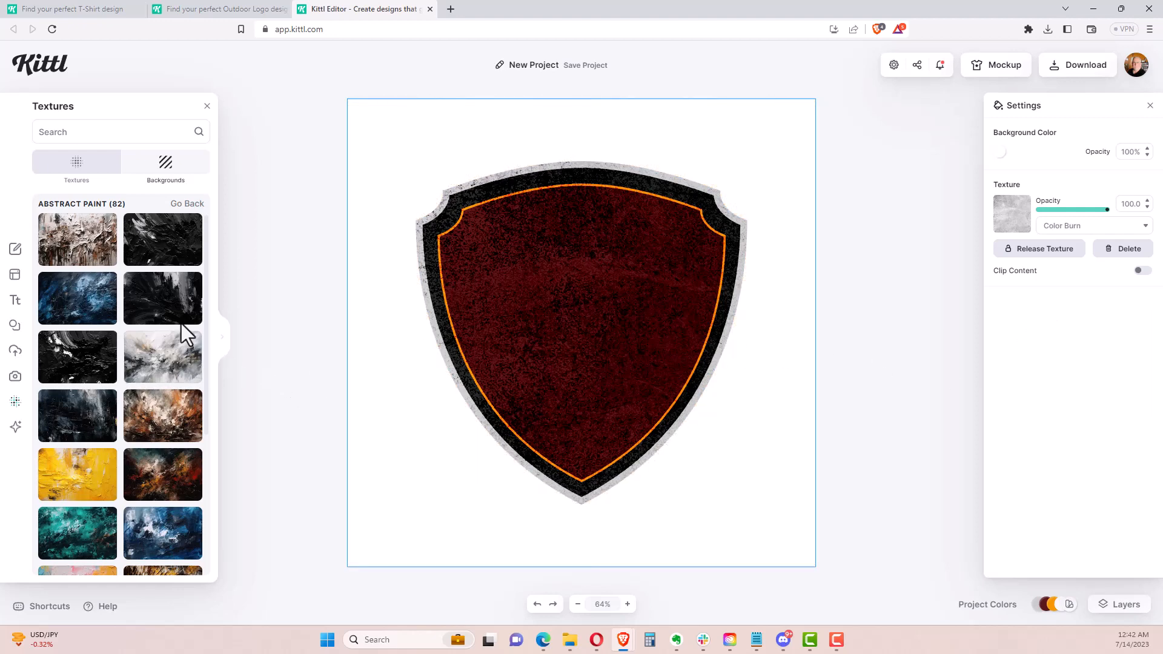
pyautogui.click(187, 204)
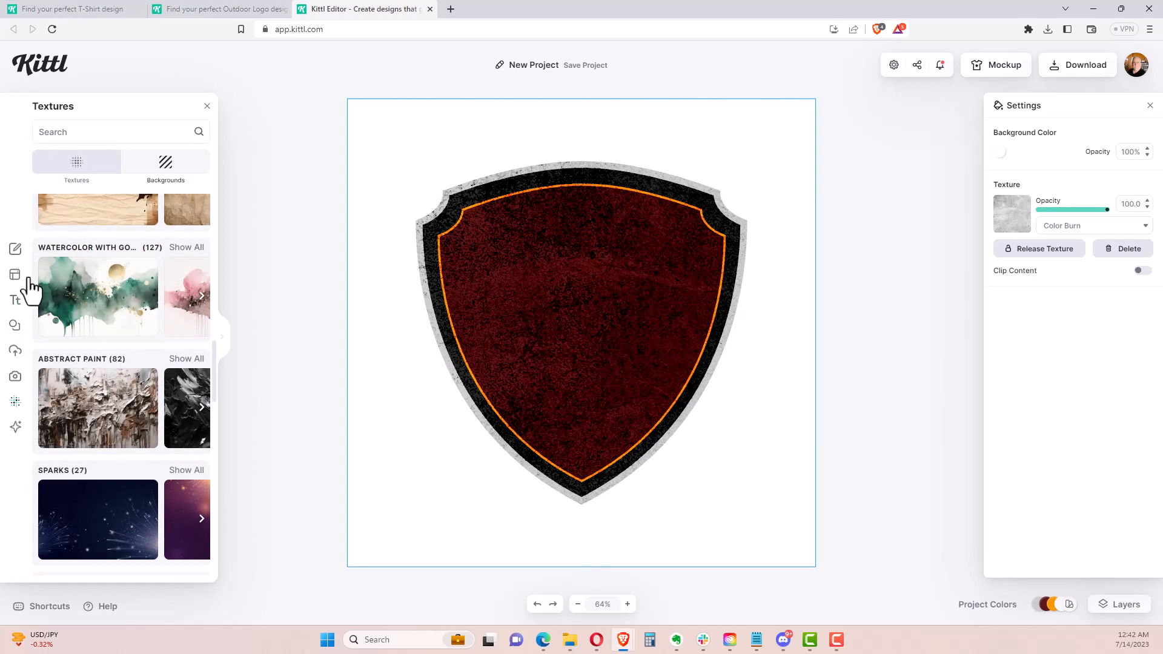
pyautogui.click(13, 329)
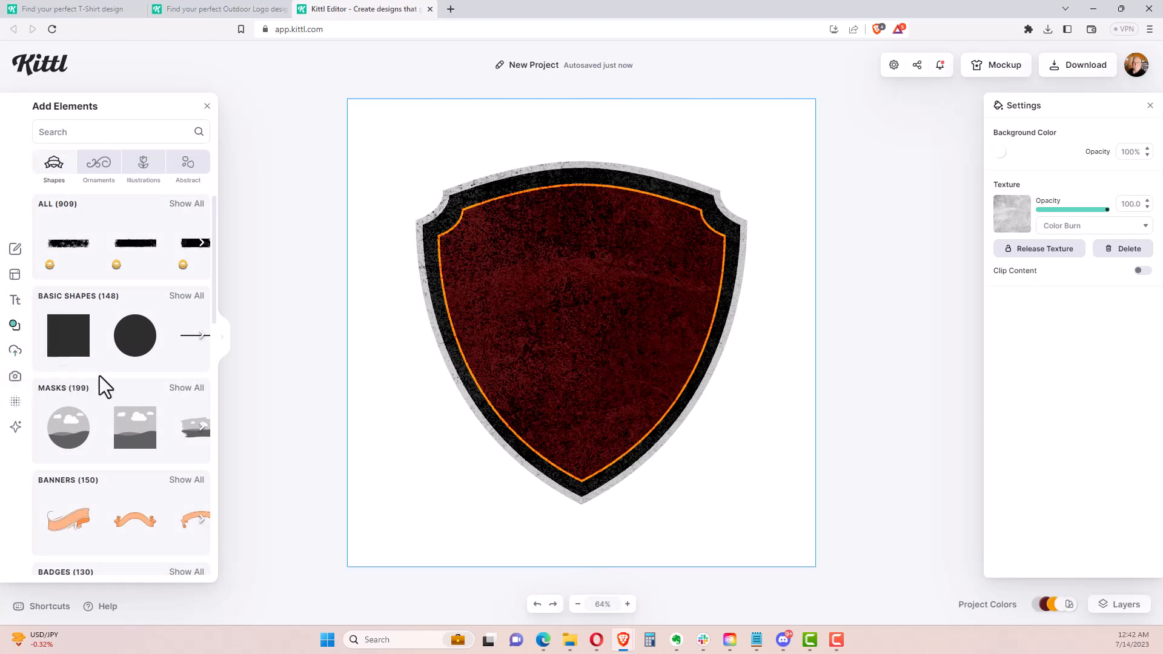
pyautogui.scroll(-5, 151, 277)
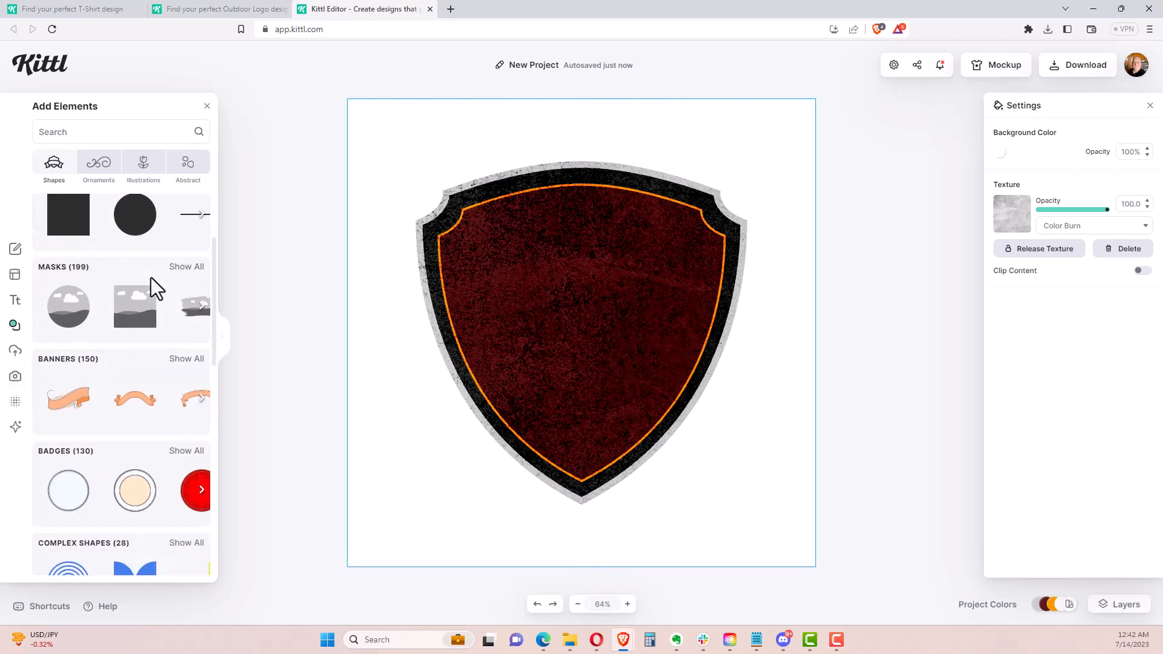
pyautogui.scroll(-3, 151, 291)
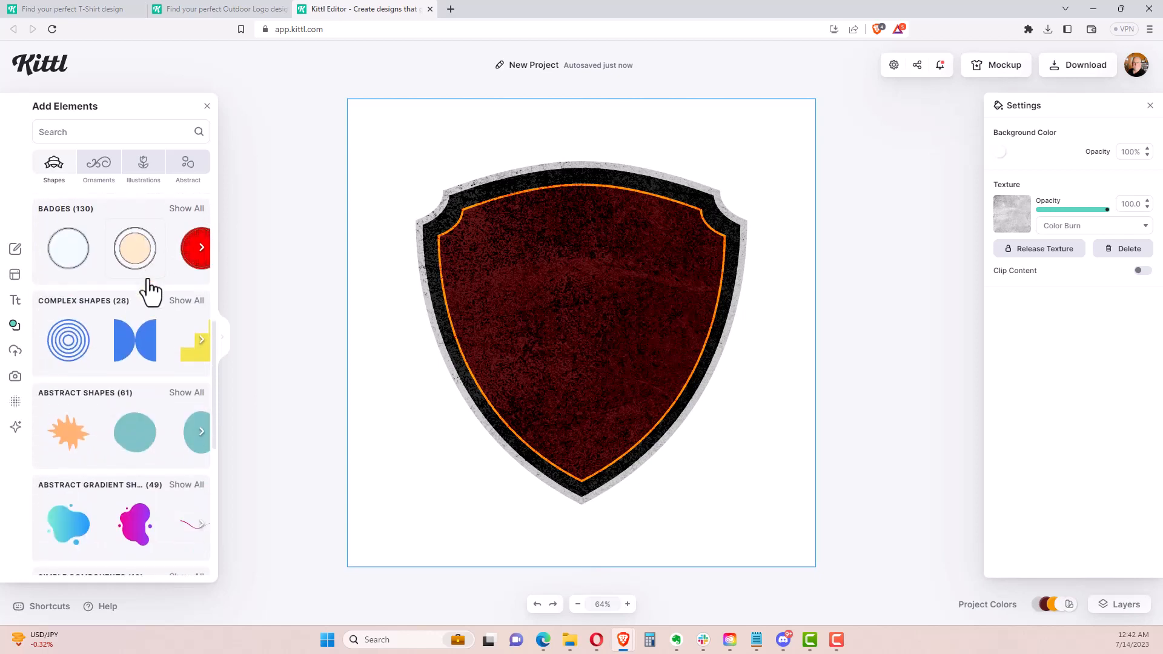
pyautogui.scroll(-4, 146, 278)
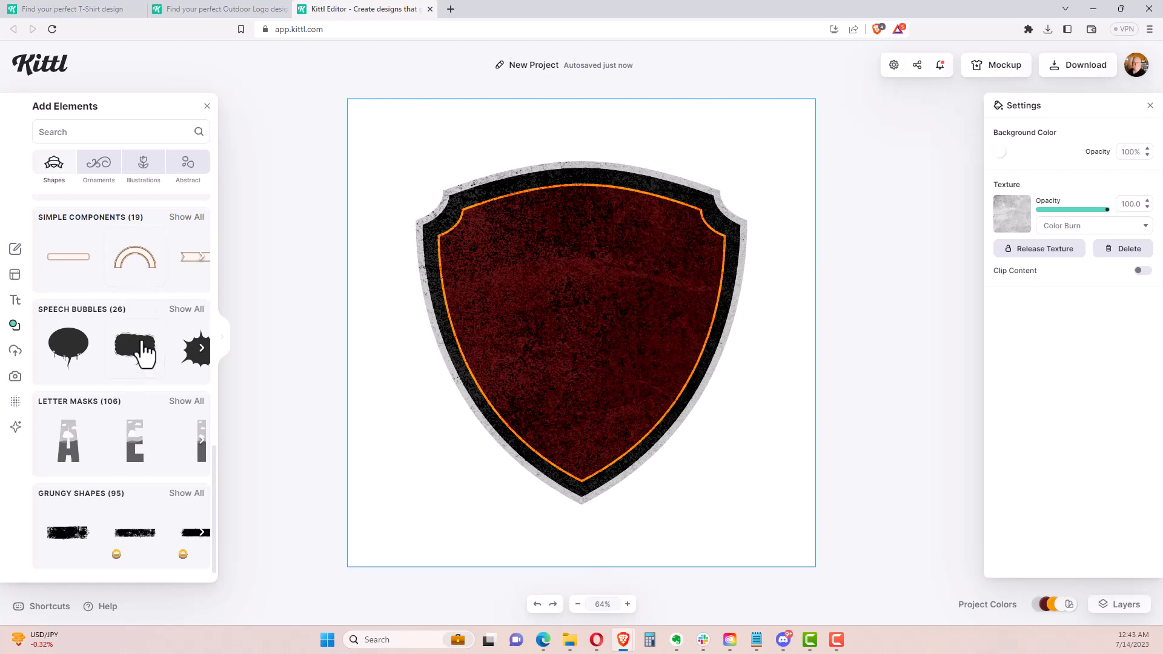
pyautogui.scroll(2, 134, 349)
# Place the Vintage "Handcrafted Finest Blend Bourbon" text template on the shield and enlarge it to span most of the red area
pyautogui.click(15, 301)
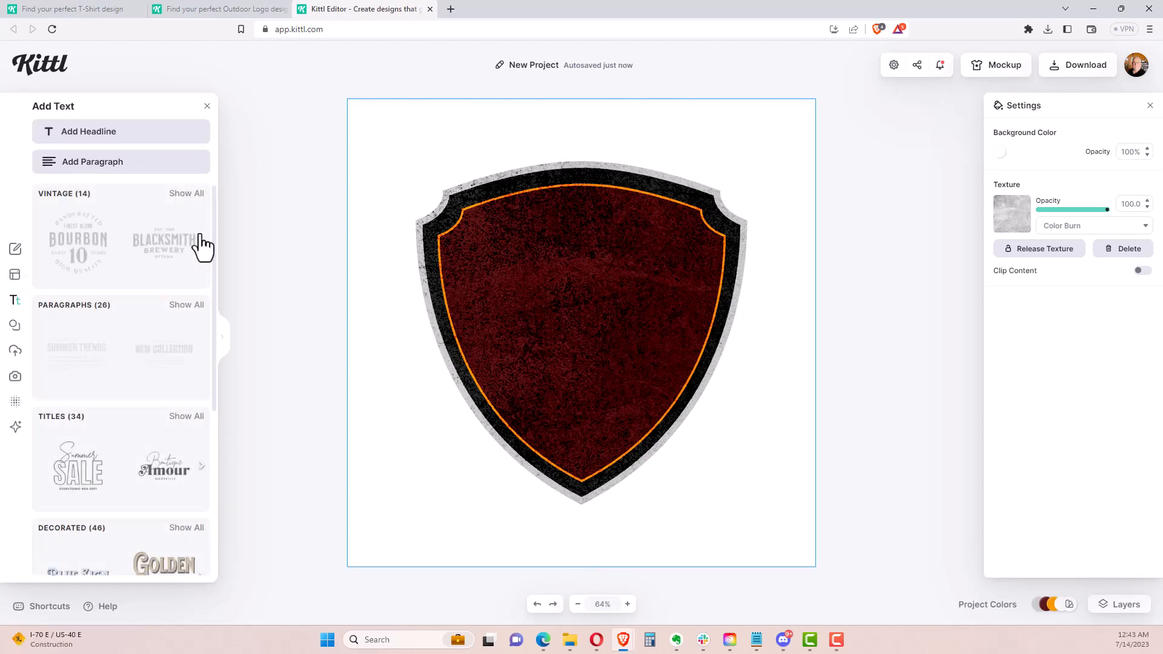
pyautogui.moveTo(79, 249); pyautogui.dragTo(581, 294)
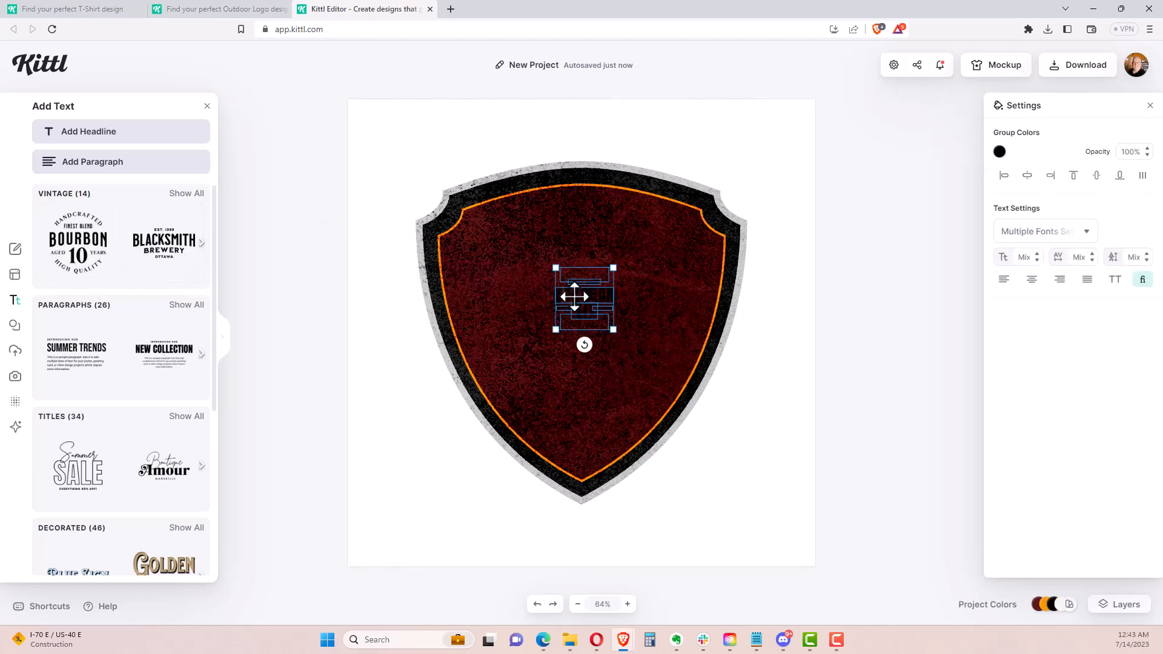
pyautogui.moveTo(612, 330); pyautogui.dragTo(674, 394)
pyautogui.moveTo(556, 270); pyautogui.dragTo(470, 220)
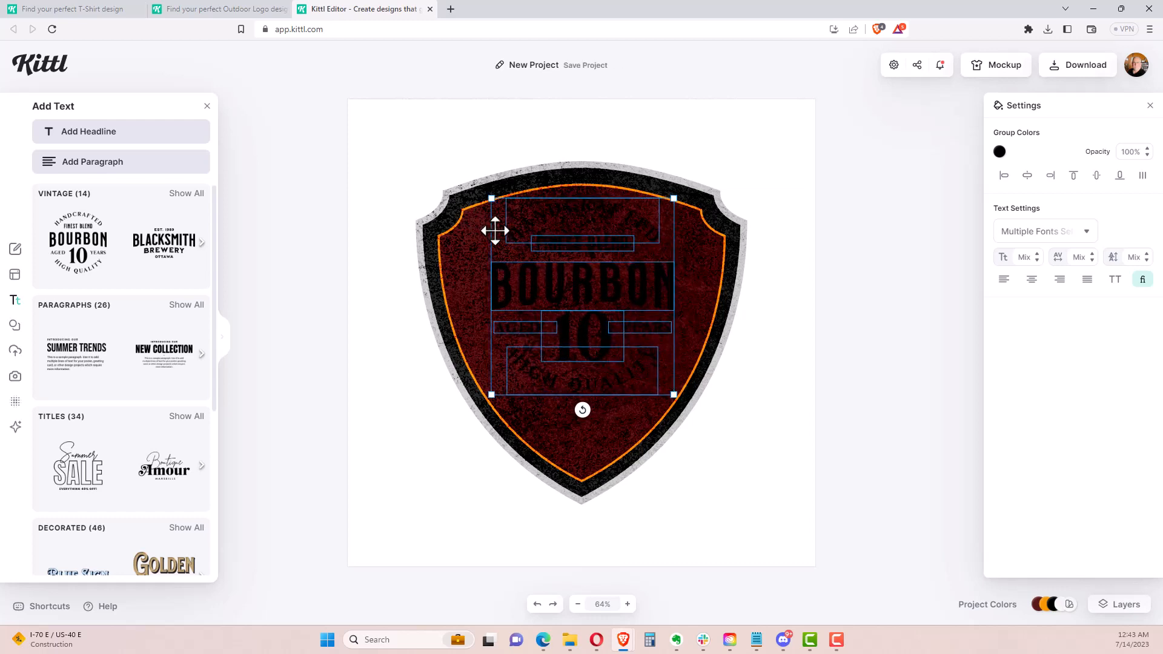
# Color the text group white (ffffff) and move it slightly lower within the shield
pyautogui.click(999, 152)
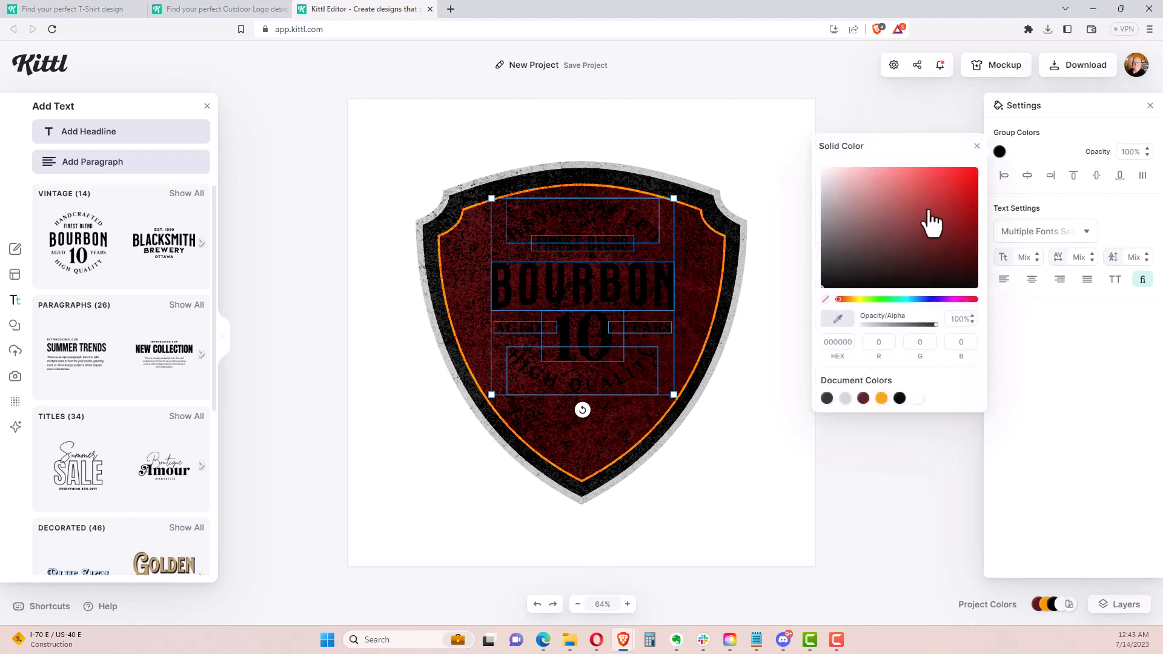
pyautogui.moveTo(929, 220); pyautogui.dragTo(815, 165)
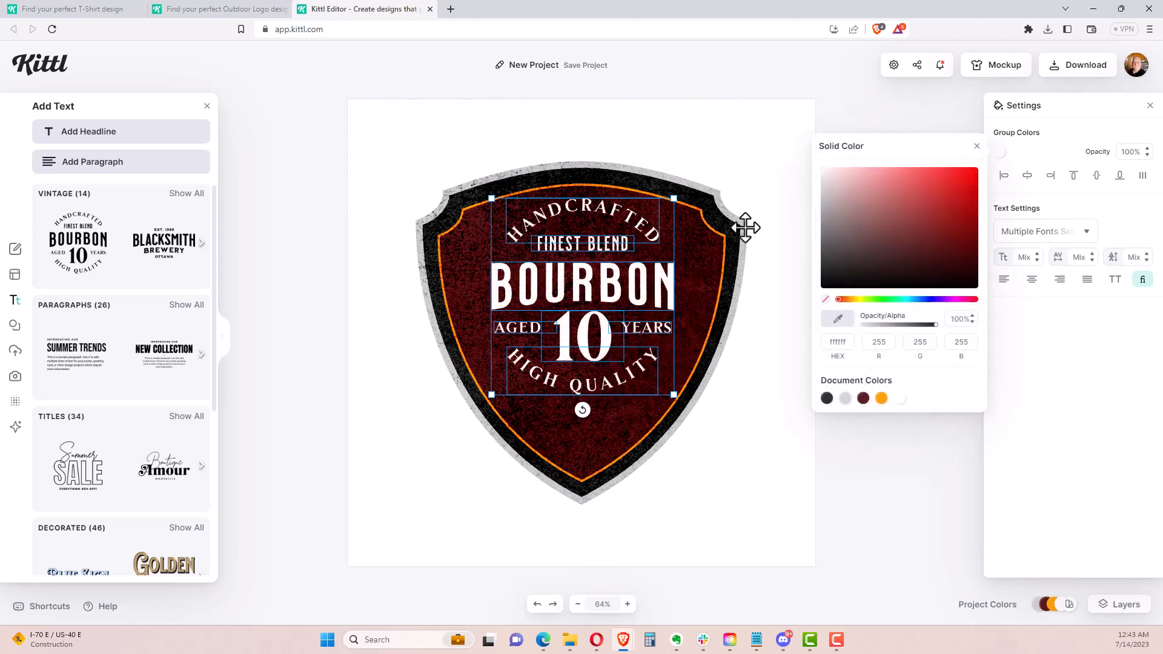
pyautogui.click(766, 285)
pyautogui.moveTo(576, 291); pyautogui.dragTo(582, 331)
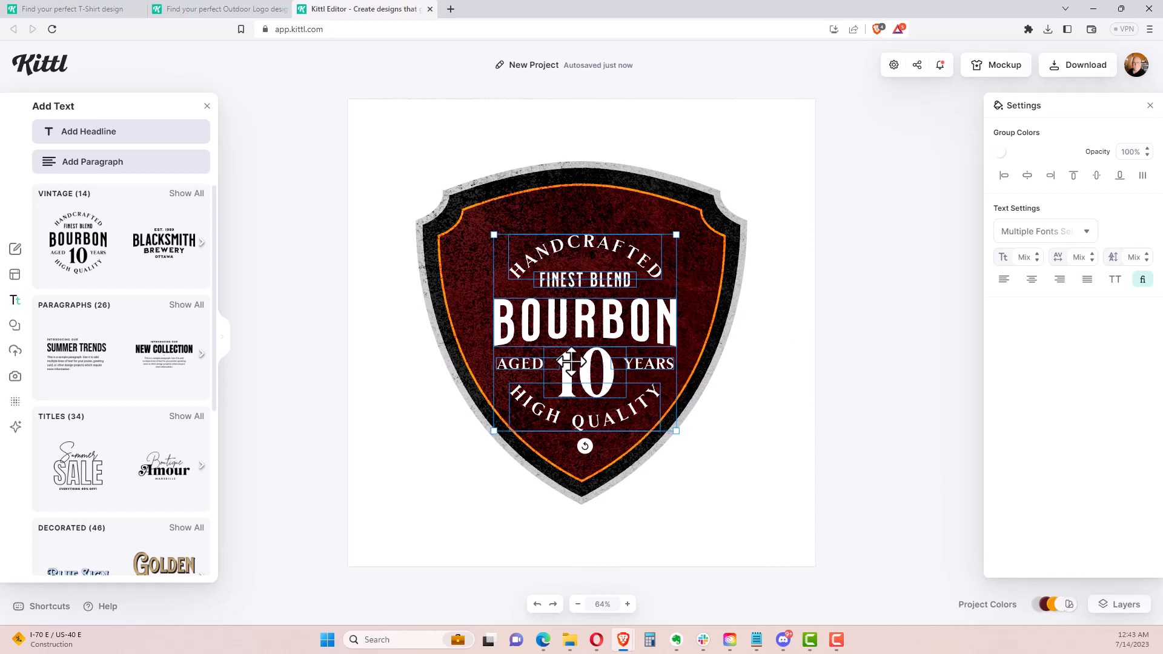
# Replace the word BOURBON in the text group with SERVICES and deselect the group
pyautogui.doubleClick(569, 327)
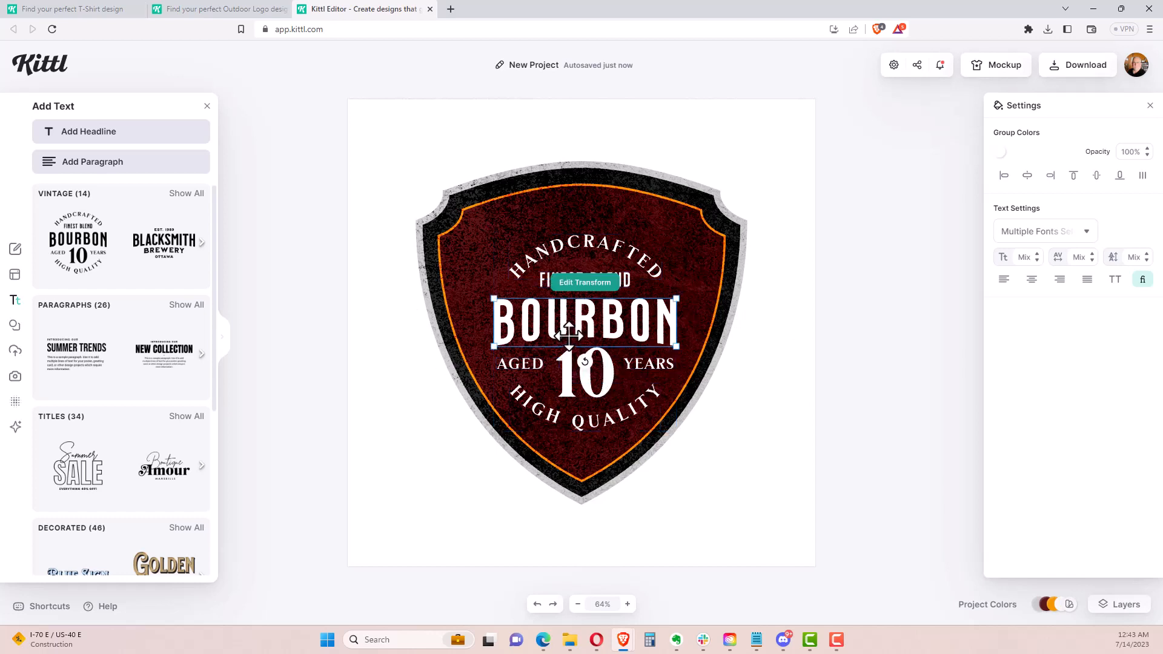
pyautogui.doubleClick(569, 329)
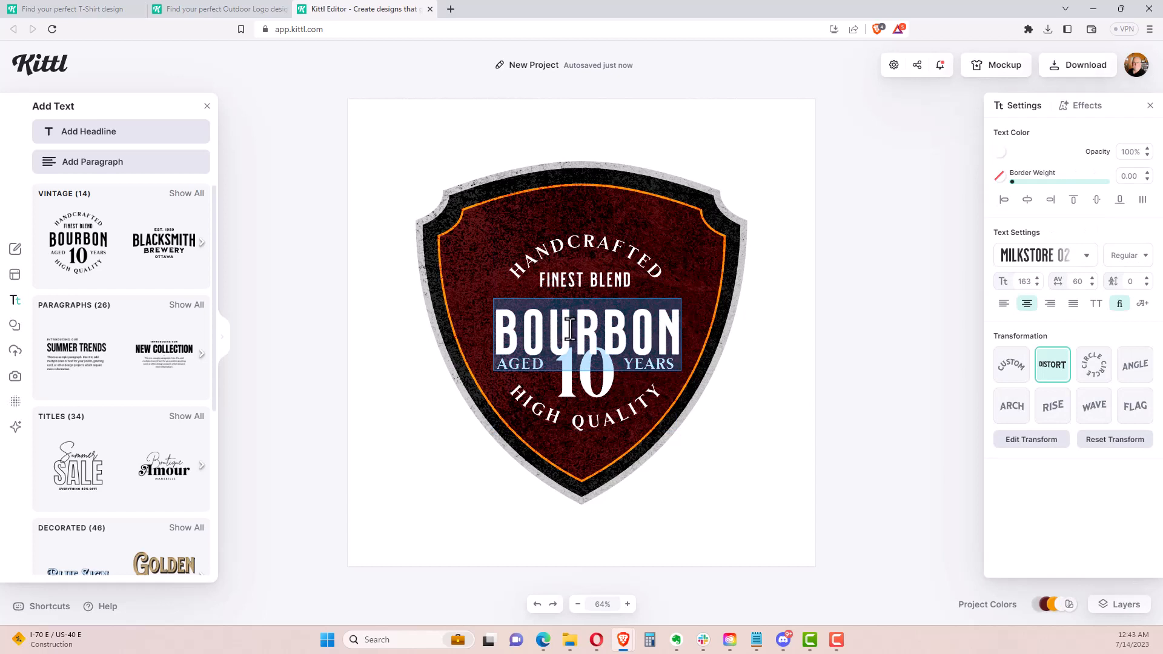
pyautogui.write('SERVICES')
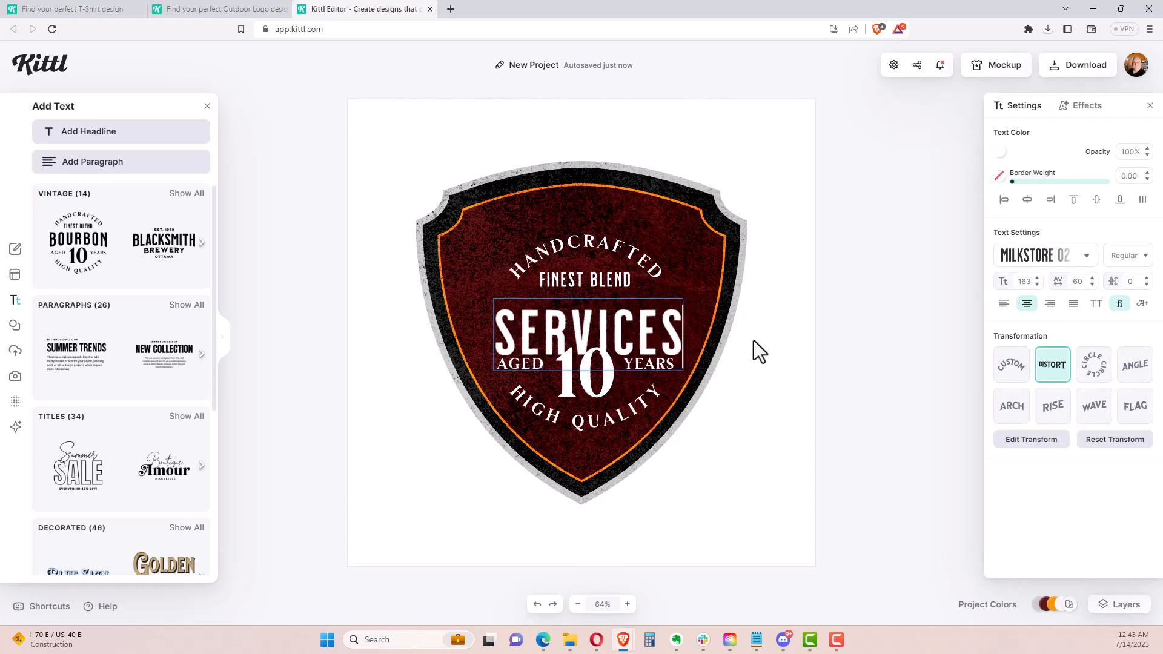
pyautogui.press('Escape')
pyautogui.click(772, 355)
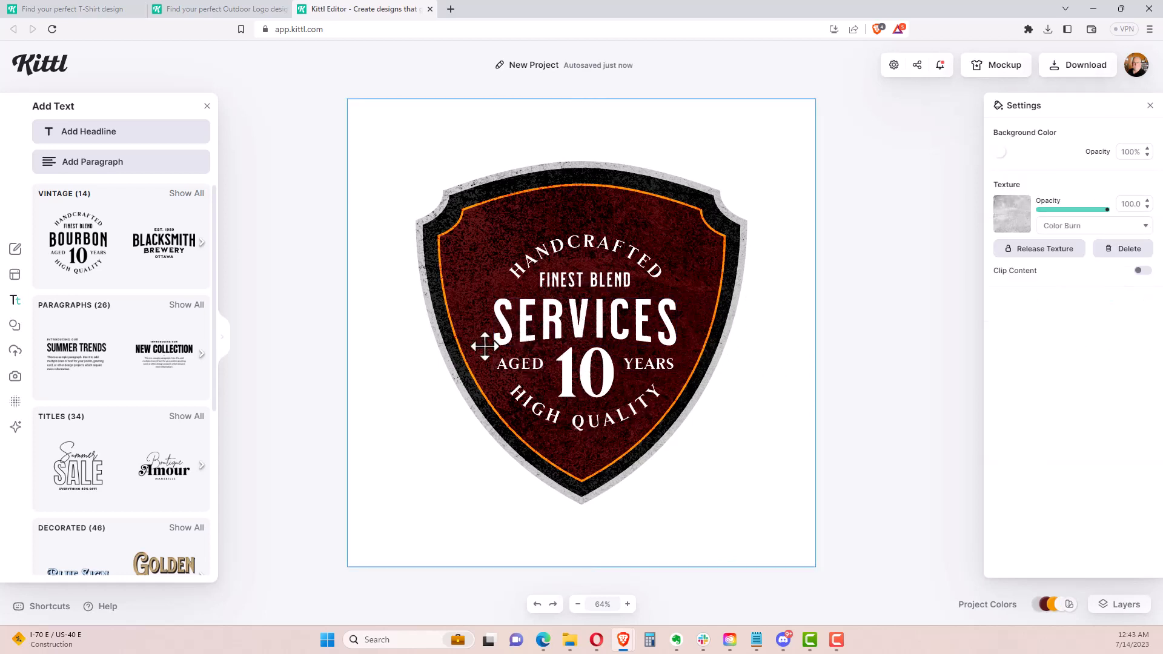
pyautogui.click(579, 285)
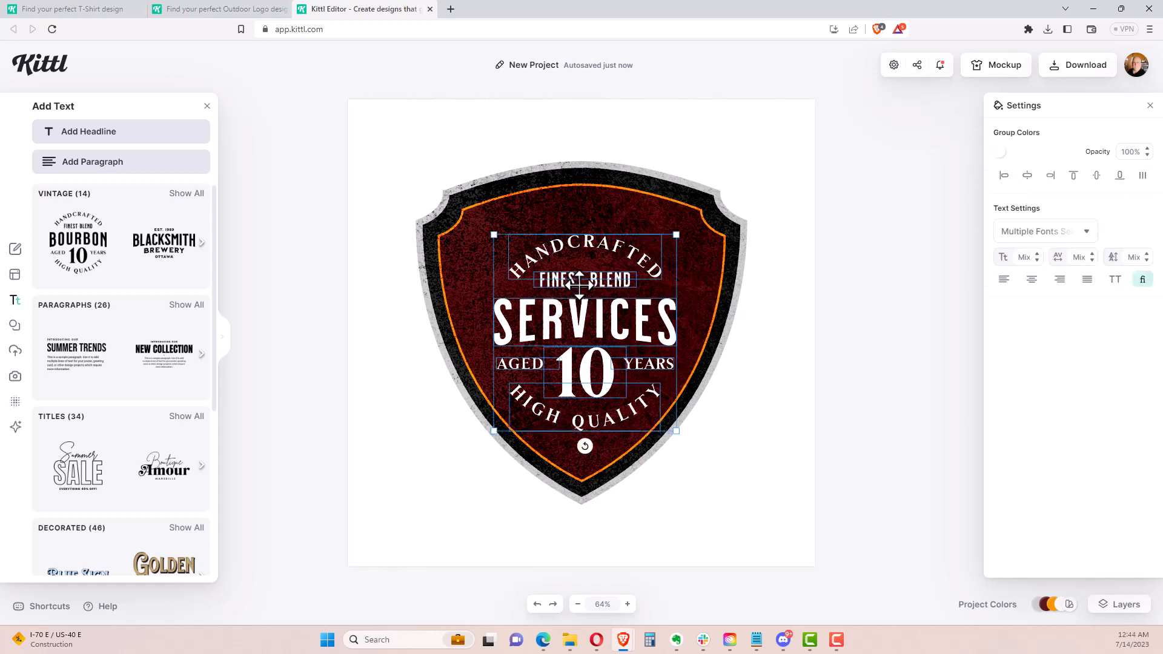
pyautogui.click(801, 325)
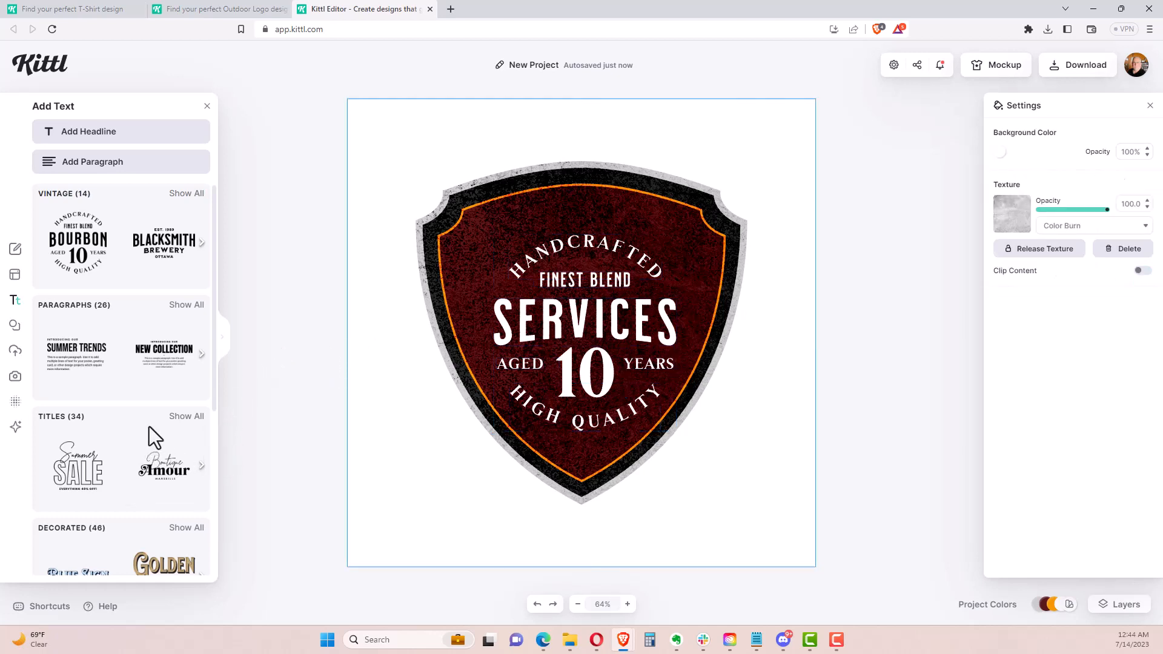
pyautogui.scroll(-3, 149, 426)
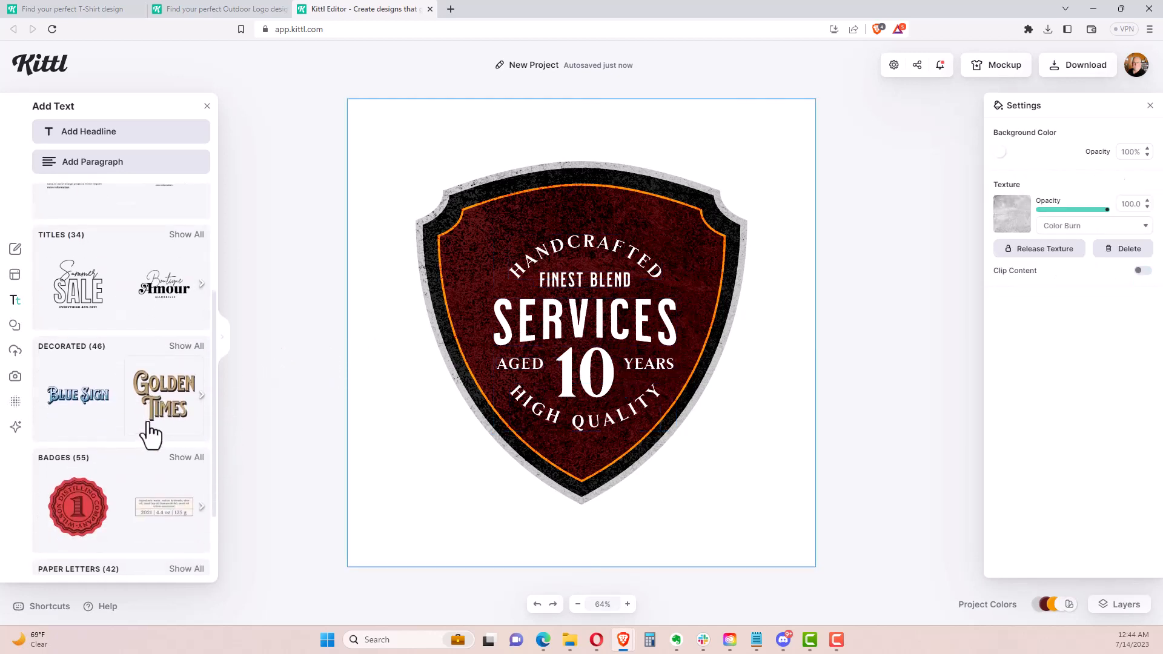
pyautogui.scroll(3, 151, 434)
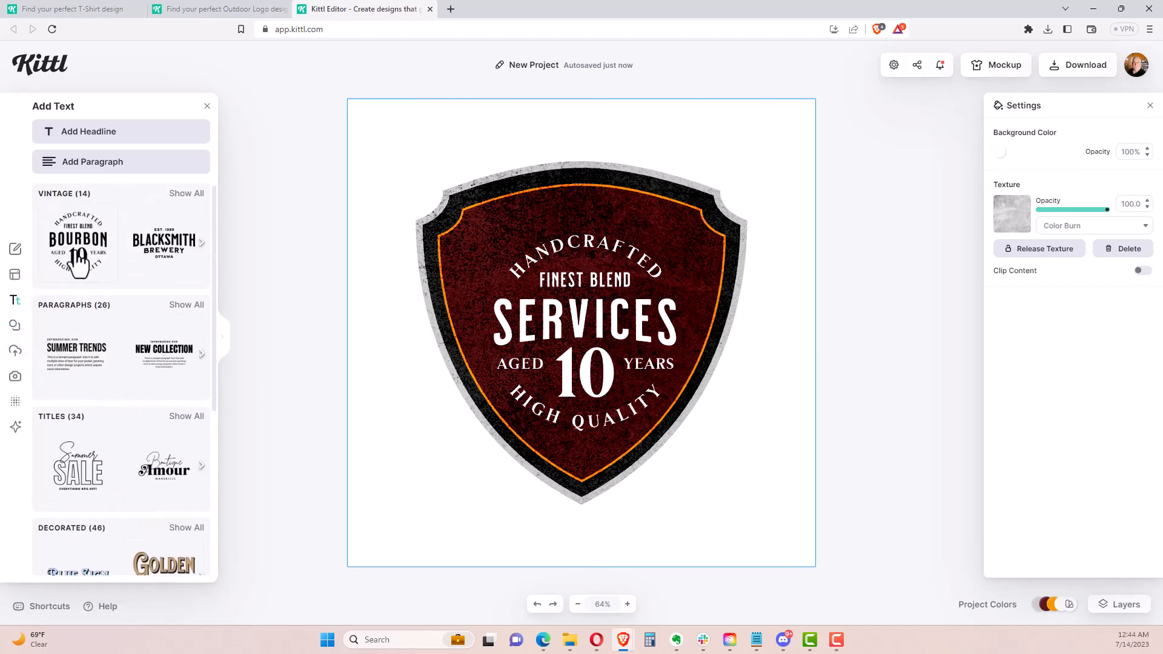
pyautogui.click(183, 195)
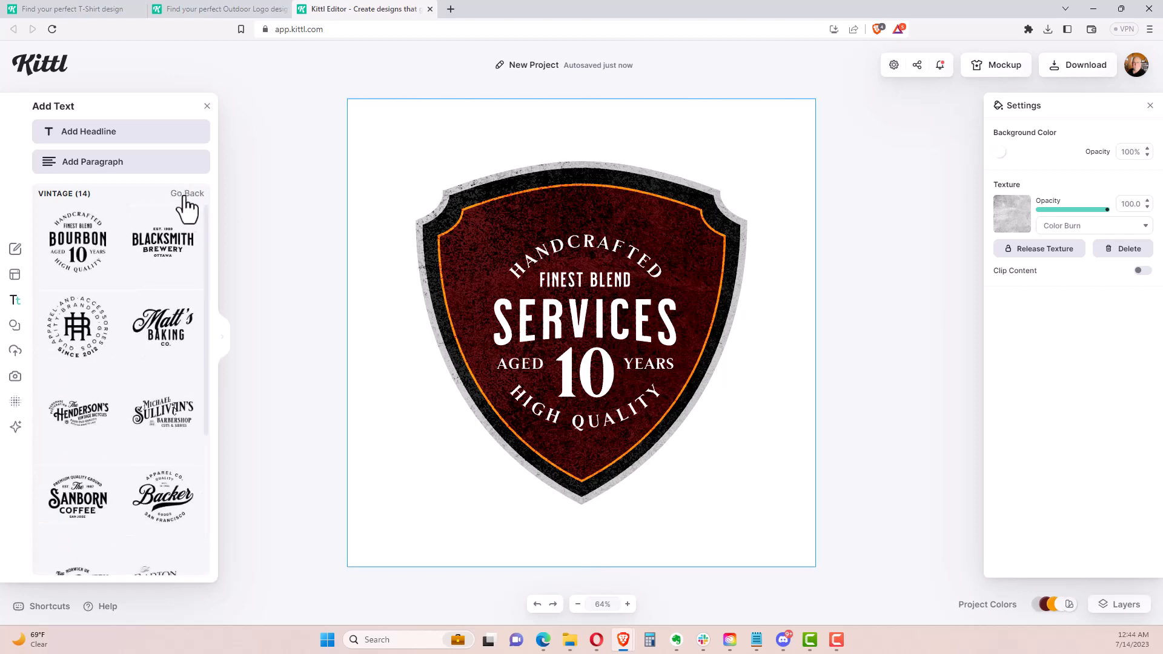
pyautogui.click(181, 199)
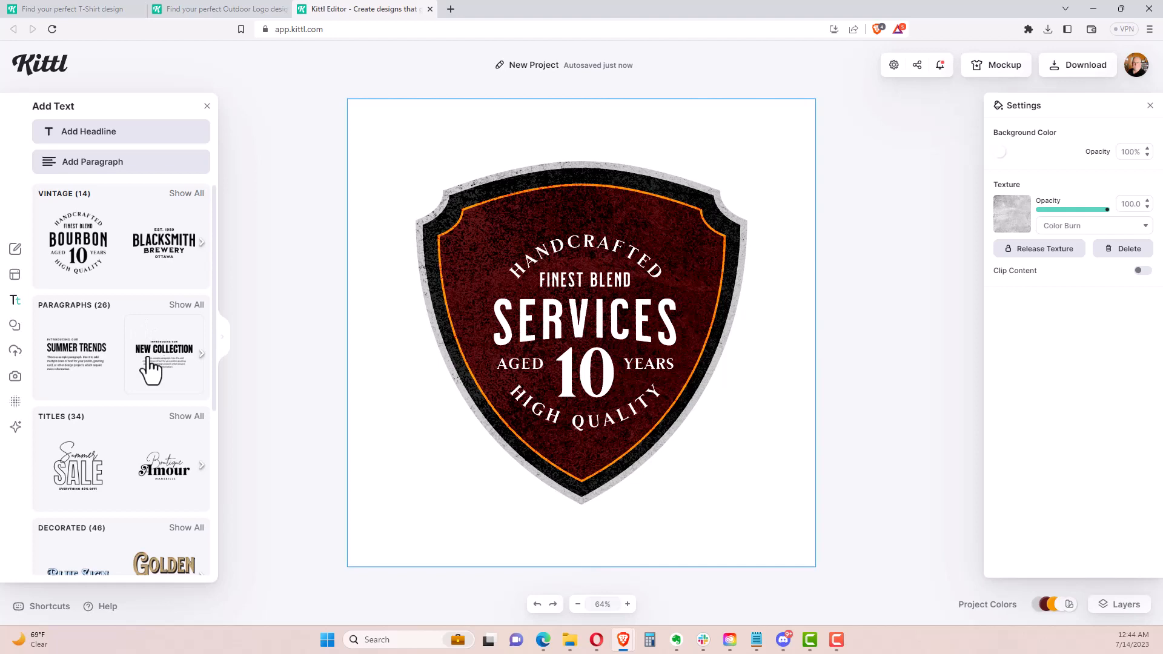
pyautogui.scroll(-5, 146, 351)
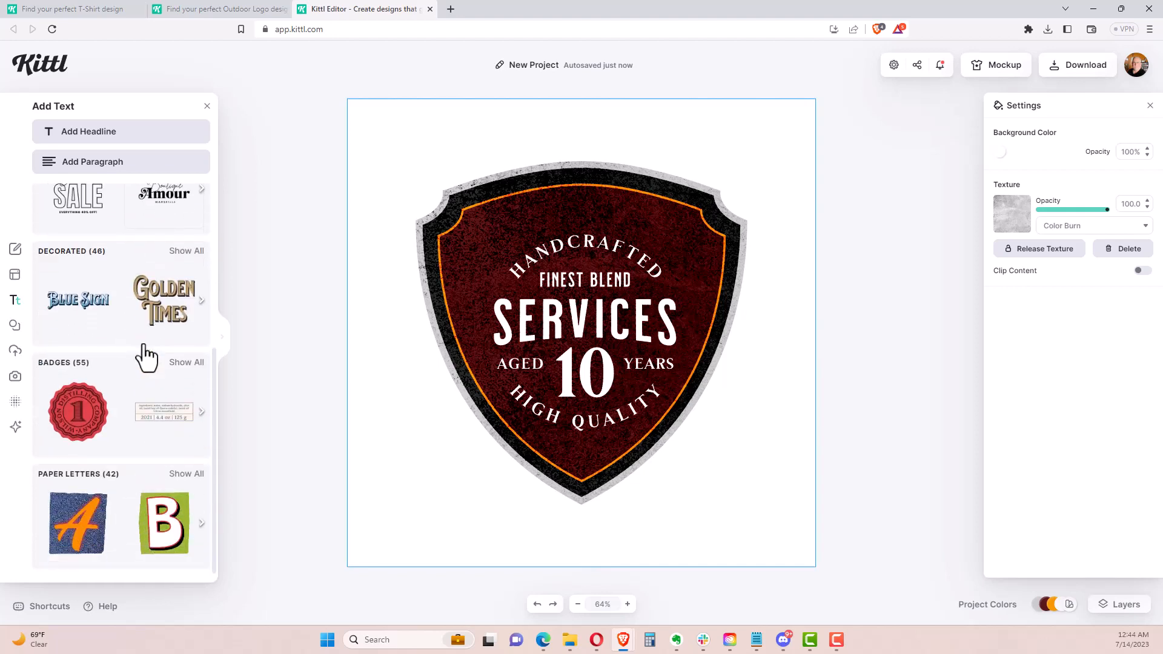
pyautogui.scroll(5, 144, 343)
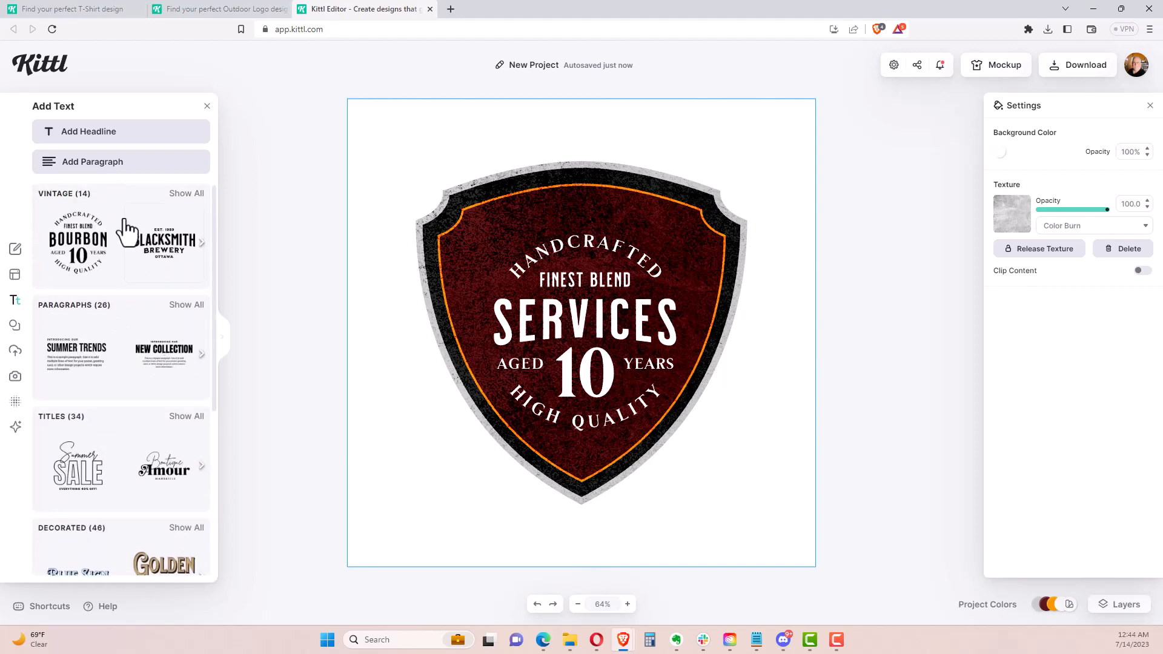
# Add a headline reading "Brand New" and place it above HANDCRAFTED near the shield's upper edge
pyautogui.click(115, 140)
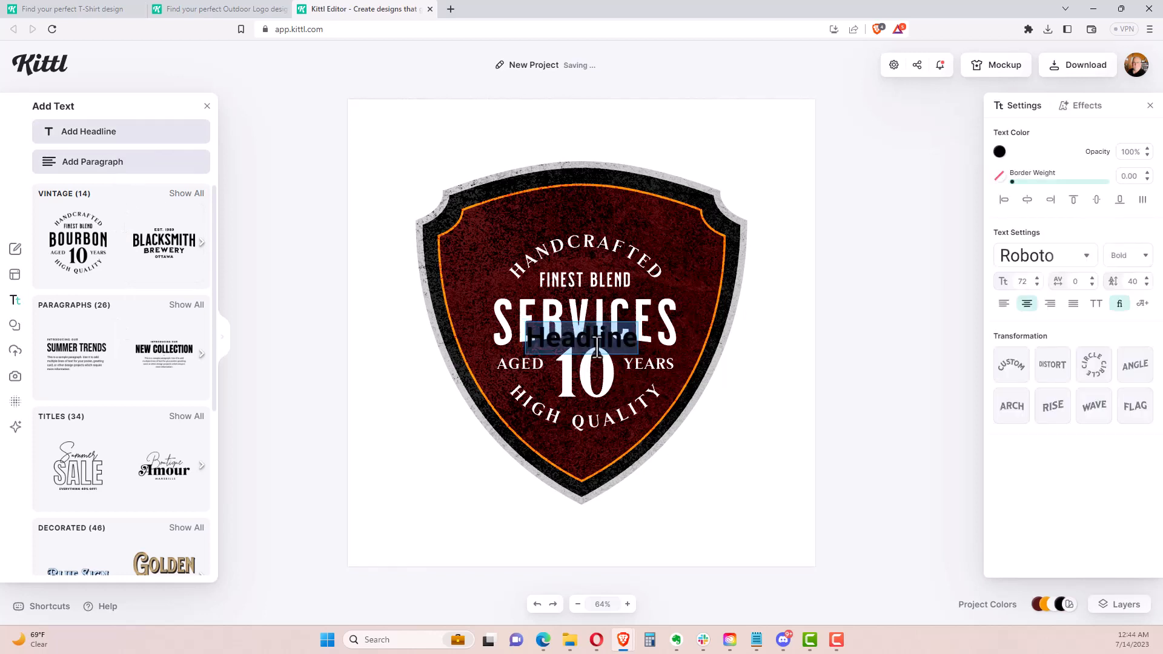
pyautogui.click(590, 344)
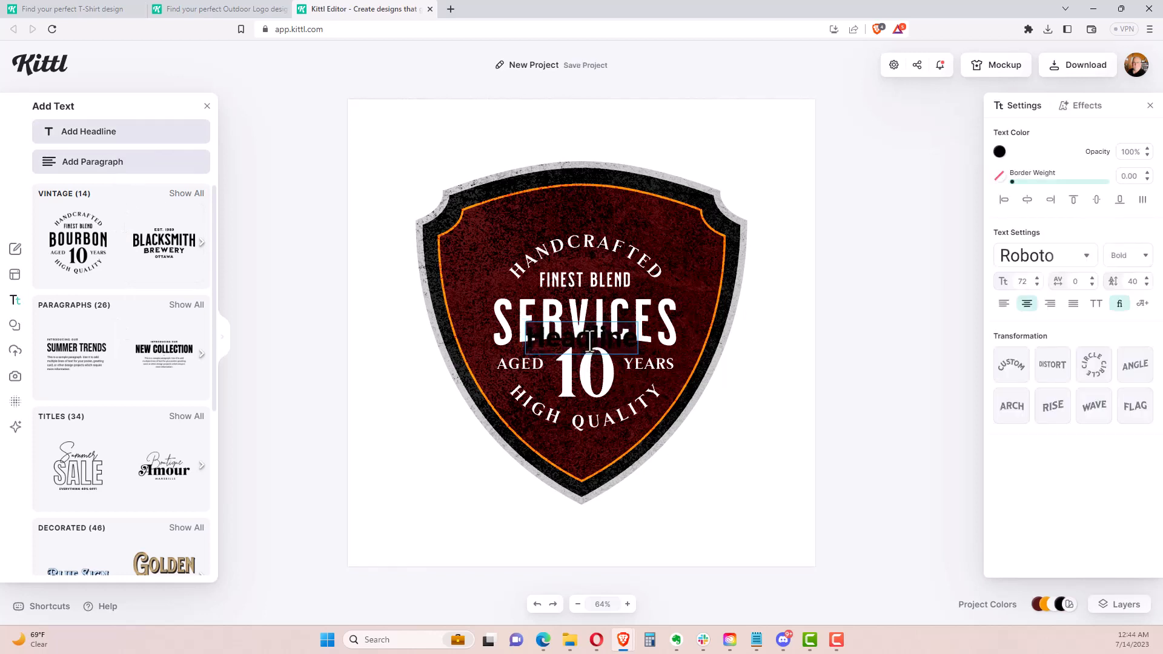
pyautogui.doubleClick(589, 341)
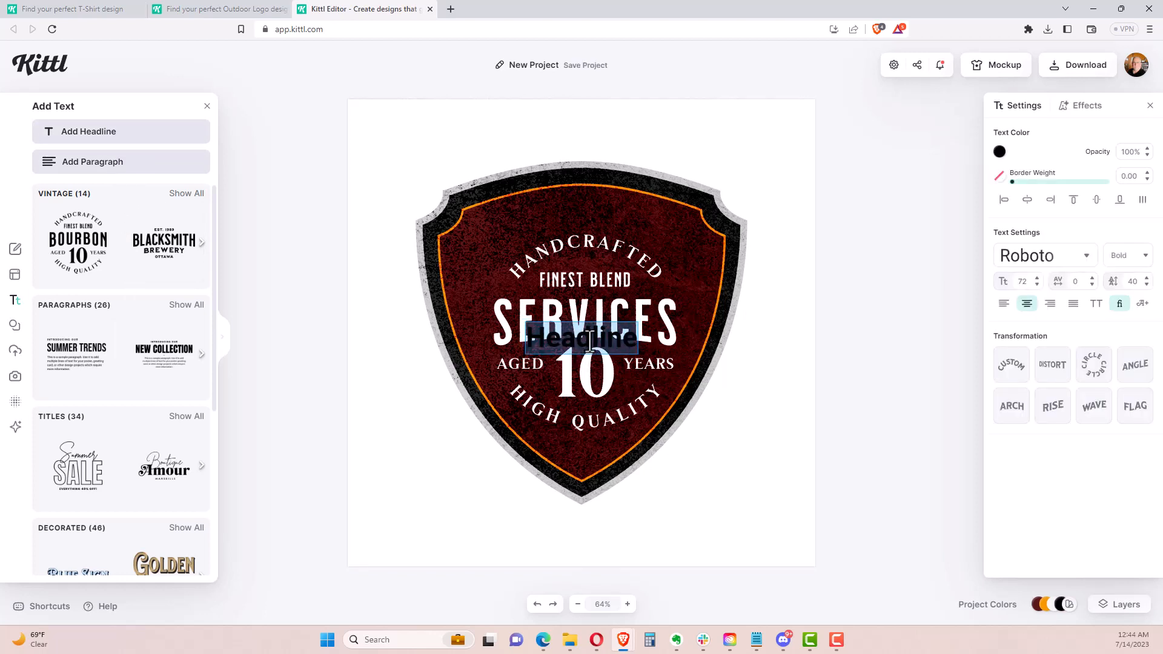
pyautogui.write('B')
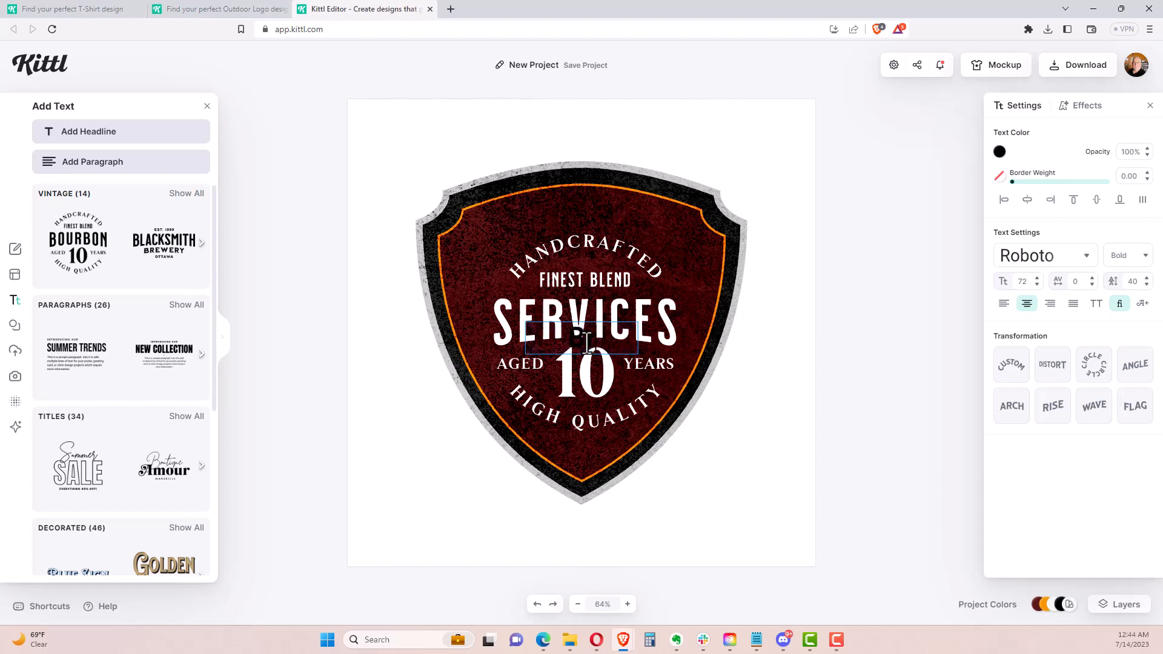
pyautogui.write('rand')
pyautogui.press('Return')
pyautogui.write('New')
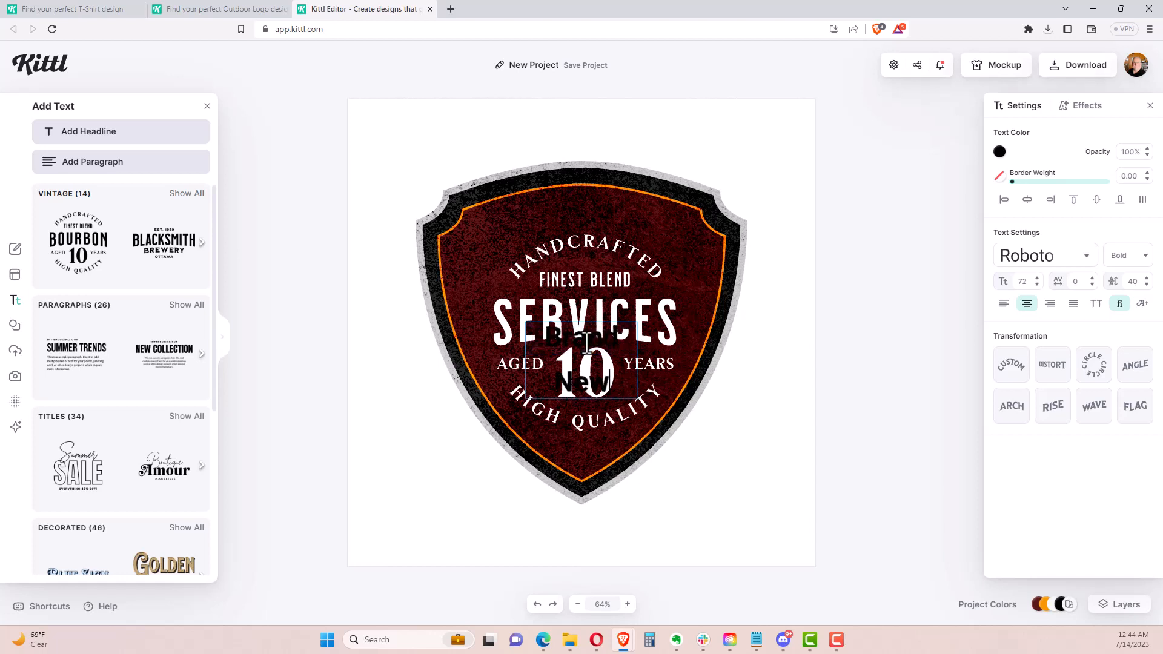
pyautogui.click(730, 442)
pyautogui.moveTo(638, 361); pyautogui.dragTo(632, 218)
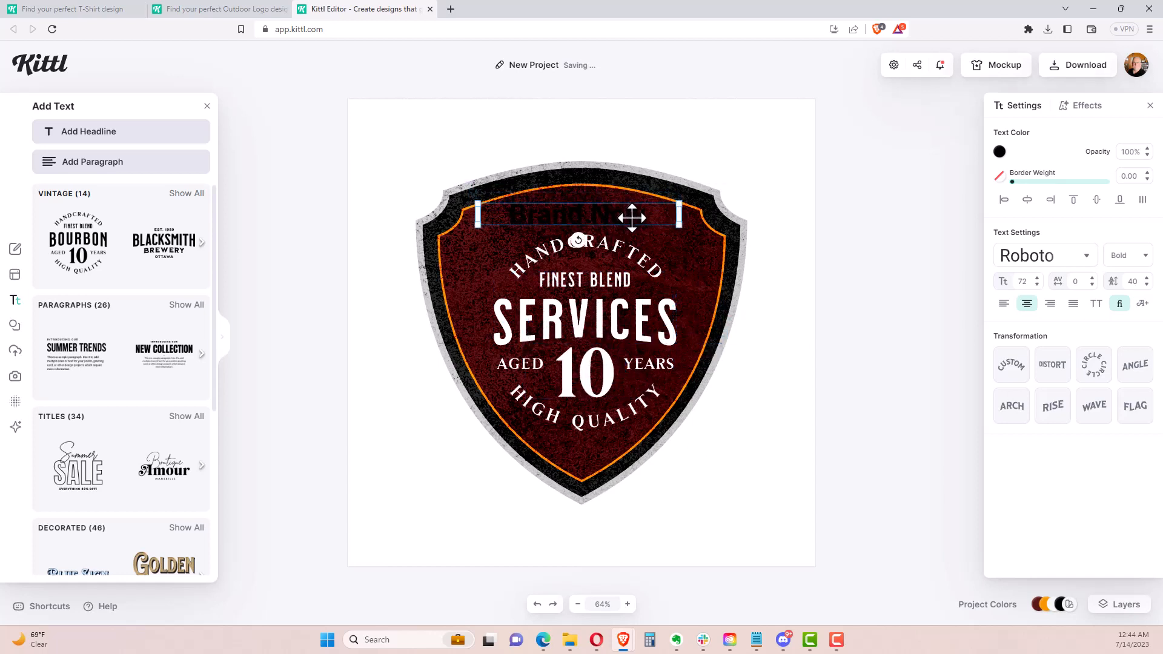
# Color the "Brand New" headline white (ffffff) and set its typeface to Bevan after trying Sunny Drop
pyautogui.click(1000, 153)
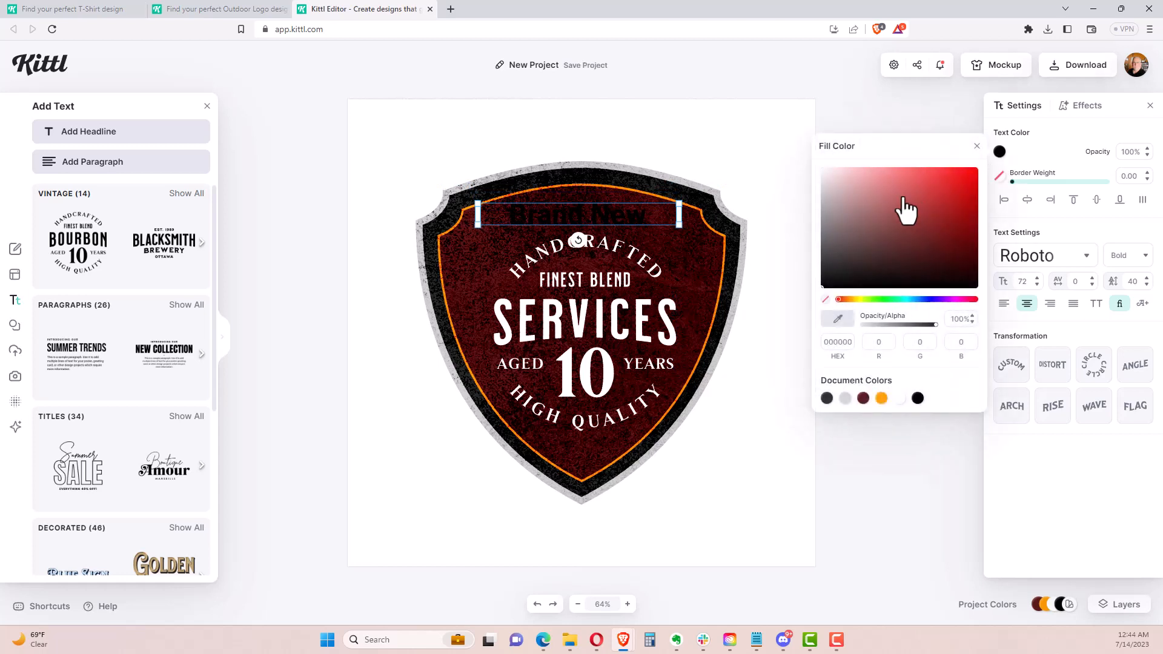
pyautogui.moveTo(903, 207); pyautogui.dragTo(804, 163)
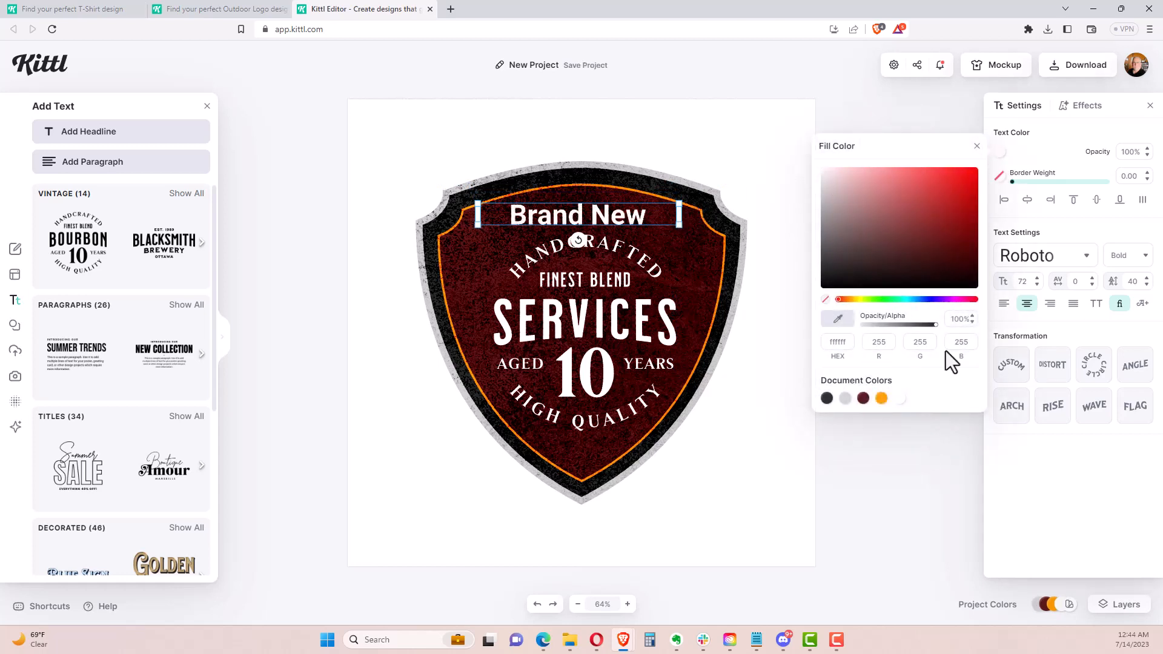
pyautogui.click(1057, 275)
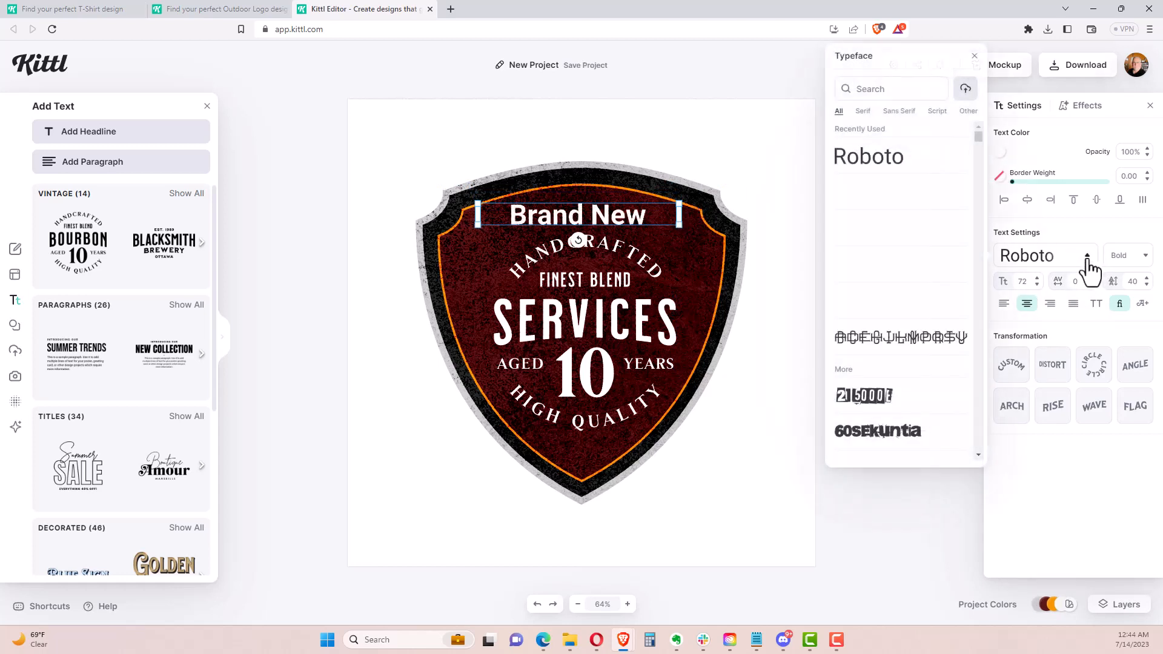
pyautogui.click(942, 279)
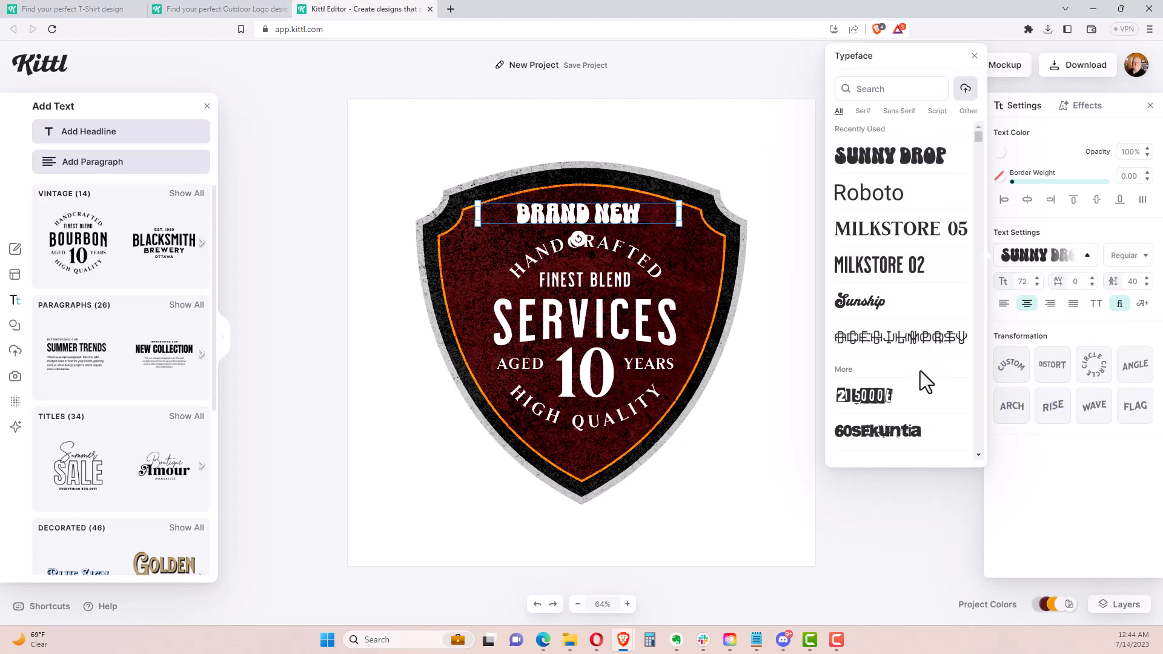
pyautogui.moveTo(977, 140); pyautogui.dragTo(977, 174)
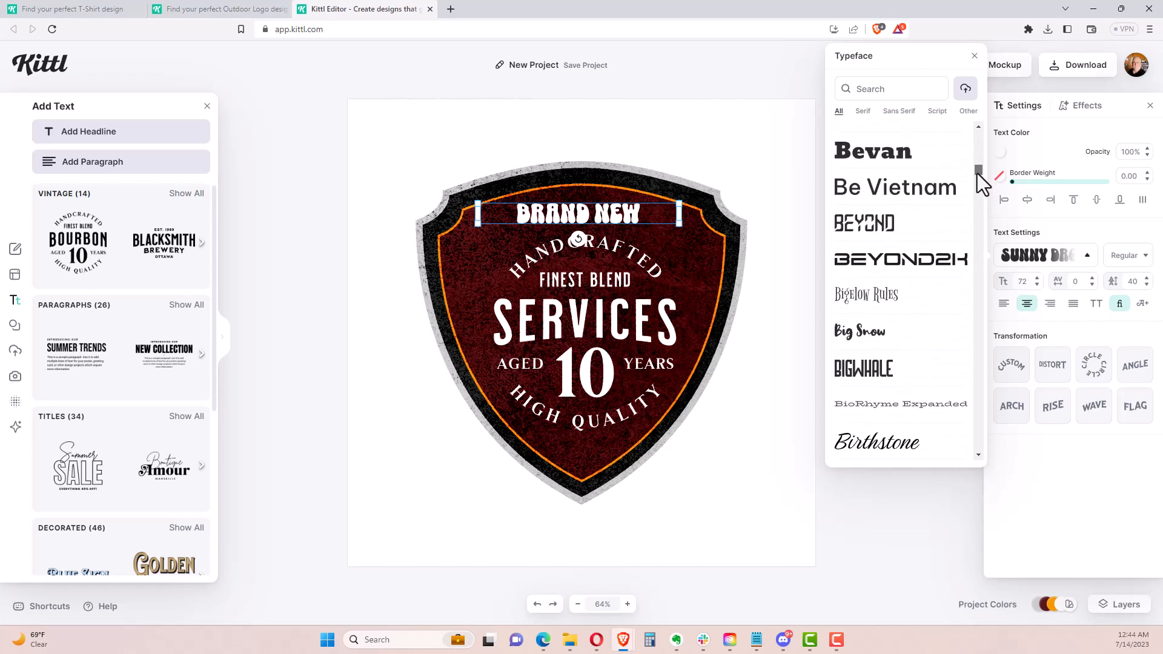
pyautogui.click(901, 161)
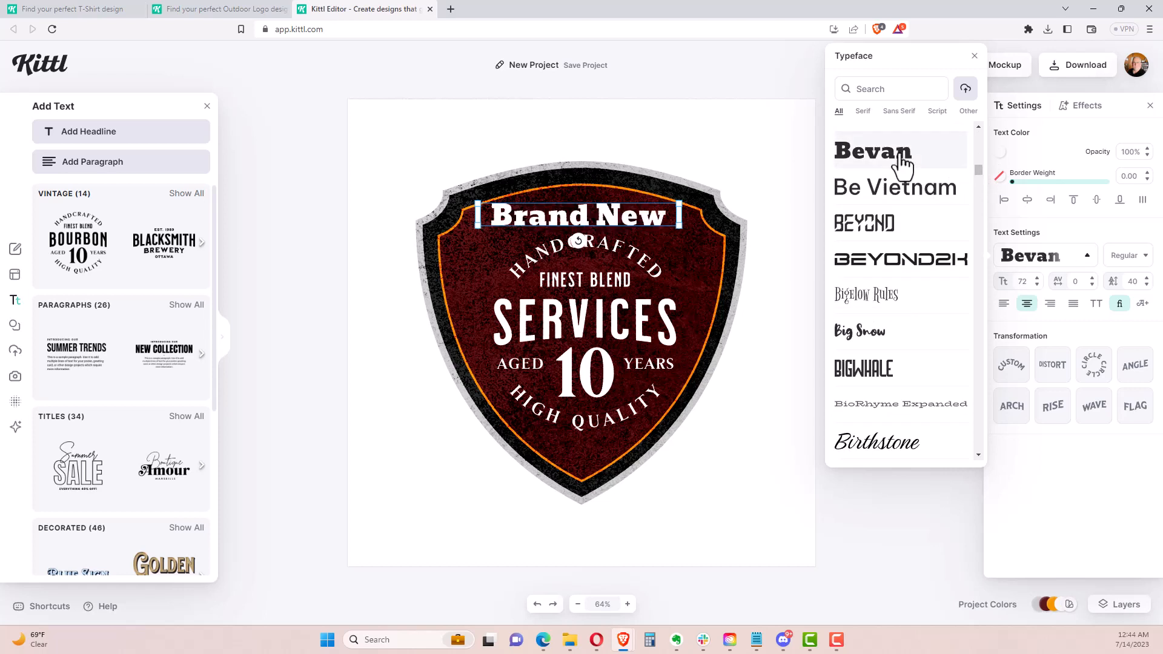
# Apply an Arch transformation with an 89% curve to the headline and set its font size to 93
pyautogui.click(1011, 419)
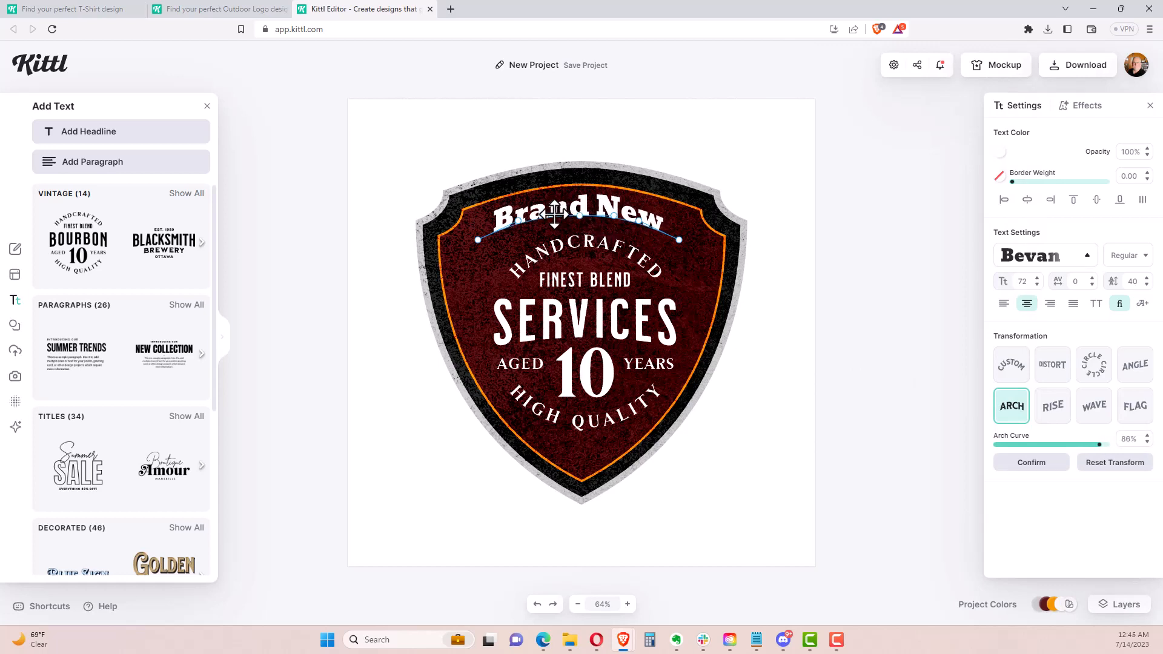
pyautogui.moveTo(544, 217)
pyautogui.mouseDown()
pyautogui.moveTo(532, 212)
pyautogui.moveTo(546, 216)
pyautogui.mouseUp()
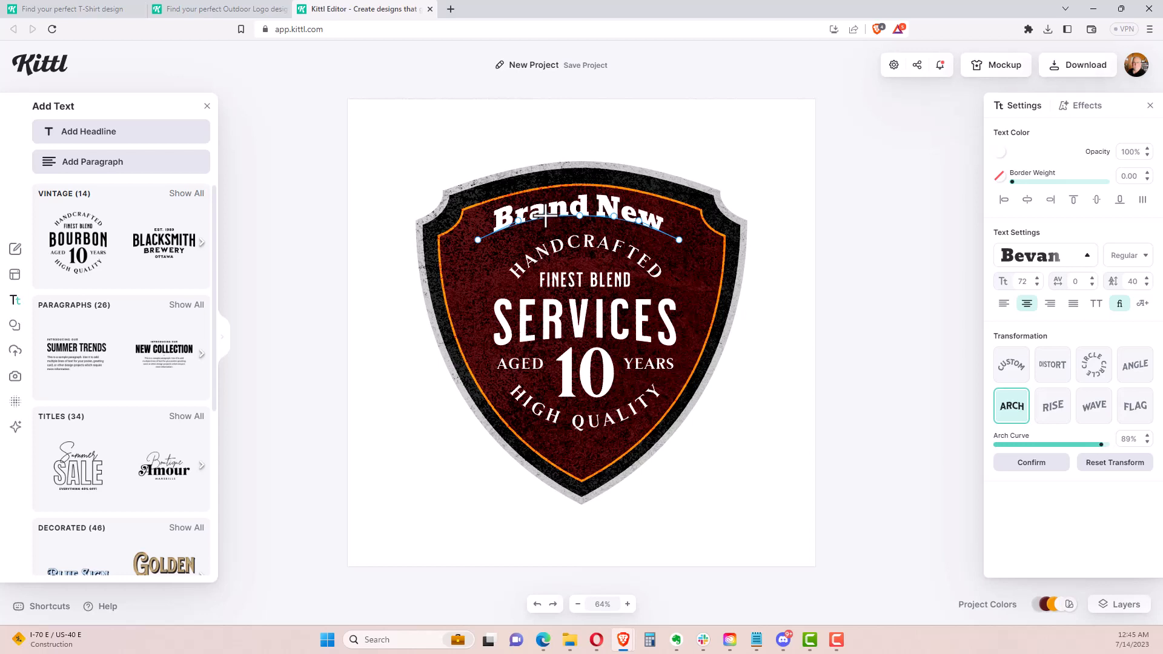
pyautogui.click(1038, 278)
pyautogui.click(1038, 278)
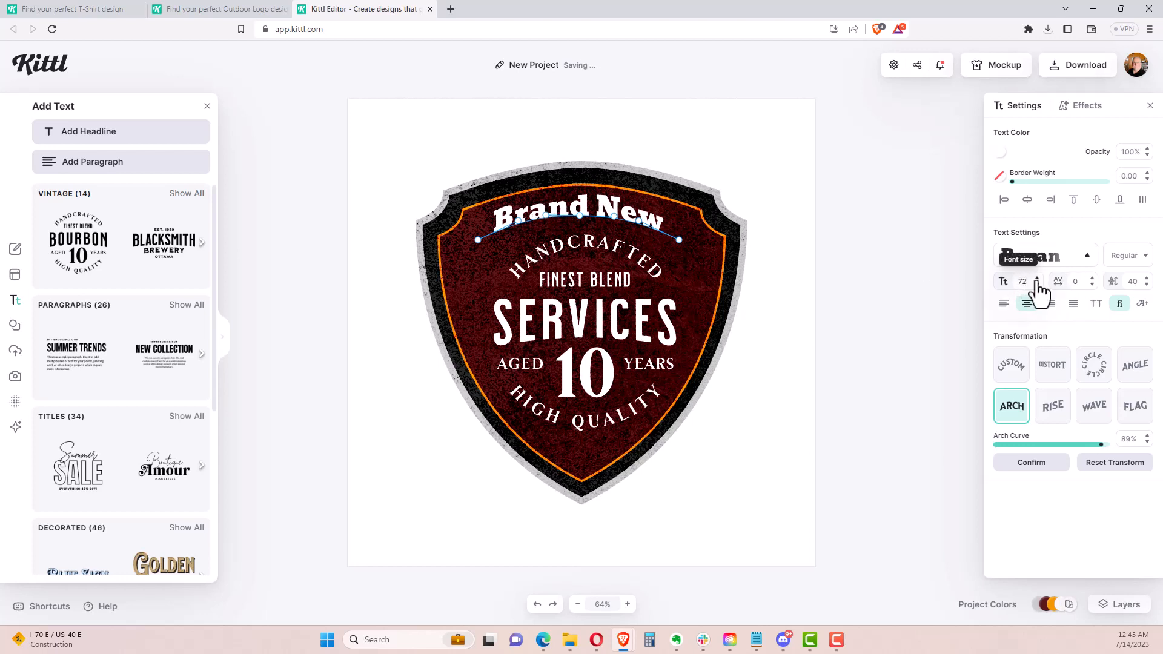
pyautogui.click(1038, 278)
pyautogui.click(1038, 278)
pyautogui.moveTo(1038, 278); pyautogui.dragTo(1038, 278)
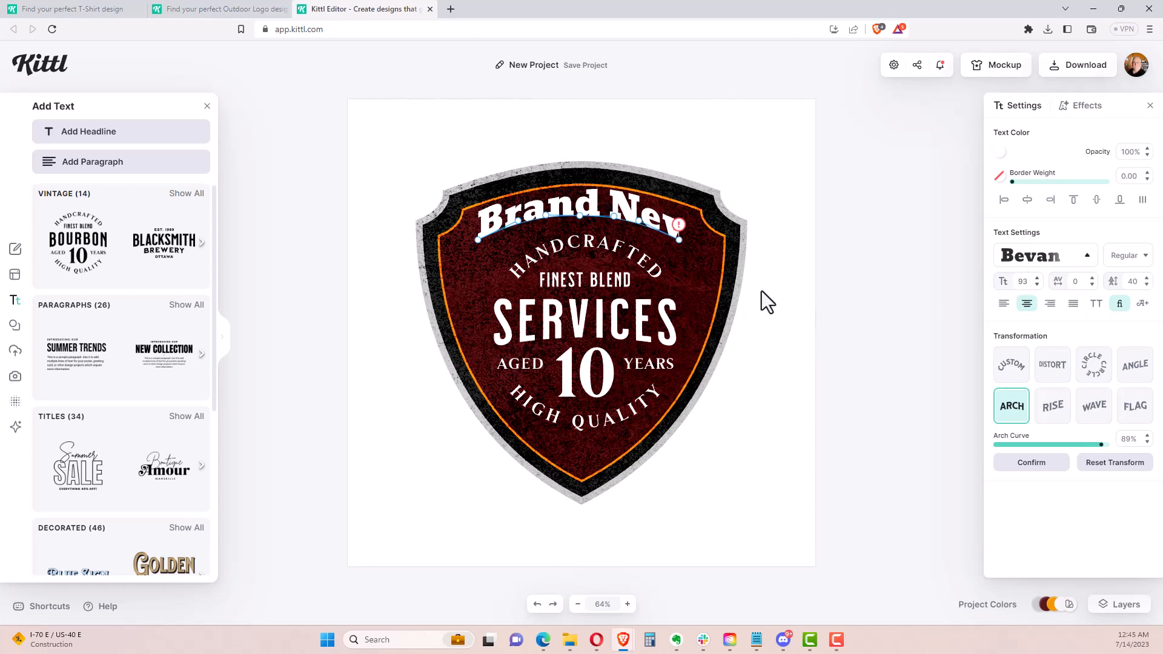
# Widen the headline's arch path to fit both words and move the text slightly down inside the orange border
pyautogui.moveTo(682, 242); pyautogui.dragTo(697, 248)
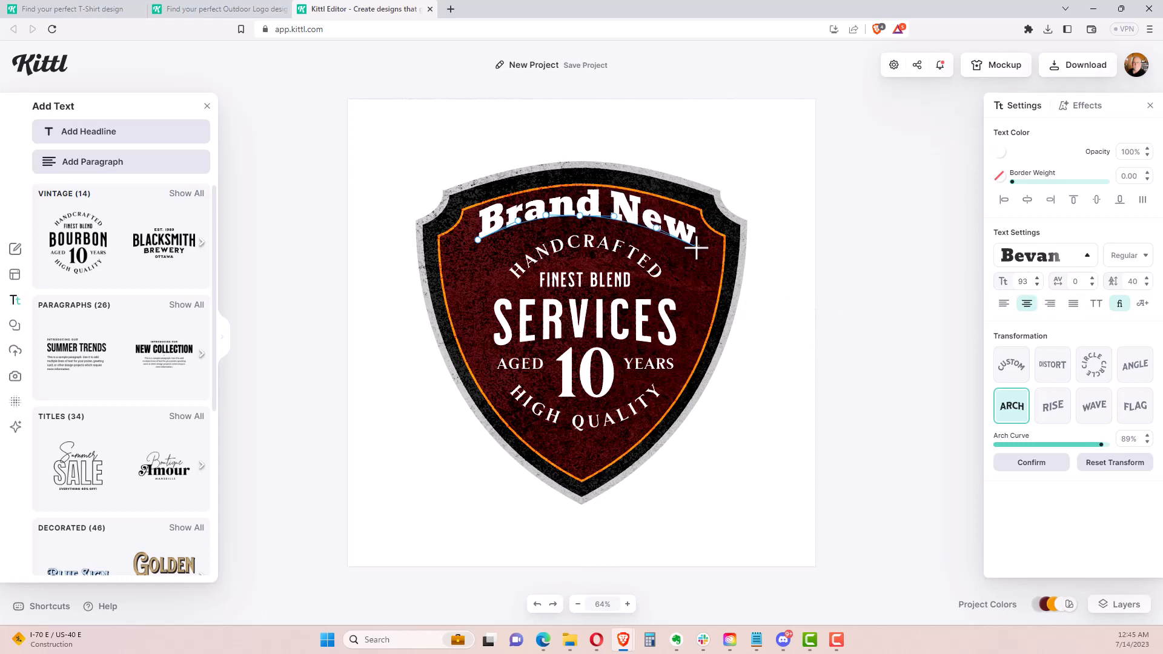
pyautogui.moveTo(587, 205); pyautogui.dragTo(584, 222)
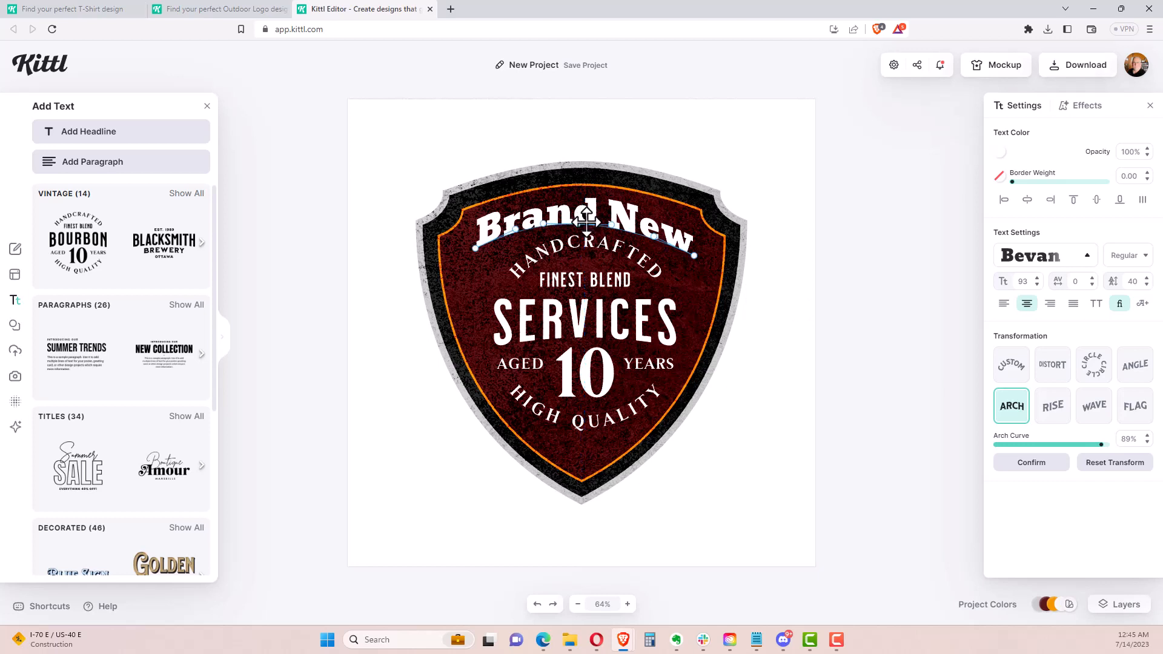
pyautogui.click(838, 321)
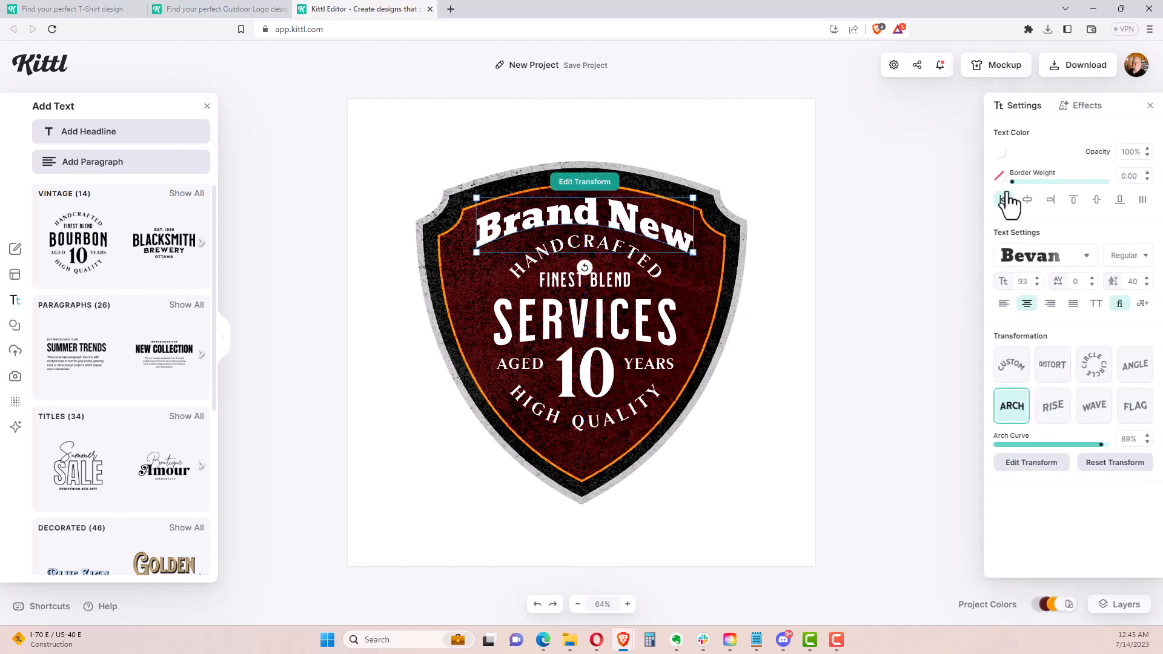
# Reapply pure white (ffffff) to the arched "Brand New" headline and deselect it
pyautogui.click(1000, 152)
pyautogui.click(888, 203)
pyautogui.click(839, 199)
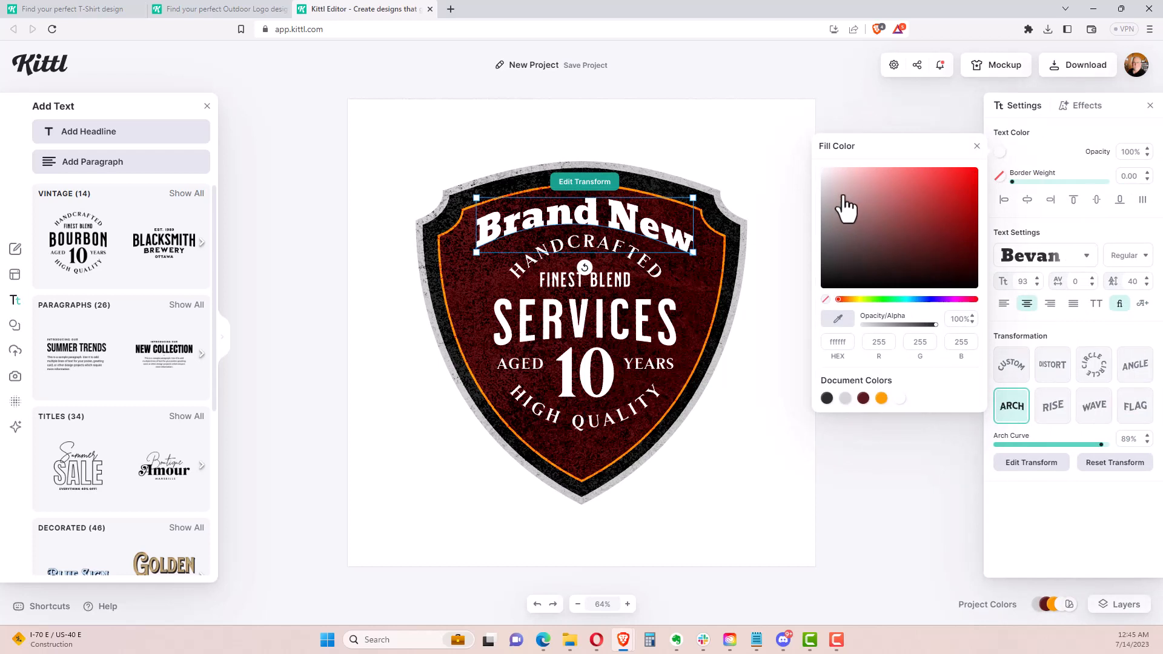
pyautogui.moveTo(839, 199); pyautogui.dragTo(813, 159)
pyautogui.click(797, 390)
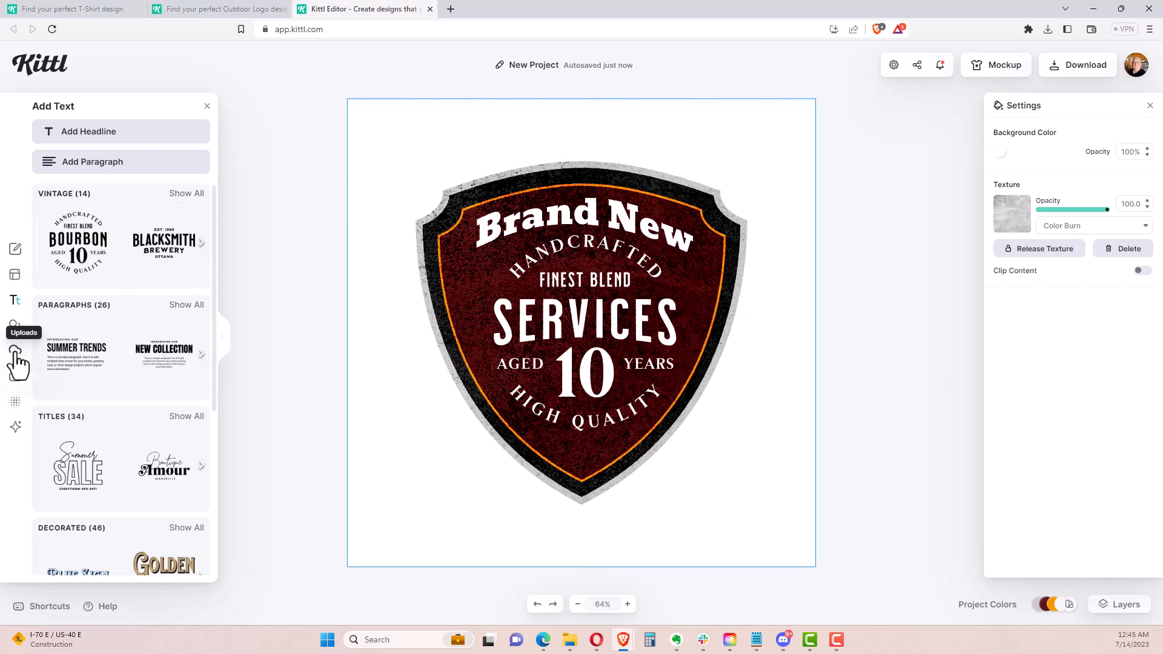
# Add the fan-shaped Spot Elements ornament, shrink it to about half size and place it under HIGH QUALITY in the shield's tip
pyautogui.click(15, 327)
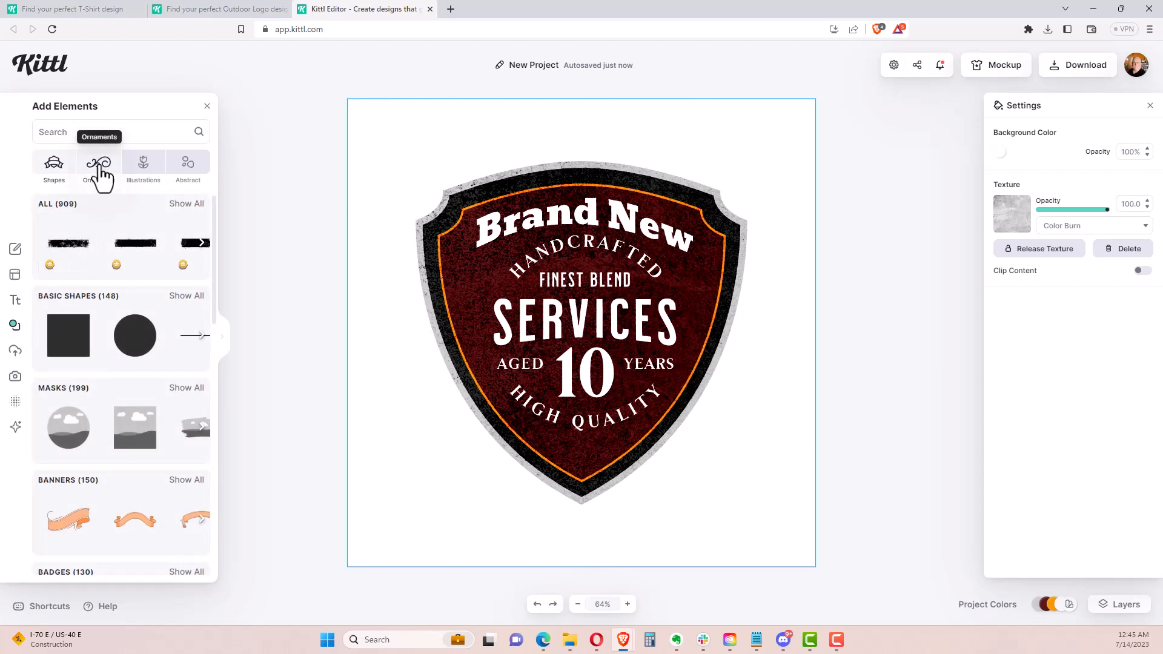
pyautogui.click(61, 174)
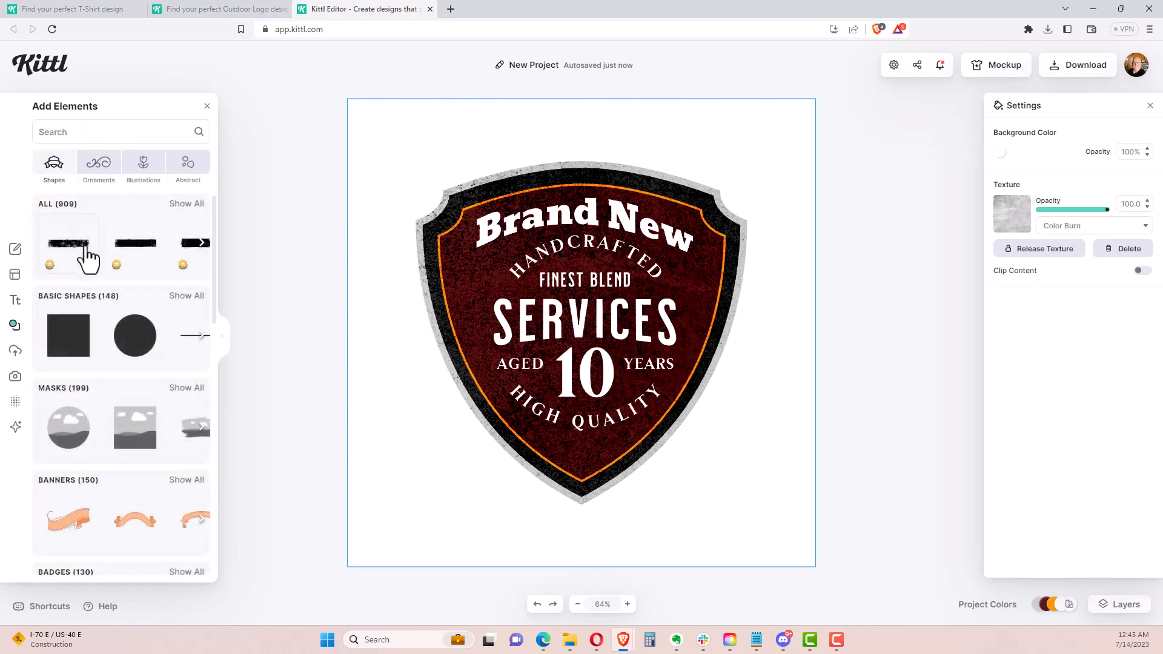
pyautogui.click(96, 173)
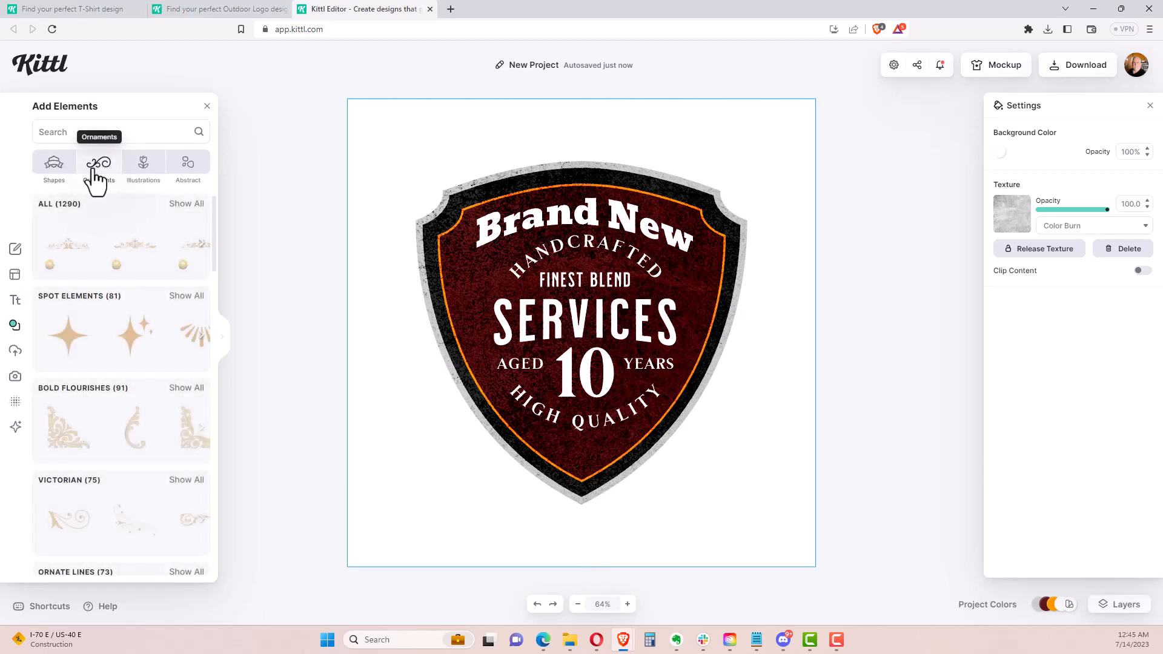
pyautogui.click(191, 342)
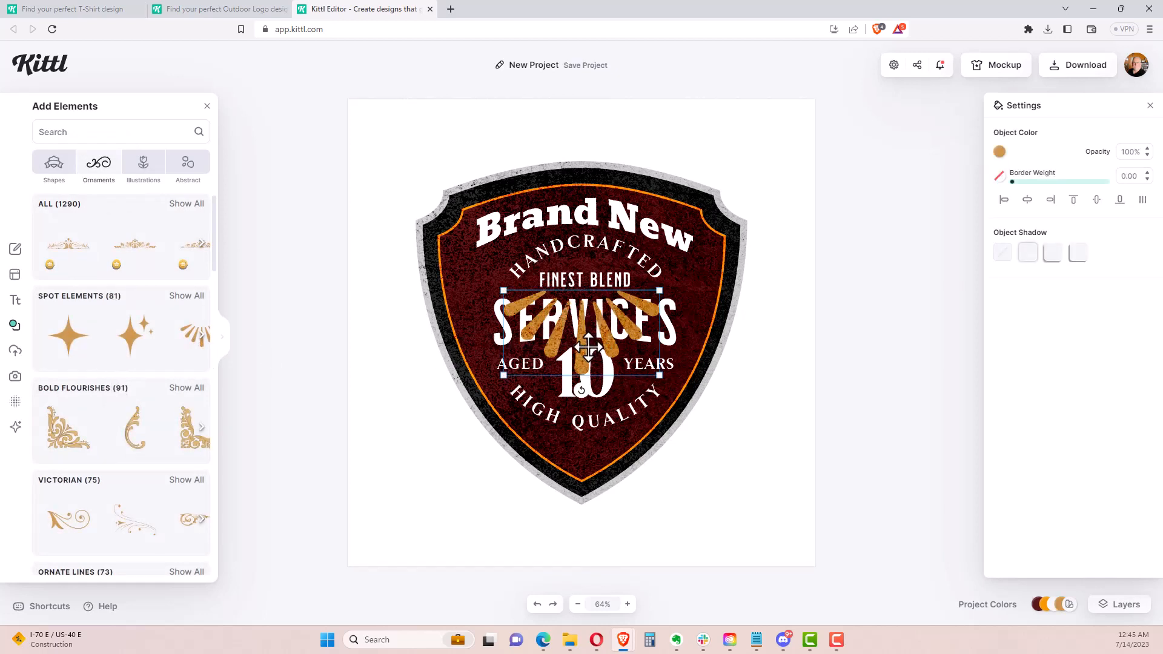
pyautogui.moveTo(583, 343); pyautogui.dragTo(582, 462)
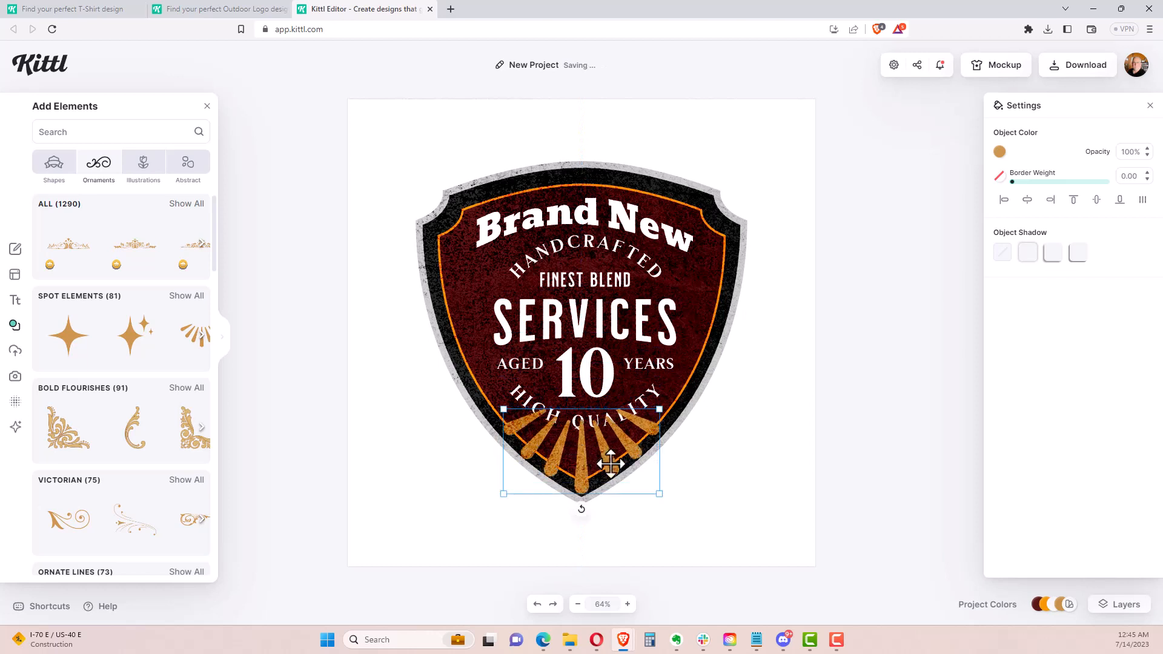
pyautogui.moveTo(657, 495); pyautogui.dragTo(588, 462)
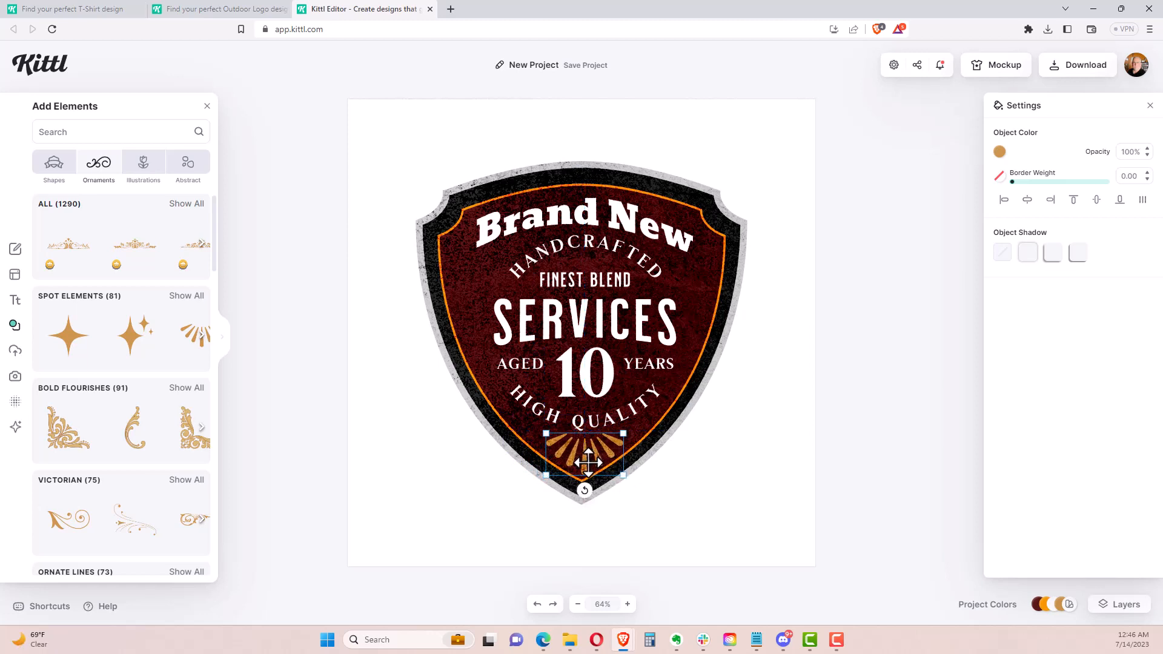
pyautogui.click(717, 462)
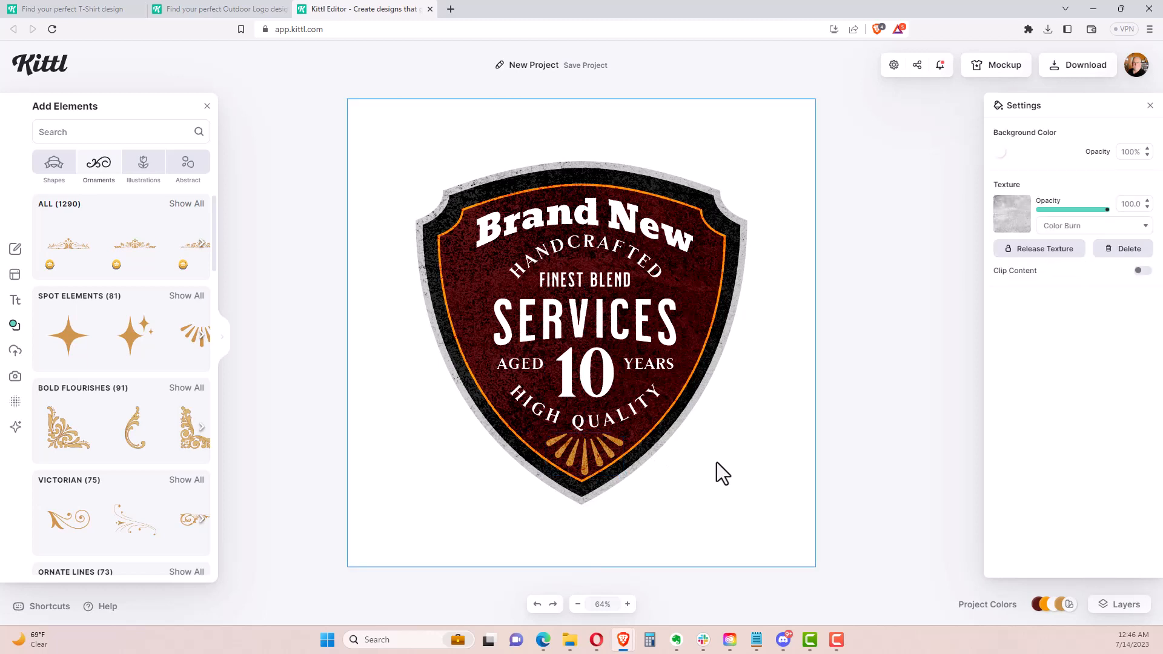
# Nudge the fan ornament four steps left to center it in the shield's tip and deselect everything
pyautogui.click(588, 458)
pyautogui.press('Left')
pyautogui.press('Left')
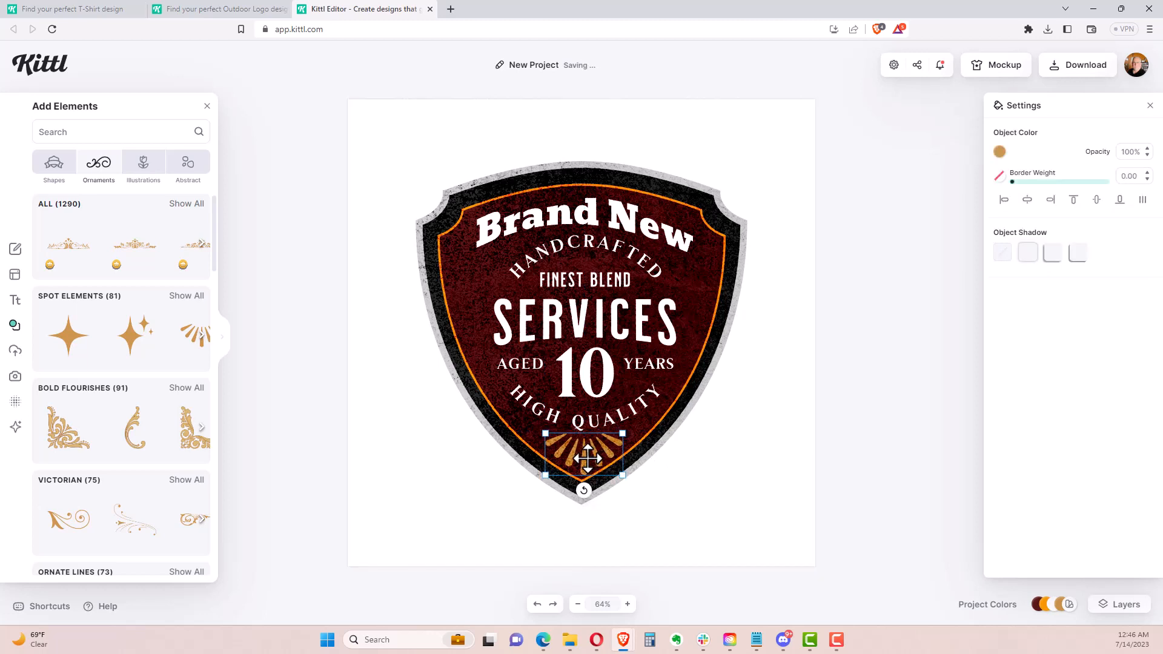
pyautogui.press('Left')
pyautogui.press('Left')
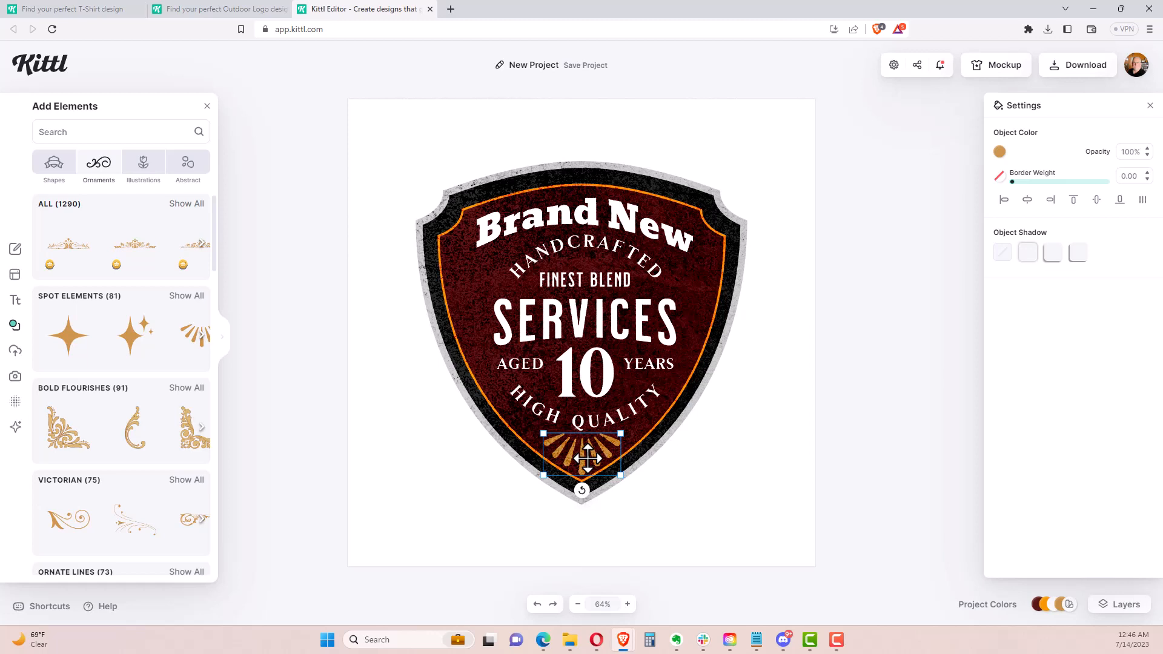
pyautogui.click(702, 462)
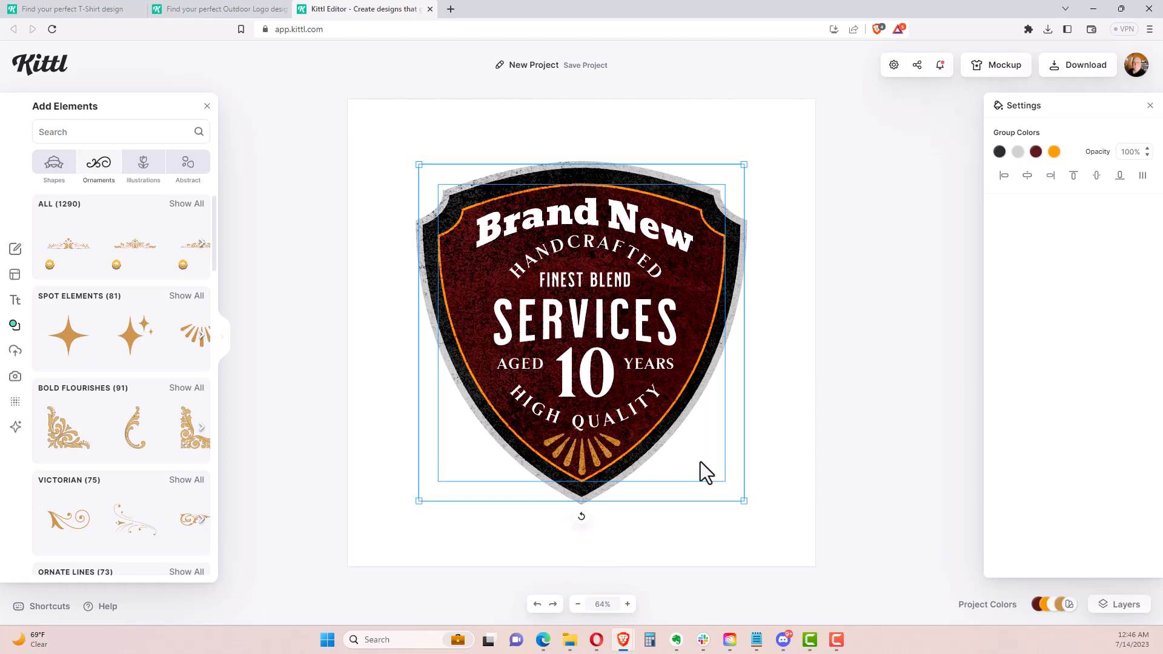
pyautogui.click(797, 308)
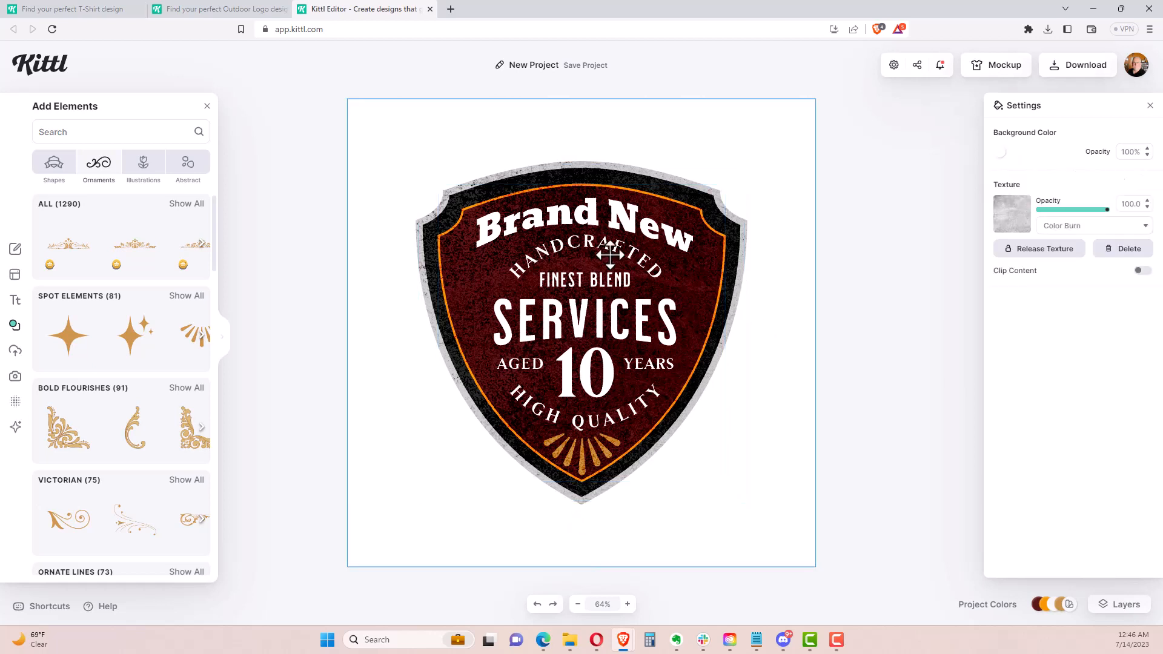
# Browse the full Spot Elements ornament collection for further decorations
pyautogui.click(188, 296)
pyautogui.scroll(-10, 189, 343)
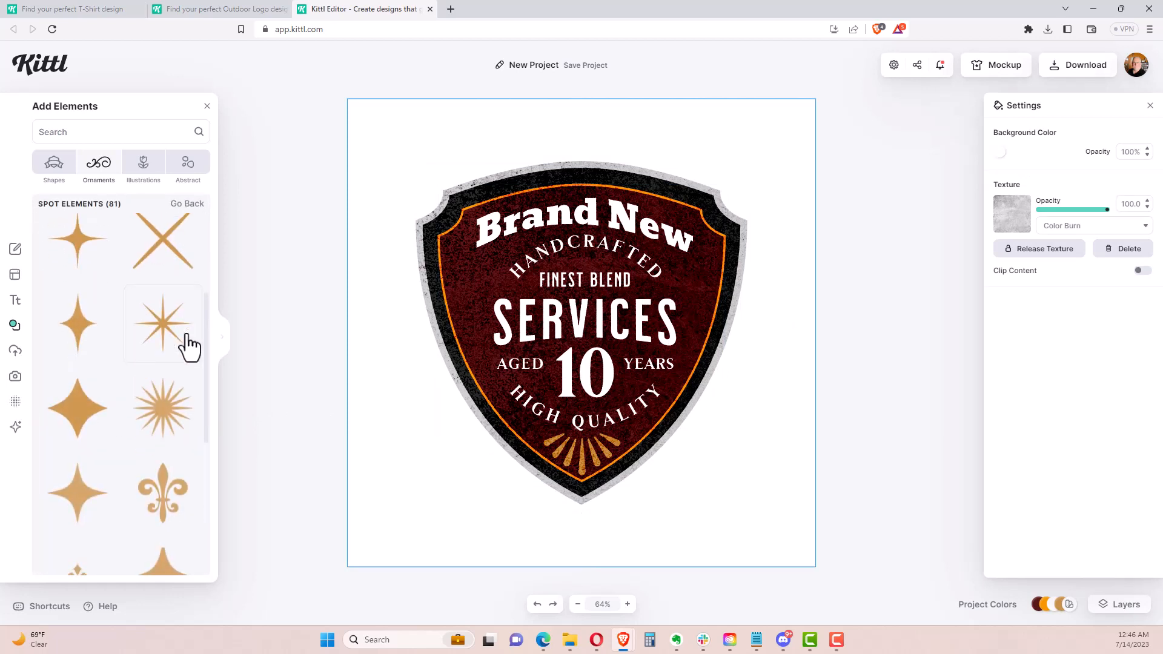
pyautogui.scroll(-10, 190, 343)
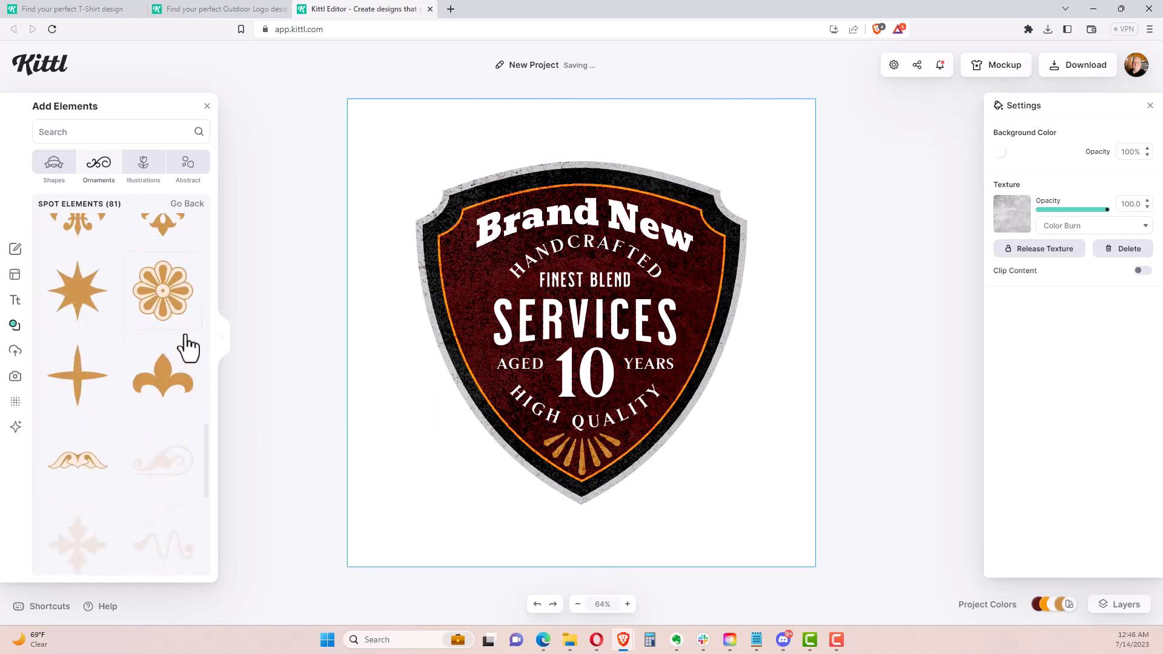
pyautogui.scroll(-10, 187, 346)
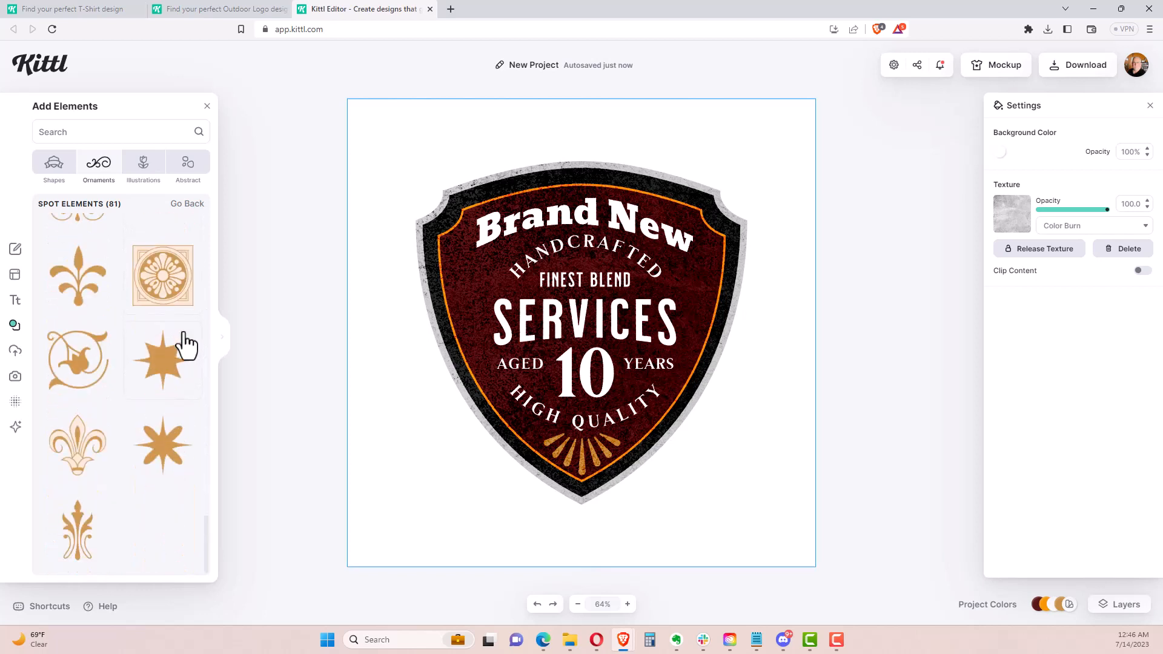
# Leave the Spot Elements collection, shift the arched "Brand New" headline slightly right and deselect it
pyautogui.click(246, 294)
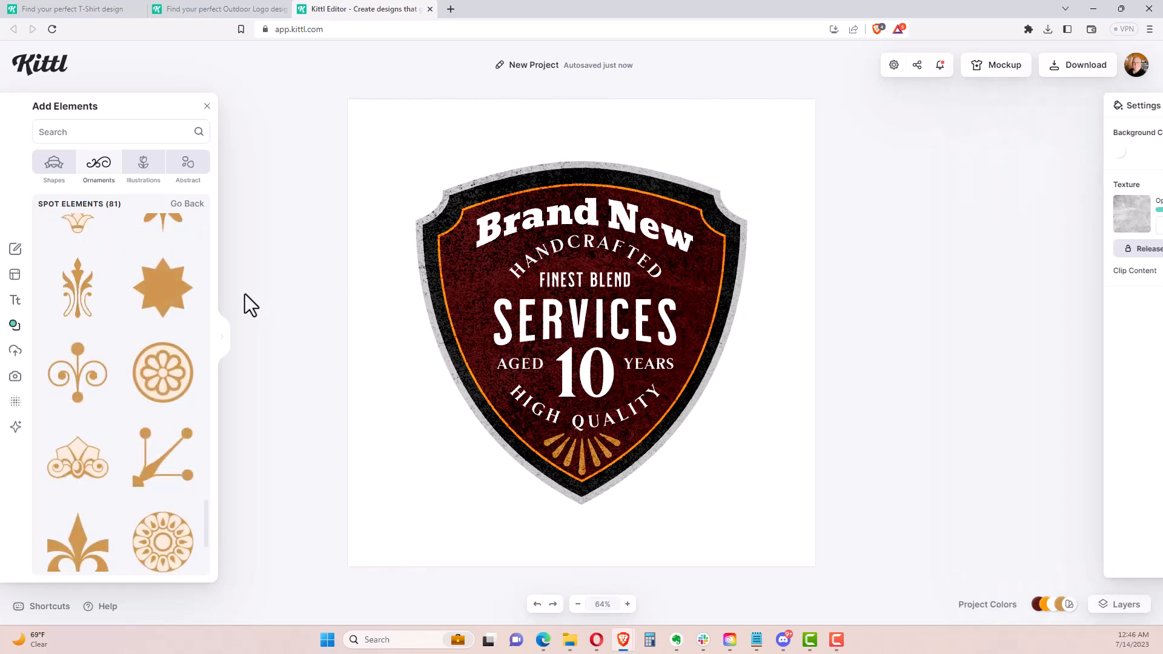
pyautogui.click(187, 204)
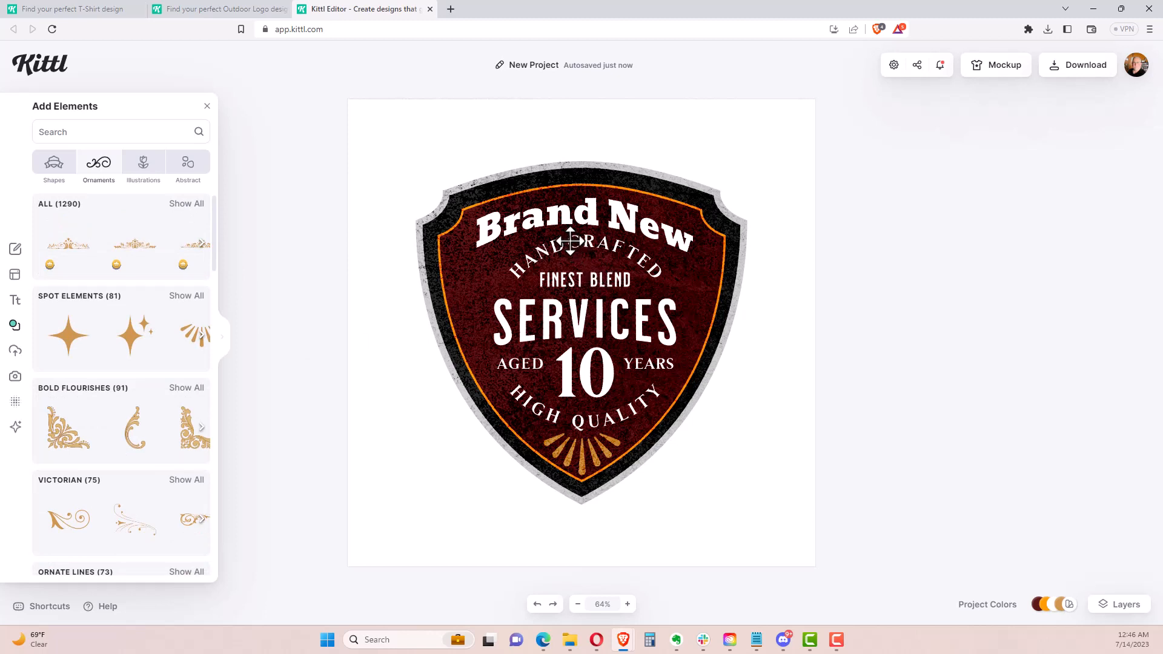
pyautogui.moveTo(570, 220); pyautogui.dragTo(579, 220)
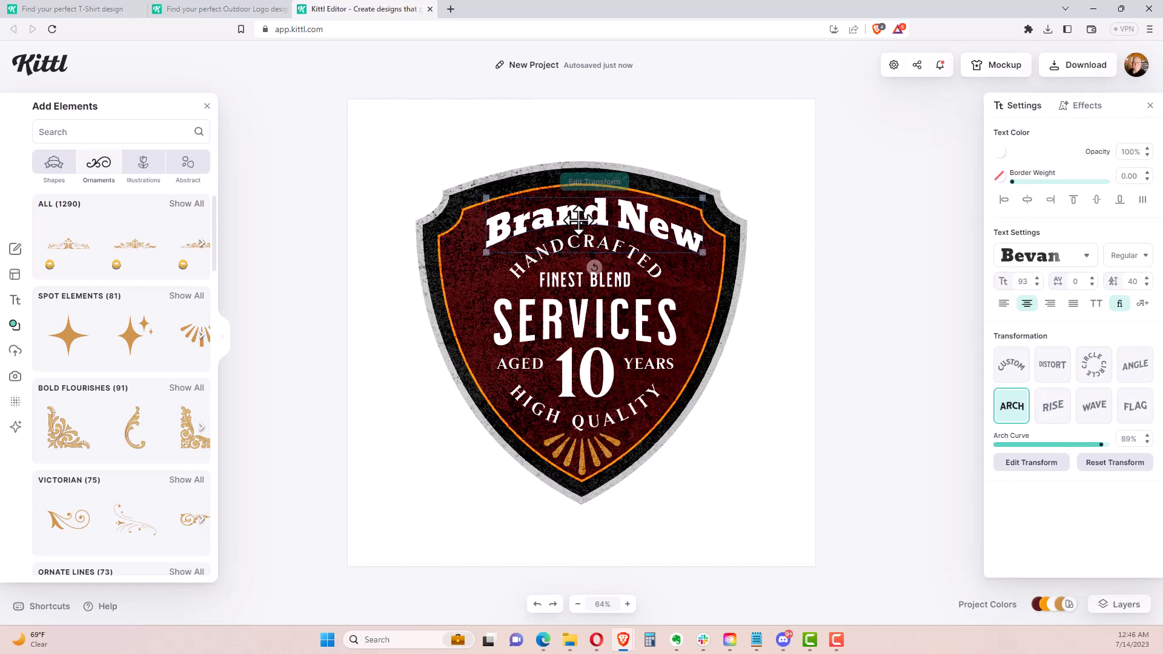
pyautogui.click(800, 351)
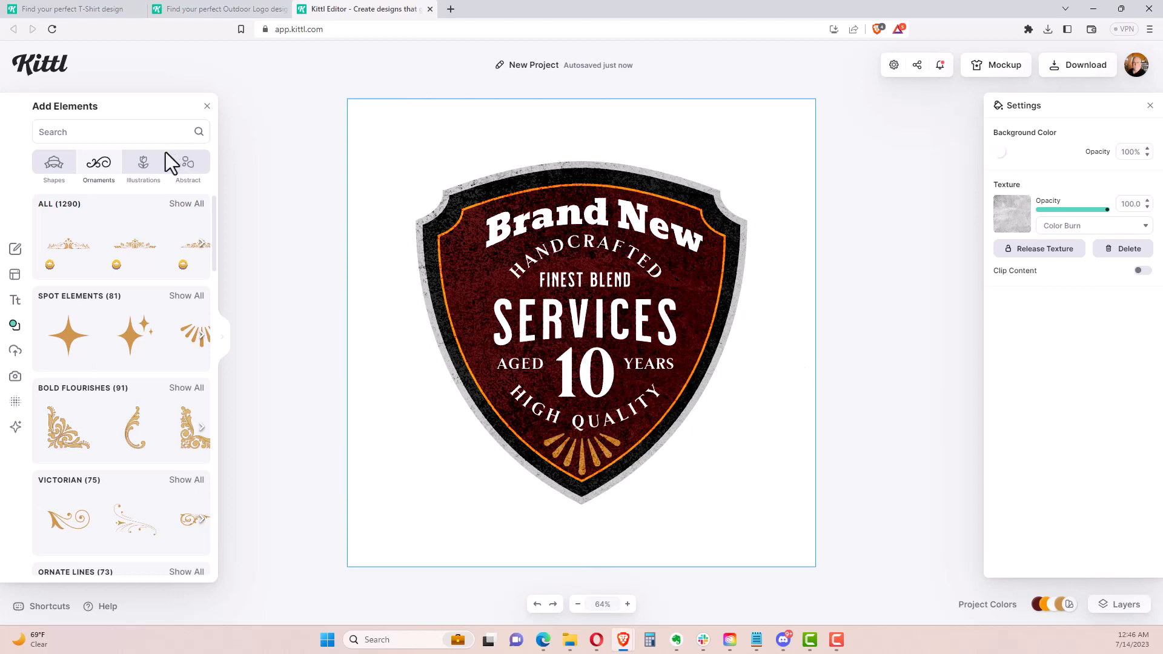
# Browse the full Emojis collection among the illustrations
pyautogui.click(155, 171)
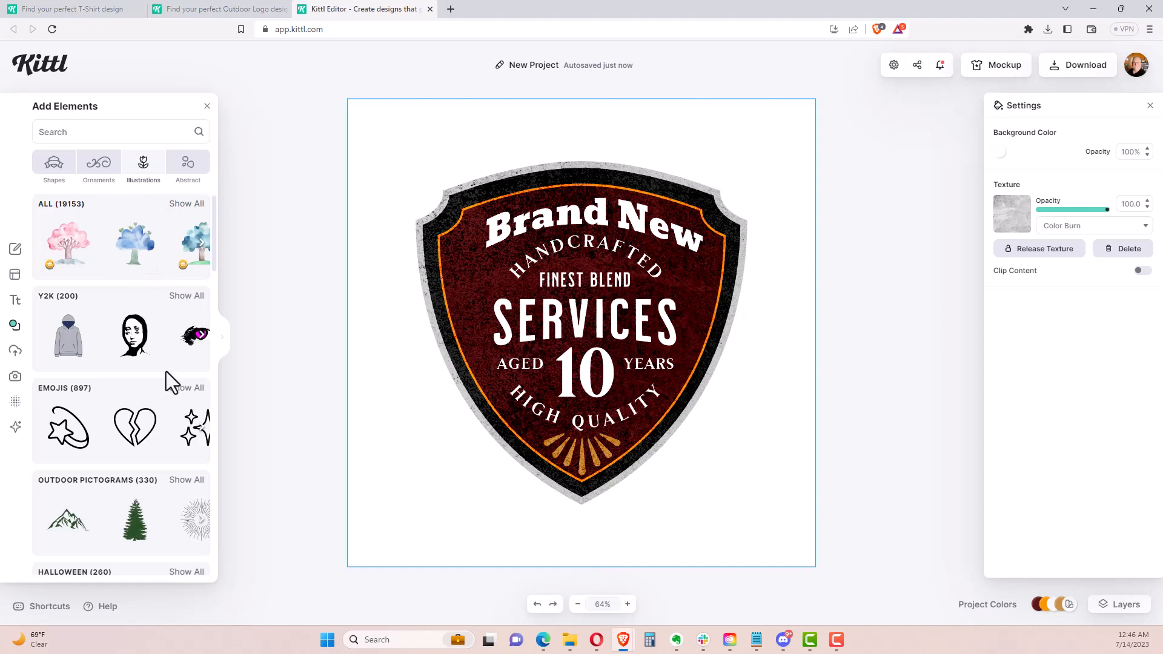
pyautogui.click(183, 389)
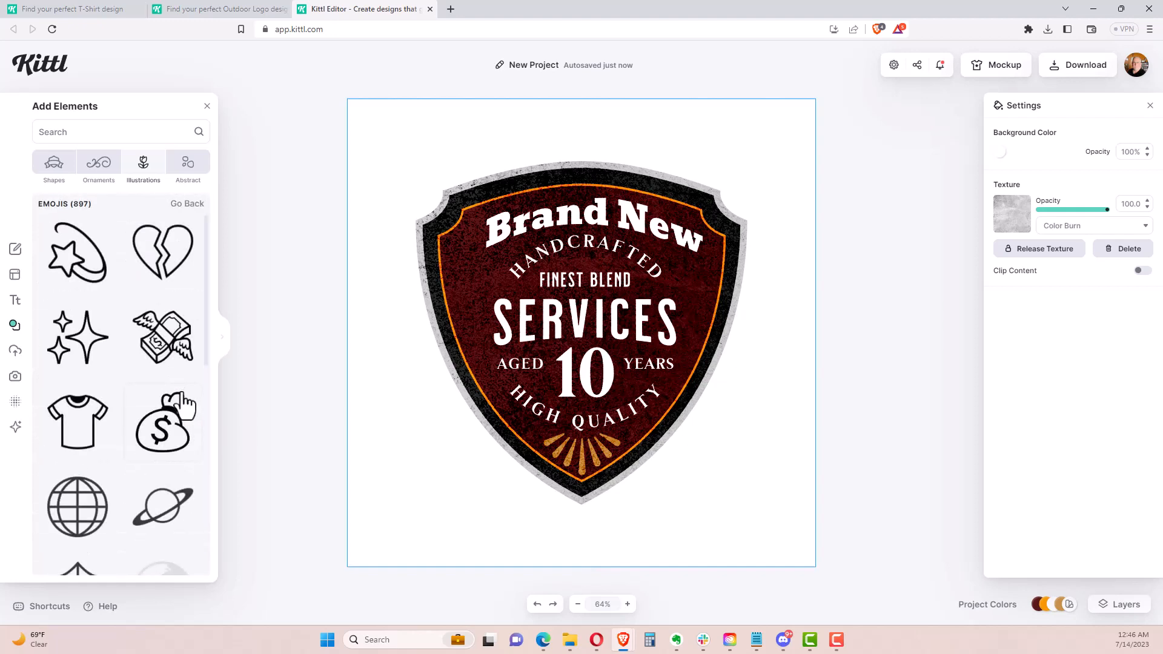
pyautogui.scroll(-8, 184, 405)
pyautogui.scroll(-1, 182, 399)
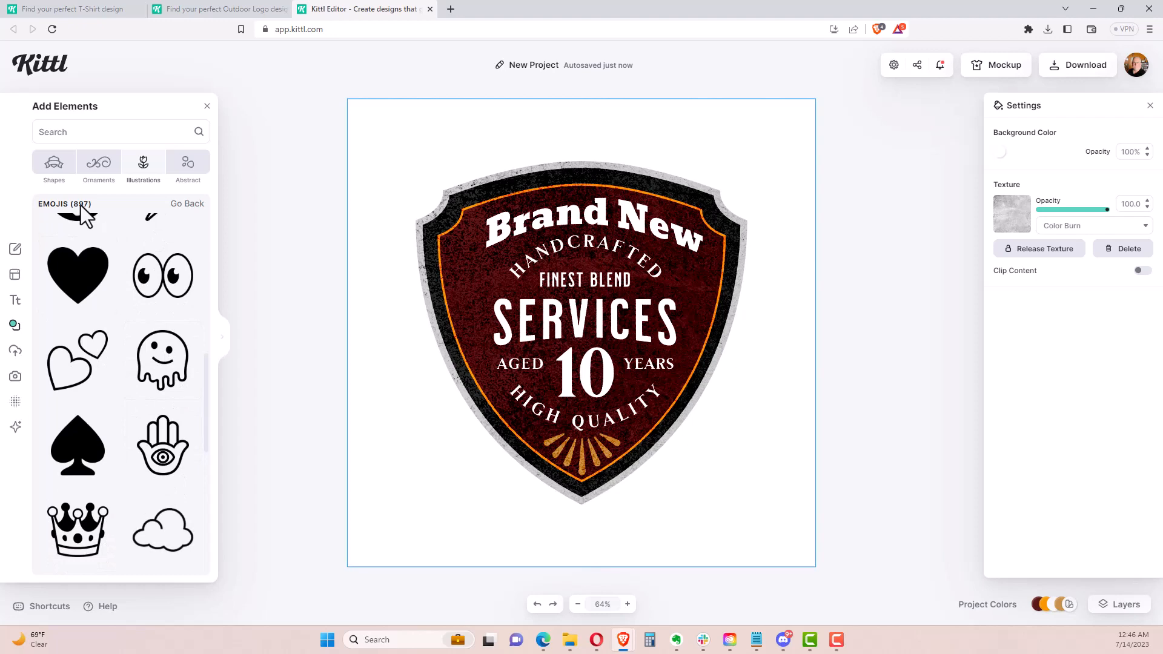
pyautogui.scroll(-5, 124, 335)
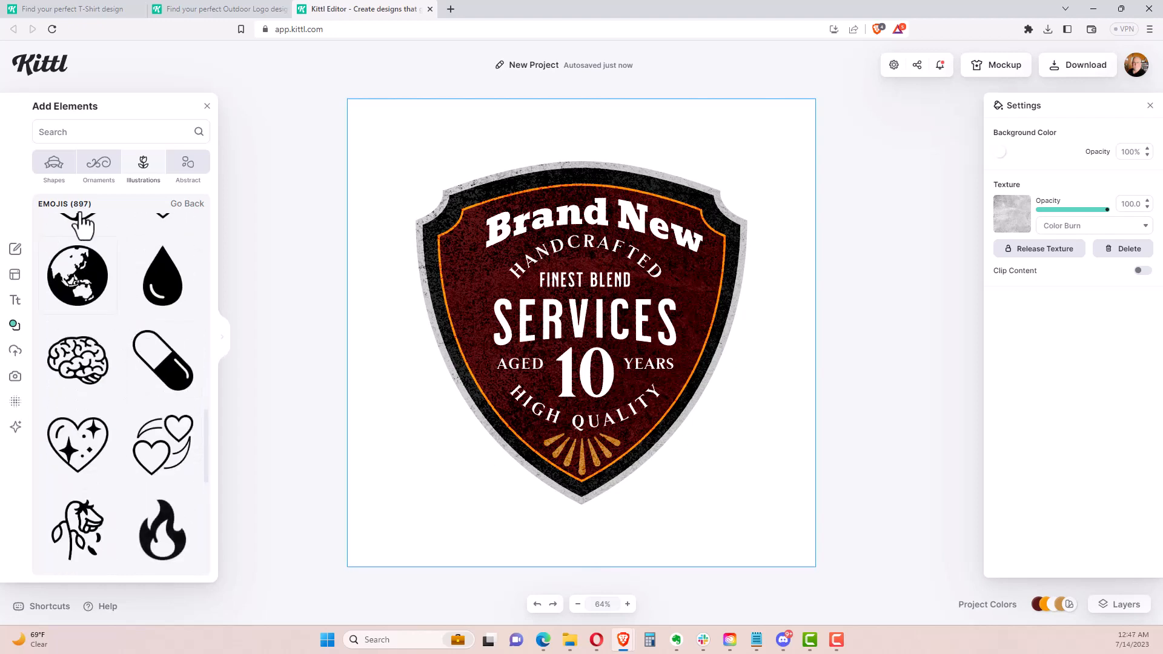
# Search the elements for "heart" and look through the matching artwork
pyautogui.click(80, 132)
pyautogui.write('Heart')
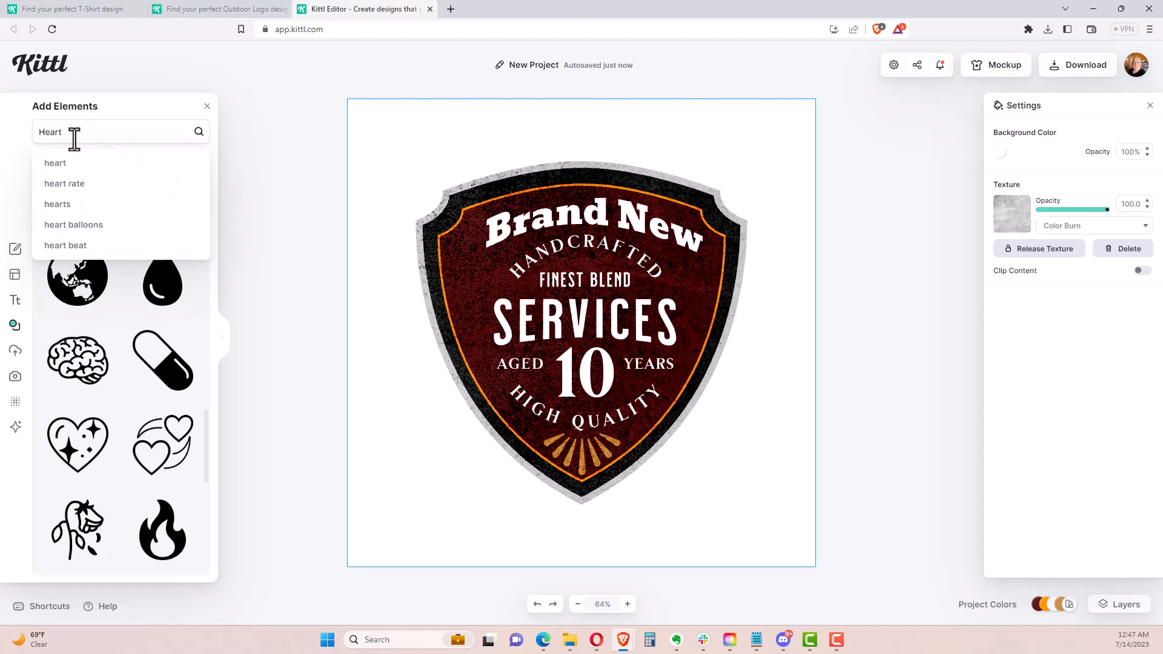
pyautogui.click(84, 164)
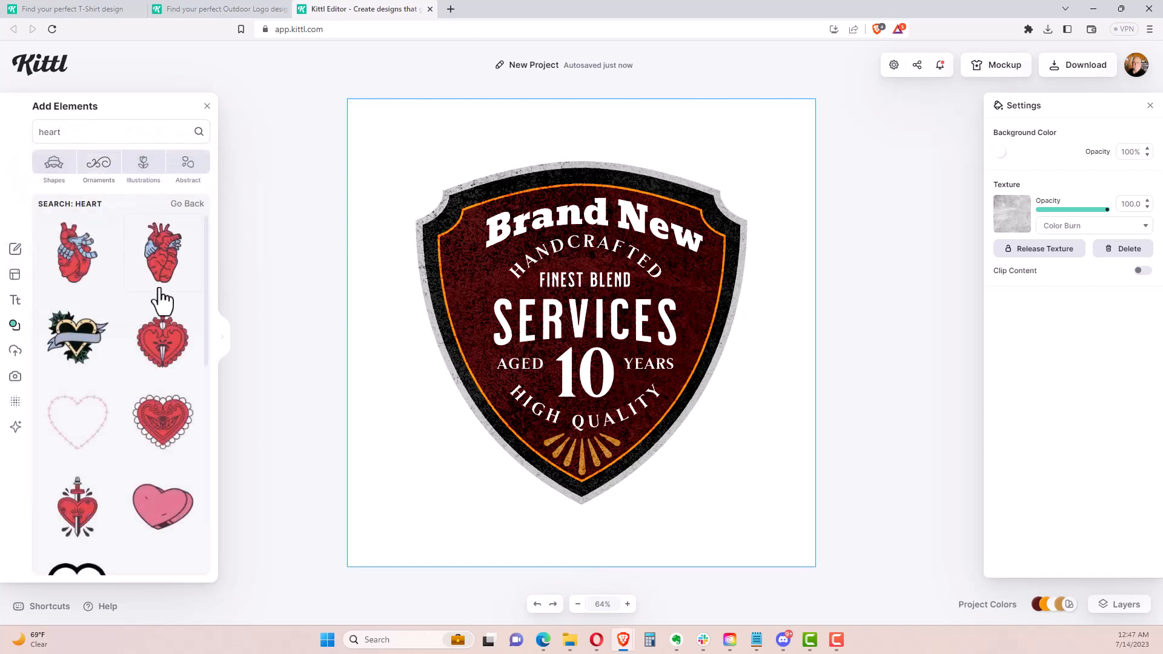
pyautogui.scroll(-8, 169, 306)
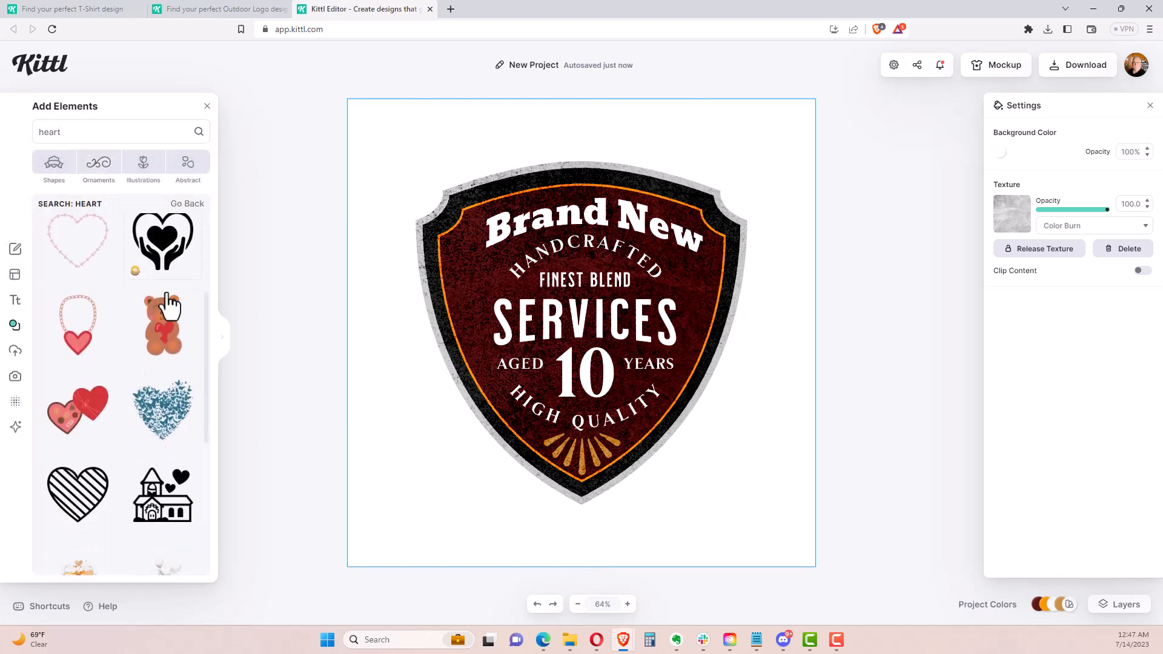
pyautogui.scroll(-6, 169, 304)
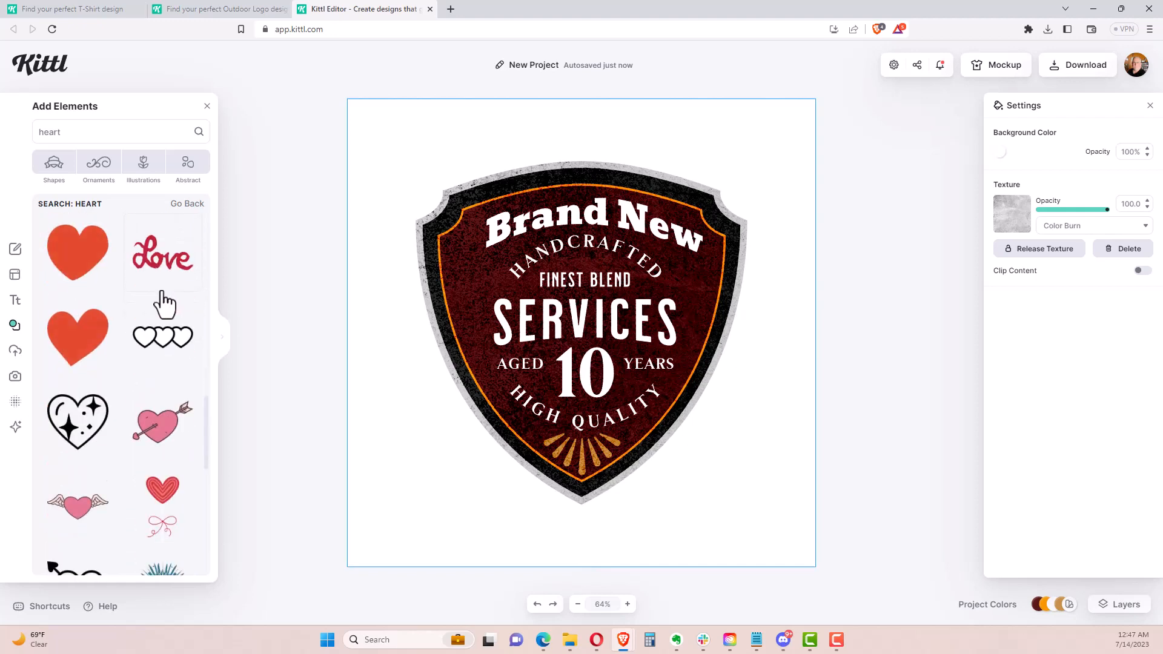
pyautogui.scroll(4, 161, 300)
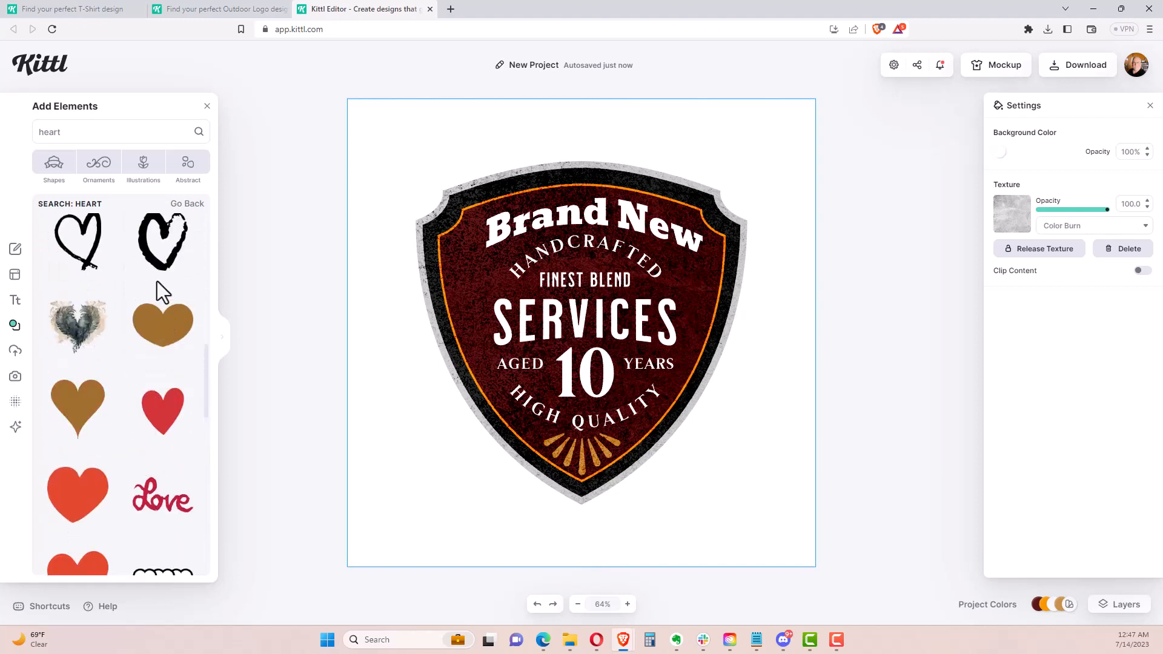
# Add the round ink blot from the abstract Splatter elements and enlarge it over the middle of the shield
pyautogui.click(189, 176)
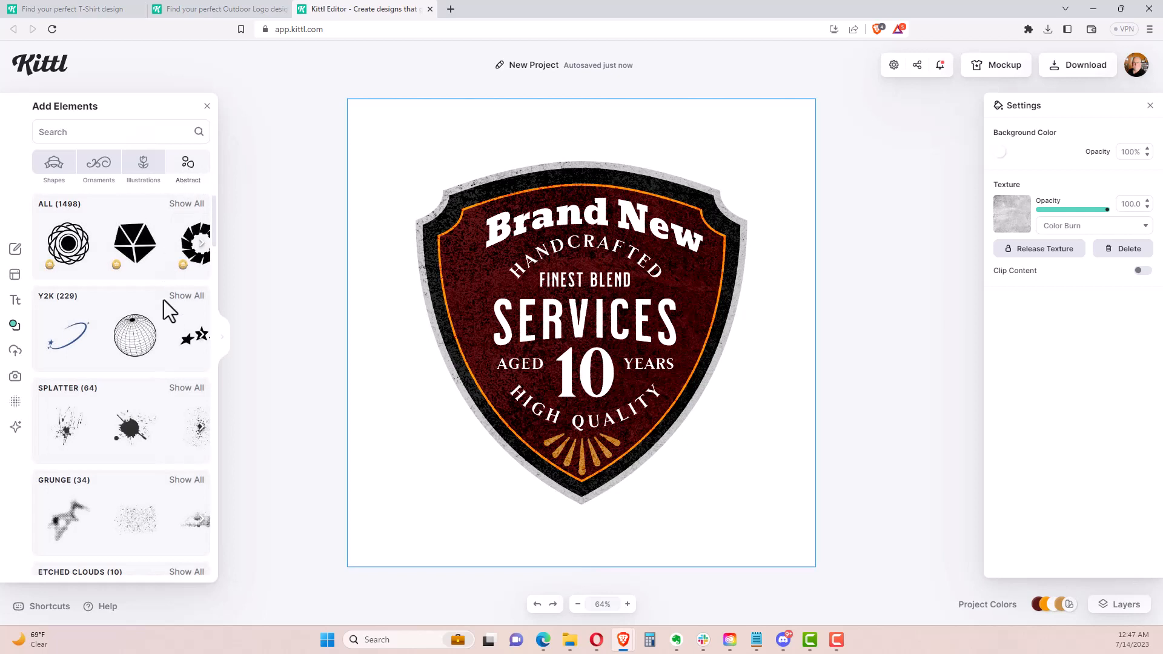
pyautogui.scroll(-3, 170, 319)
pyautogui.scroll(2, 167, 317)
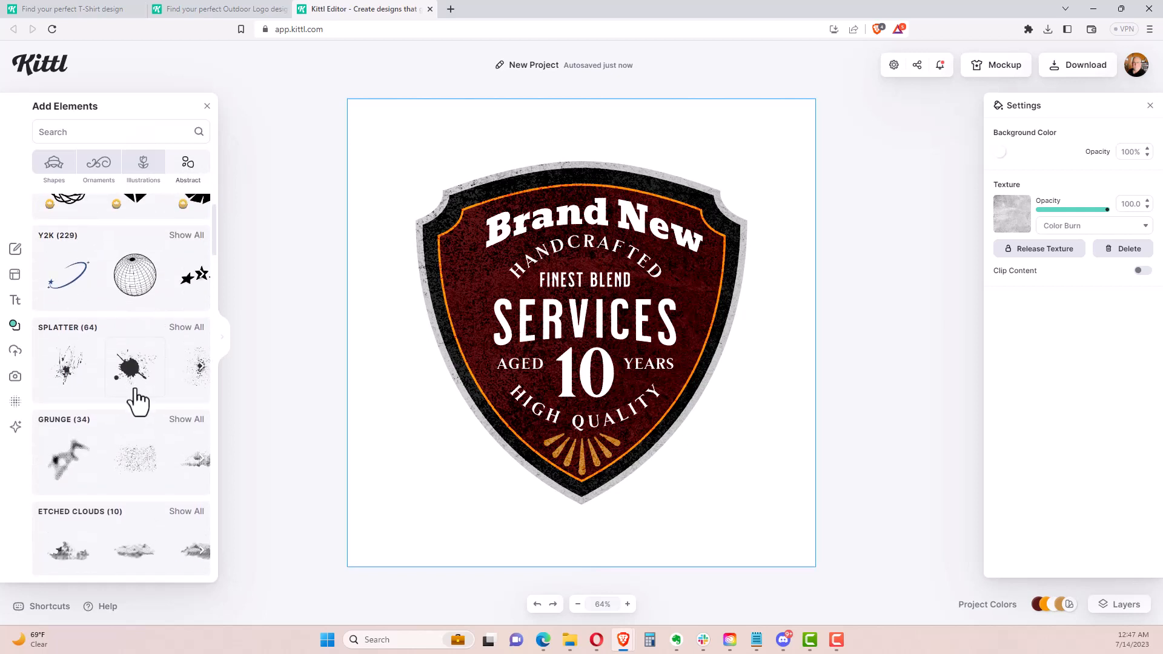
pyautogui.scroll(-2, 143, 388)
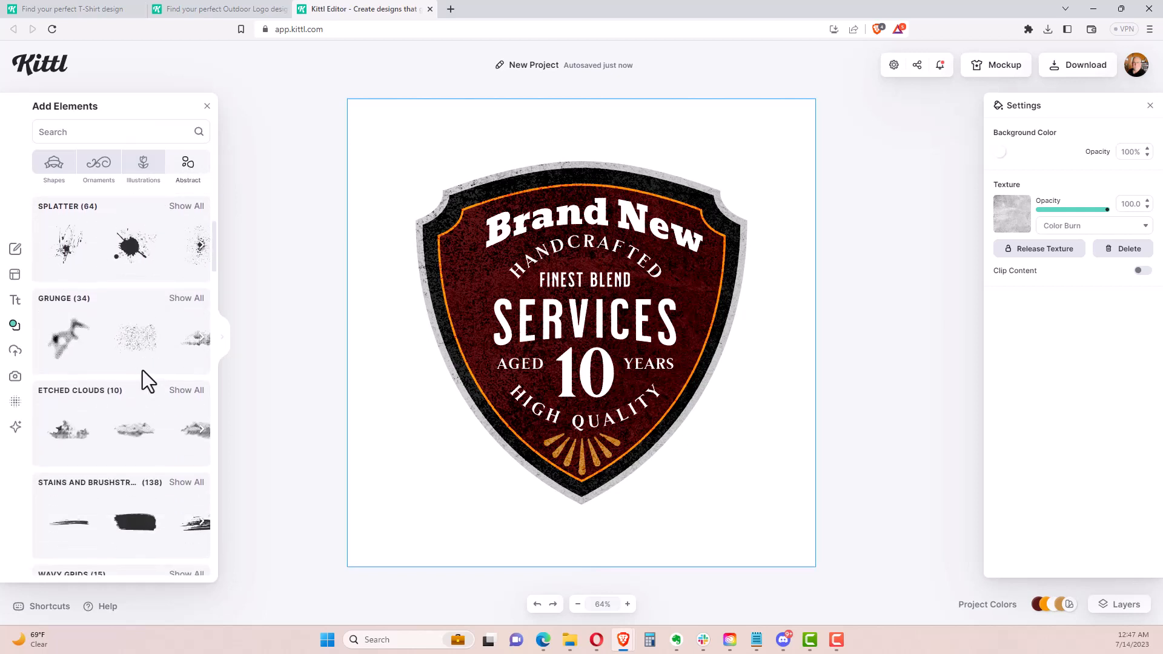
pyautogui.scroll(1, 143, 369)
pyautogui.moveTo(130, 309); pyautogui.dragTo(493, 318)
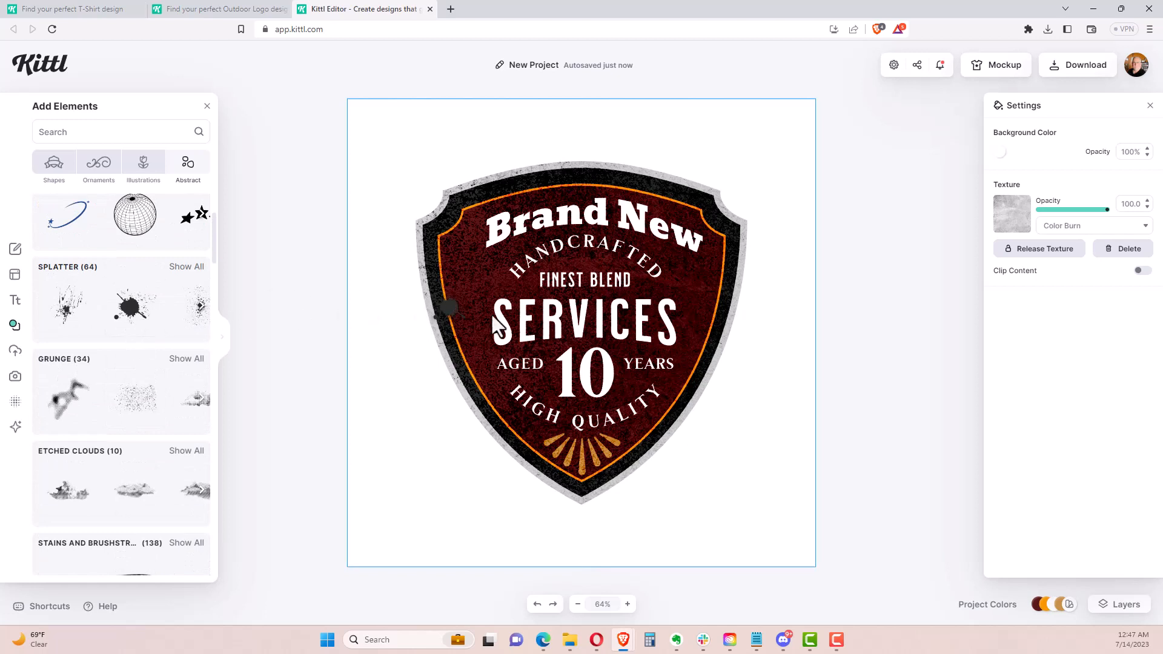
pyautogui.moveTo(572, 302); pyautogui.dragTo(691, 388)
pyautogui.moveTo(564, 280); pyautogui.dragTo(447, 233)
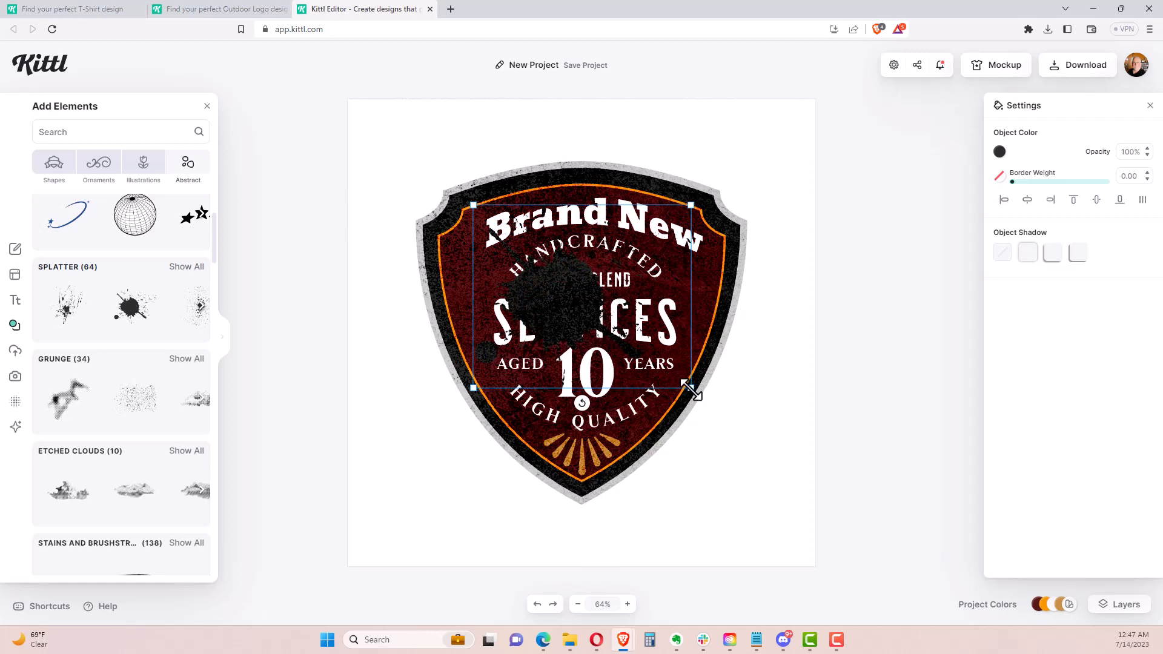
pyautogui.moveTo(690, 391); pyautogui.dragTo(735, 418)
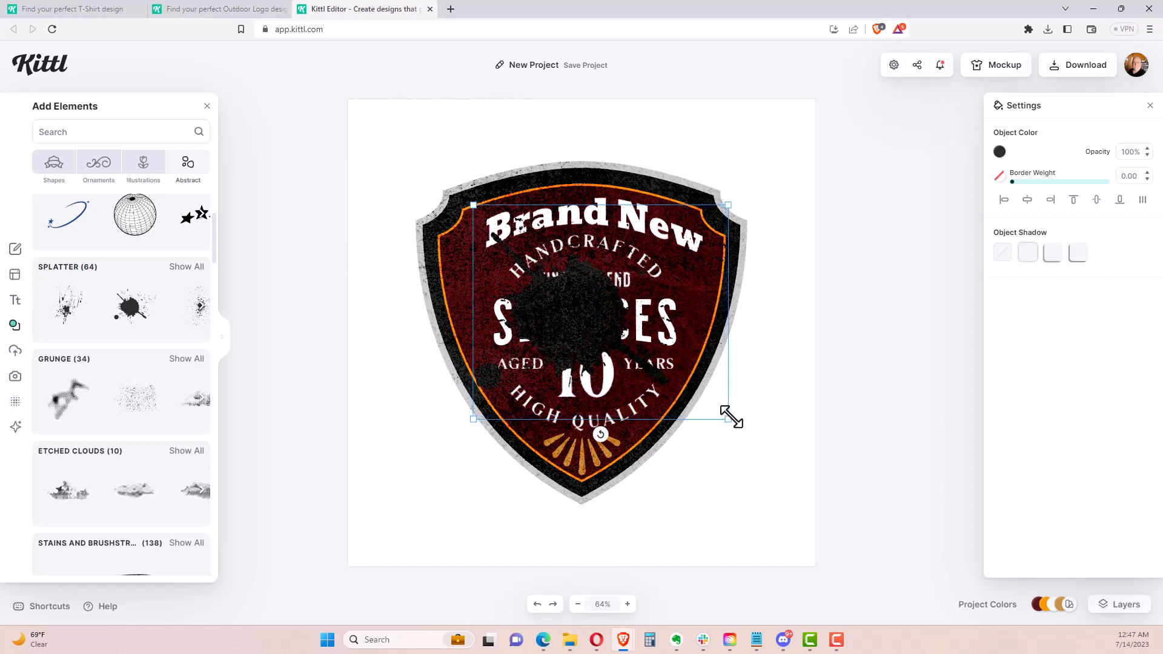
pyautogui.moveTo(591, 316); pyautogui.dragTo(581, 310)
# Send the ink splatter backward two levels so it sits behind the "Brand New" headline
pyautogui.rightClick(581, 308)
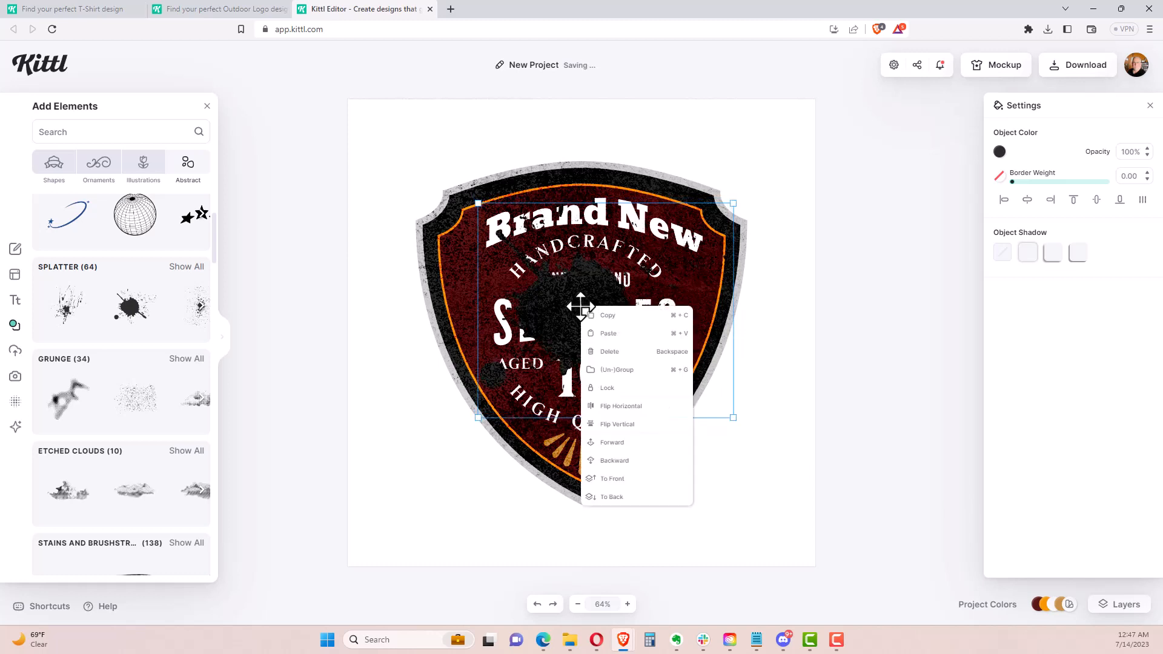
pyautogui.click(618, 461)
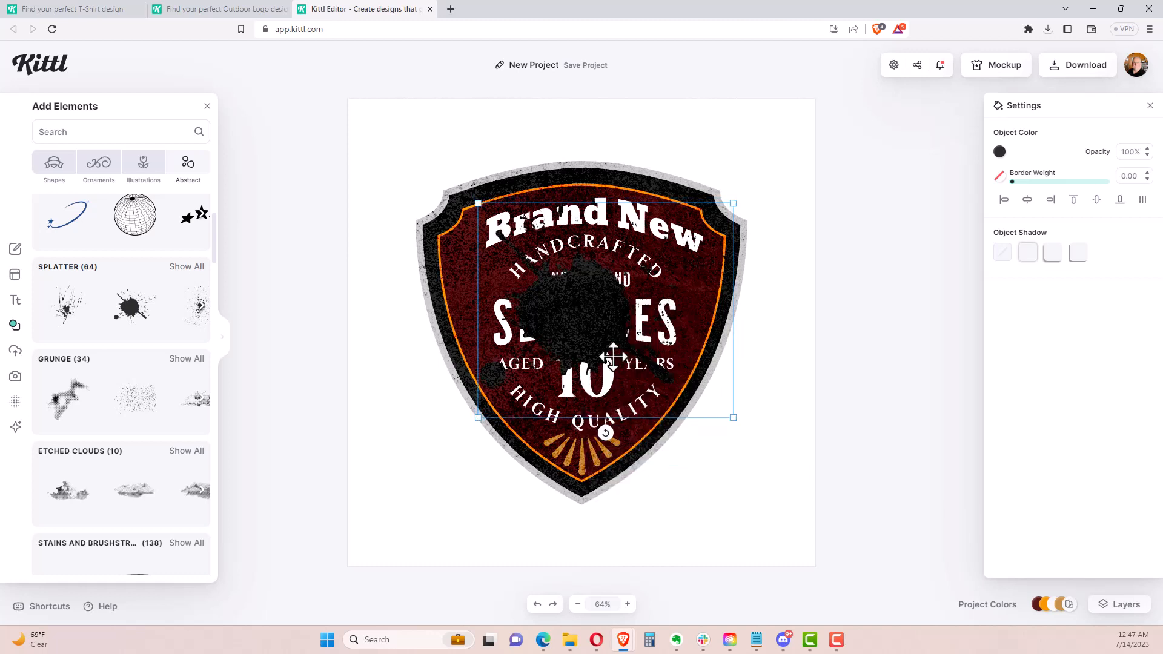
pyautogui.rightClick(587, 332)
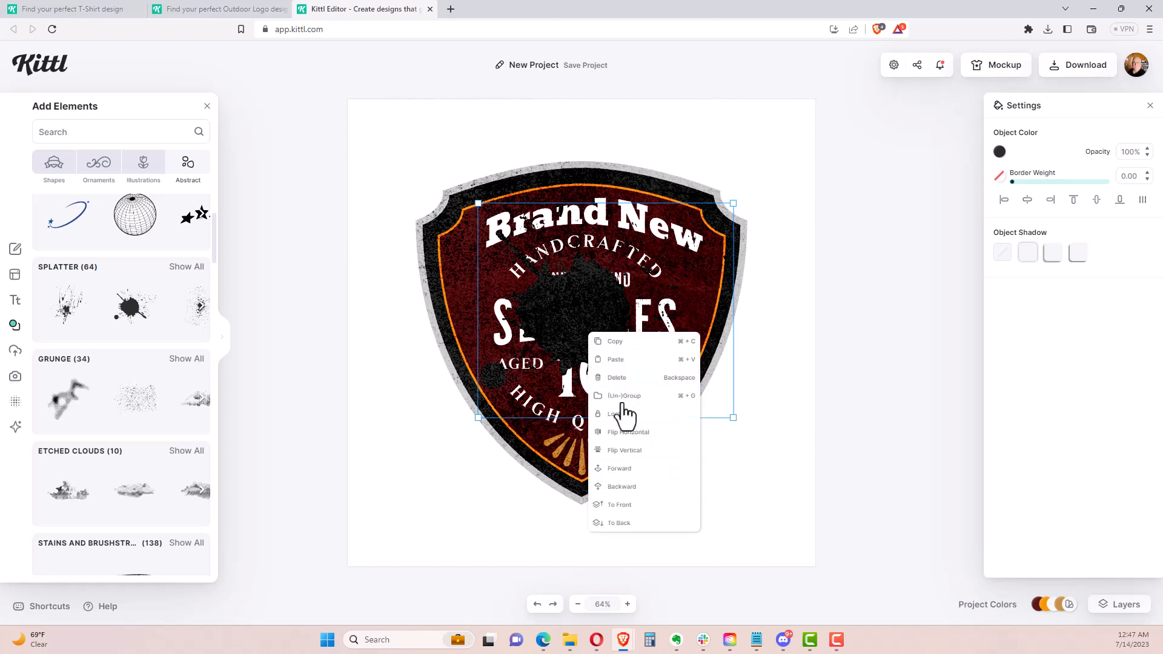
pyautogui.click(624, 451)
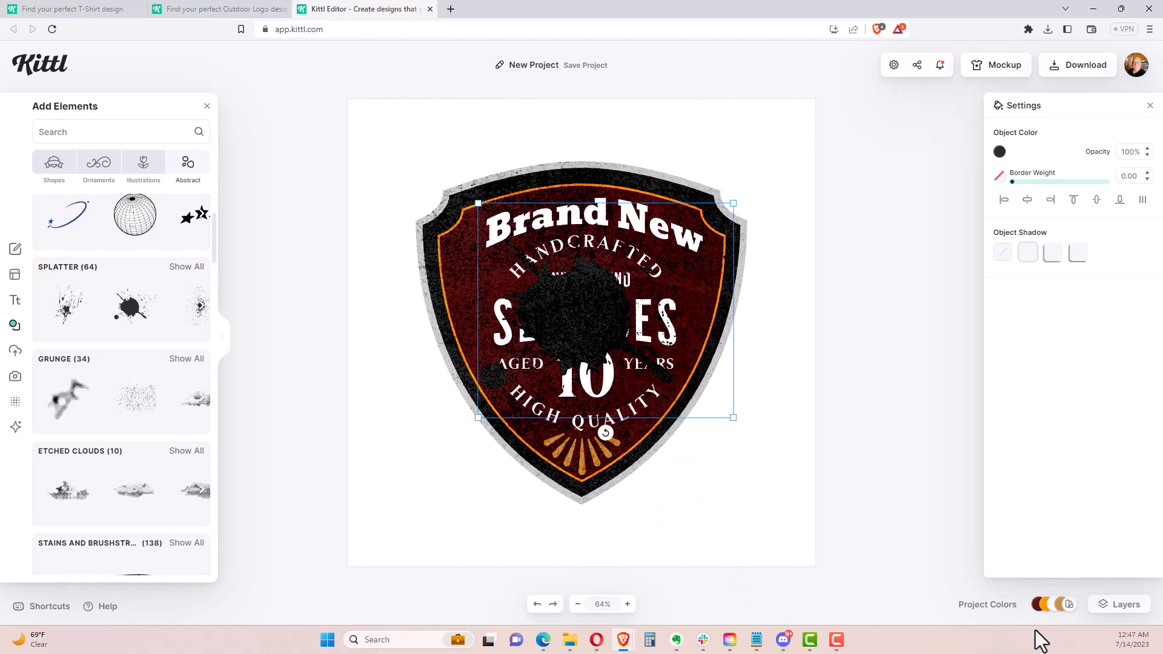
# Identify the splatter in the layer list by toggling its visibility, and reorder it below the text group
pyautogui.click(1113, 612)
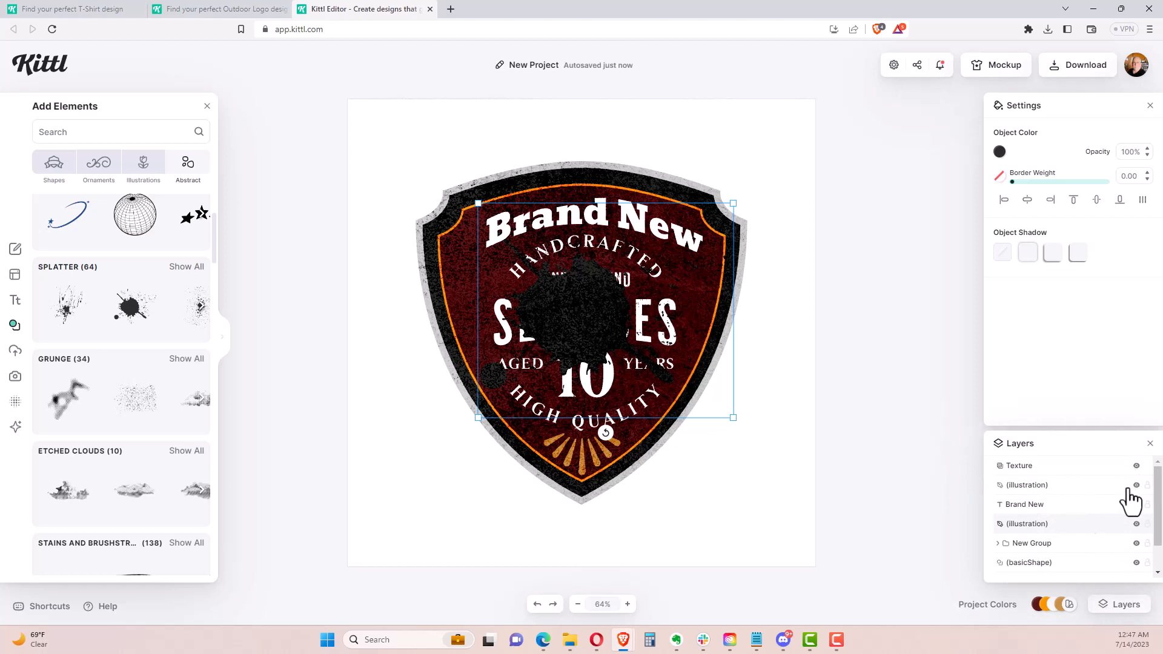
pyautogui.click(1137, 524)
pyautogui.click(1136, 524)
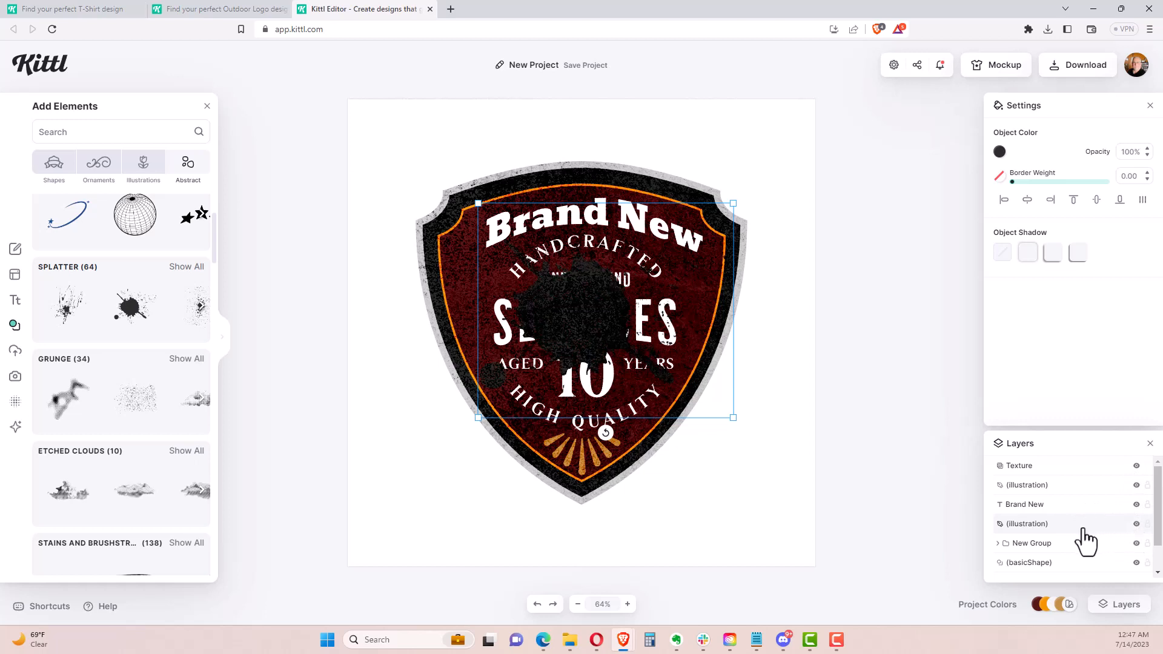
pyautogui.moveTo(1076, 529); pyautogui.dragTo(1076, 554)
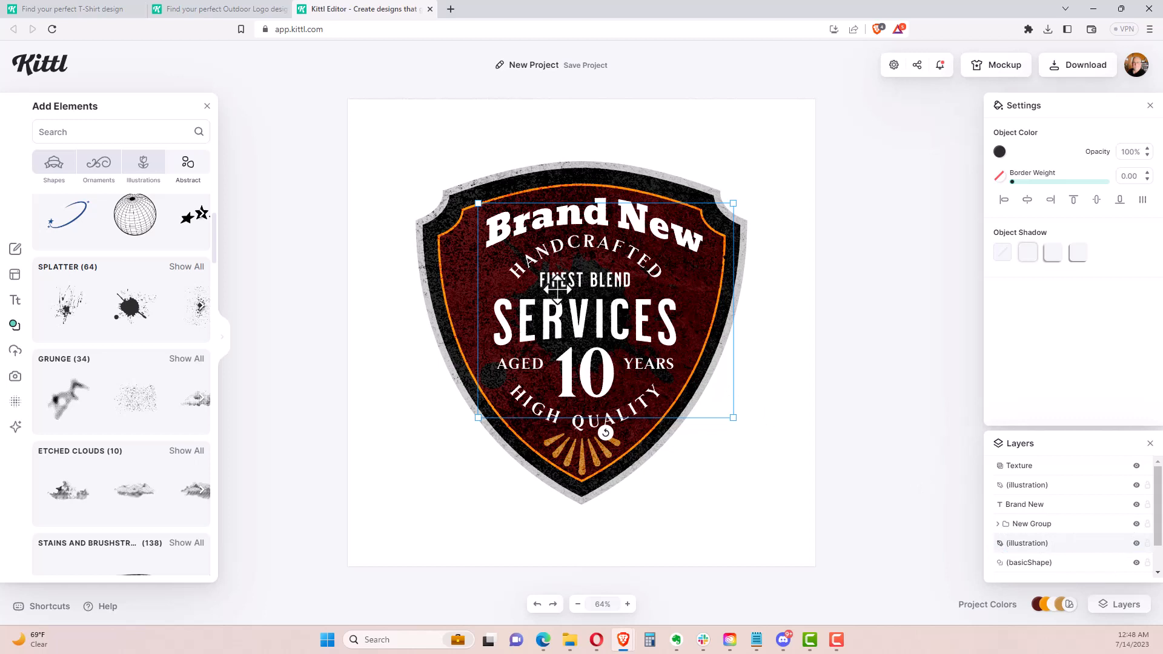
# Expand the text group, place the splatter layer inside it between "10" and "High Quality", and deselect everything
pyautogui.click(999, 524)
pyautogui.scroll(-2, 1035, 521)
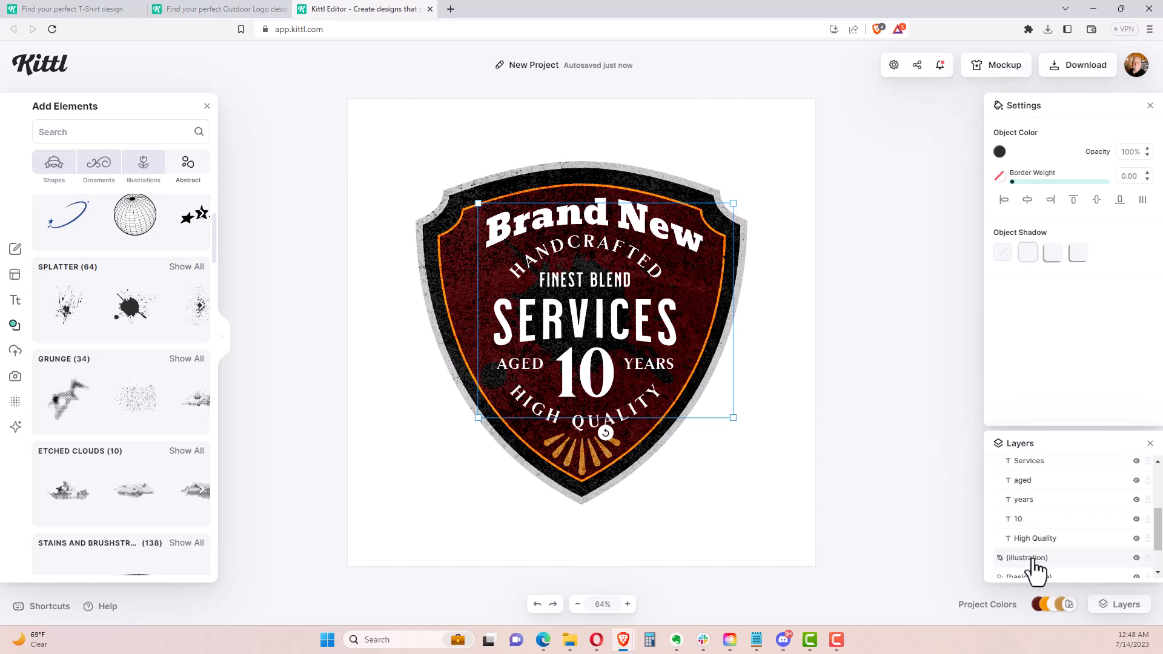
pyautogui.moveTo(1036, 568); pyautogui.dragTo(1032, 480)
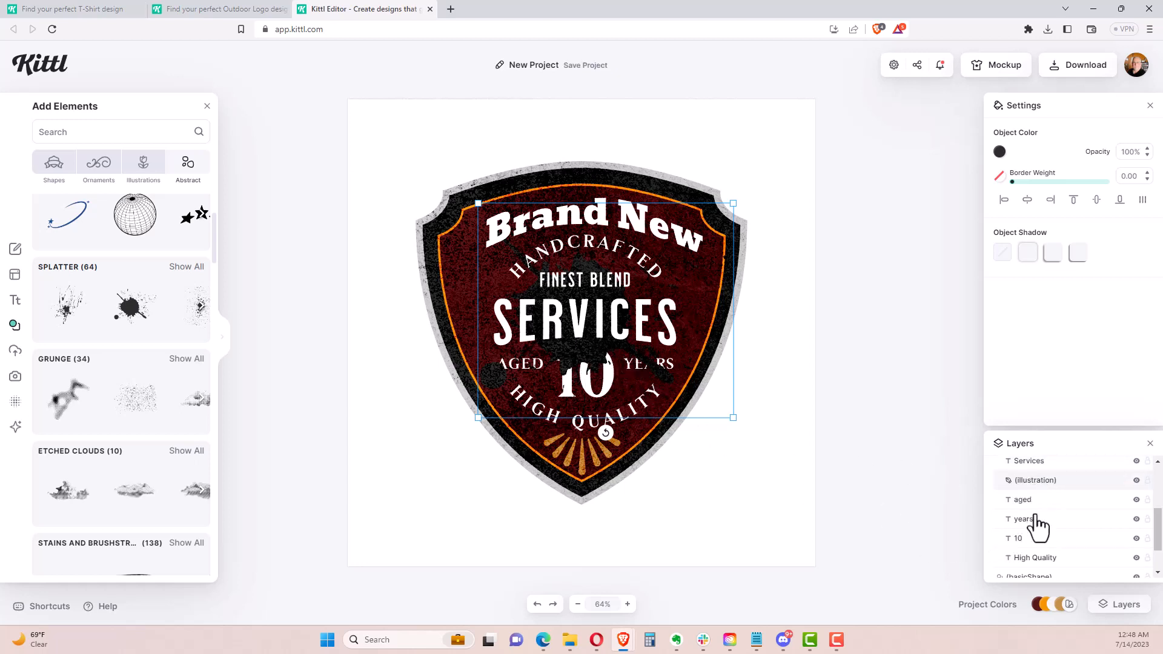
pyautogui.moveTo(1041, 485); pyautogui.dragTo(1038, 544)
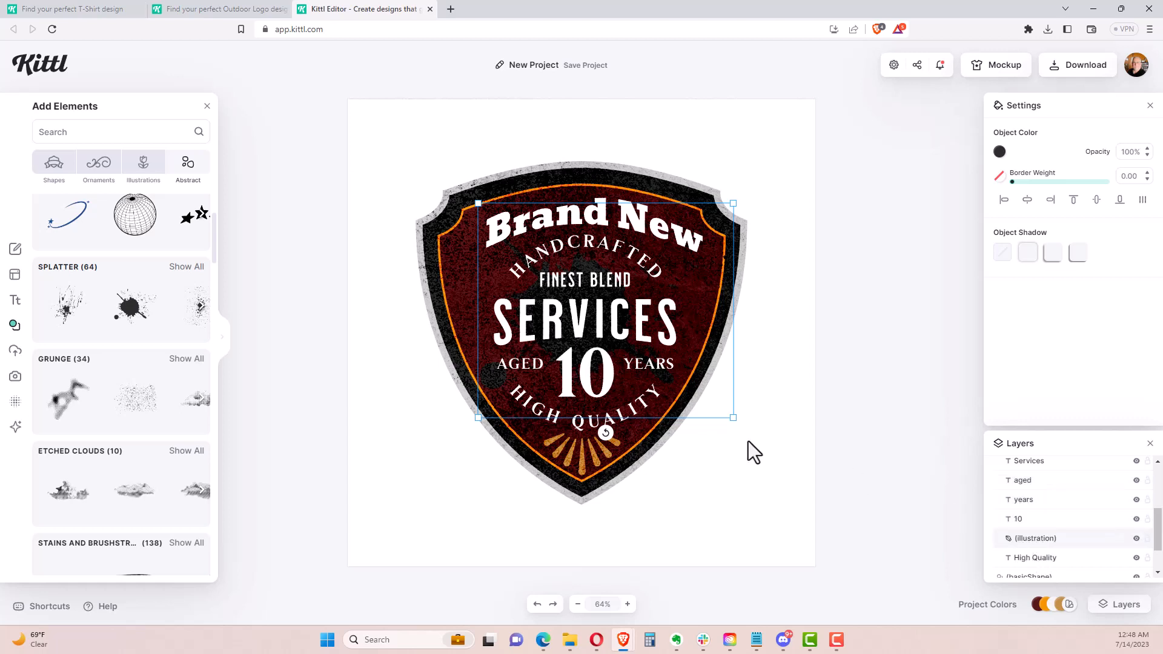
pyautogui.click(762, 367)
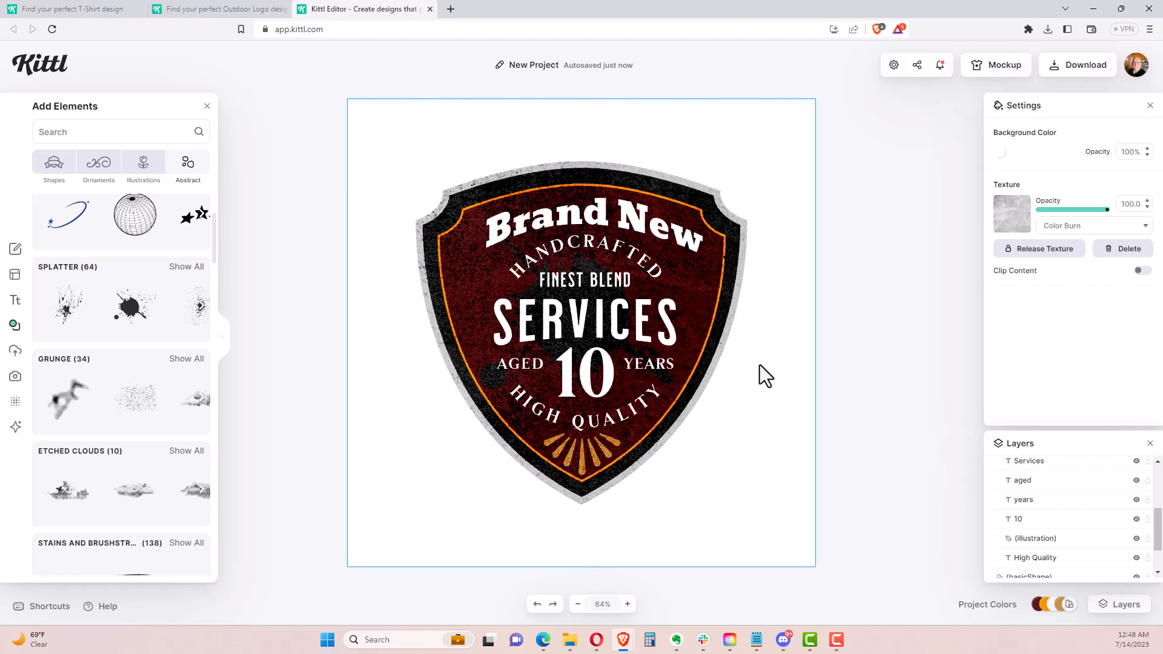
pyautogui.click(1028, 547)
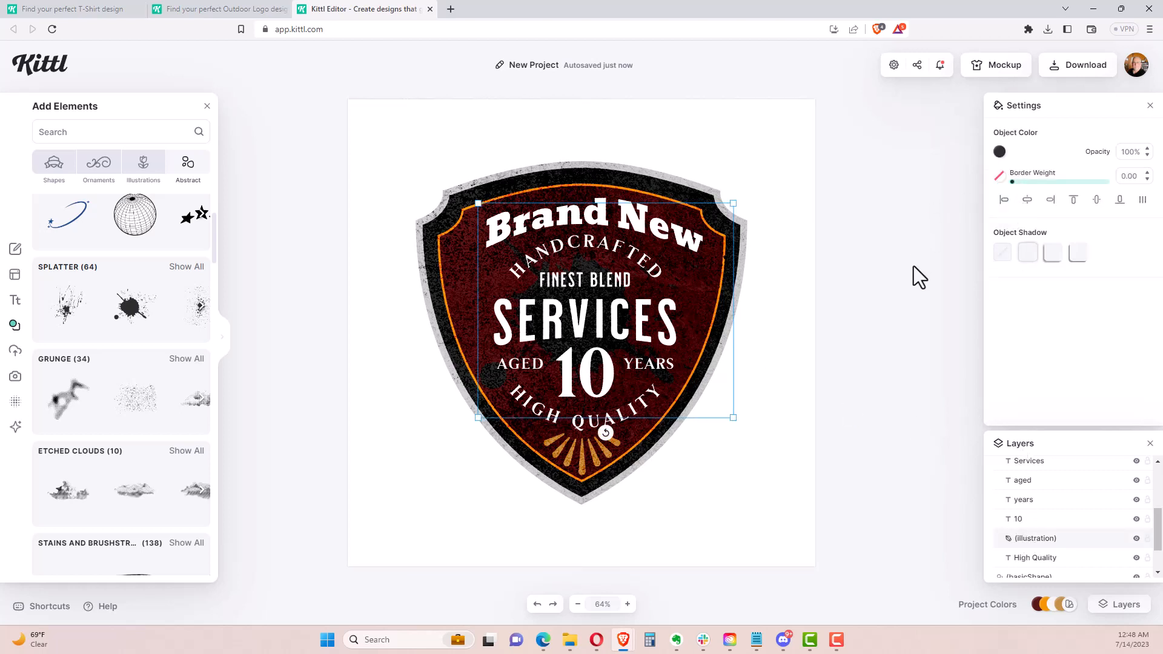
pyautogui.click(786, 327)
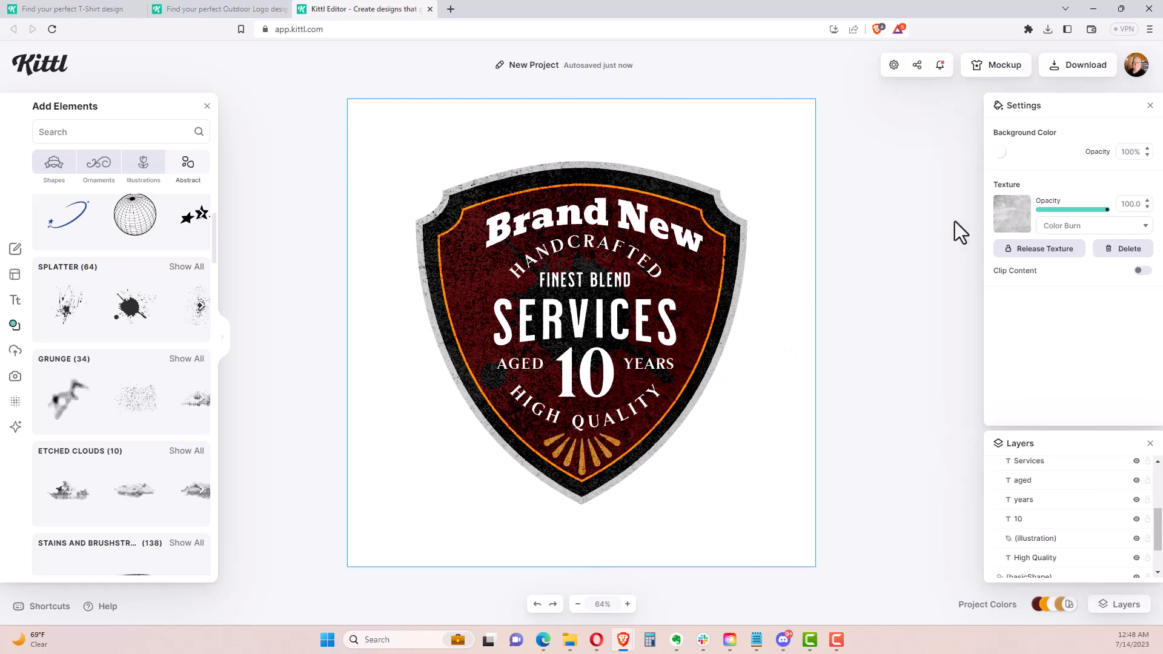
# Open the design in the mockup view and apply the T-shirt mockup showing a man in a cap from behind
pyautogui.click(985, 67)
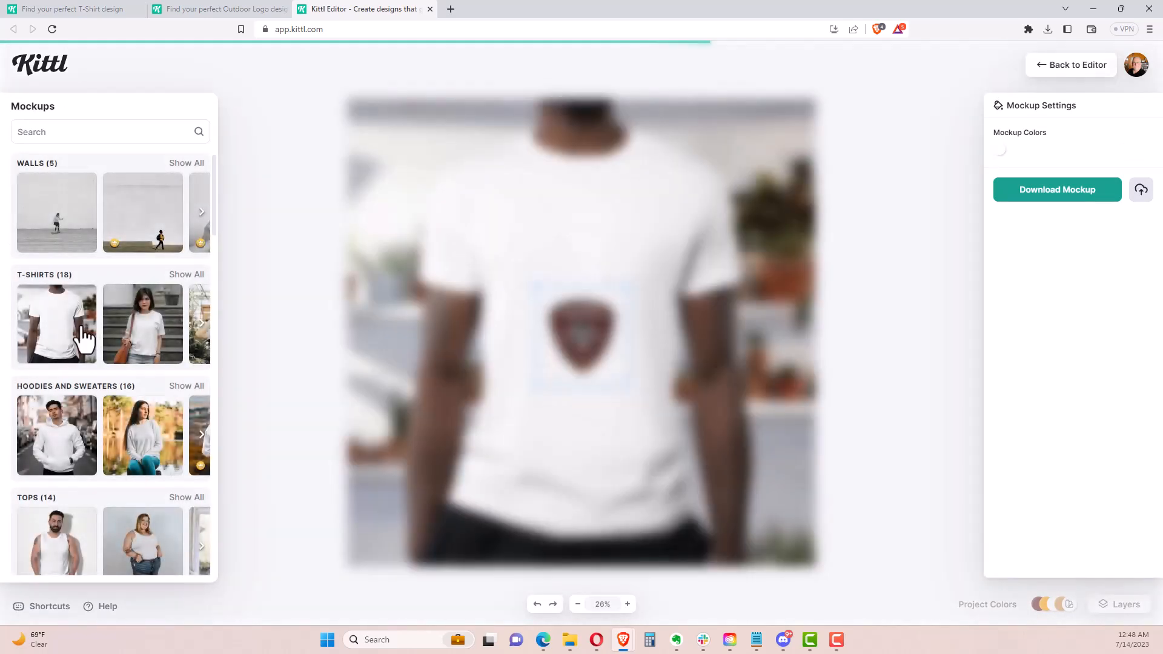
pyautogui.click(187, 276)
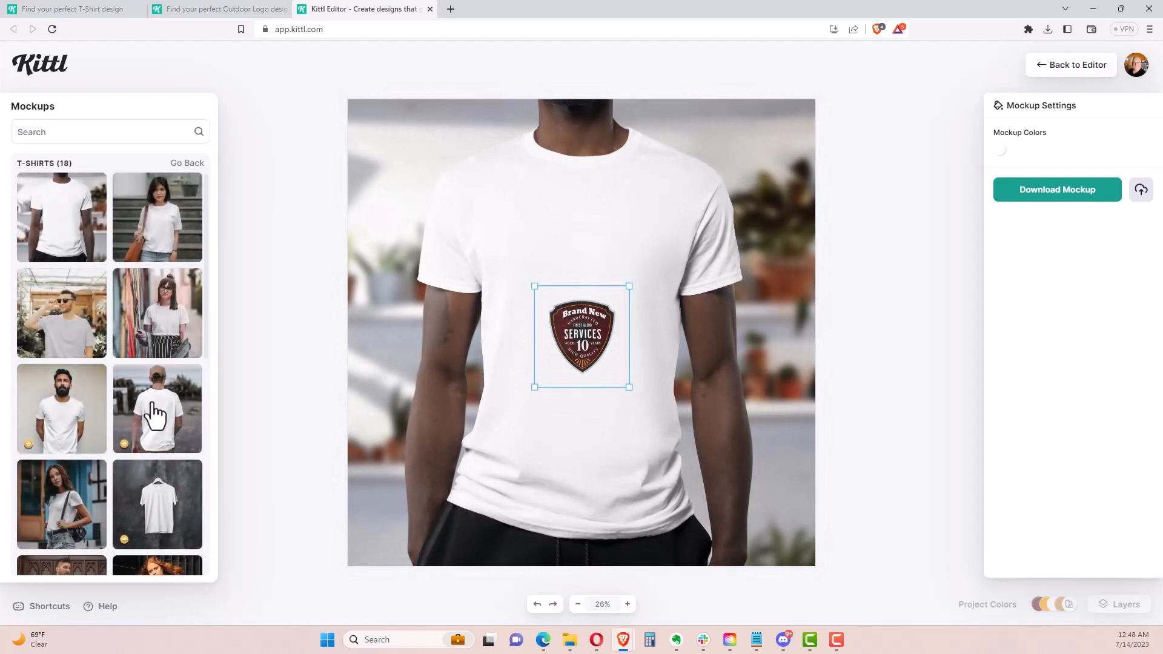
pyautogui.click(155, 416)
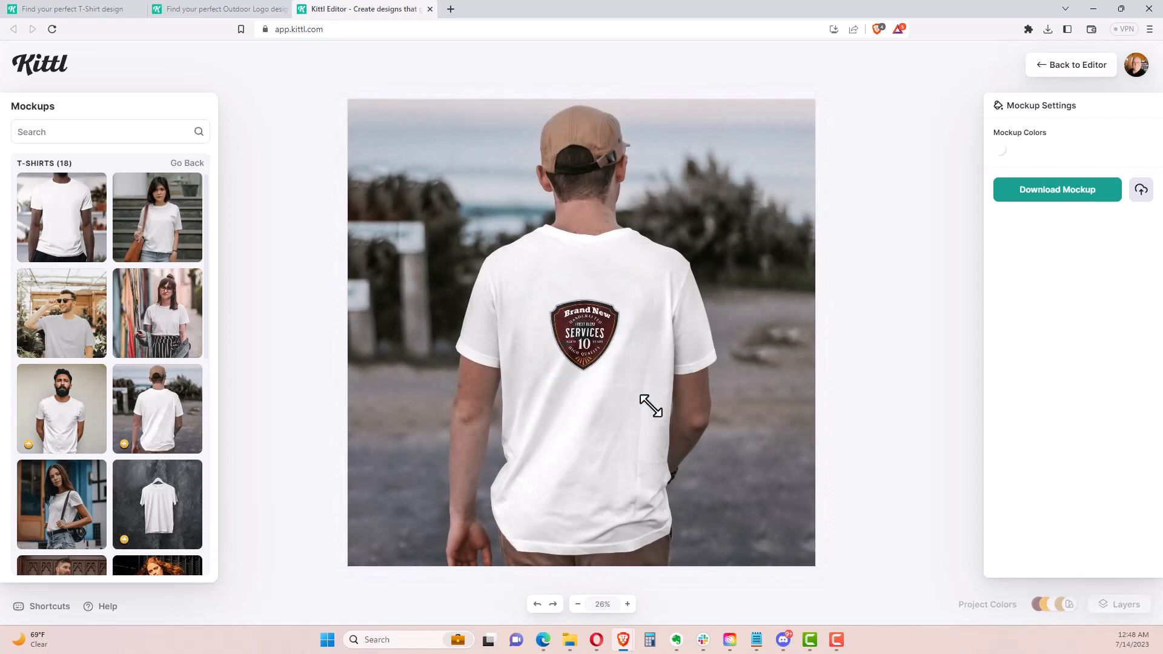
# Enlarge the shield logo on the T-shirt mockup and center it on the upper back
pyautogui.moveTo(628, 380); pyautogui.dragTo(691, 467)
pyautogui.moveTo(614, 379)
pyautogui.mouseDown()
pyautogui.moveTo(580, 362)
pyautogui.moveTo(592, 347)
pyautogui.mouseUp()
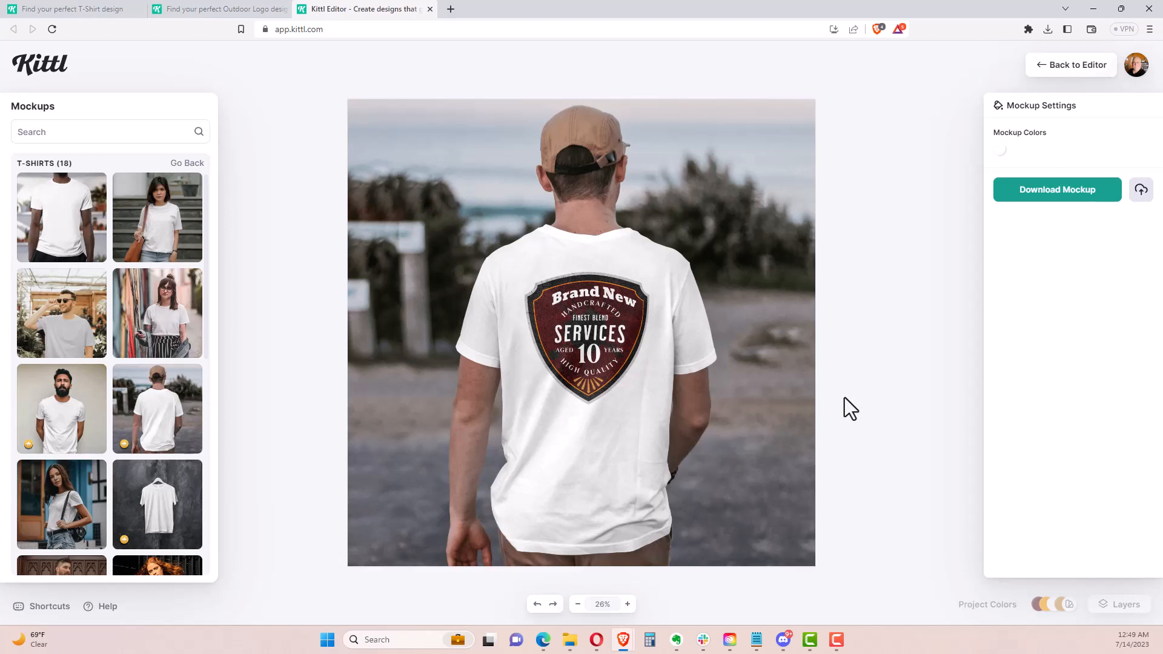
# Return to the full mockup catalogue and apply the large mug mockup from Cups and Mugs
pyautogui.click(190, 164)
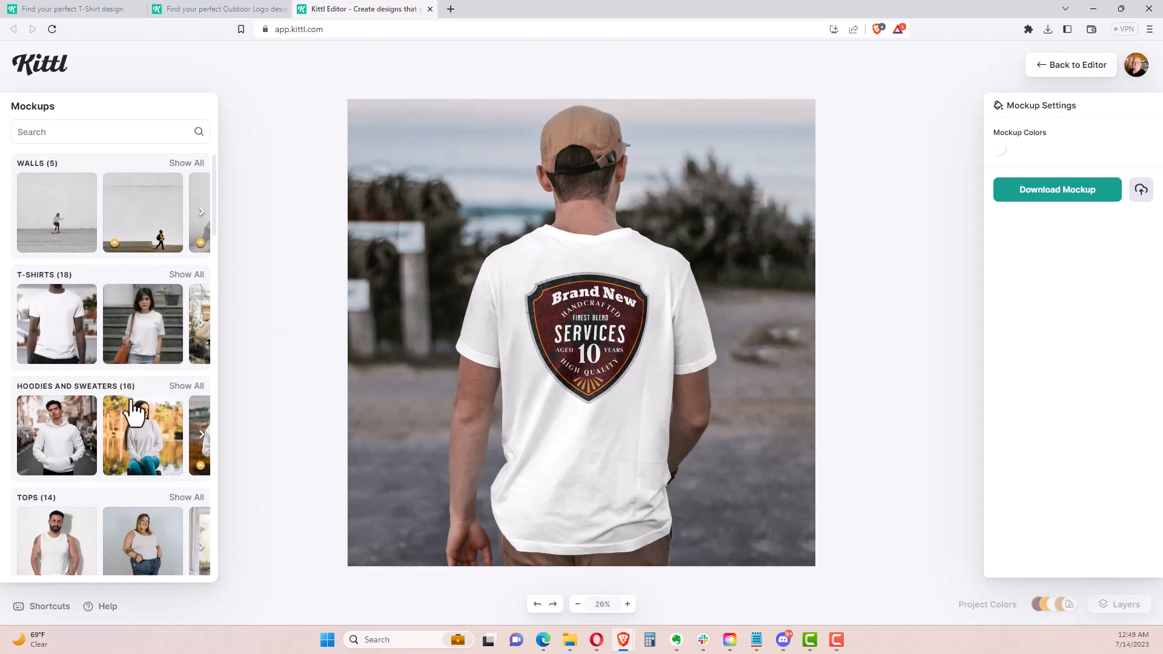
pyautogui.scroll(-4, 130, 432)
pyautogui.scroll(-7, 130, 431)
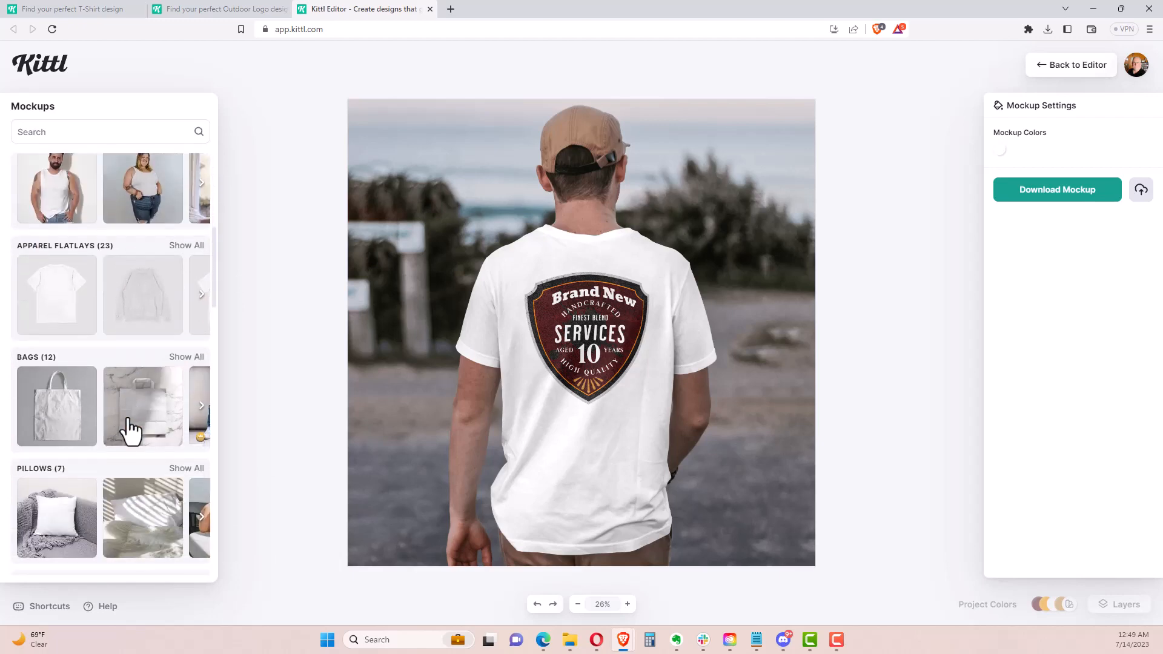
pyautogui.scroll(-3, 129, 429)
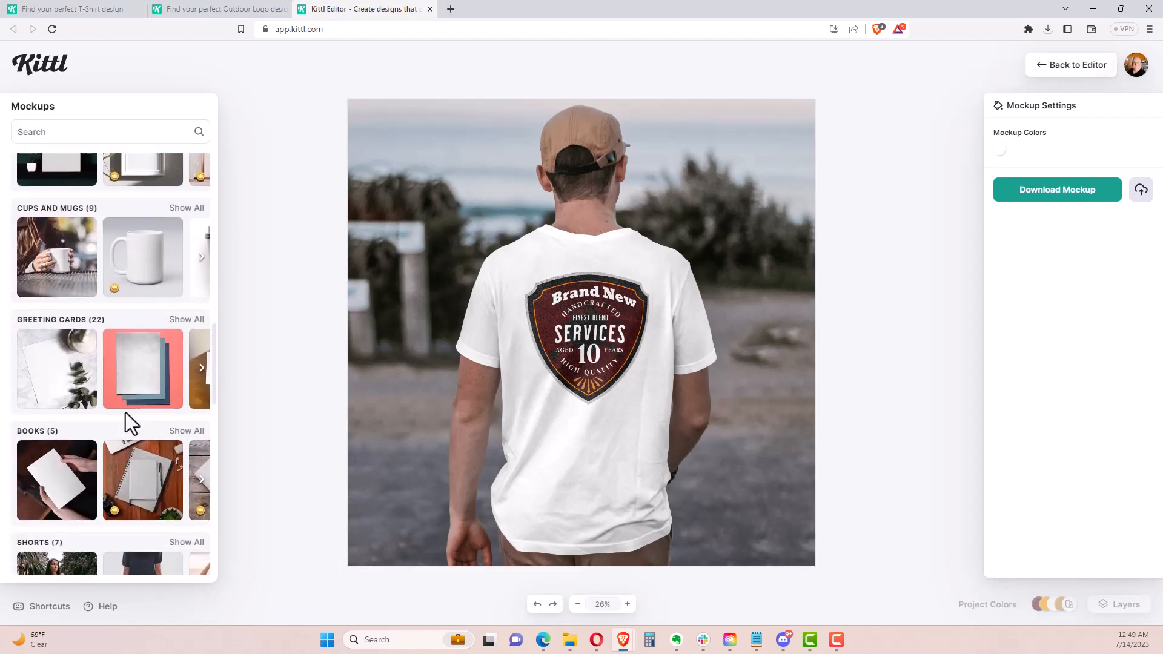
pyautogui.click(145, 271)
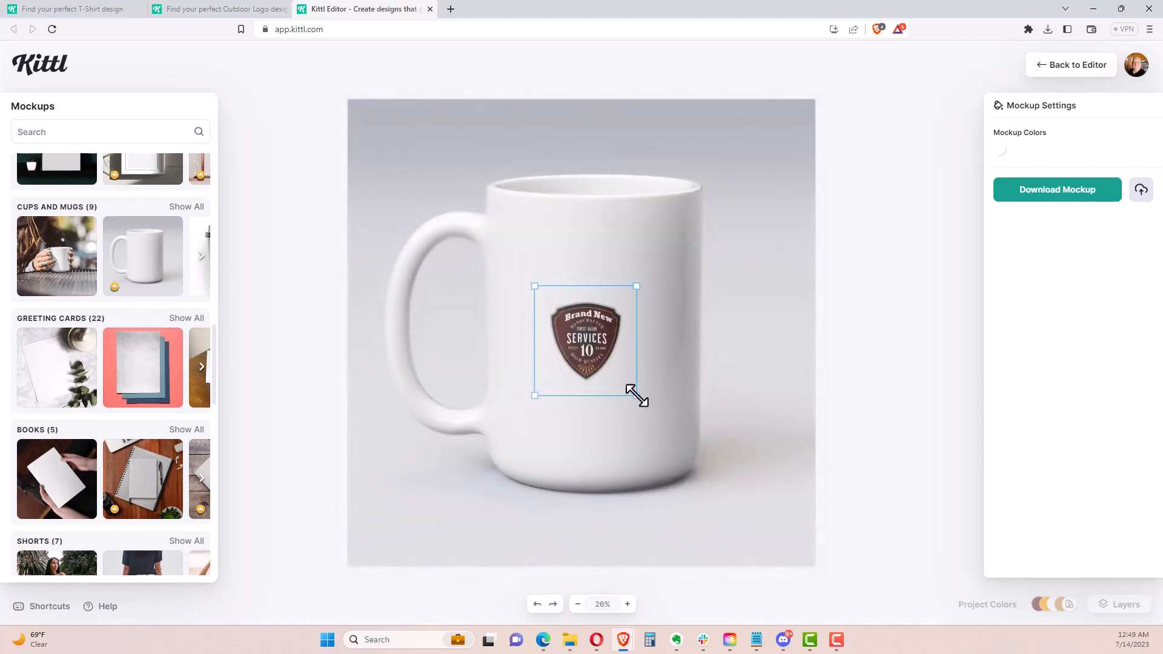
# Enlarge the shield logo on the mug until it nearly fills the front, and center it there
pyautogui.moveTo(636, 395); pyautogui.dragTo(701, 454)
pyautogui.moveTo(644, 408); pyautogui.dragTo(603, 317)
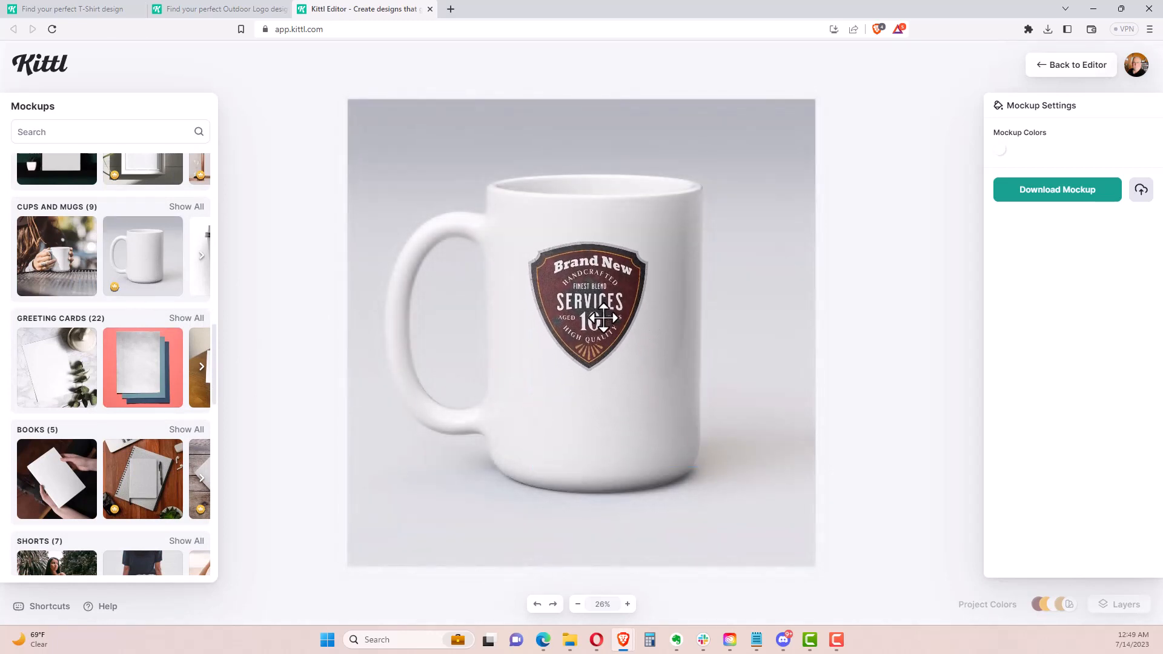
pyautogui.moveTo(667, 394); pyautogui.dragTo(753, 501)
pyautogui.moveTo(644, 362); pyautogui.dragTo(600, 360)
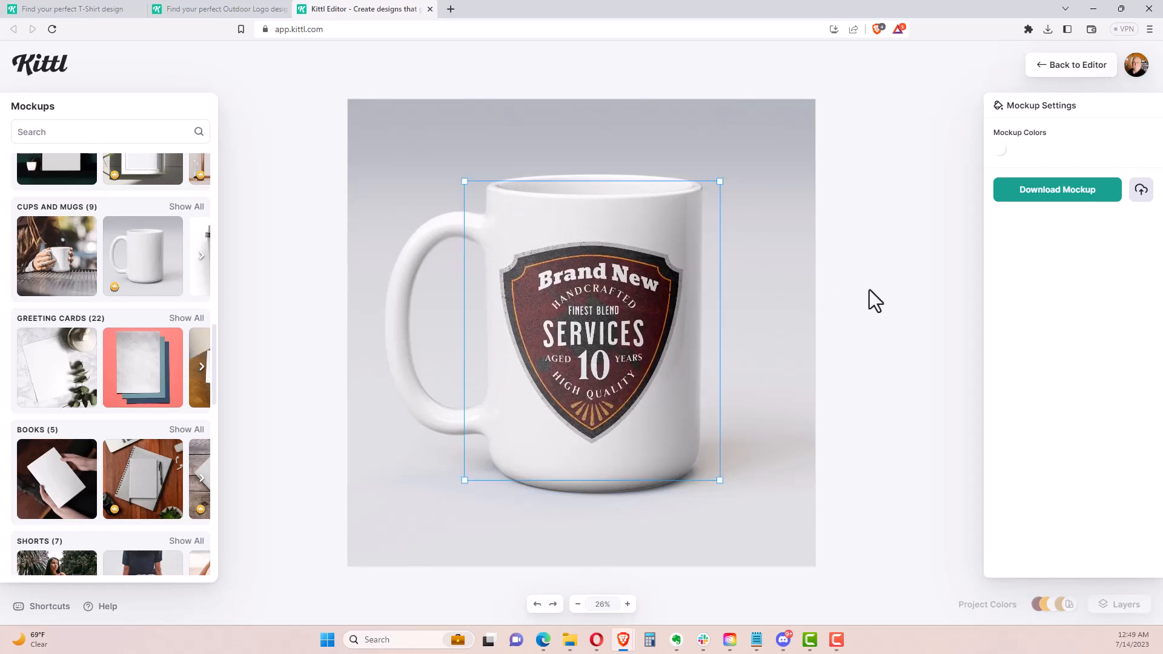
# Set the mug's mockup color to black (000000) and deselect the logo
pyautogui.click(1000, 150)
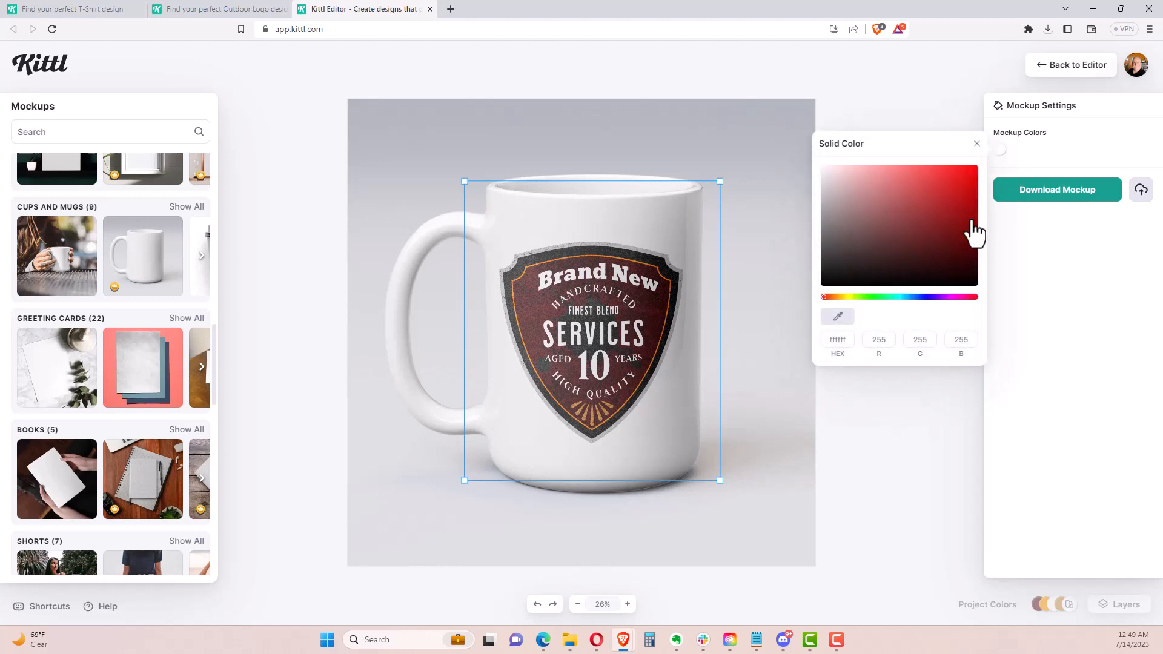
pyautogui.moveTo(975, 228); pyautogui.dragTo(989, 309)
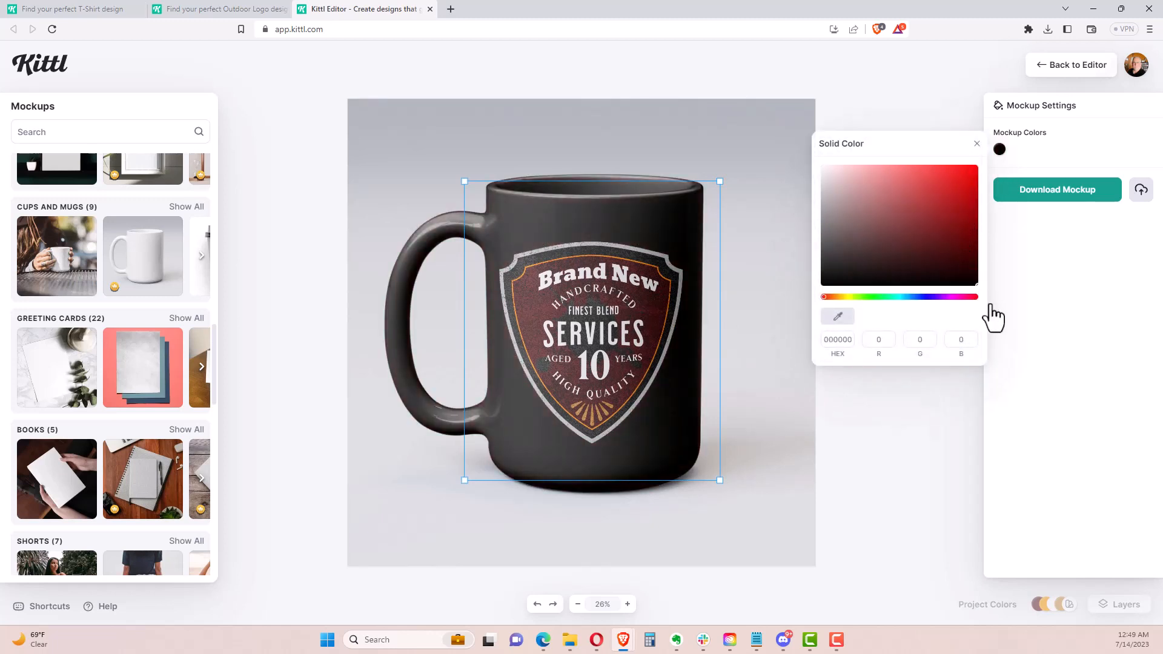
pyautogui.click(926, 417)
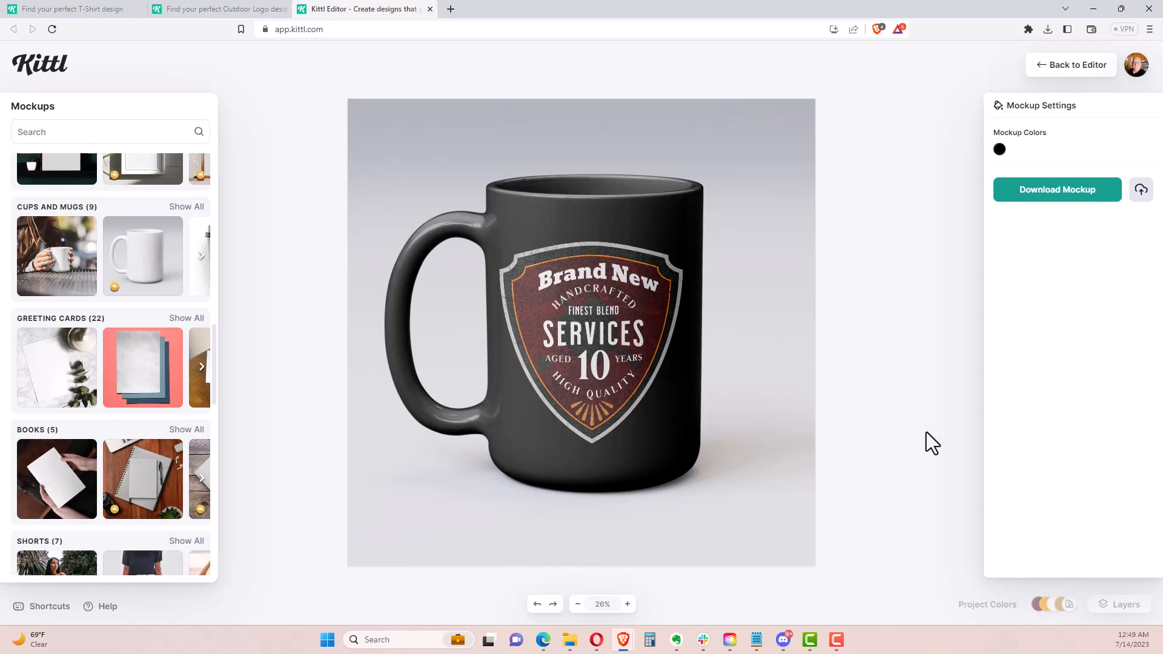
# Return to the design editor and open the Kittl AI image generator
pyautogui.click(1069, 64)
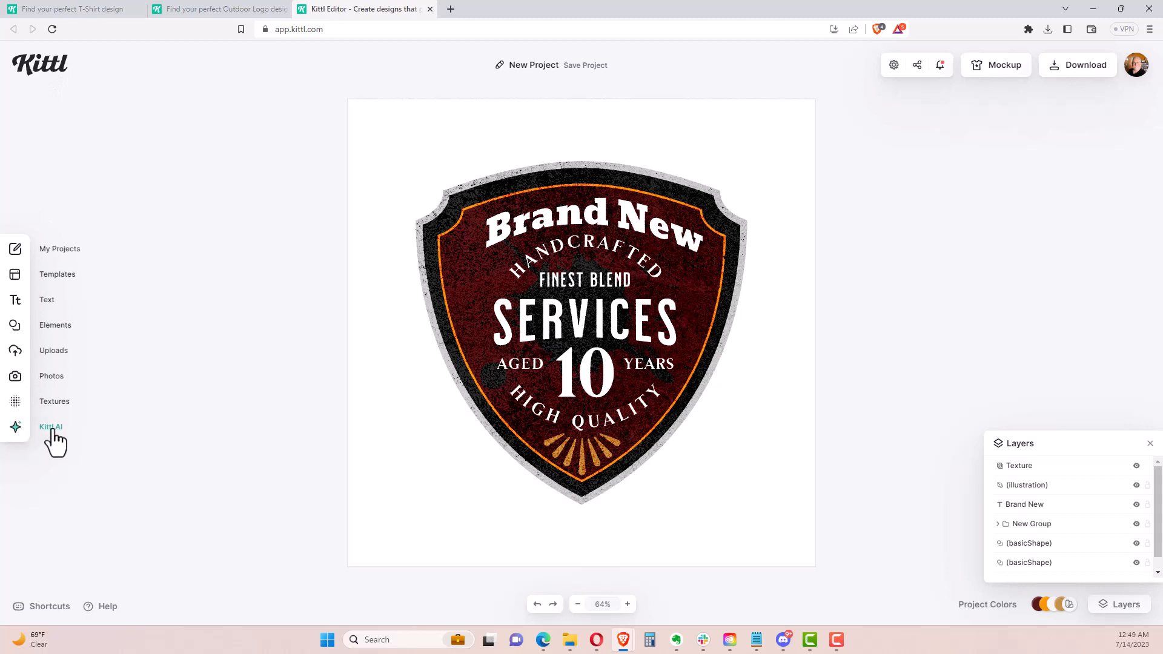
pyautogui.click(52, 431)
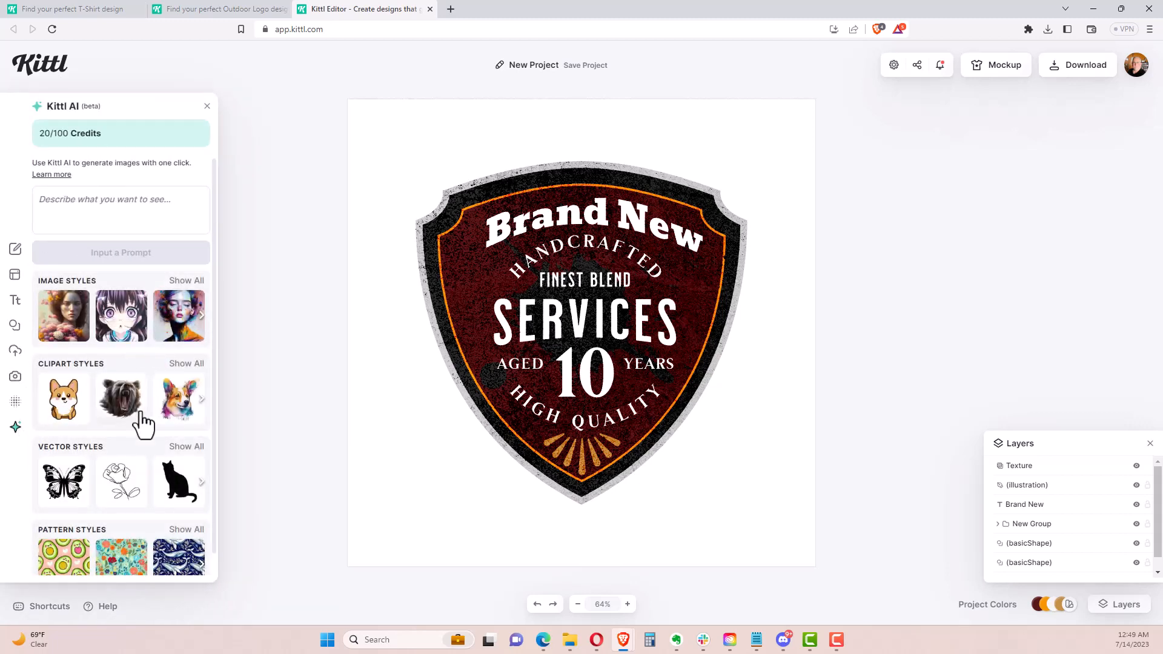
pyautogui.scroll(-1, 137, 438)
pyautogui.scroll(1, 128, 394)
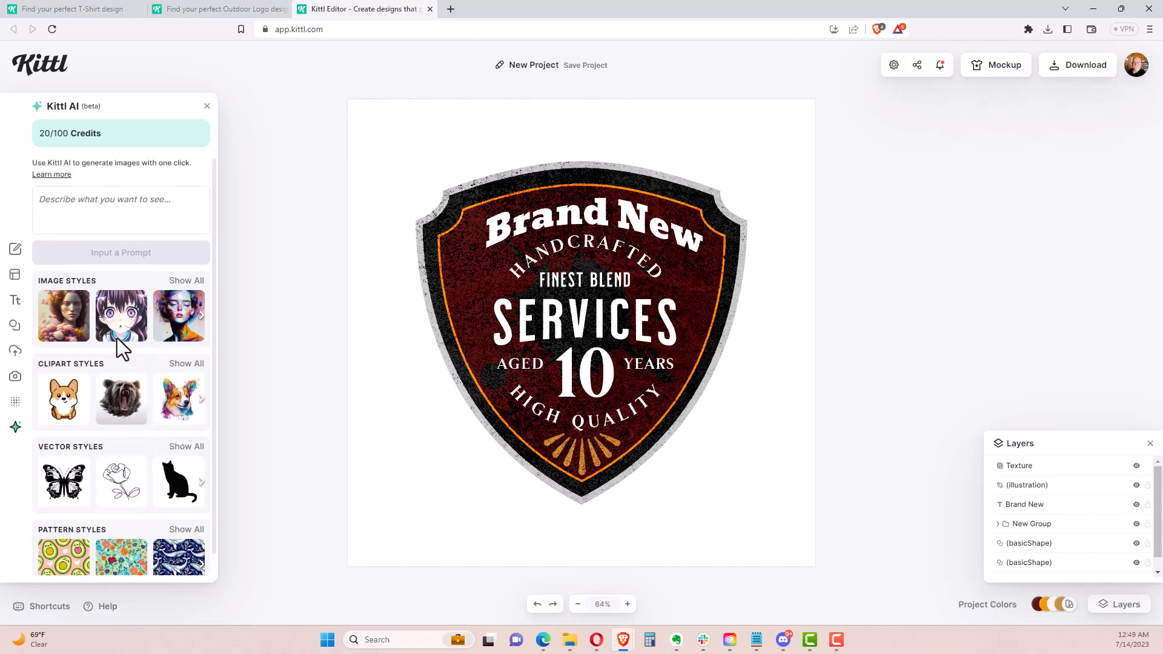
# Generate an AI image from the prompt "Roaring Lion Facing Right"
pyautogui.click(118, 205)
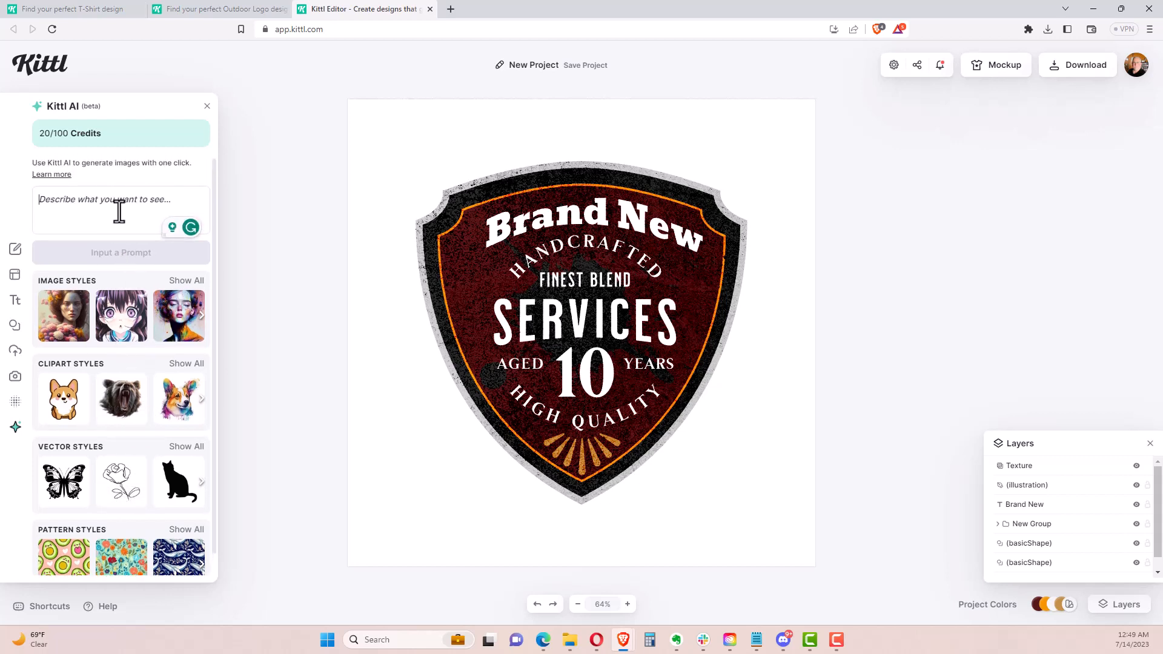
pyautogui.write('Raor')
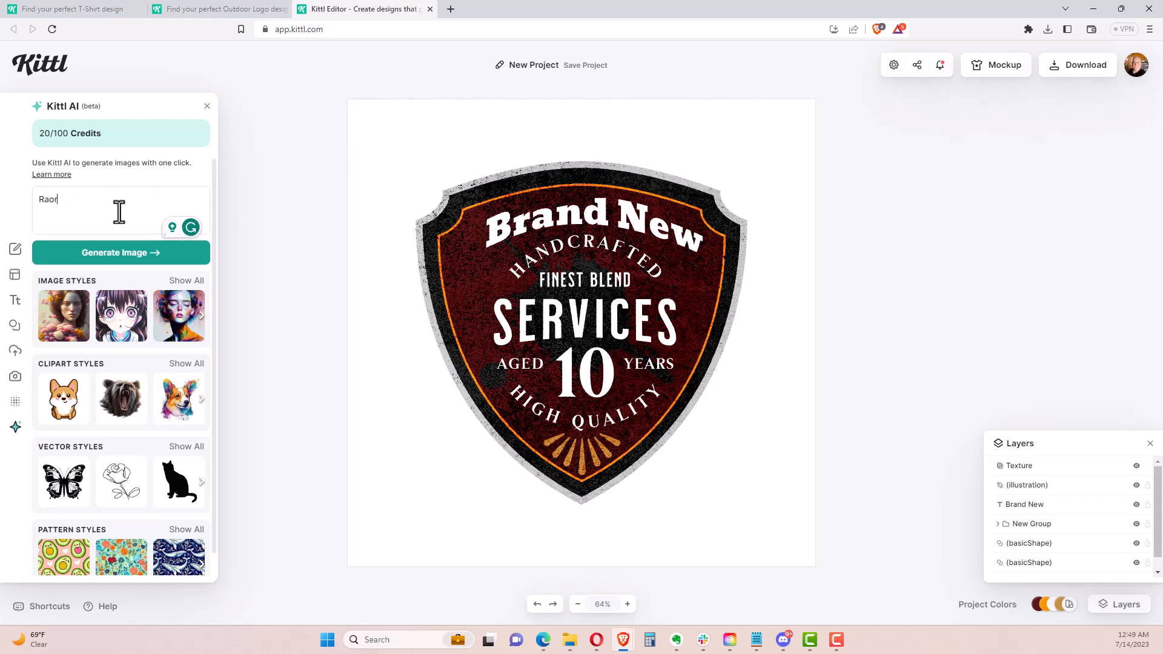
pyautogui.press('BackSpace')
pyautogui.press('BackSpace')
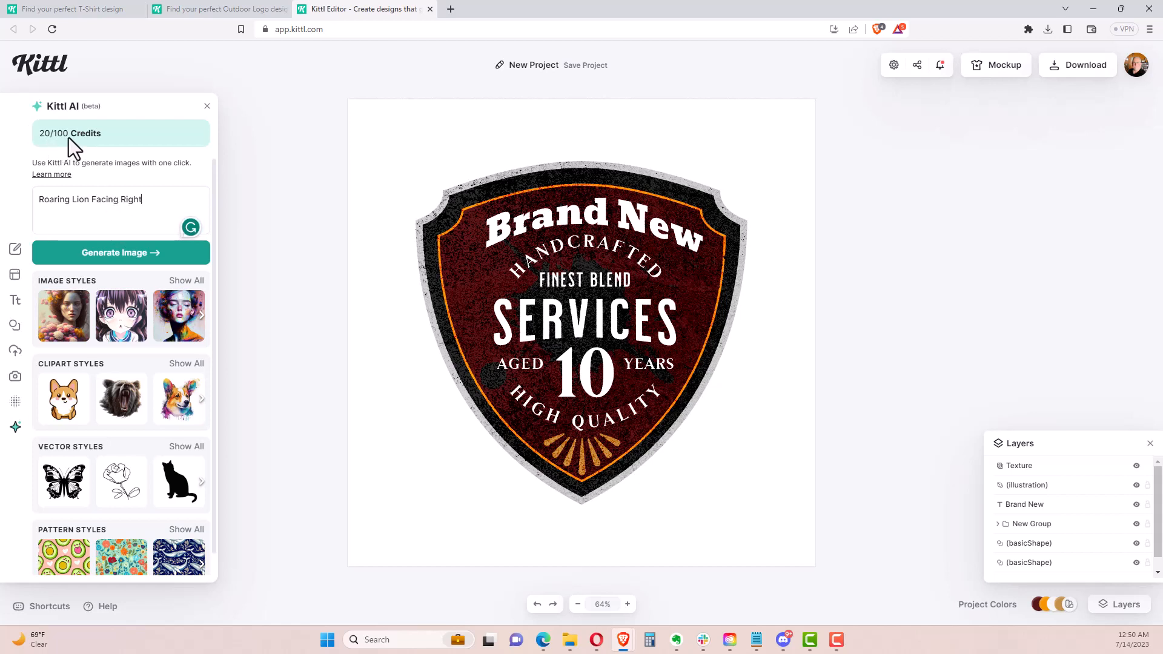
pyautogui.click(113, 256)
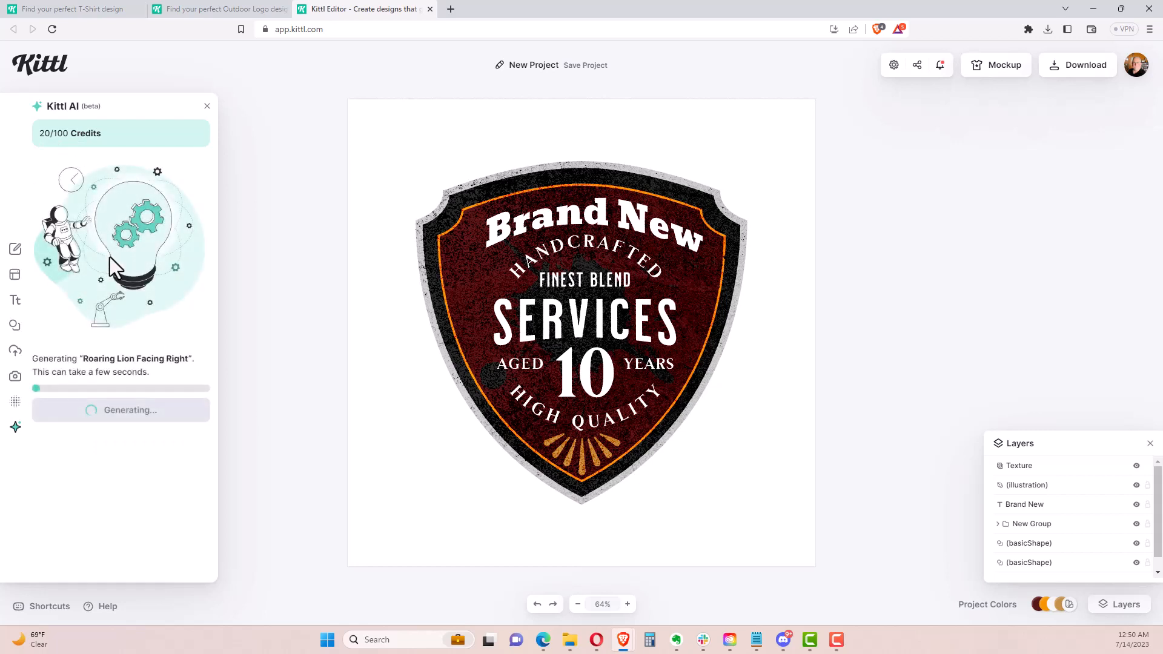
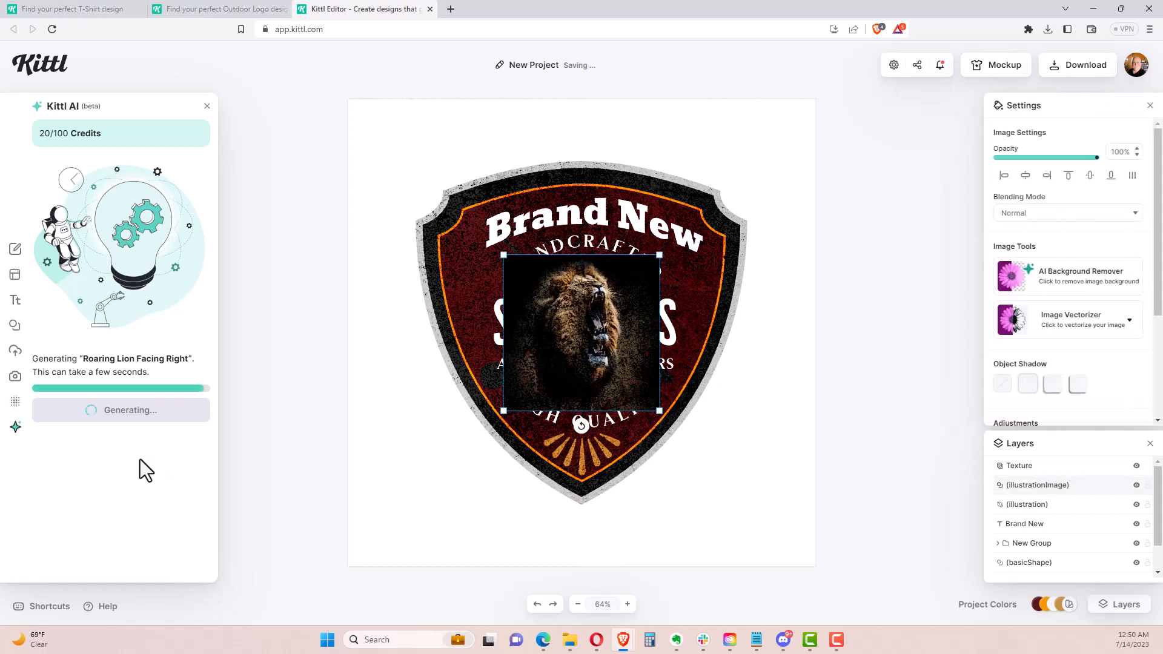
# Try the lion image at several sizes and positions over the shield, and delete it from the design
pyautogui.moveTo(634, 344)
pyautogui.mouseDown()
pyautogui.moveTo(776, 449)
pyautogui.moveTo(772, 476)
pyautogui.moveTo(794, 357)
pyautogui.moveTo(634, 325)
pyautogui.moveTo(798, 228)
pyautogui.moveTo(828, 187)
pyautogui.moveTo(605, 435)
pyautogui.moveTo(485, 471)
pyautogui.moveTo(513, 418)
pyautogui.moveTo(528, 211)
pyautogui.moveTo(584, 314)
pyautogui.moveTo(631, 332)
pyautogui.mouseUp()
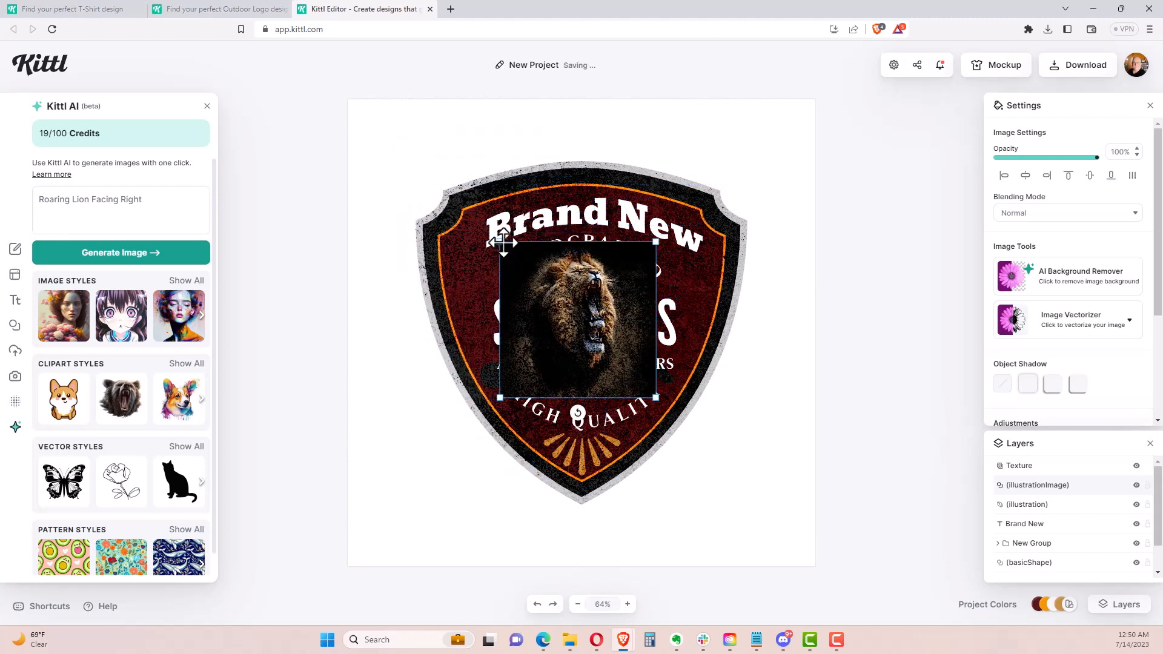
pyautogui.moveTo(495, 241); pyautogui.dragTo(436, 180)
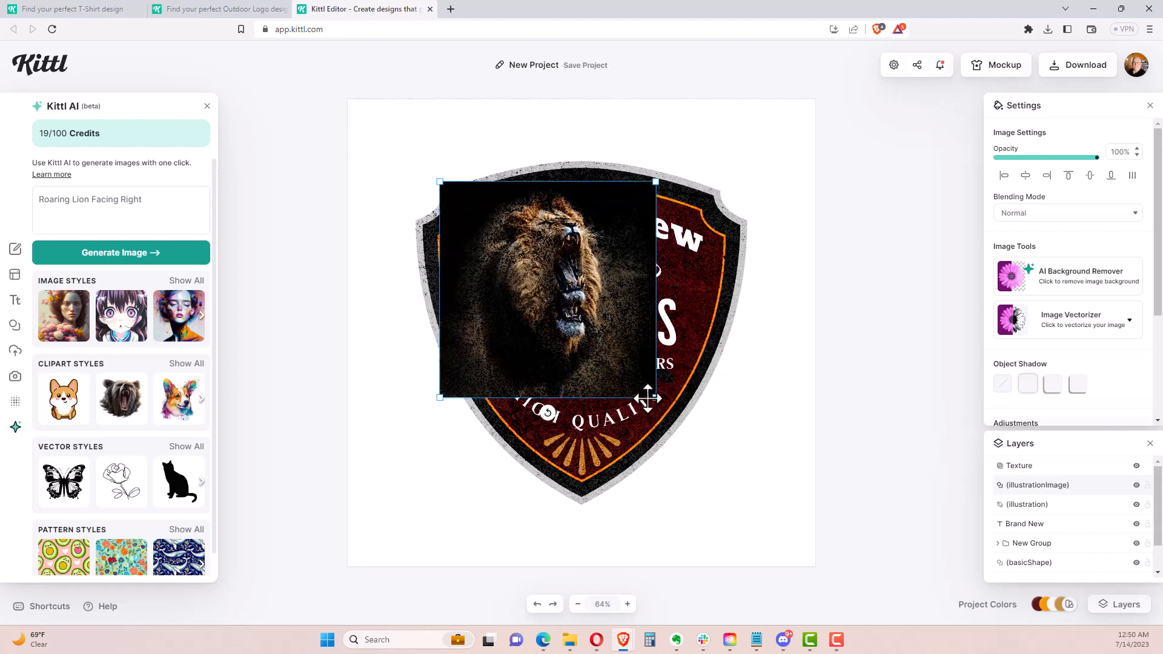
pyautogui.moveTo(653, 397); pyautogui.dragTo(708, 449)
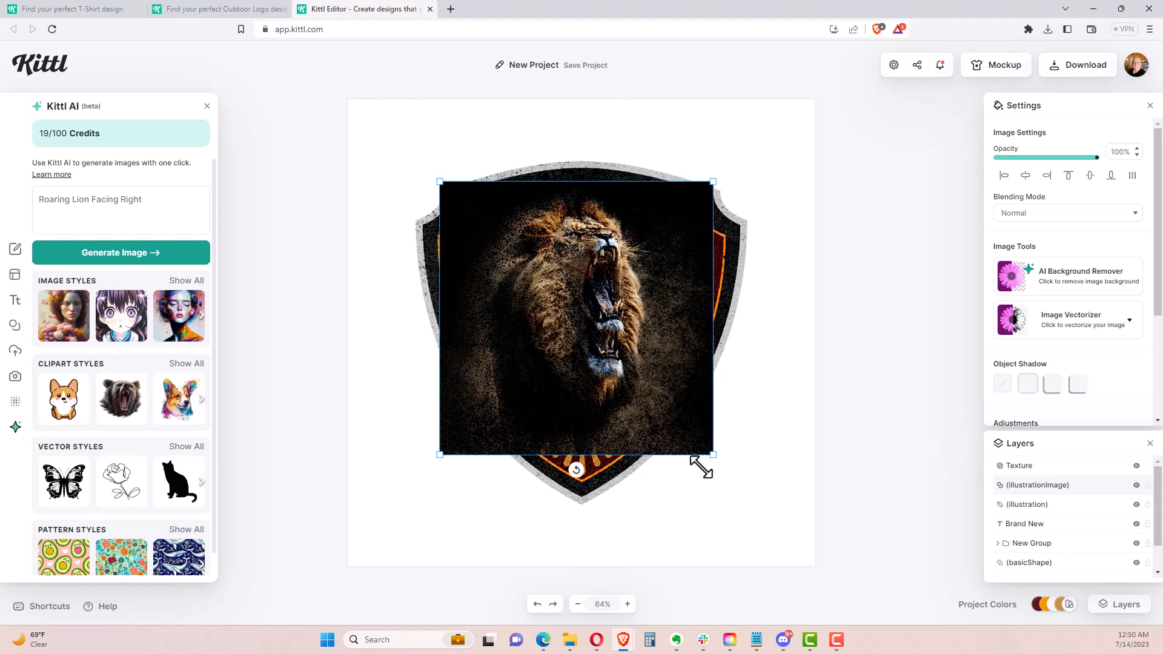
pyautogui.moveTo(619, 398); pyautogui.dragTo(623, 378)
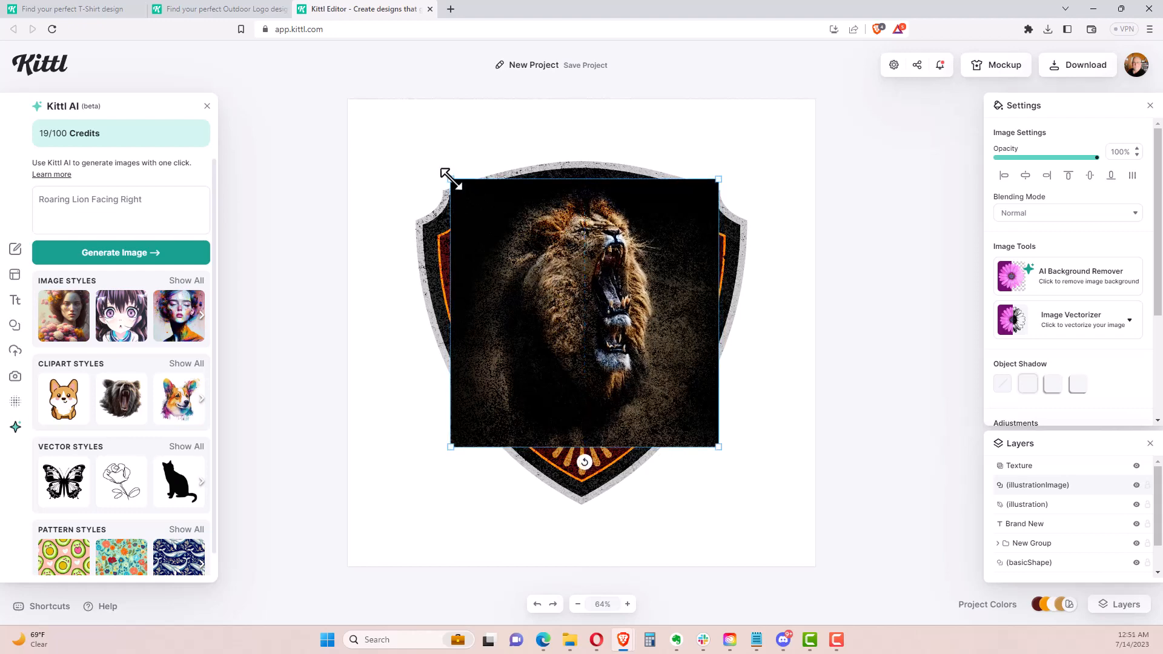
pyautogui.moveTo(450, 178); pyautogui.dragTo(479, 207)
pyautogui.moveTo(719, 207); pyautogui.dragTo(694, 231)
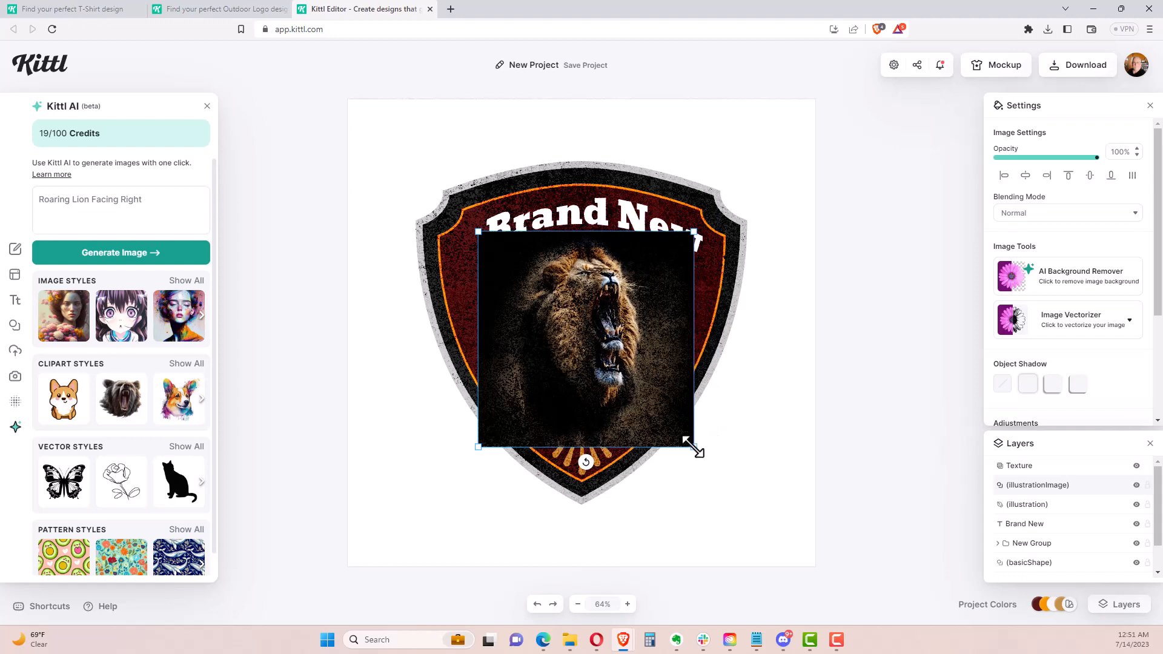
pyautogui.moveTo(693, 450); pyautogui.dragTo(667, 421)
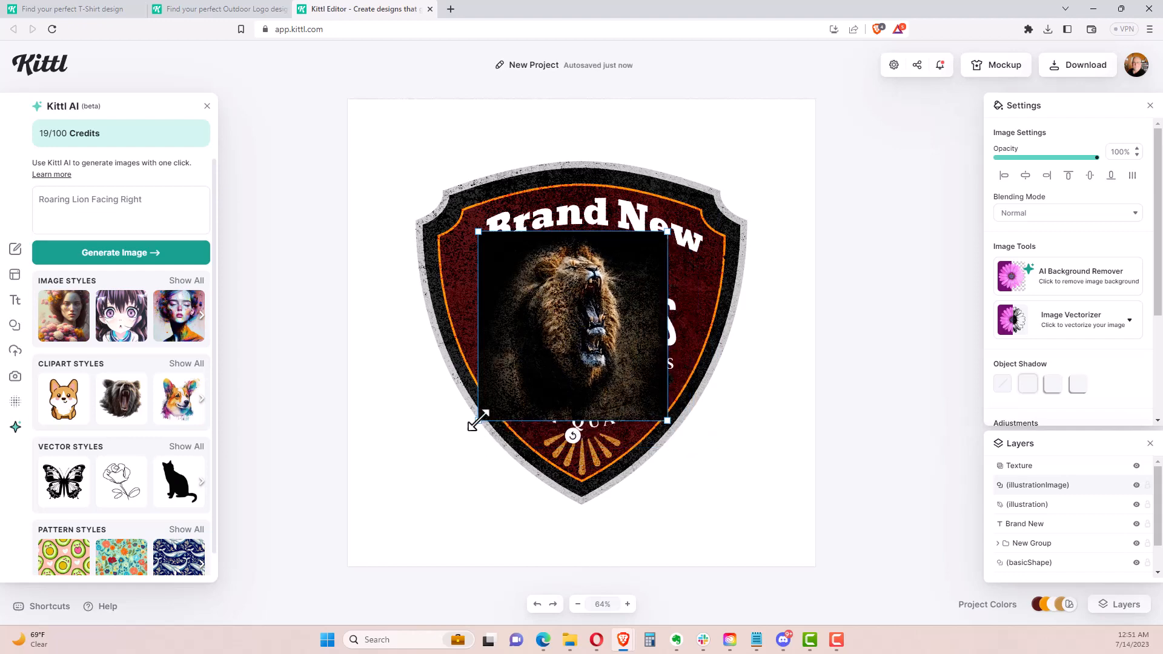
pyautogui.moveTo(478, 420); pyautogui.dragTo(501, 397)
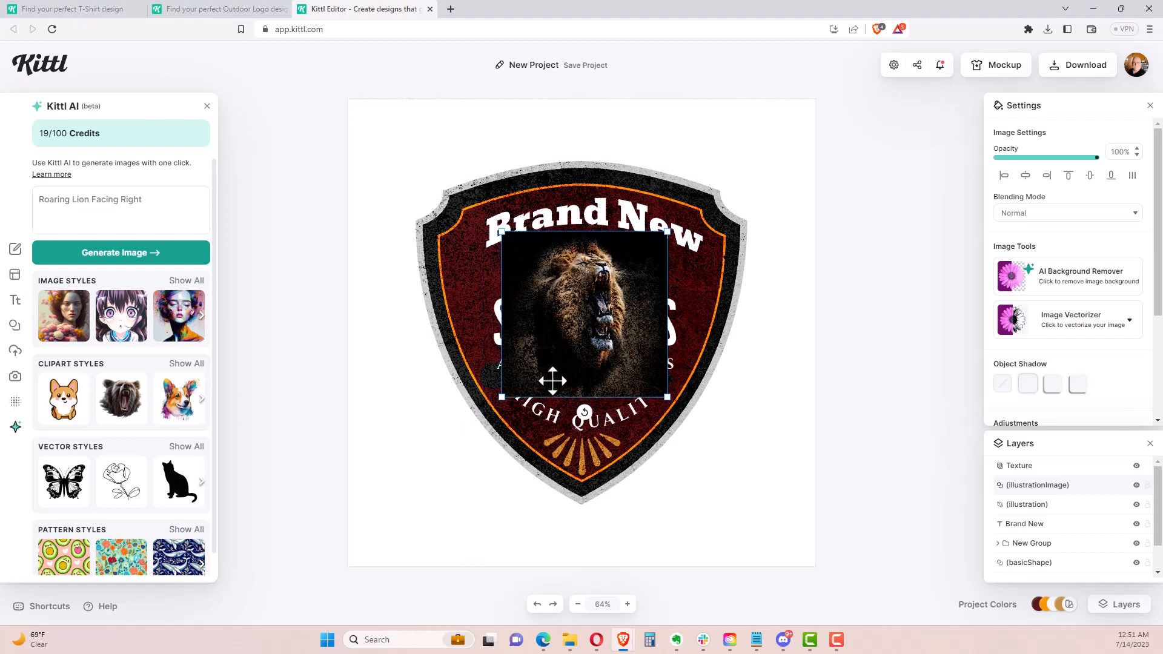
pyautogui.press('Delete')
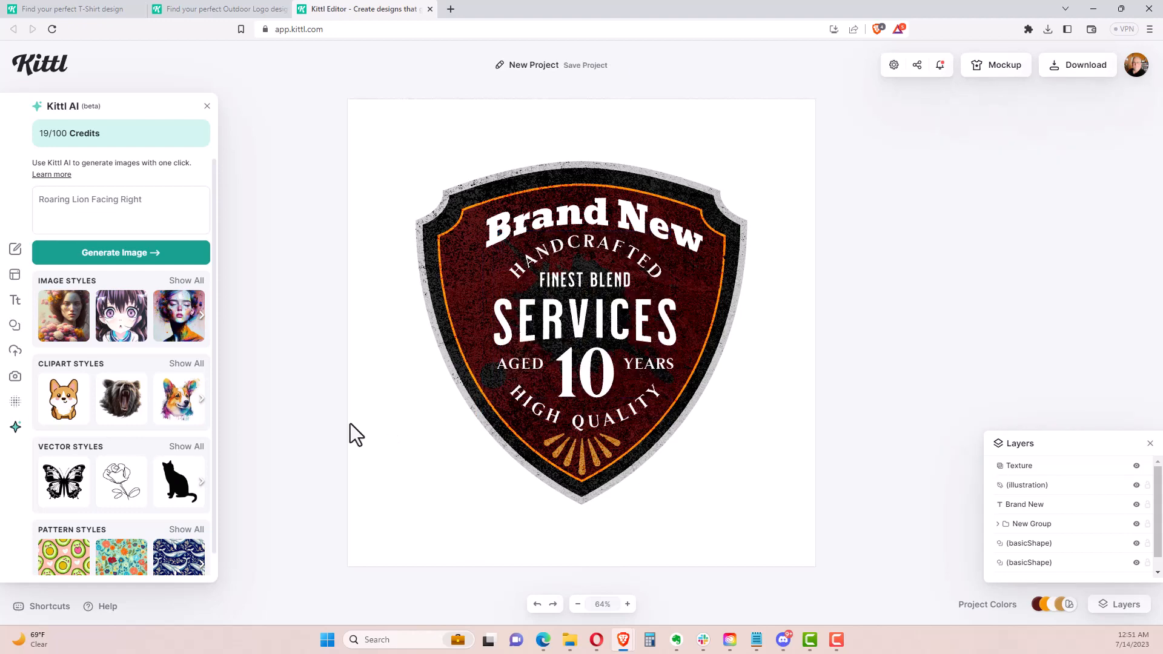
# Examine the full range of Kittl AI image, clipart, vector and pattern styles, and close the style list
pyautogui.click(183, 281)
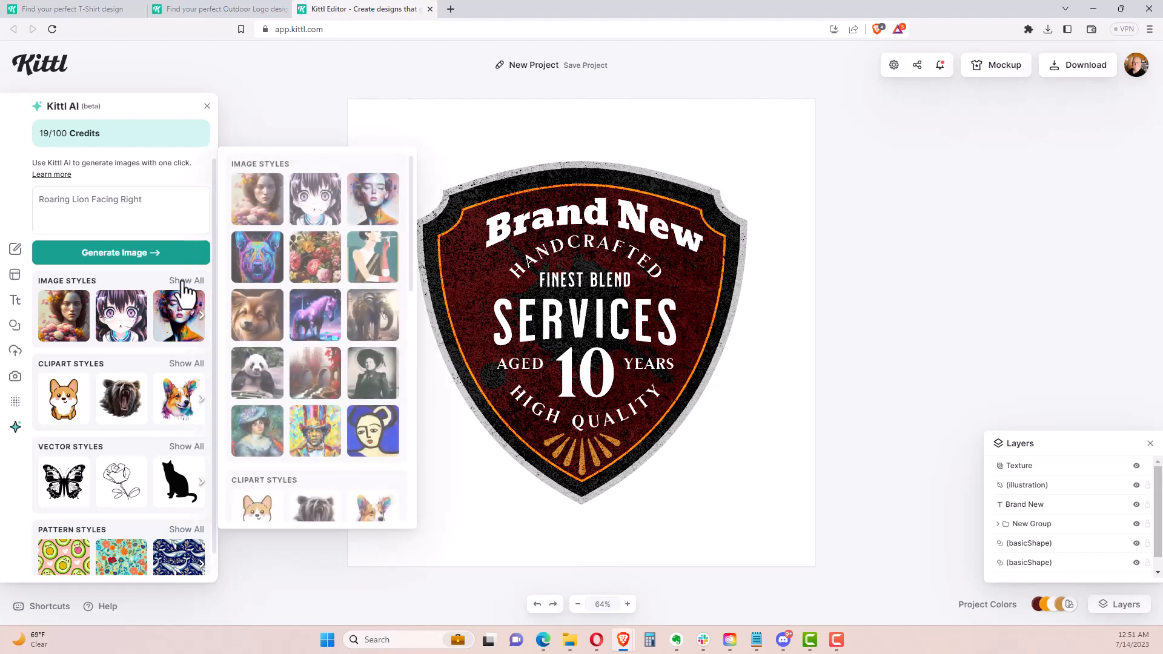
pyautogui.scroll(-3, 333, 345)
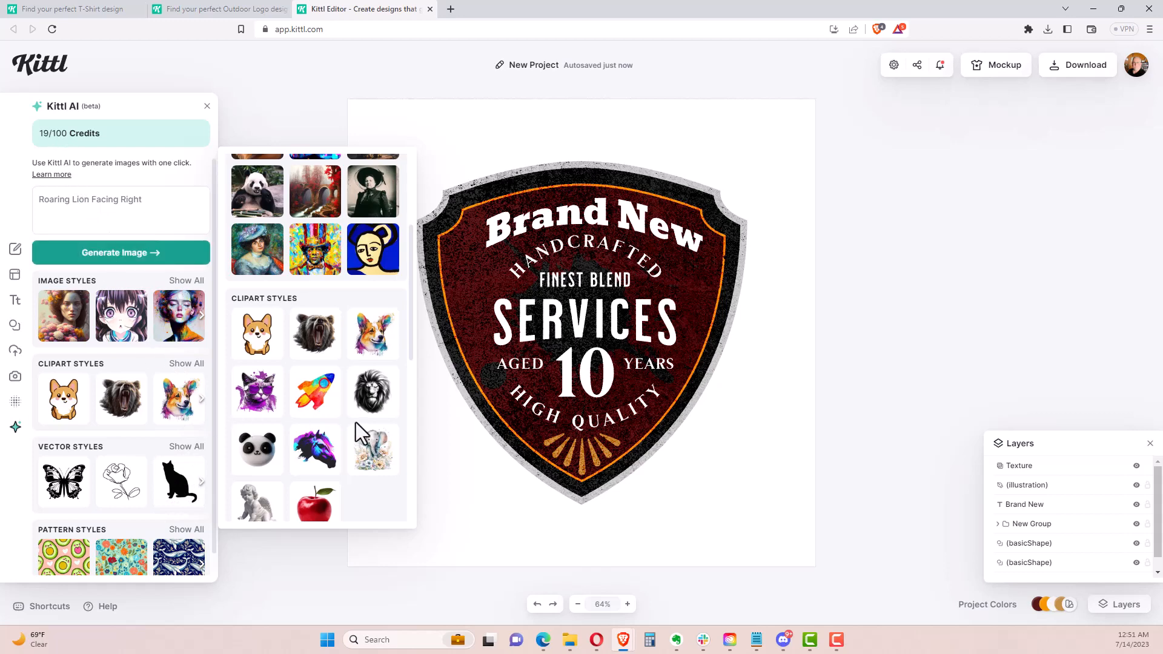
pyautogui.scroll(-2, 363, 423)
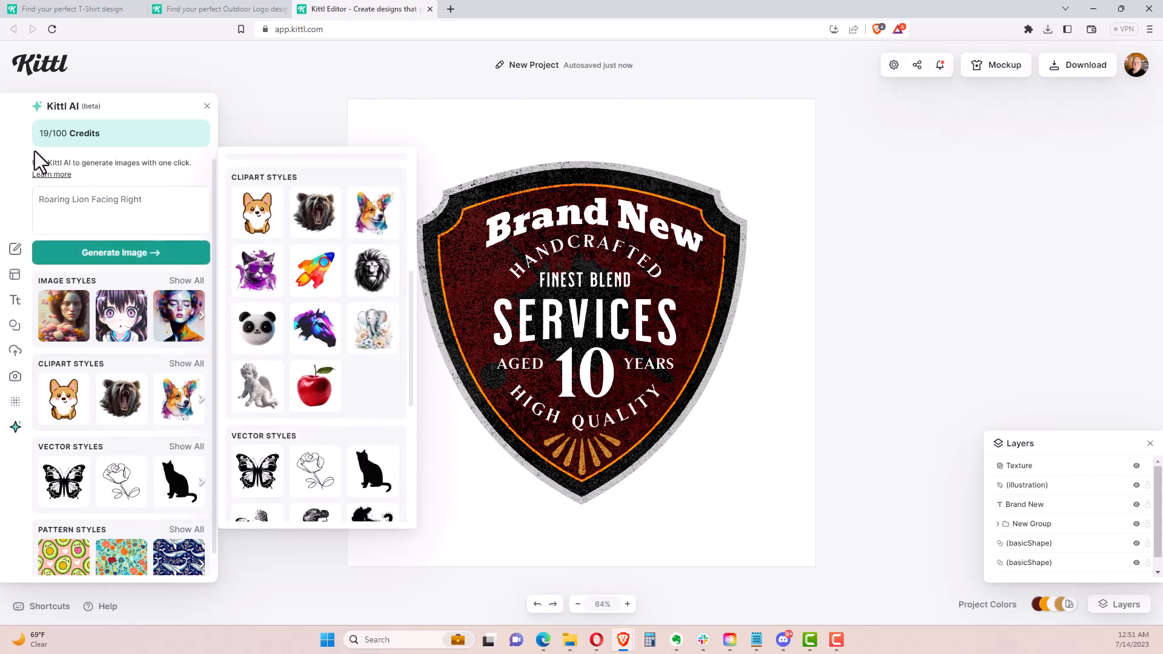
pyautogui.scroll(-4, 324, 394)
pyautogui.scroll(-1, 332, 384)
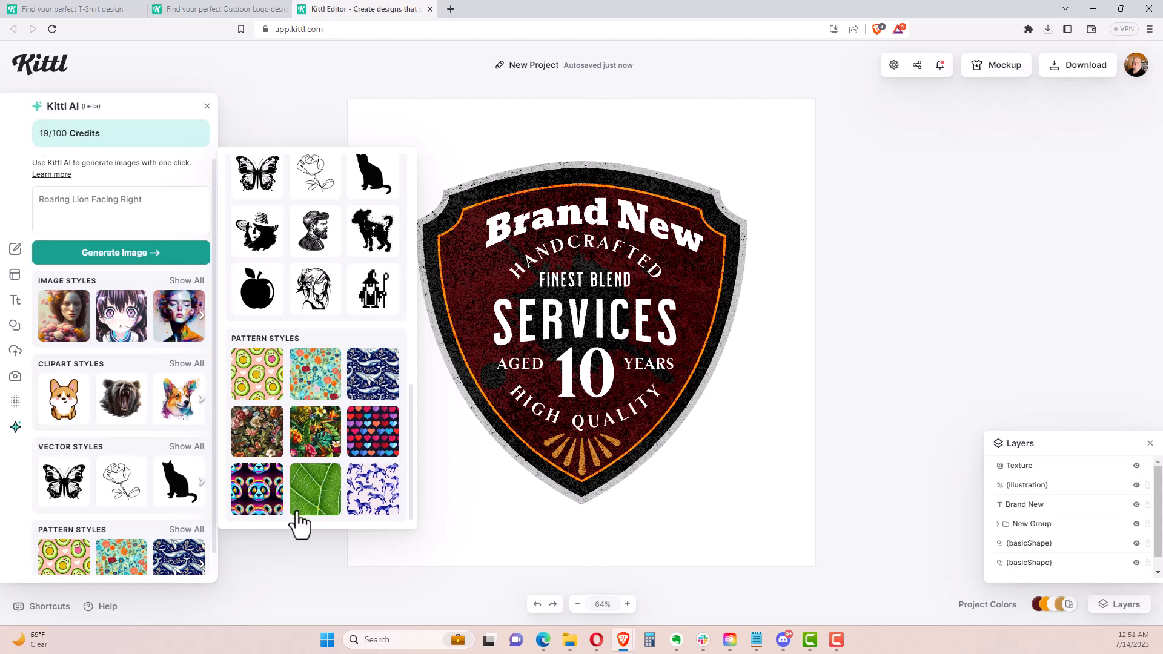
pyautogui.scroll(-1, 121, 485)
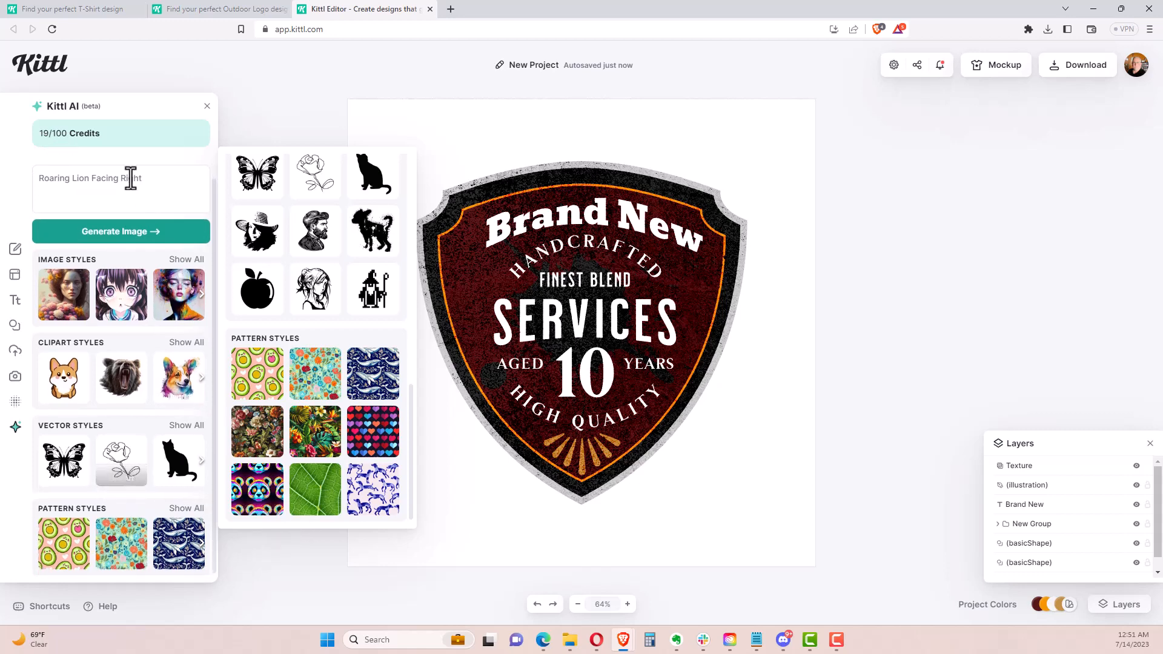
pyautogui.click(362, 587)
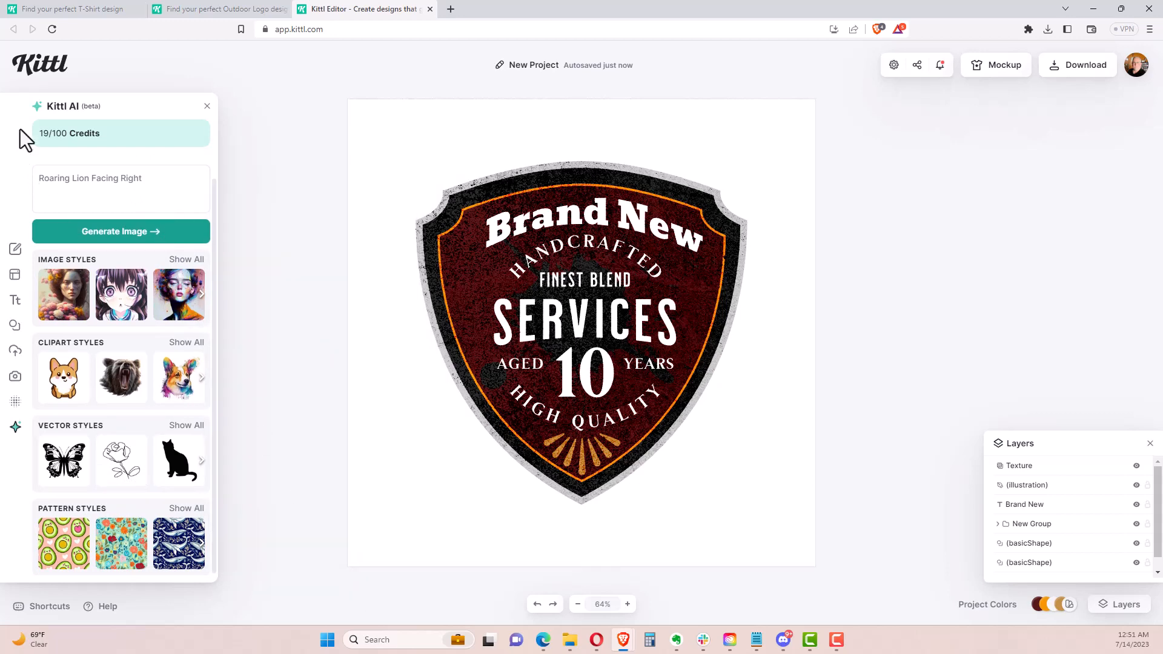
# Leave the editor for the Kittl home page and show the Typography logo templates
pyautogui.click(59, 65)
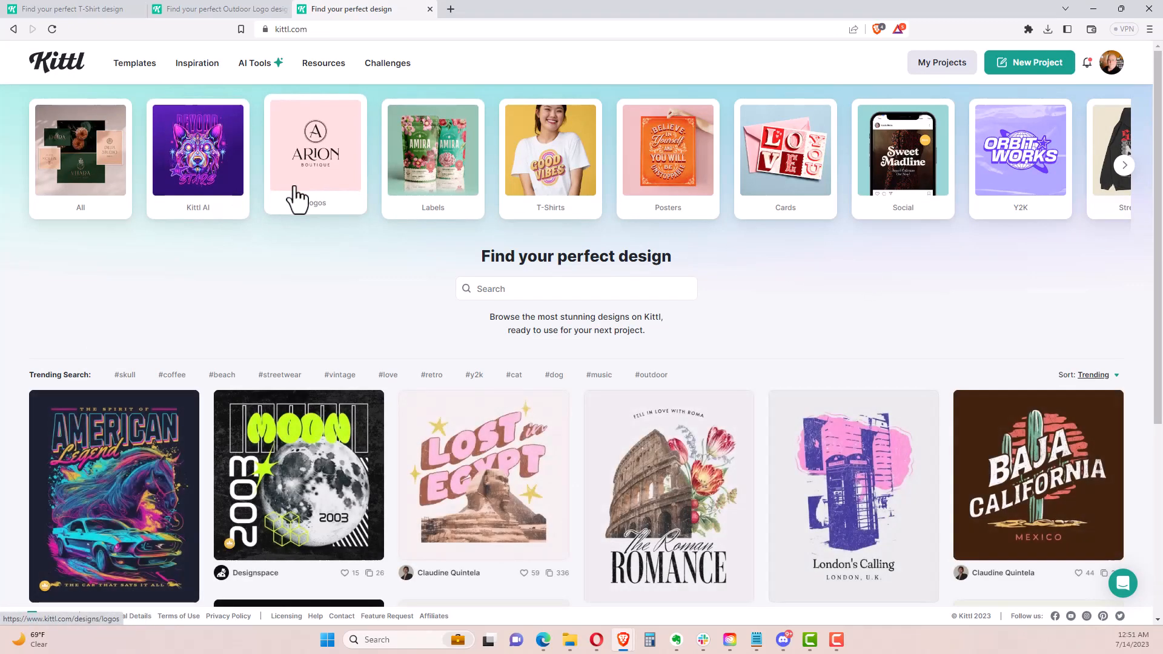
pyautogui.click(332, 176)
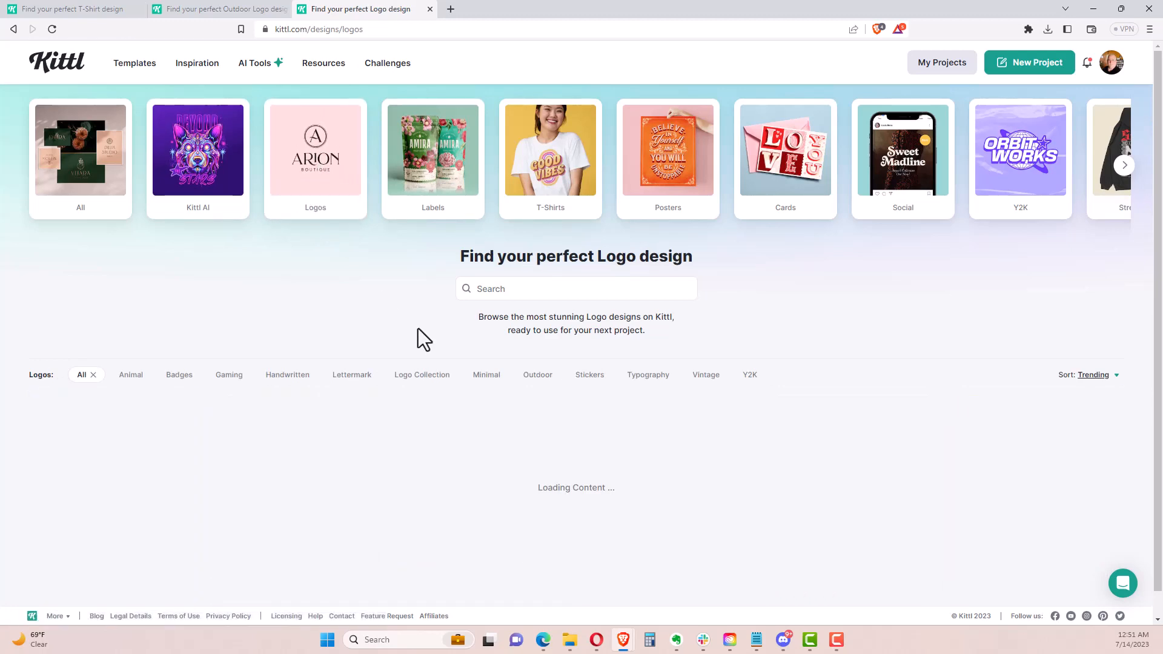
pyautogui.click(649, 376)
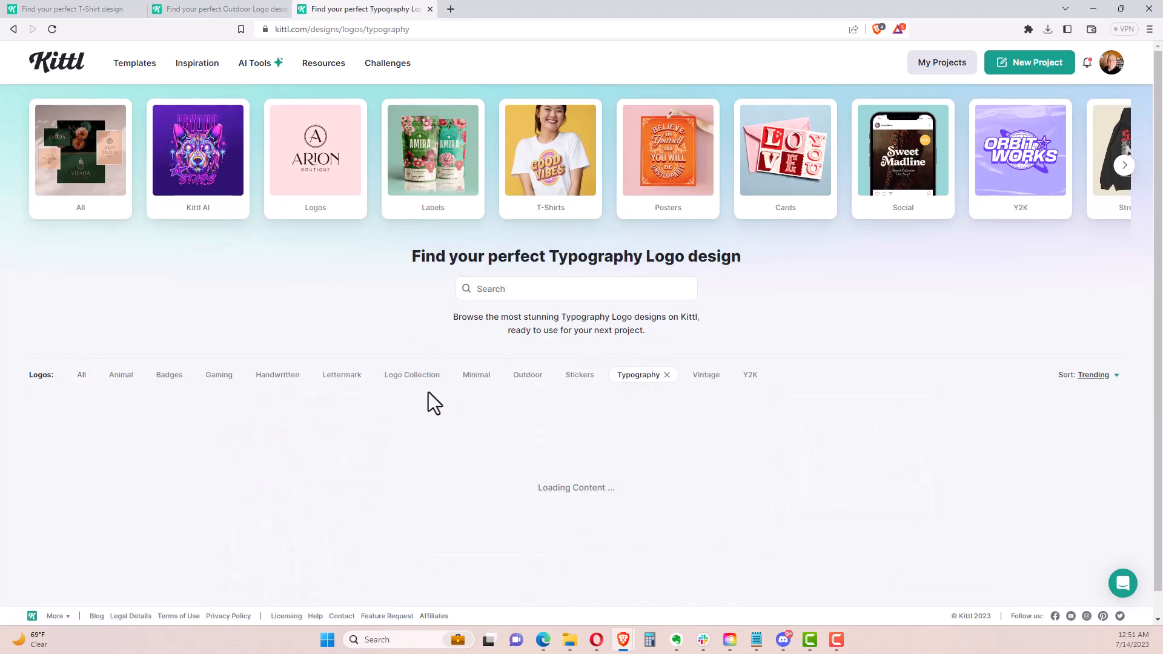
# Look through the range of Typography logo templates
pyautogui.scroll(-3, 441, 427)
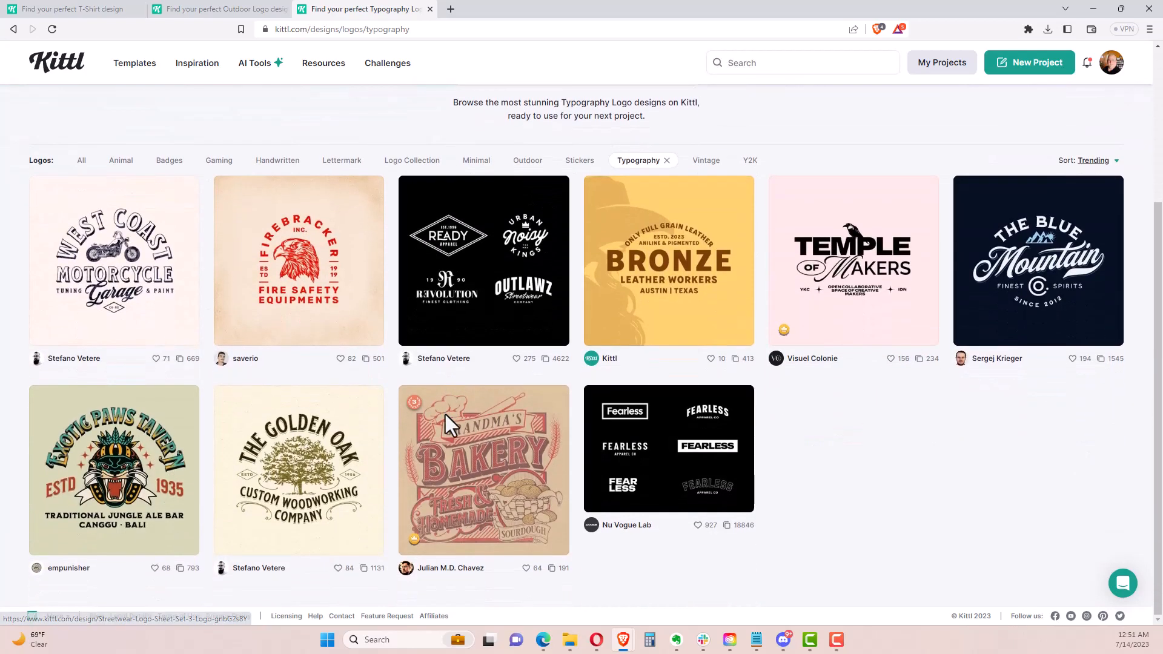
pyautogui.scroll(-5, 446, 418)
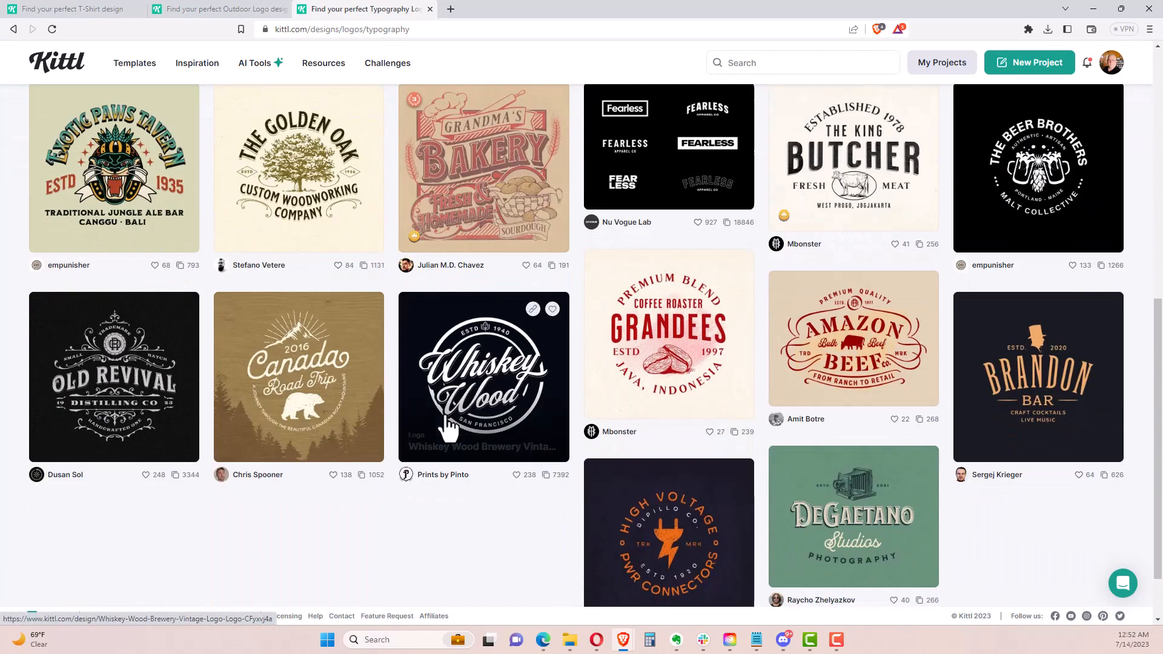
pyautogui.scroll(-5, 449, 427)
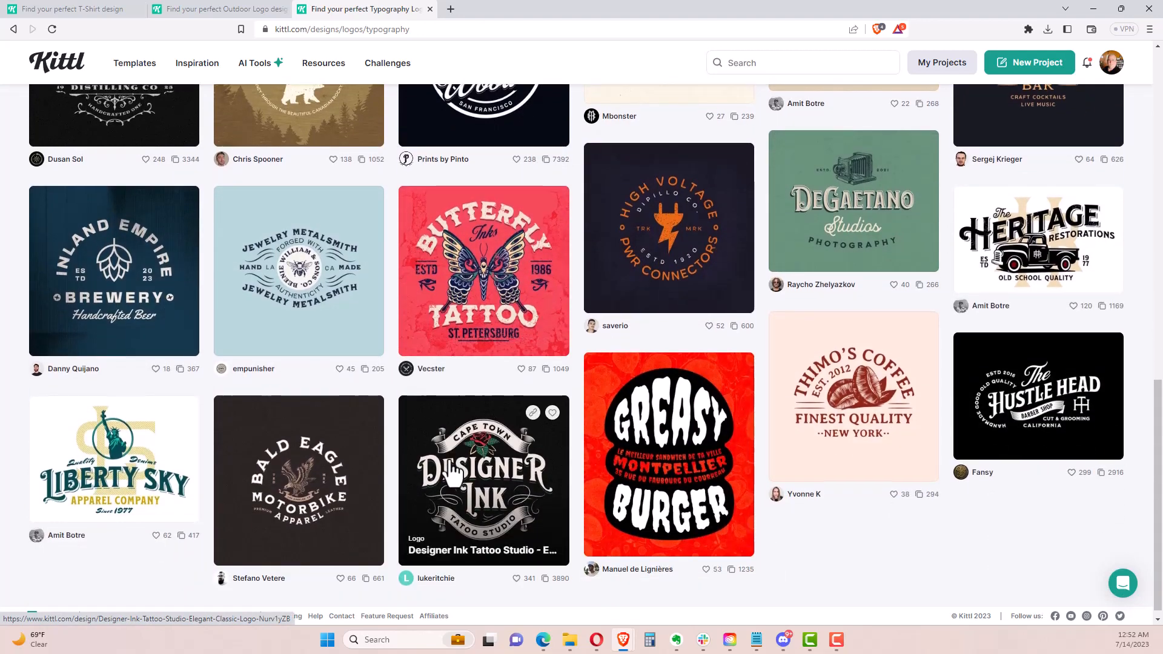
pyautogui.scroll(-3, 452, 476)
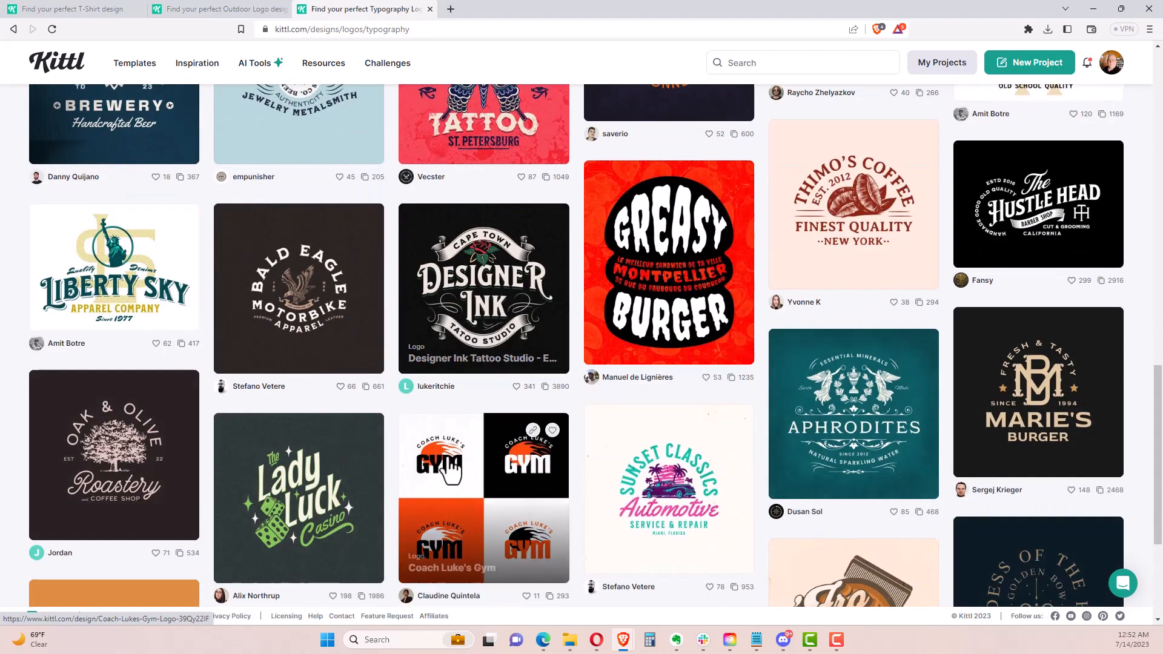
pyautogui.scroll(-2, 451, 473)
pyautogui.scroll(-2, 448, 463)
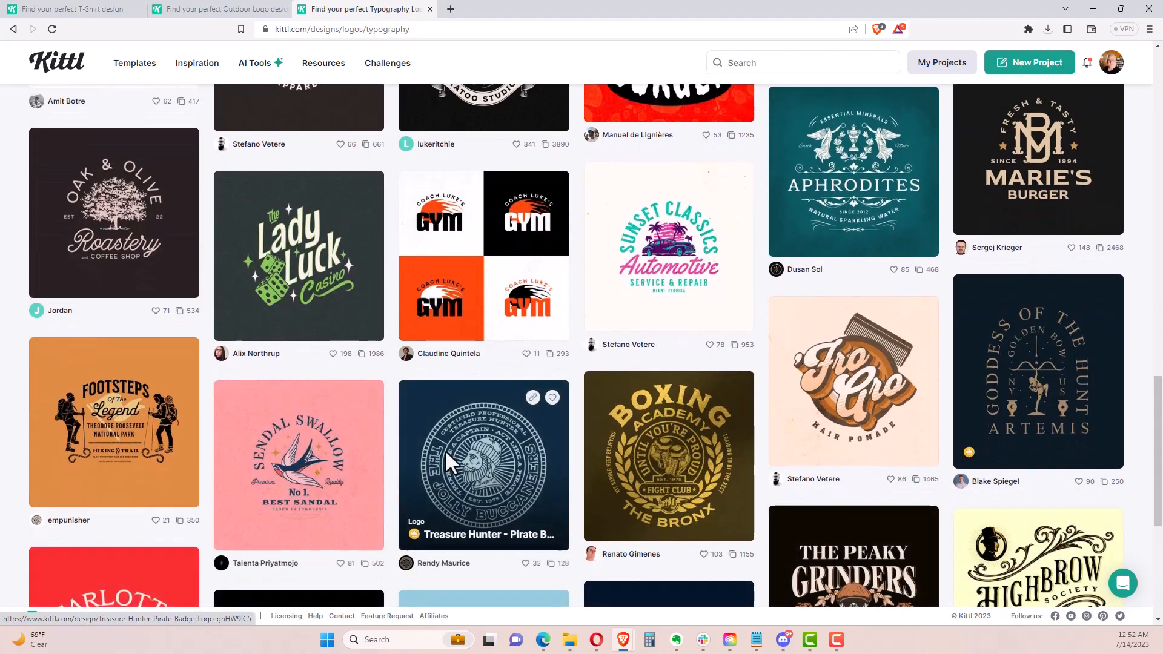
pyautogui.scroll(-4, 447, 464)
pyautogui.scroll(-2, 447, 464)
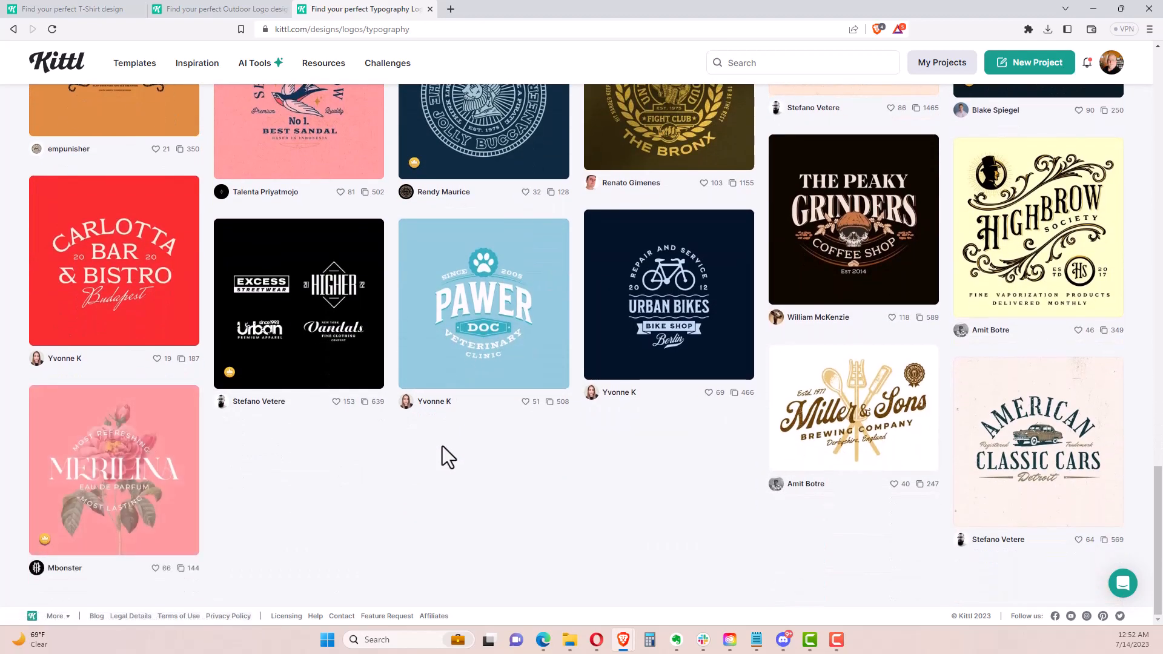
pyautogui.scroll(4, 442, 446)
pyautogui.scroll(3, 443, 447)
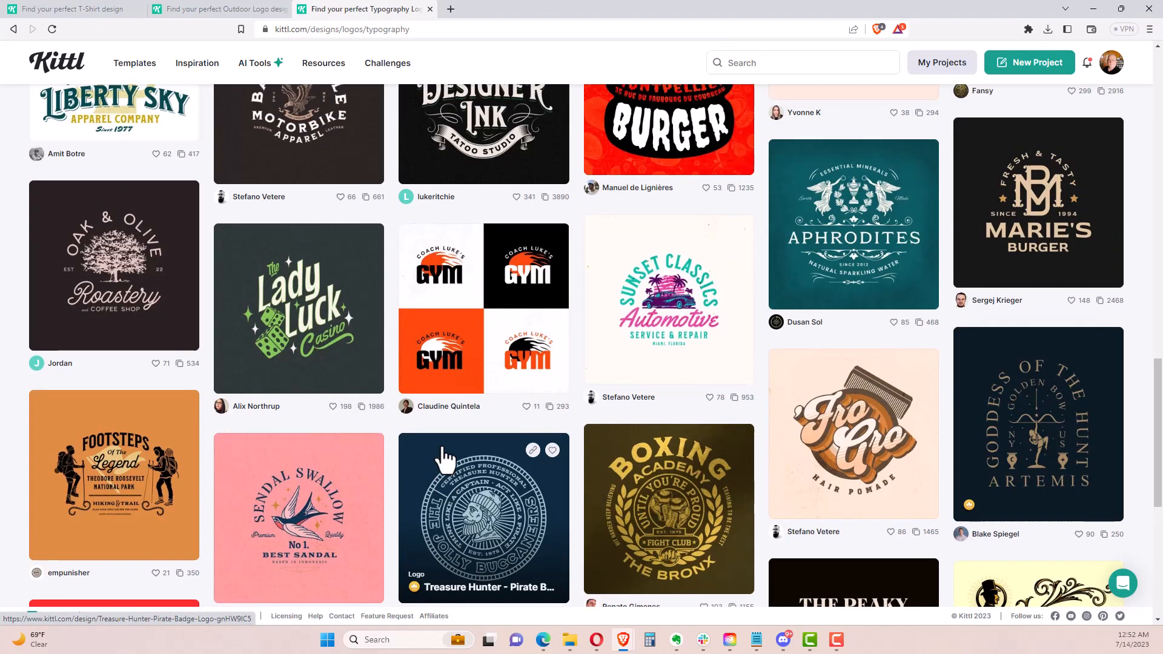
pyautogui.scroll(3, 445, 461)
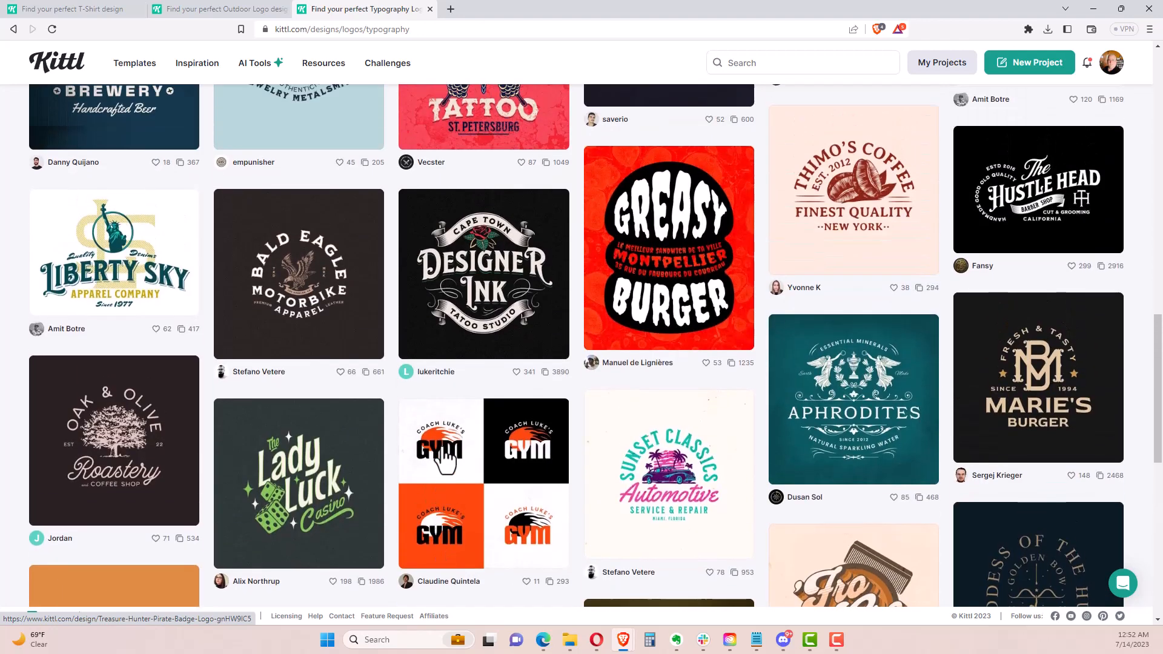
pyautogui.scroll(3, 445, 461)
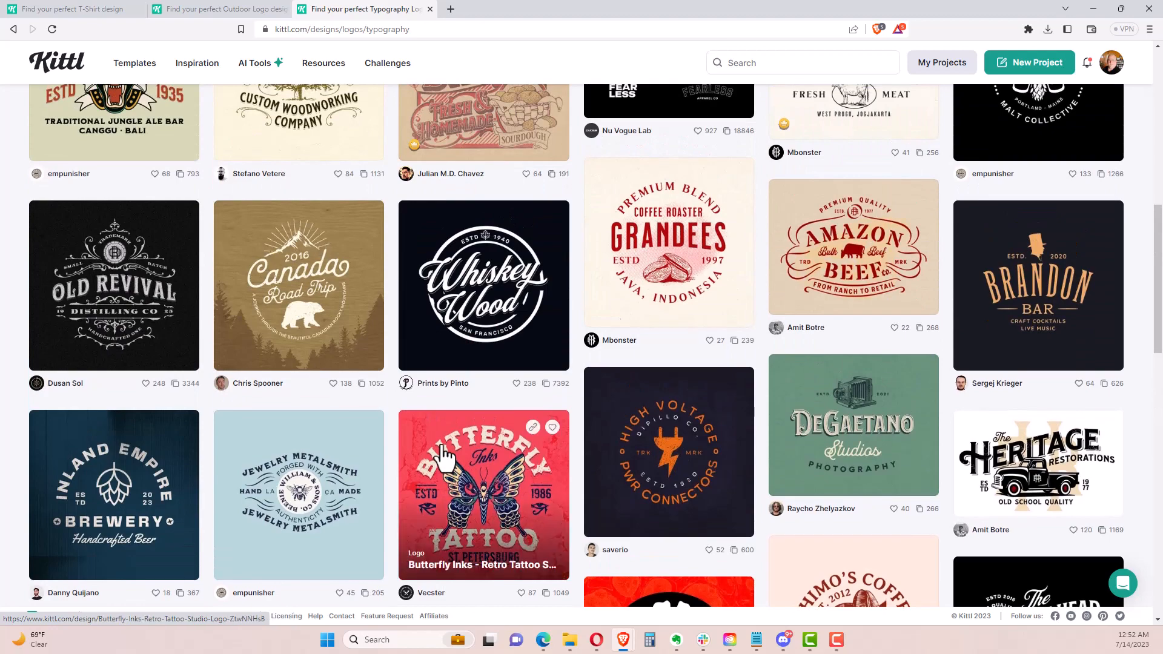
pyautogui.scroll(4, 443, 459)
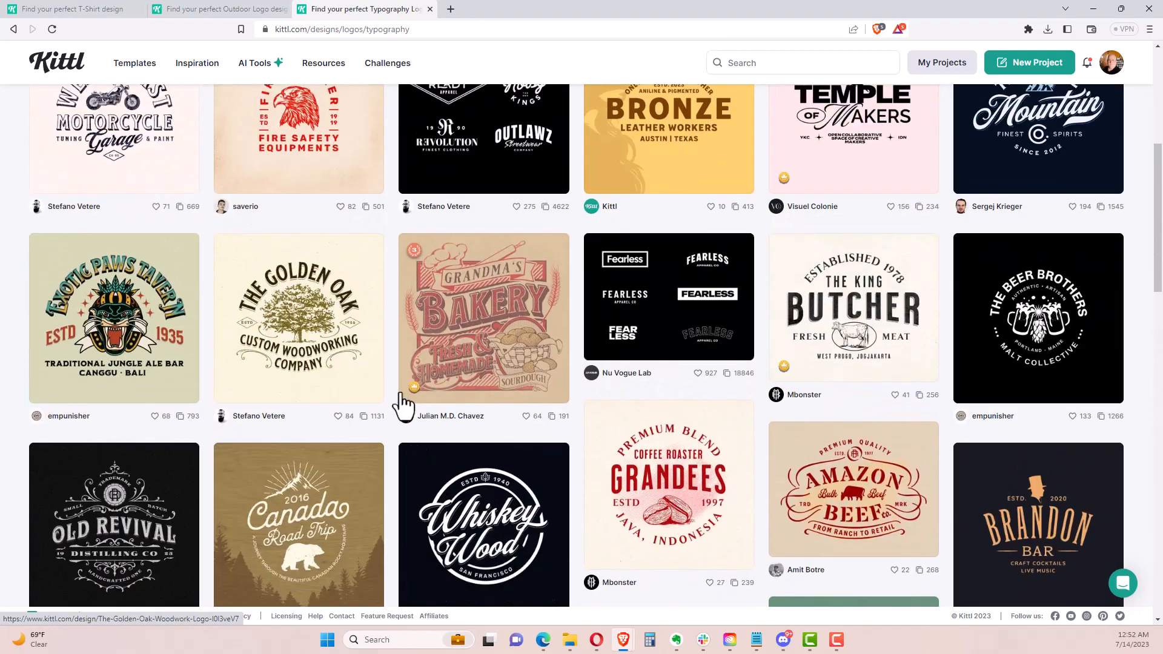
# Preview the Grandma's Bakery logo template's details, and close the preview
pyautogui.click(509, 327)
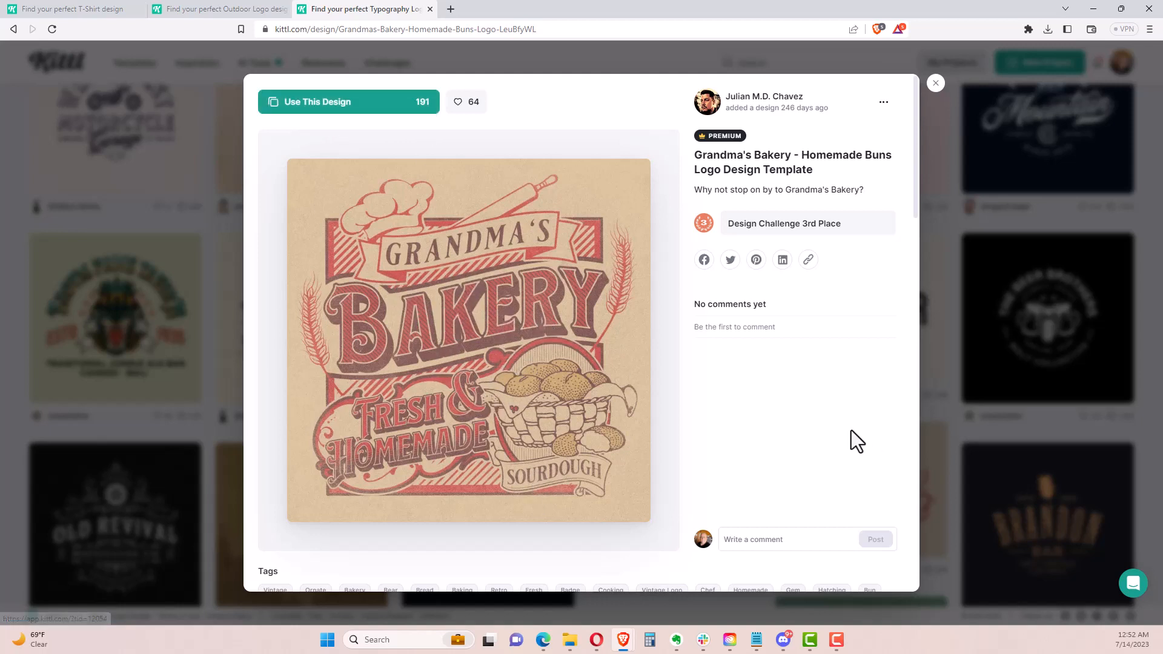
pyautogui.click(936, 83)
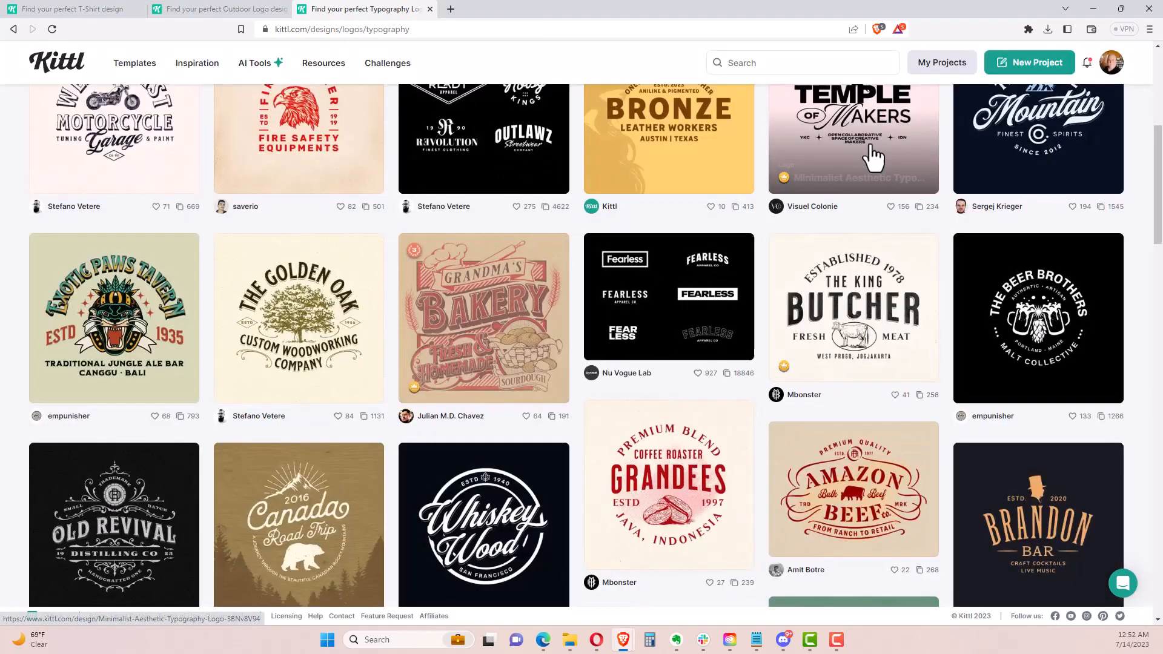
pyautogui.scroll(4, 810, 329)
# Open the Design Challenges page and review the recent submissions, current challenge and completed challenges
pyautogui.moveTo(383, 83)
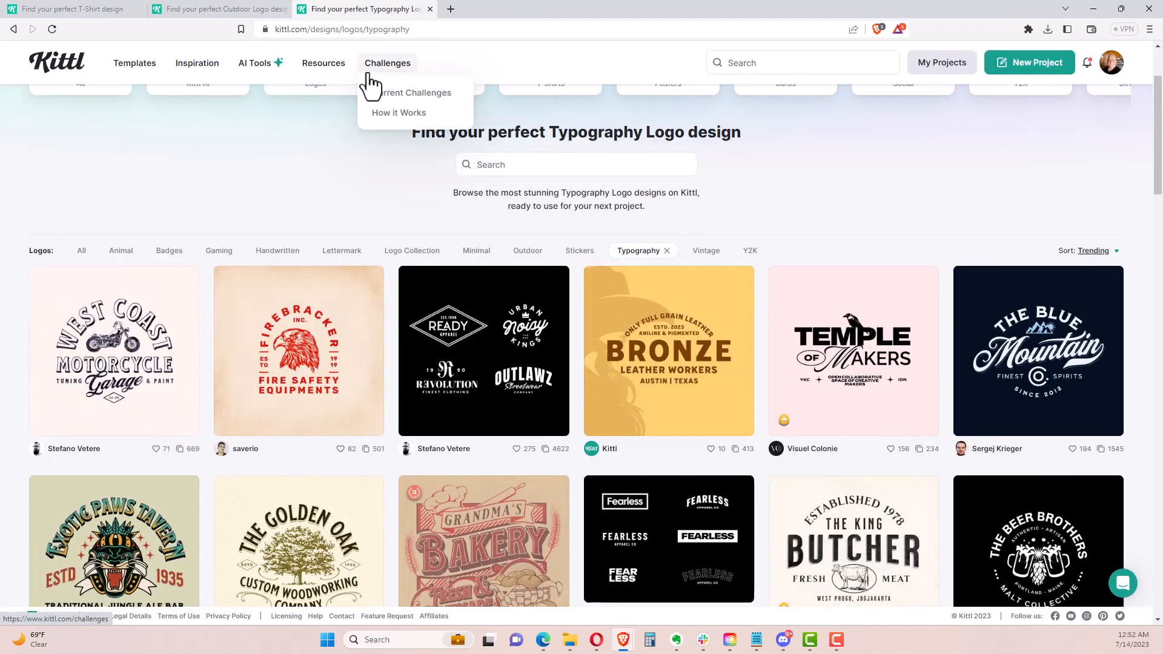
pyautogui.click(376, 74)
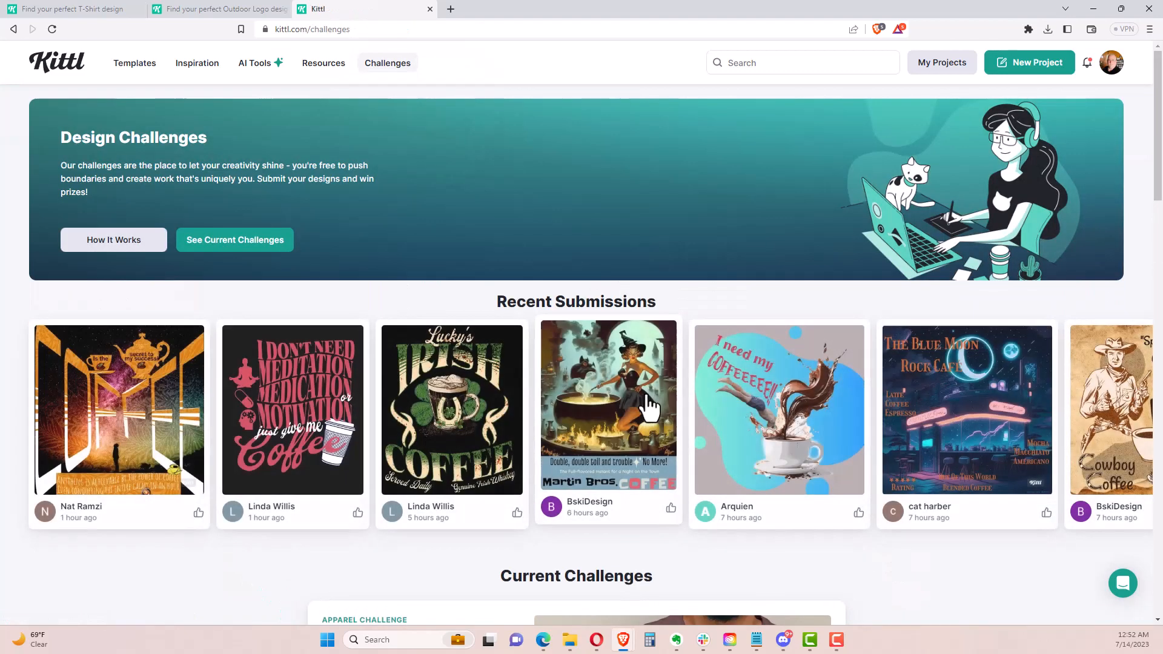
pyautogui.scroll(-6, 645, 408)
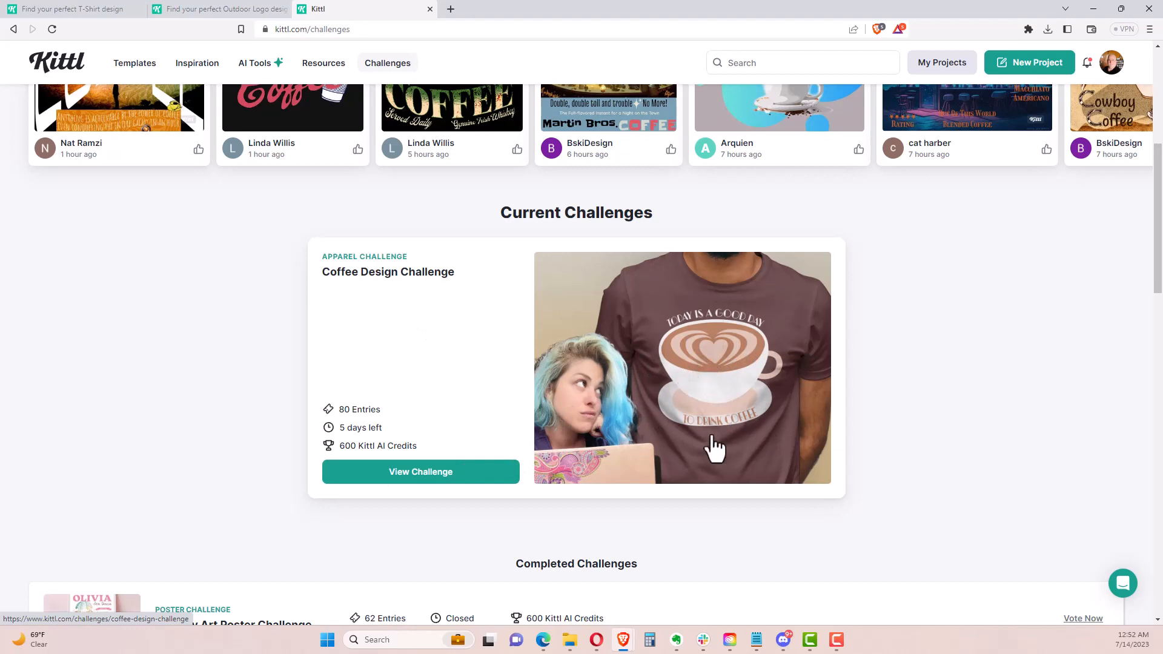
pyautogui.scroll(-1, 759, 413)
pyautogui.scroll(-4, 759, 413)
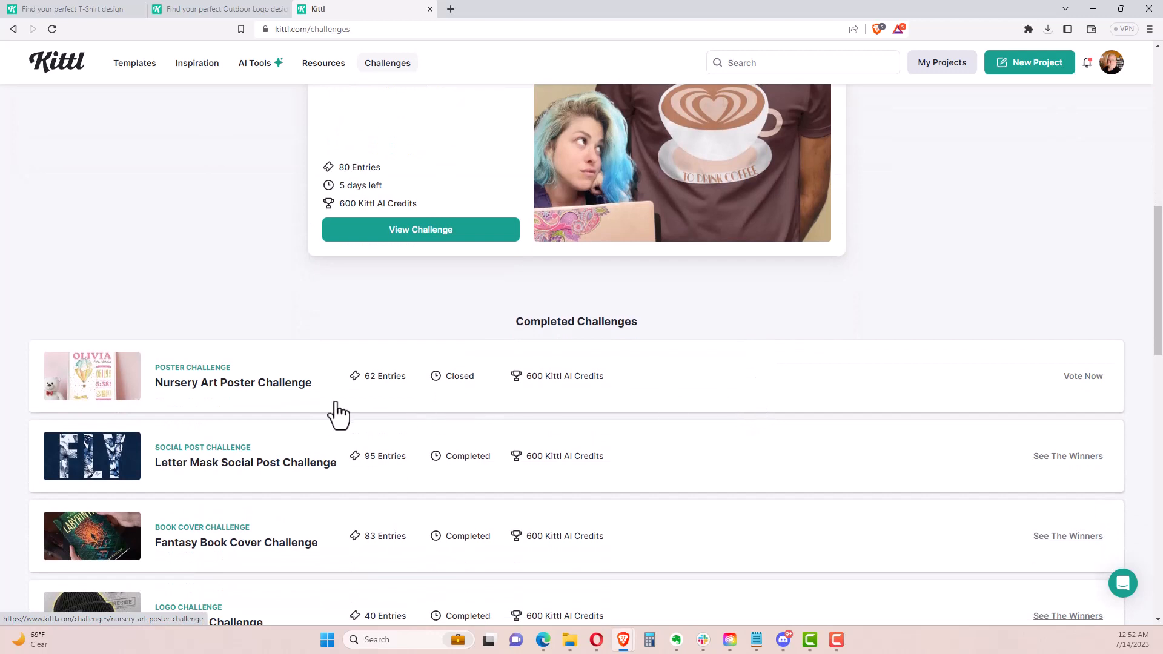
pyautogui.scroll(-3, 298, 420)
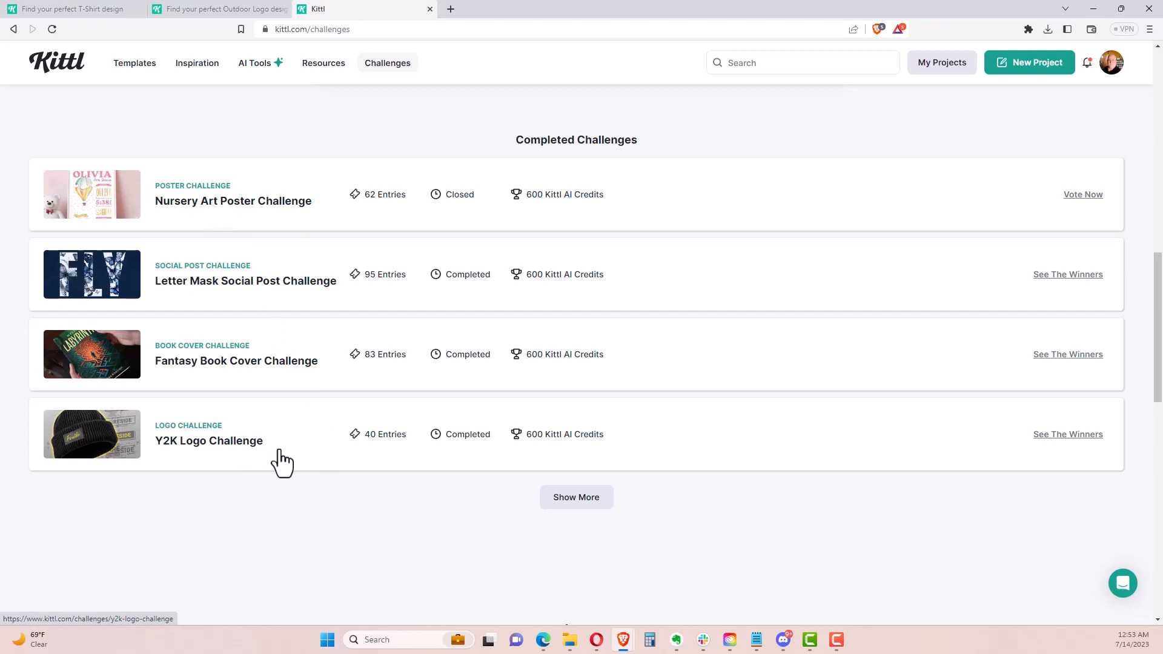
pyautogui.scroll(10, 283, 463)
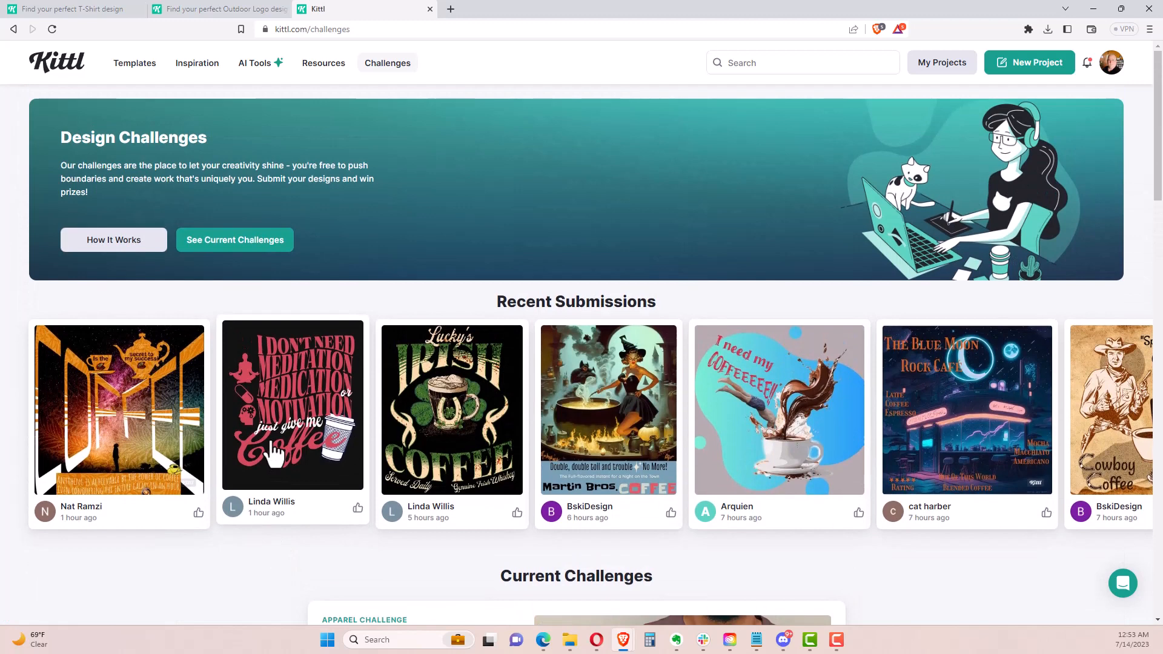
# Open the Vintage Hub page from Kittl's resources
pyautogui.moveTo(401, 67)
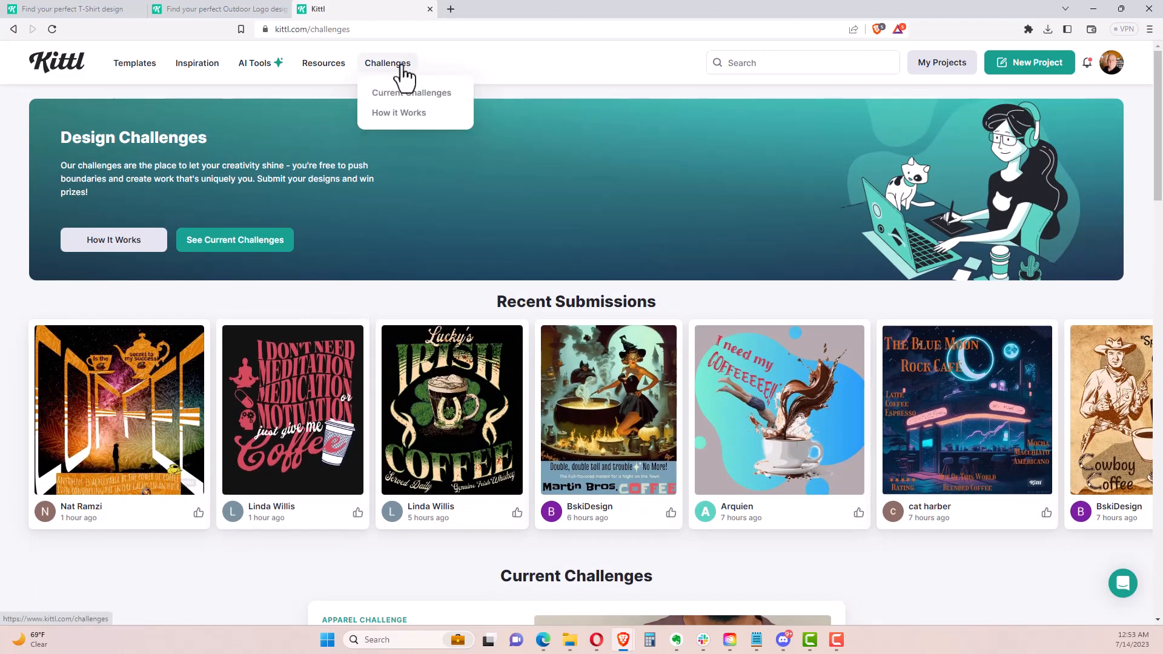
pyautogui.moveTo(325, 75)
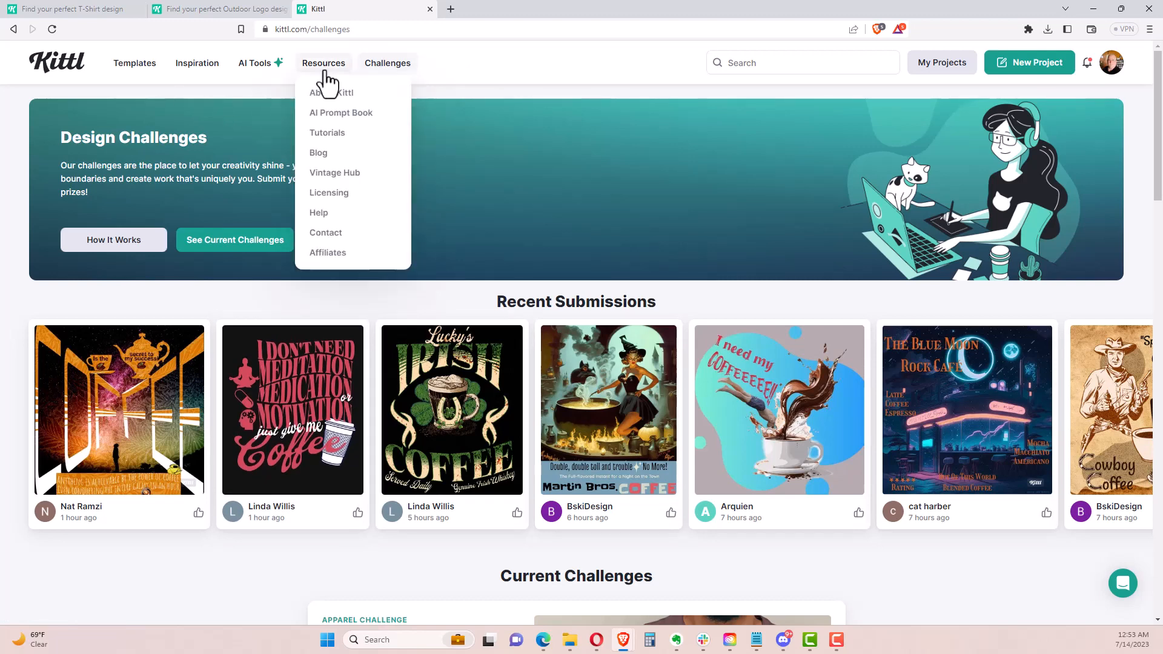
pyautogui.click(337, 179)
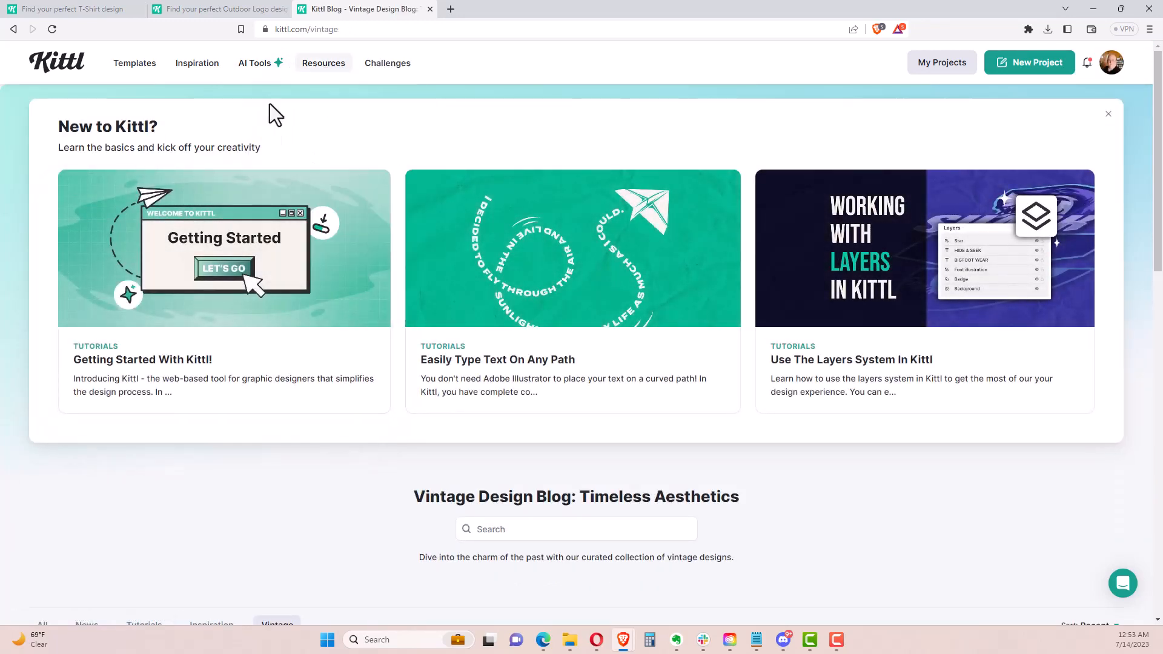
# Go to the Inspiration page and open its Coffee Logos category
pyautogui.moveTo(249, 72)
pyautogui.moveTo(208, 66)
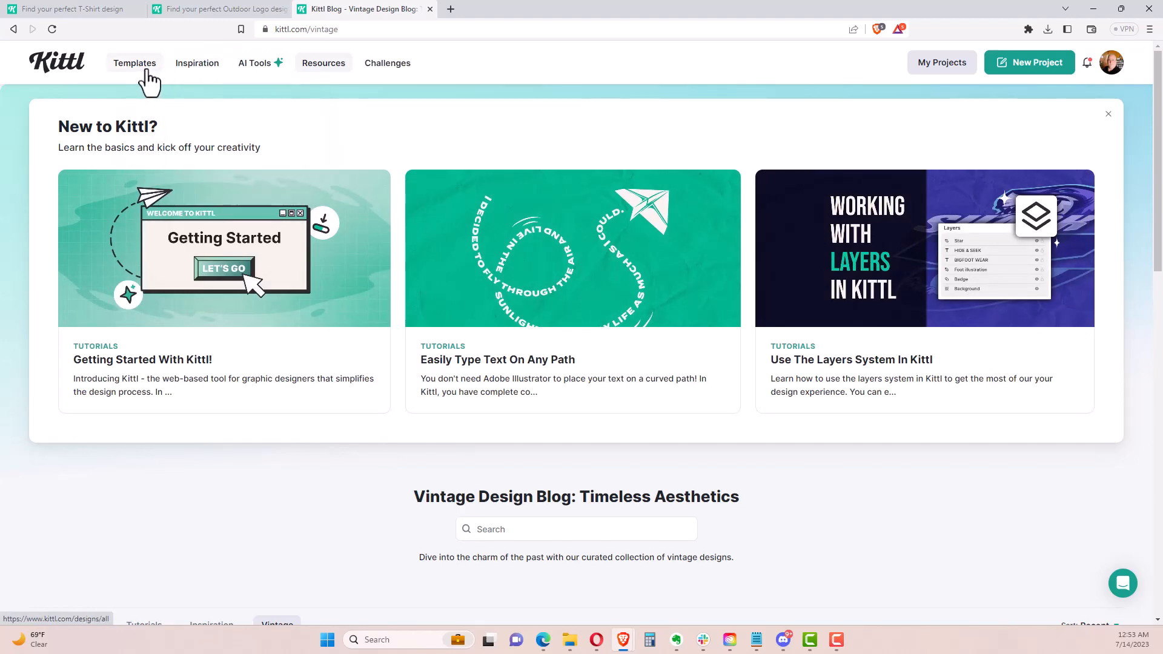
pyautogui.click(147, 77)
pyautogui.click(188, 72)
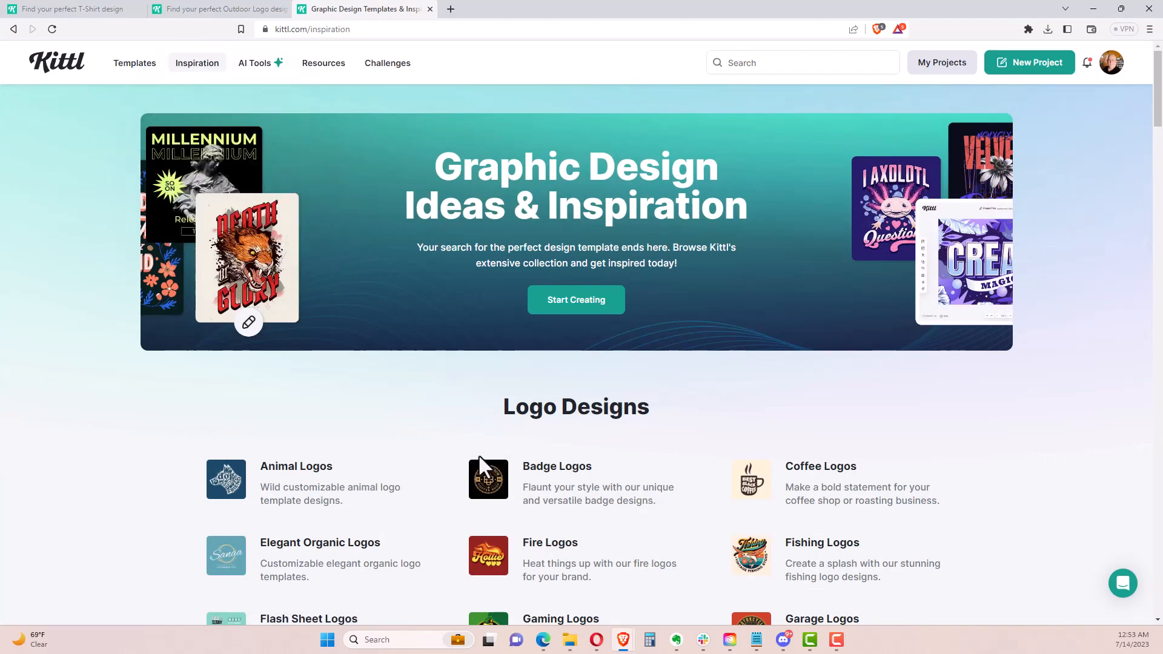
pyautogui.scroll(-4, 479, 459)
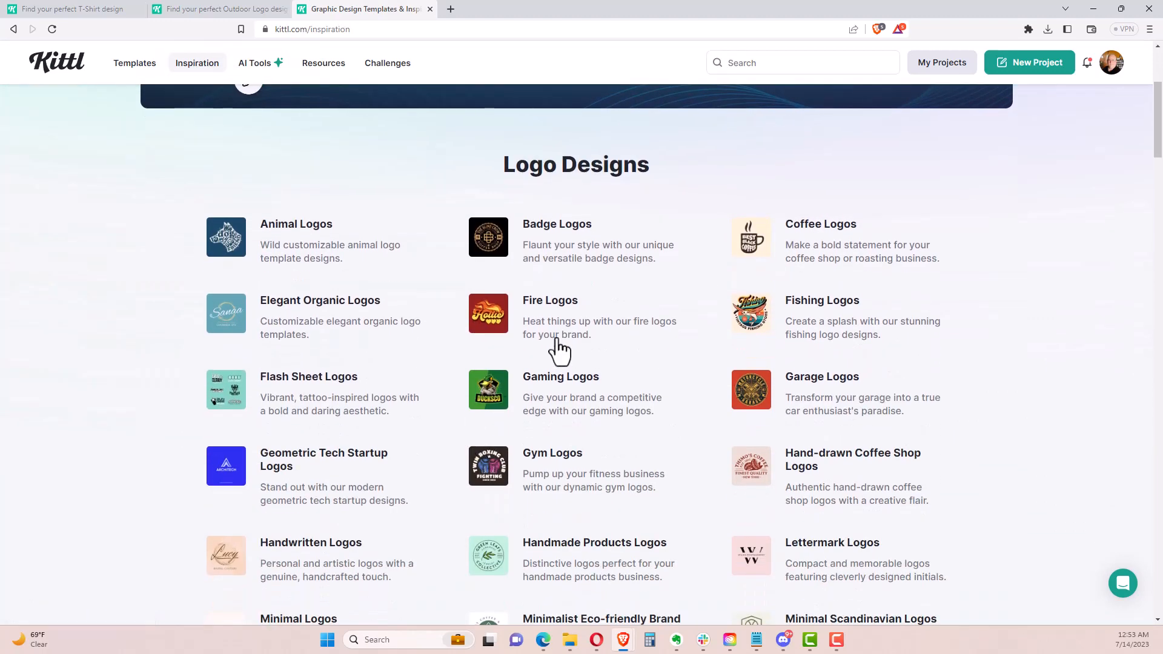
pyautogui.click(811, 230)
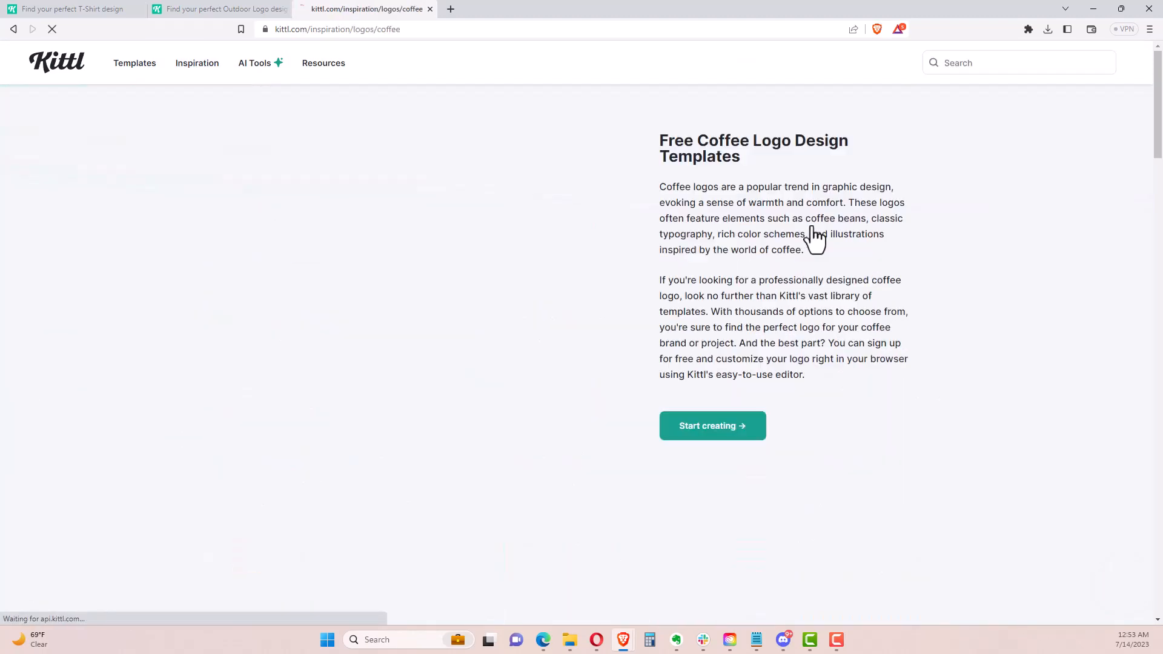
# Start creating from the coffee logo page, and leave the editor for the Kittl home page
pyautogui.click(713, 432)
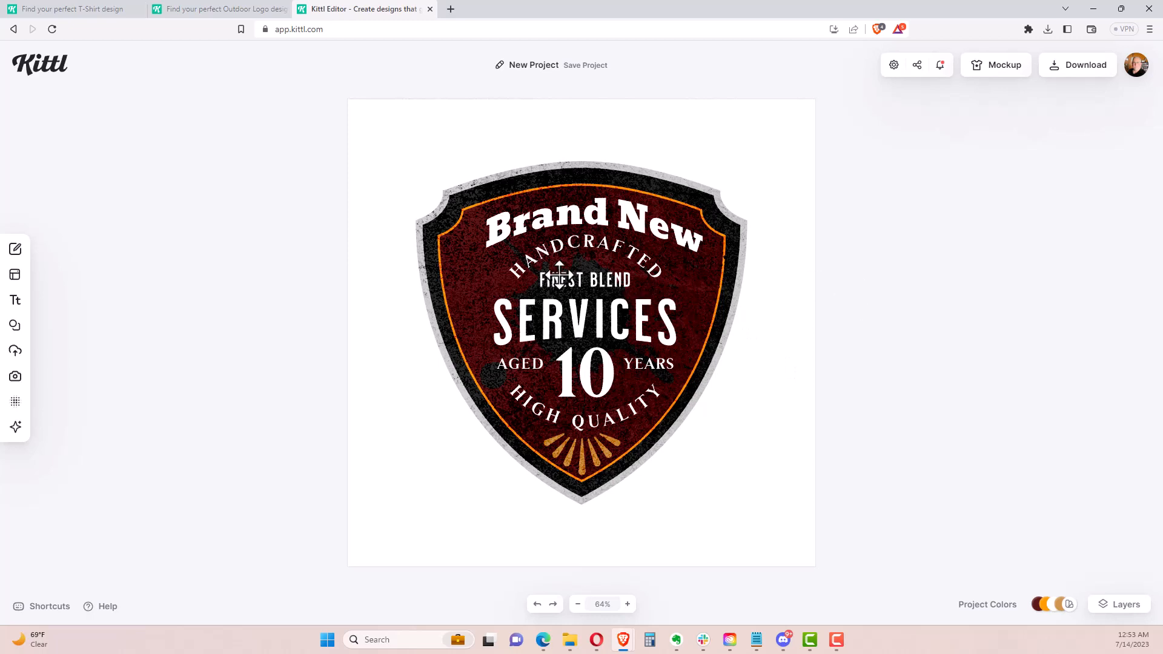
pyautogui.click(32, 68)
pyautogui.click(632, 98)
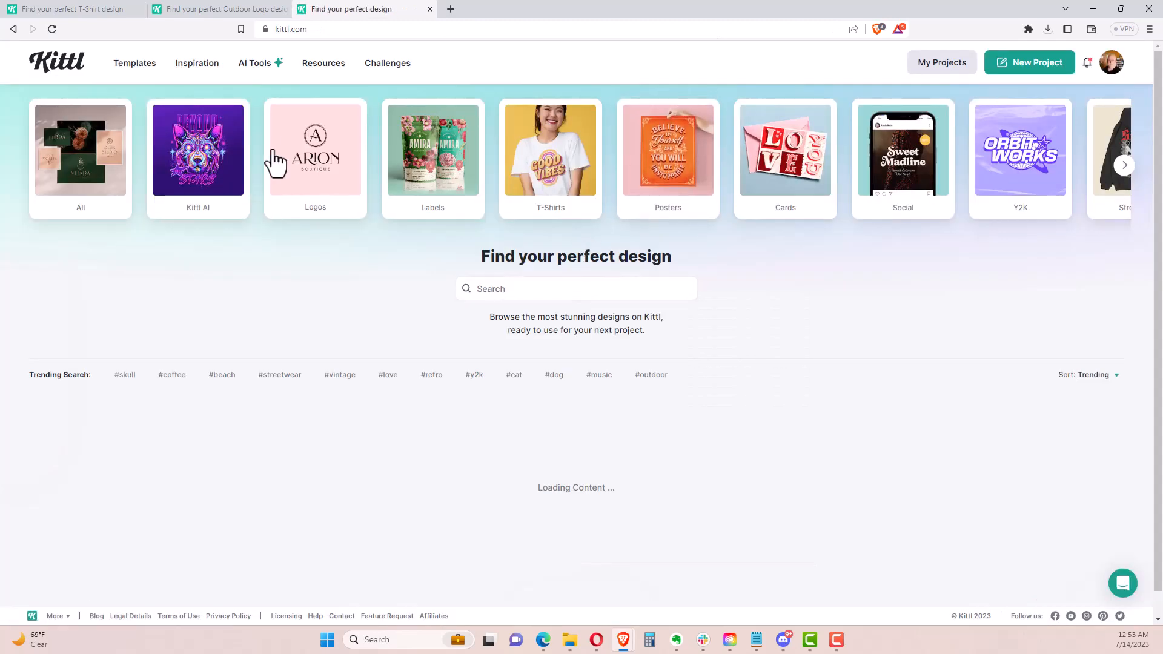
# Open the Logos inspiration page, look through its templates and load more logo designs
pyautogui.moveTo(203, 66)
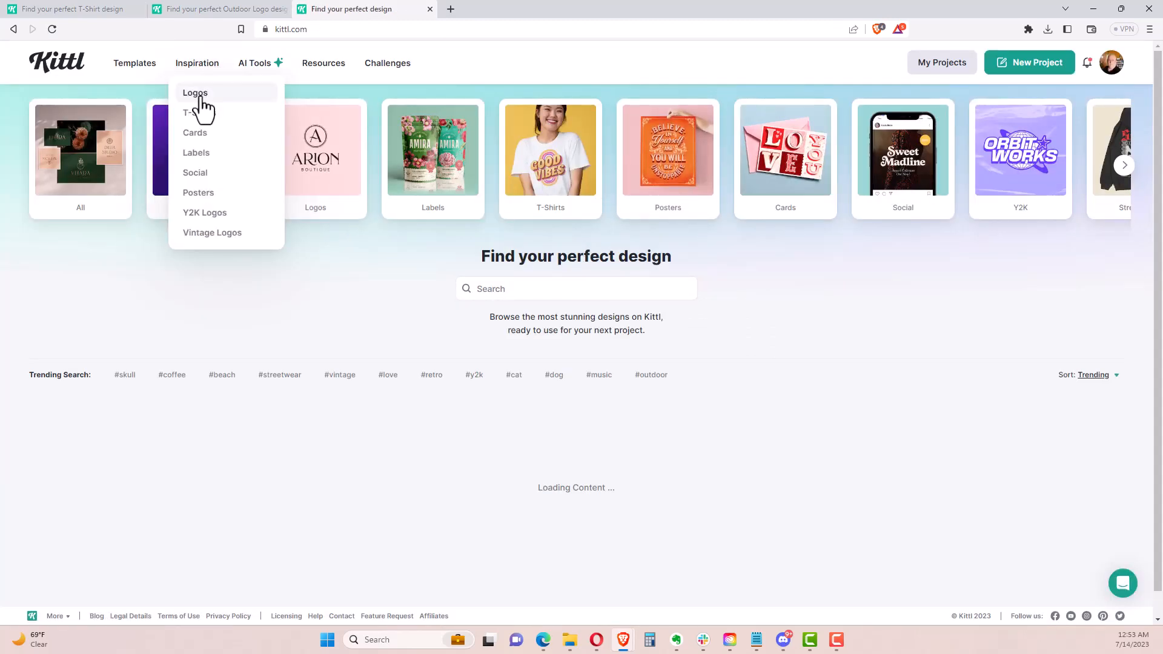
pyautogui.click(202, 99)
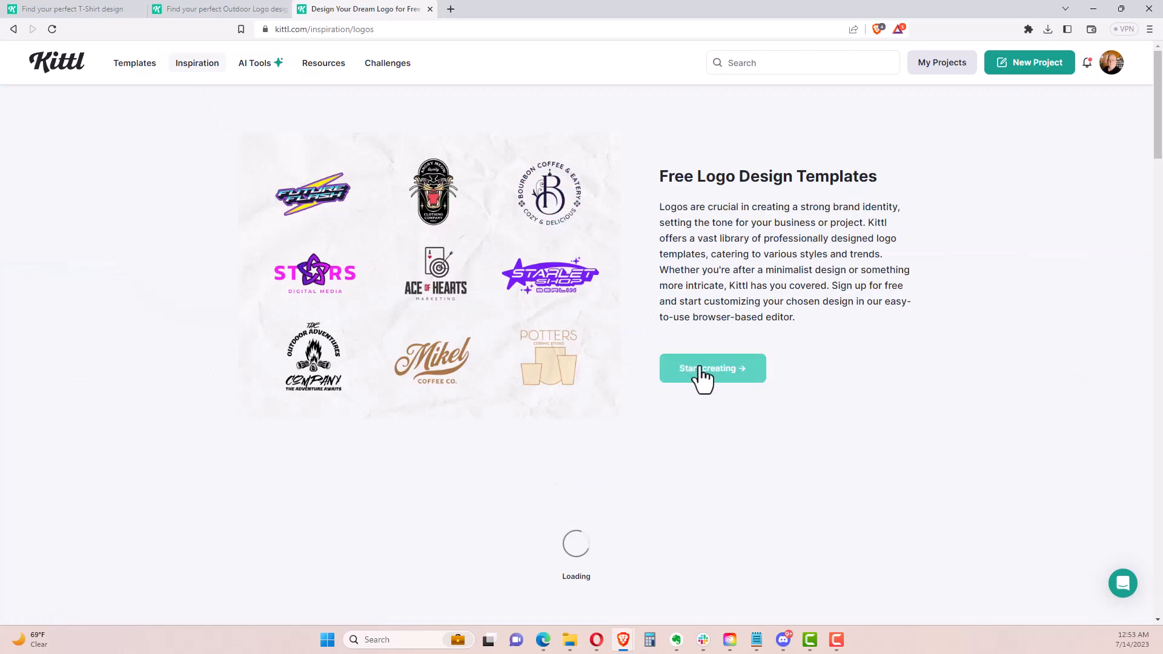
pyautogui.scroll(-3, 715, 273)
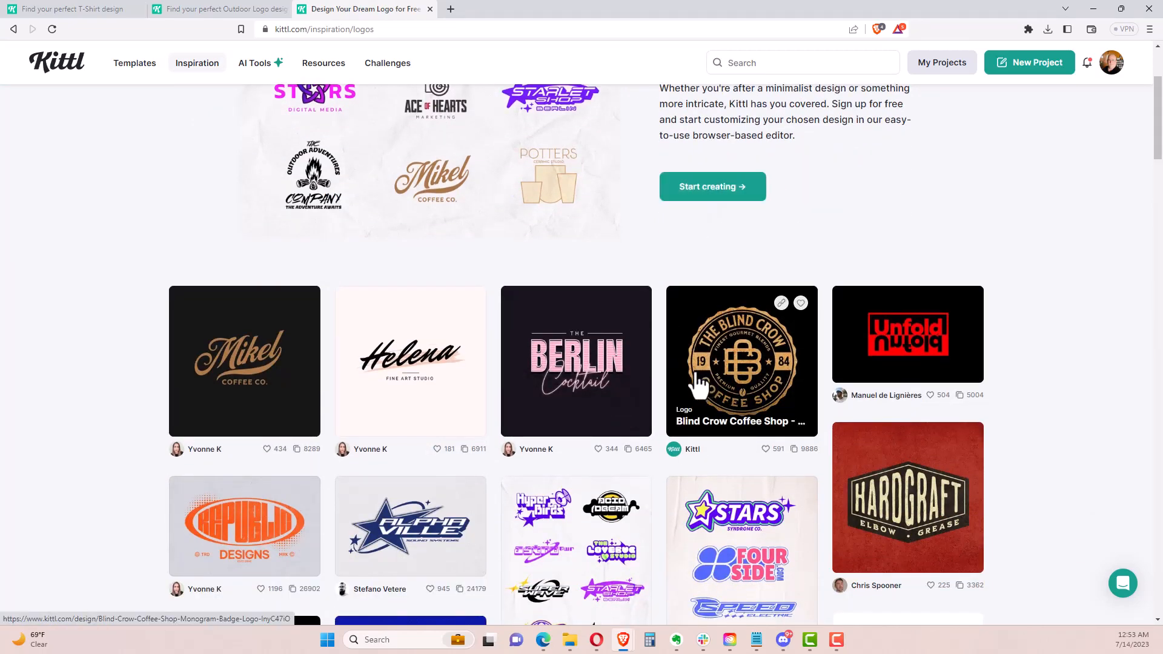
pyautogui.scroll(-7, 698, 376)
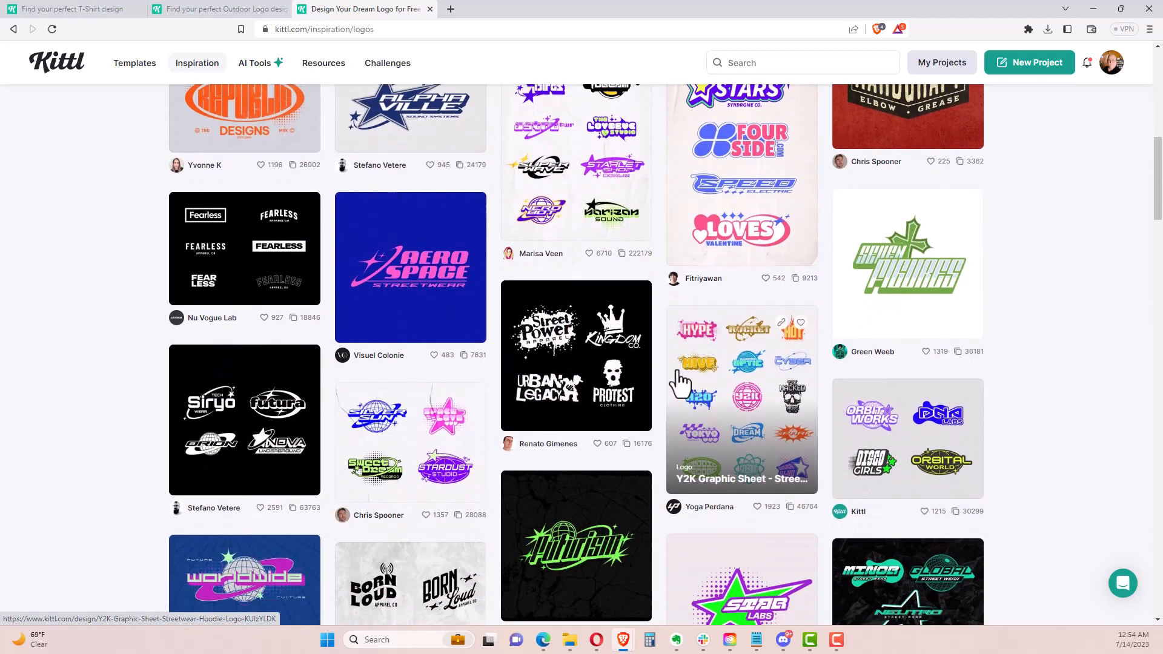
pyautogui.scroll(2, 680, 382)
pyautogui.scroll(-1, 773, 330)
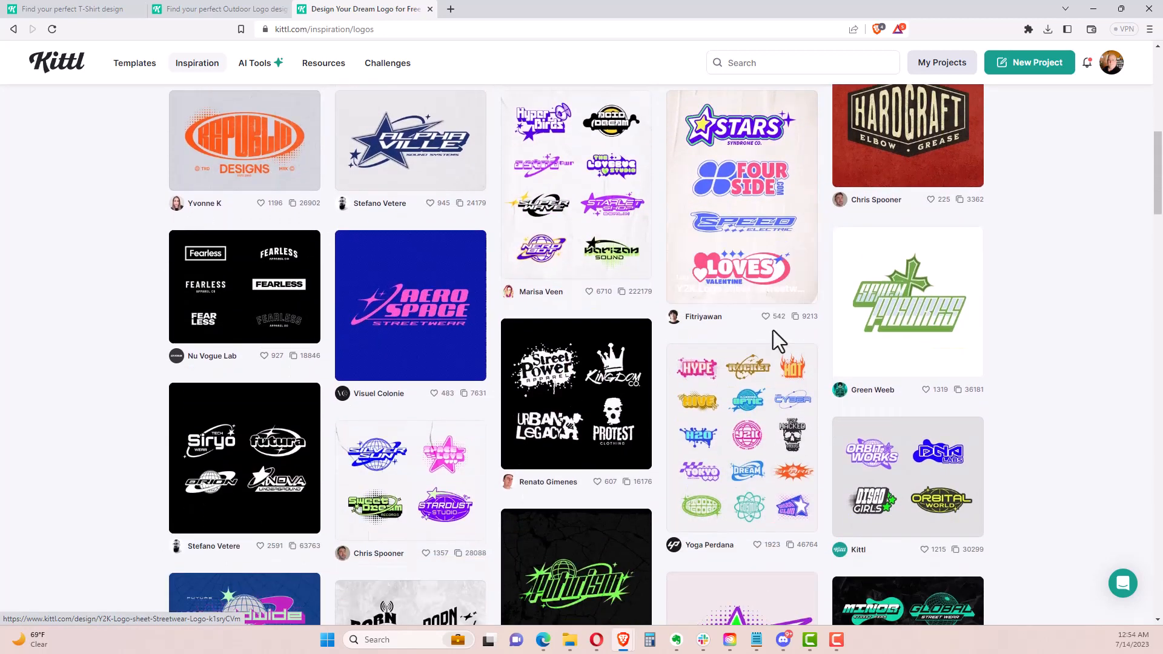
pyautogui.scroll(-9, 773, 329)
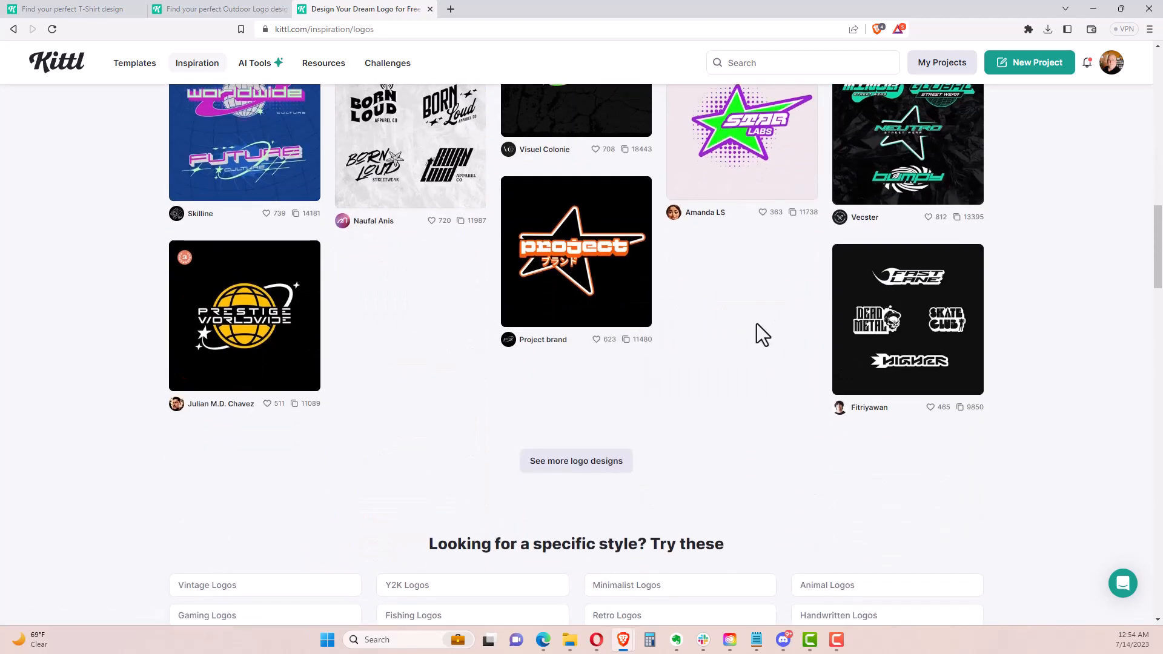
pyautogui.click(597, 464)
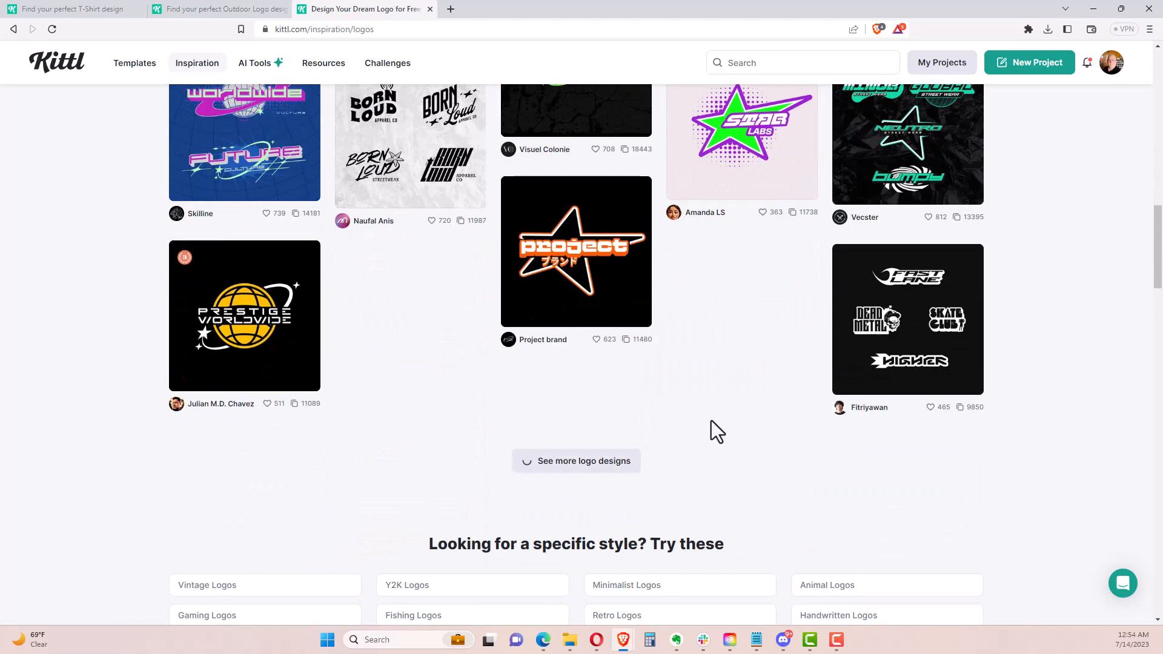
pyautogui.scroll(-4, 709, 420)
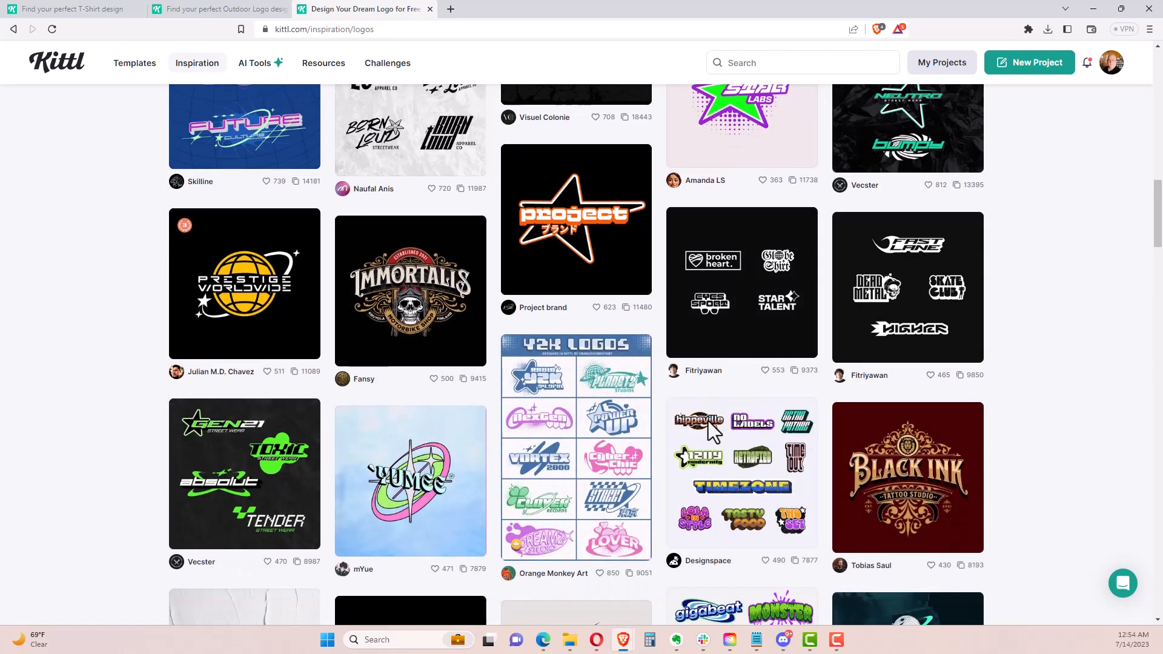
# Find the Heritage Type Co. monogram badge among the logo designs and open it for editing with Use This Design
pyautogui.scroll(-6, 708, 422)
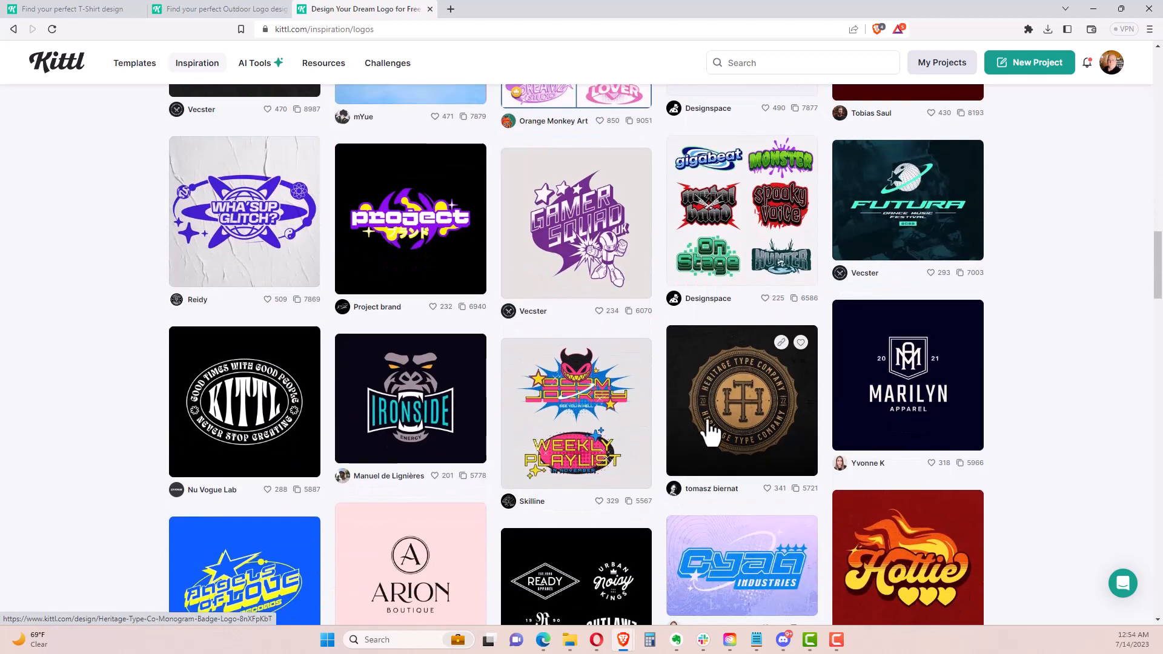
pyautogui.scroll(-1, 709, 425)
pyautogui.scroll(-4, 697, 407)
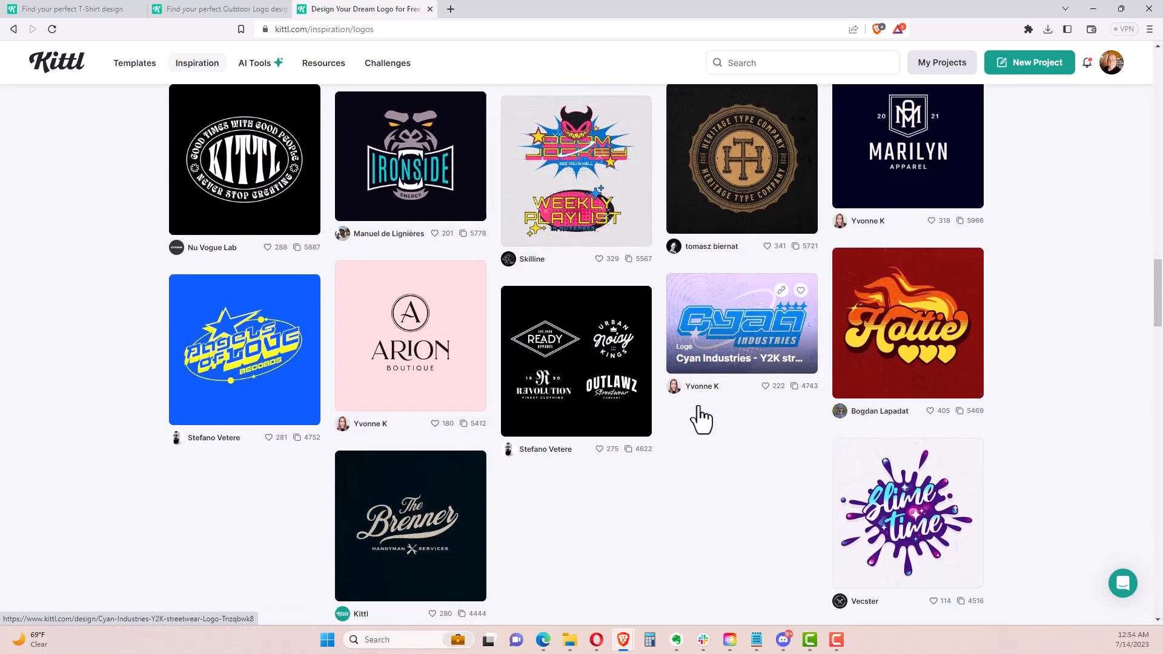
pyautogui.scroll(2, 703, 416)
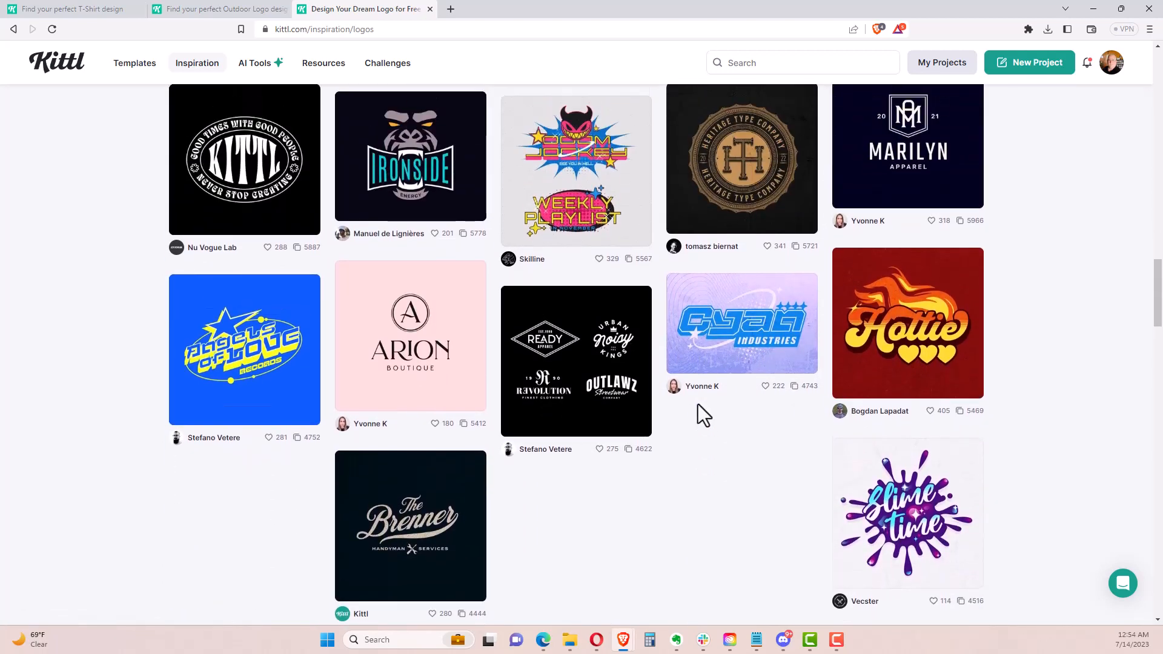
pyautogui.scroll(2, 698, 405)
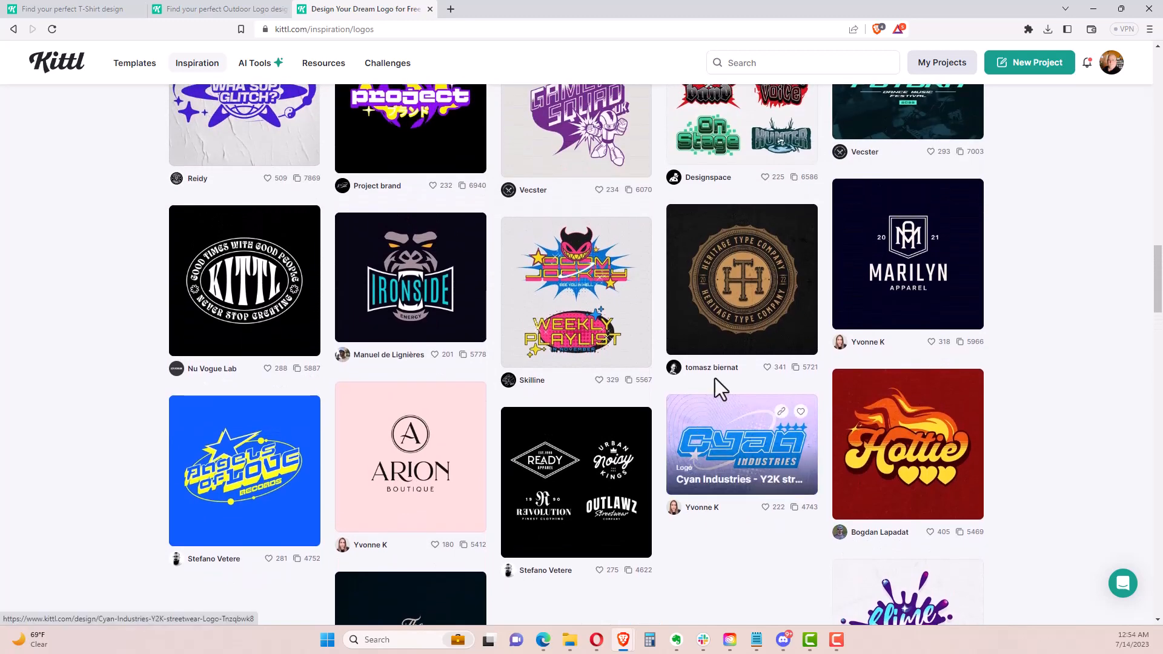
pyautogui.click(757, 284)
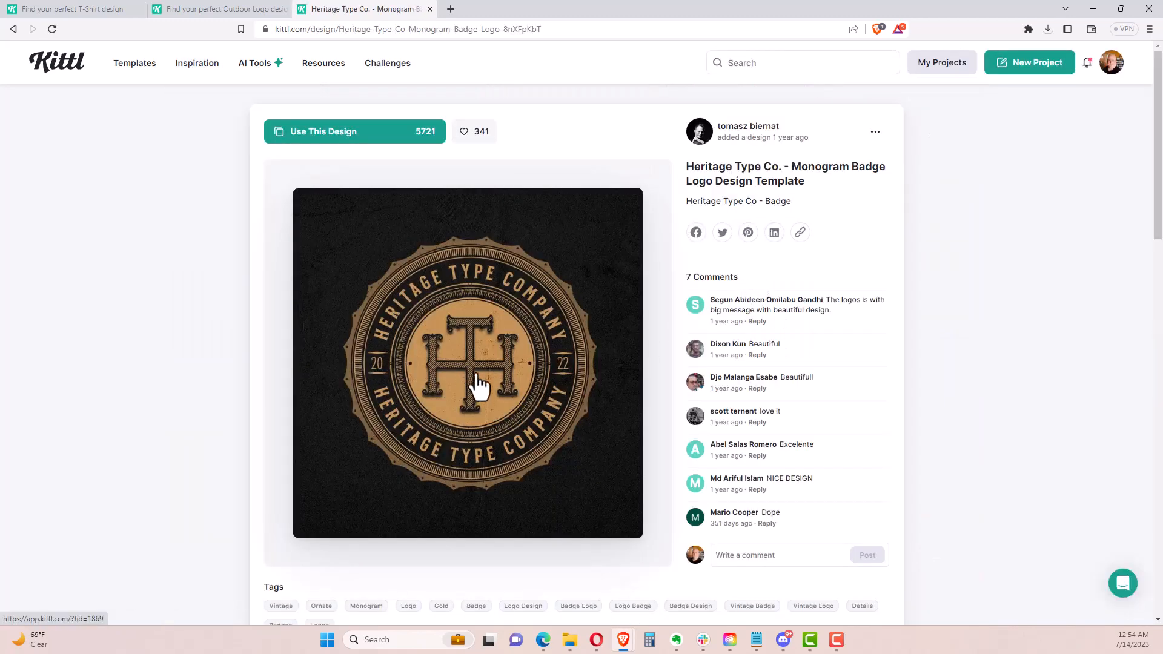
pyautogui.click(368, 137)
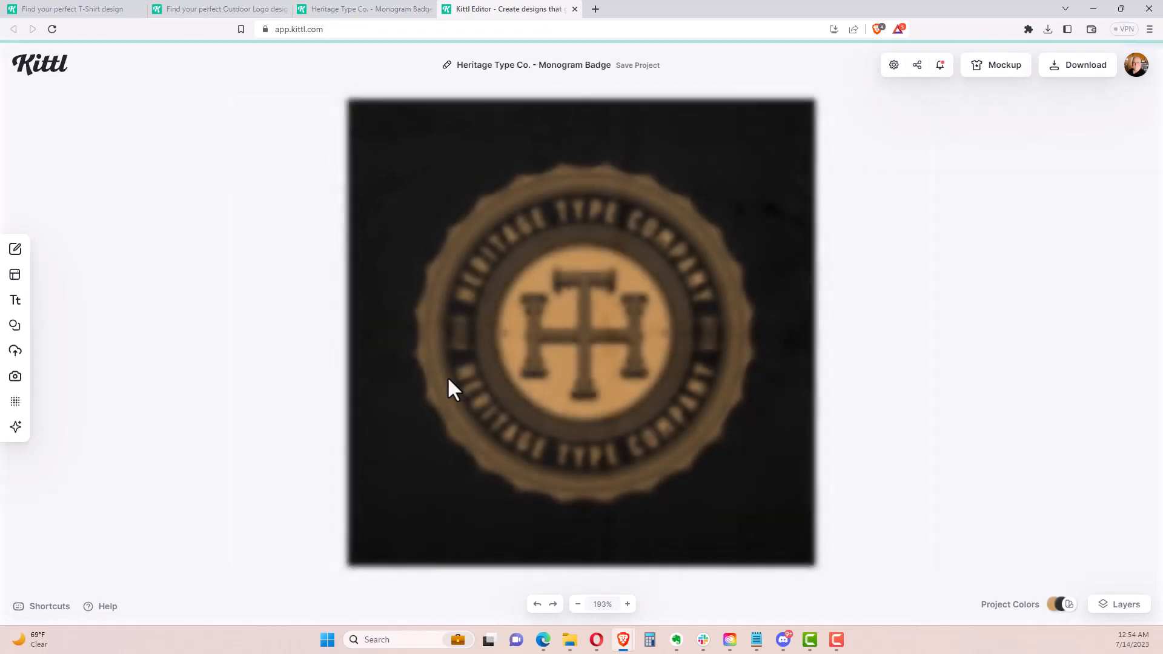
# Try replacing the T in the badge's central monogram with an F
pyautogui.click(588, 335)
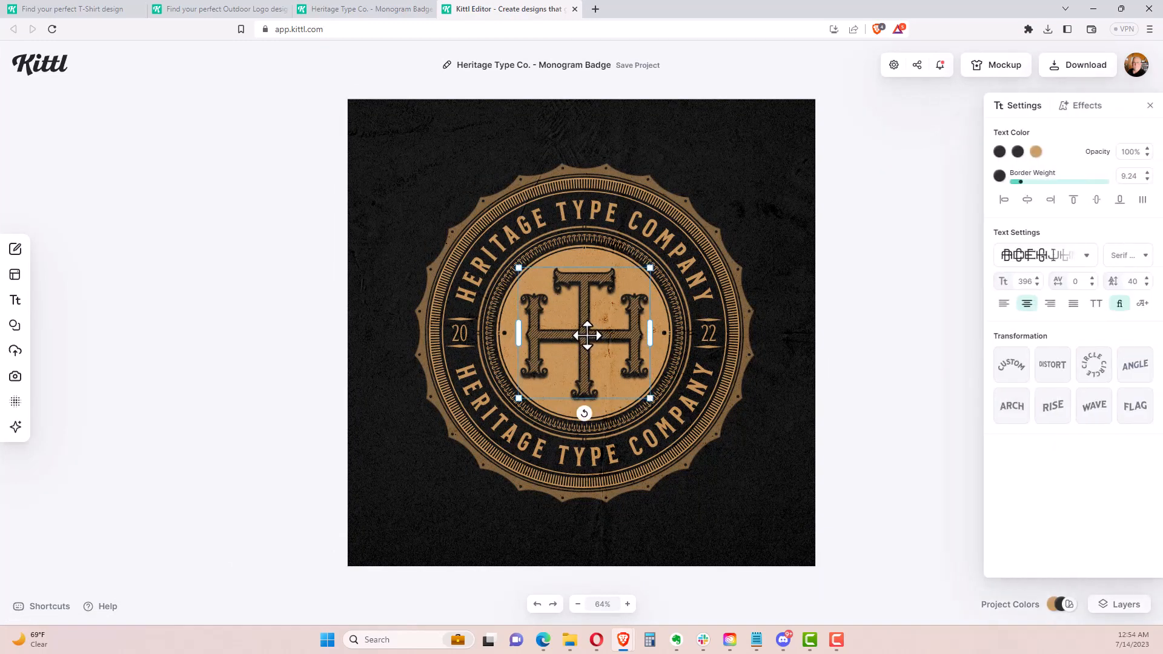
pyautogui.doubleClick(586, 335)
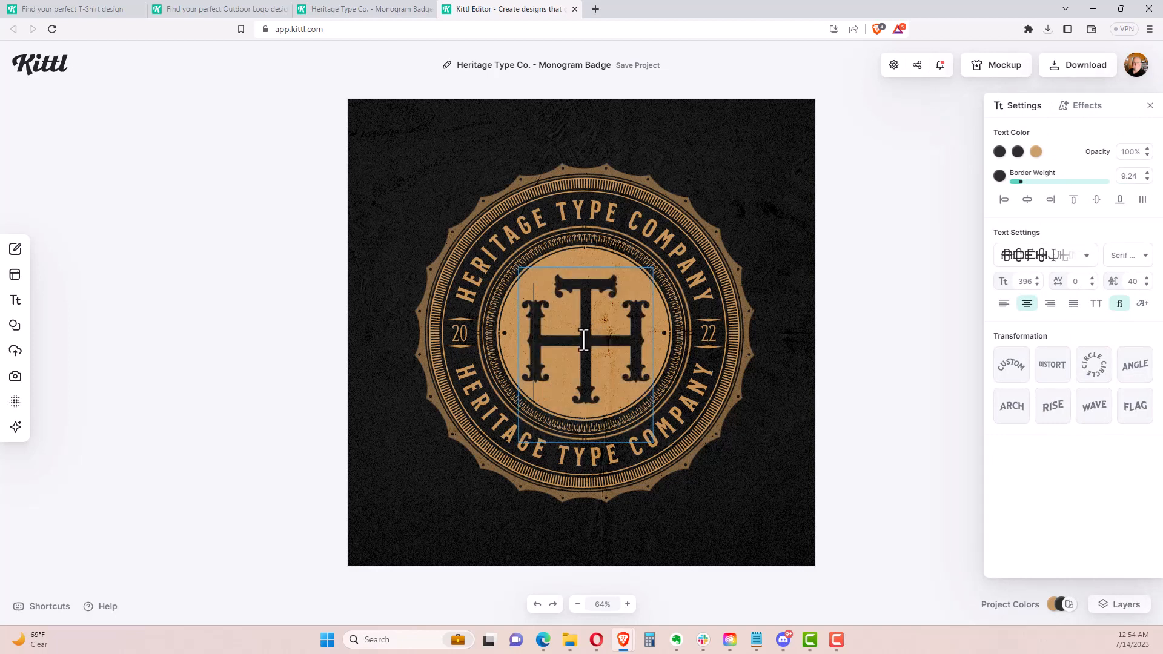
pyautogui.press('Delete')
pyautogui.write('F')
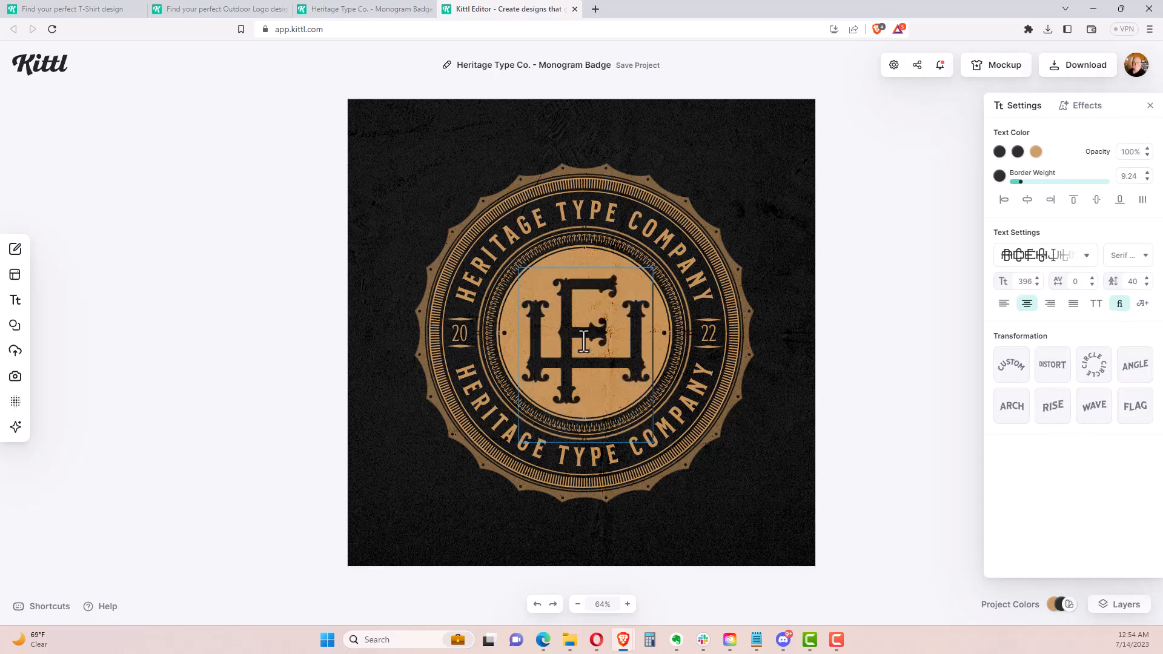
pyautogui.write('C')
pyautogui.press('BackSpace')
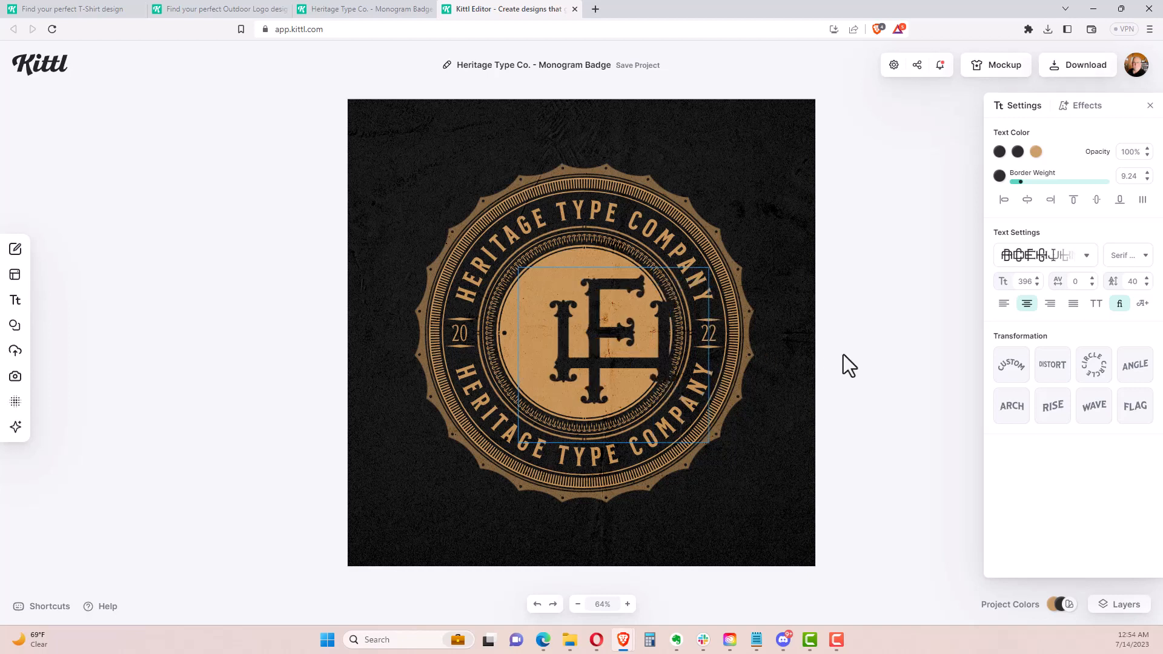
pyautogui.moveTo(630, 347); pyautogui.dragTo(586, 335)
pyautogui.click(129, 241)
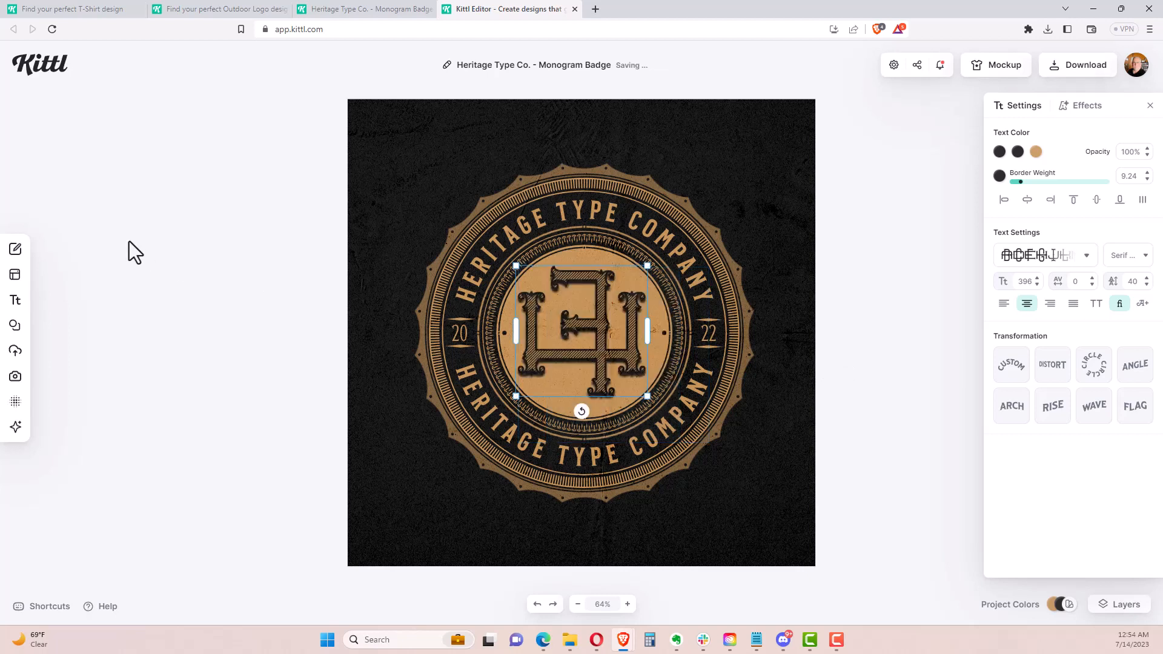
# Clear the badge's central monogram text and replace it with the letters FD
pyautogui.doubleClick(579, 363)
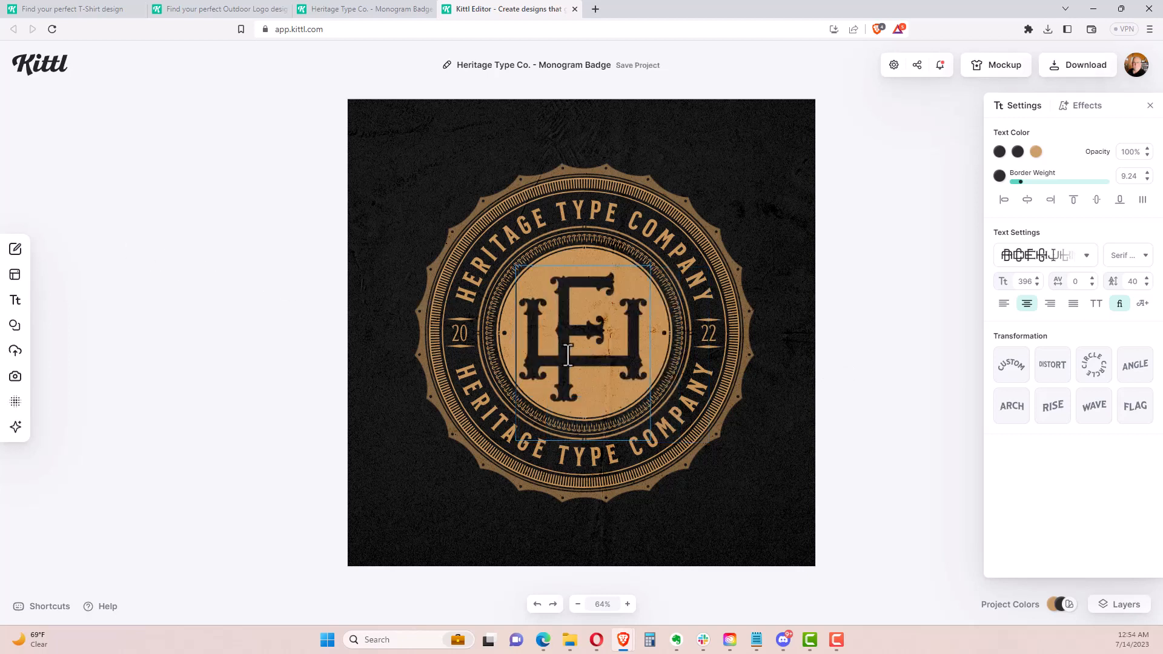
pyautogui.doubleClick(585, 364)
pyautogui.click(586, 363)
pyautogui.write('D')
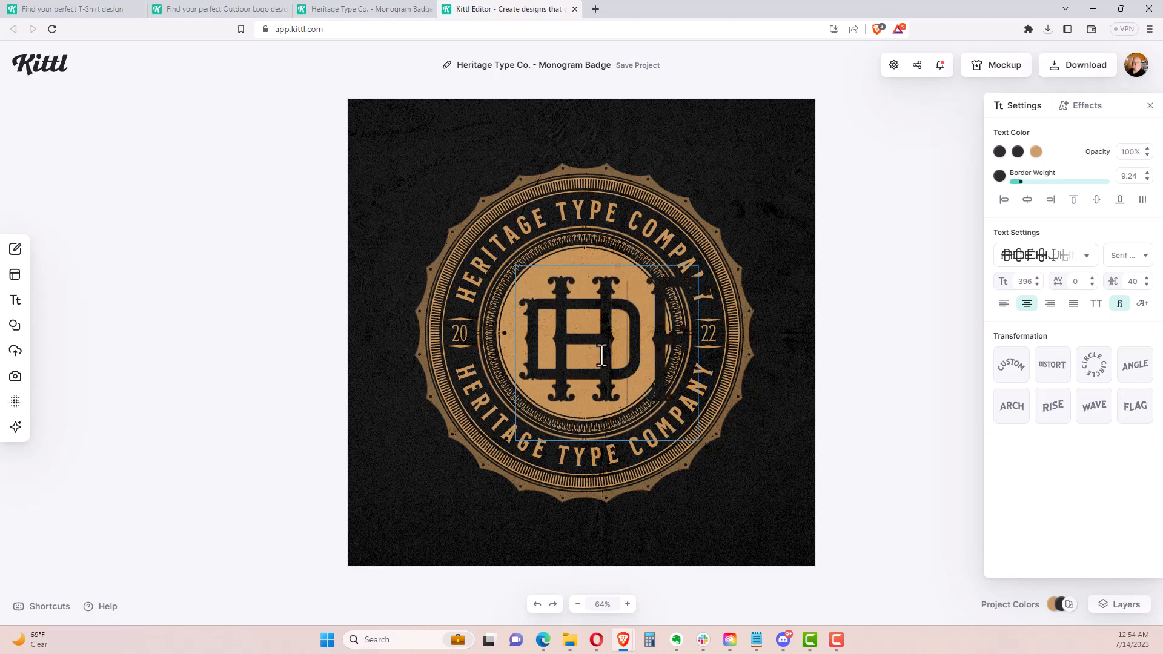
pyautogui.press('BackSpace')
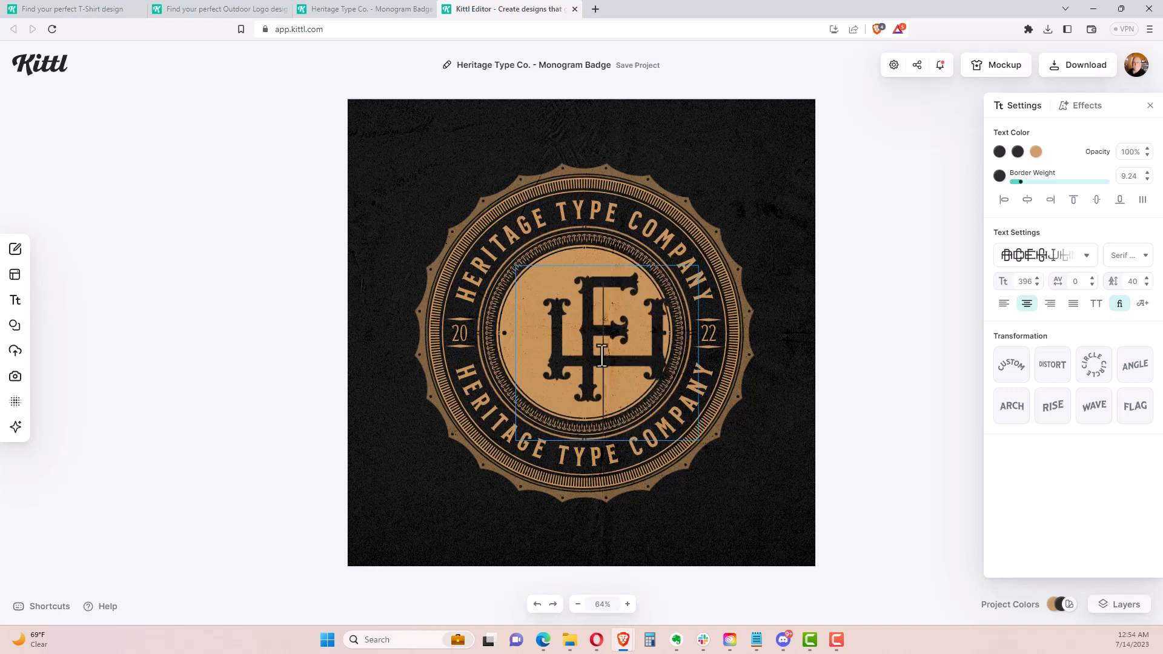
pyautogui.press('BackSpace')
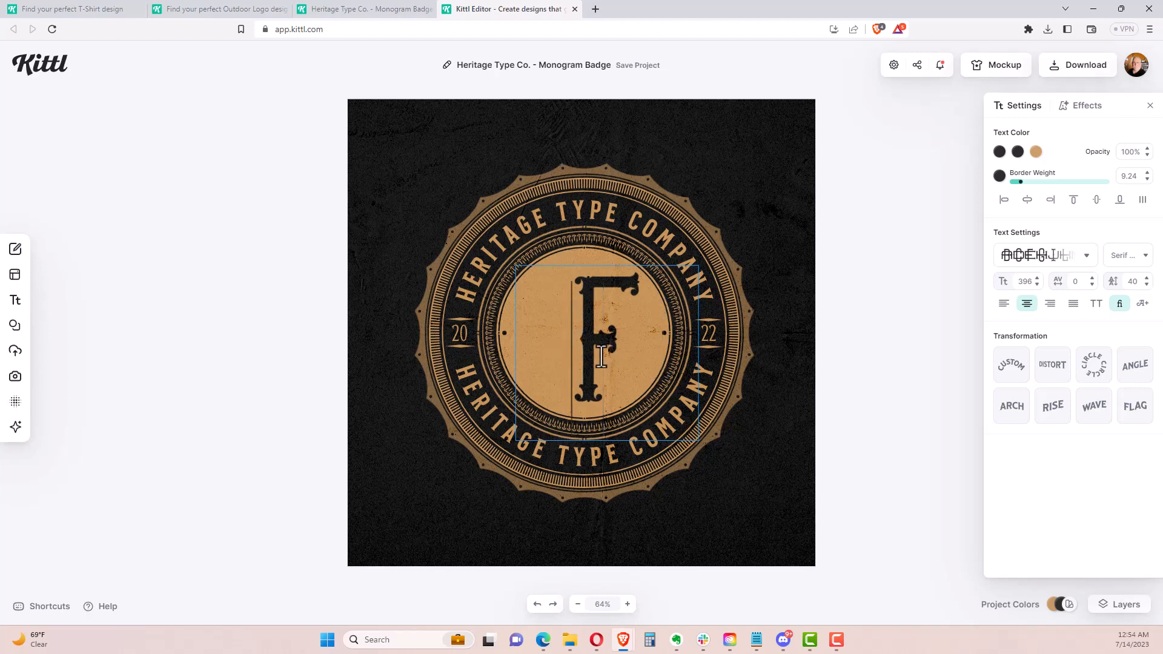
pyautogui.write('D')
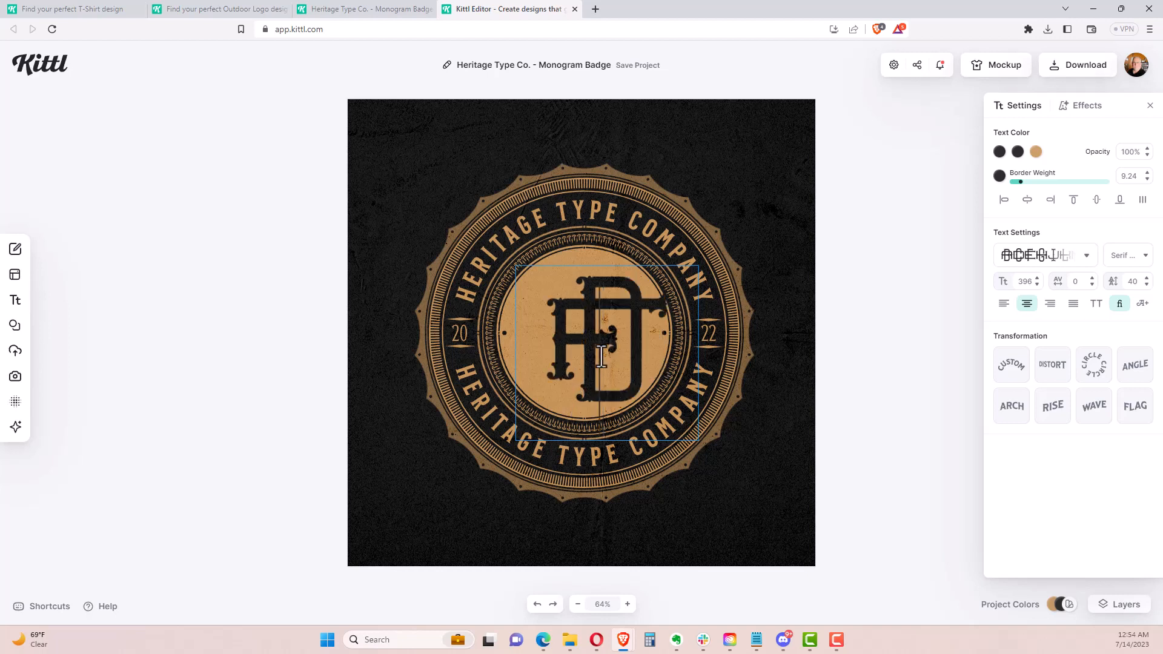
pyautogui.press('BackSpace')
pyautogui.press('Delete')
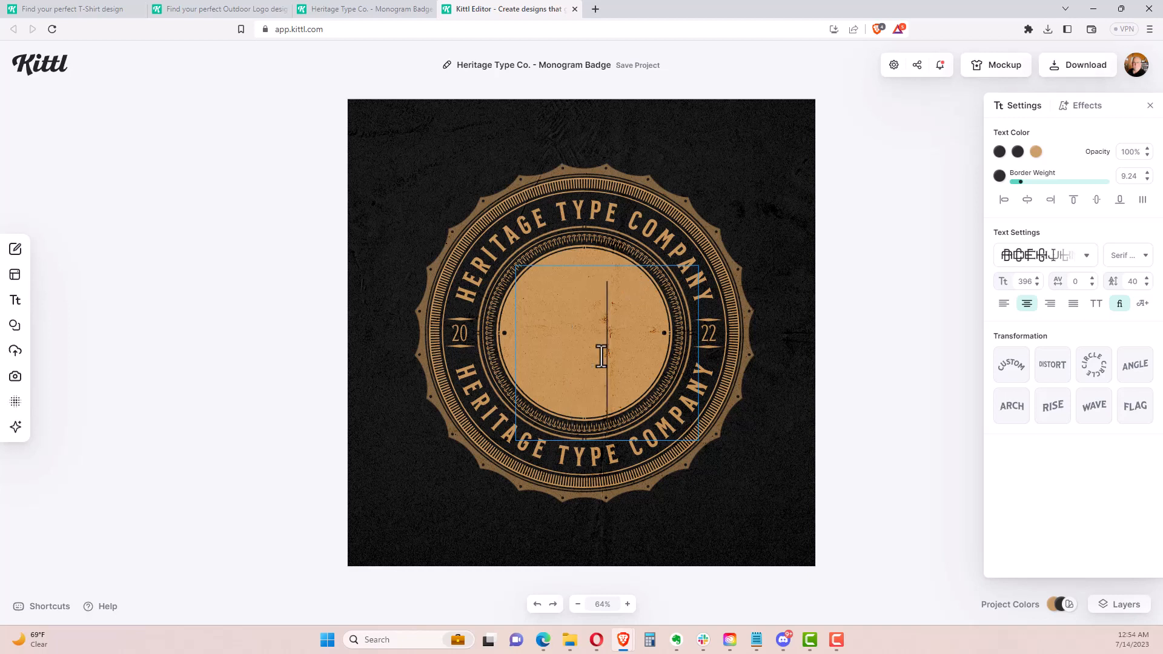
pyautogui.write('F')
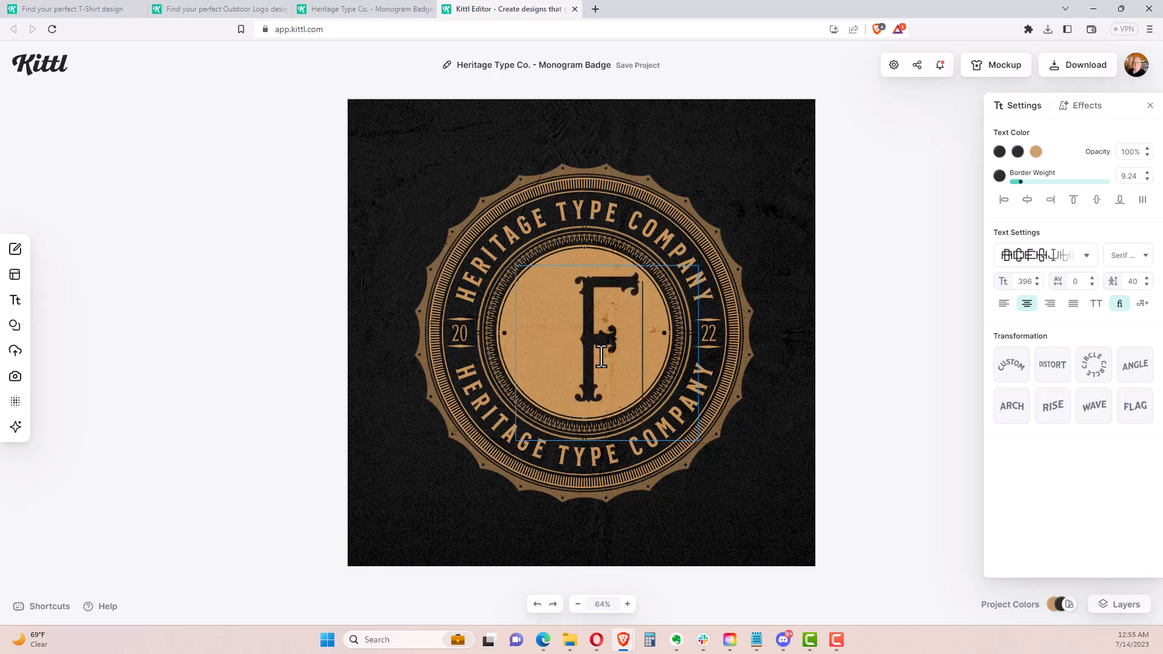
pyautogui.write('D')
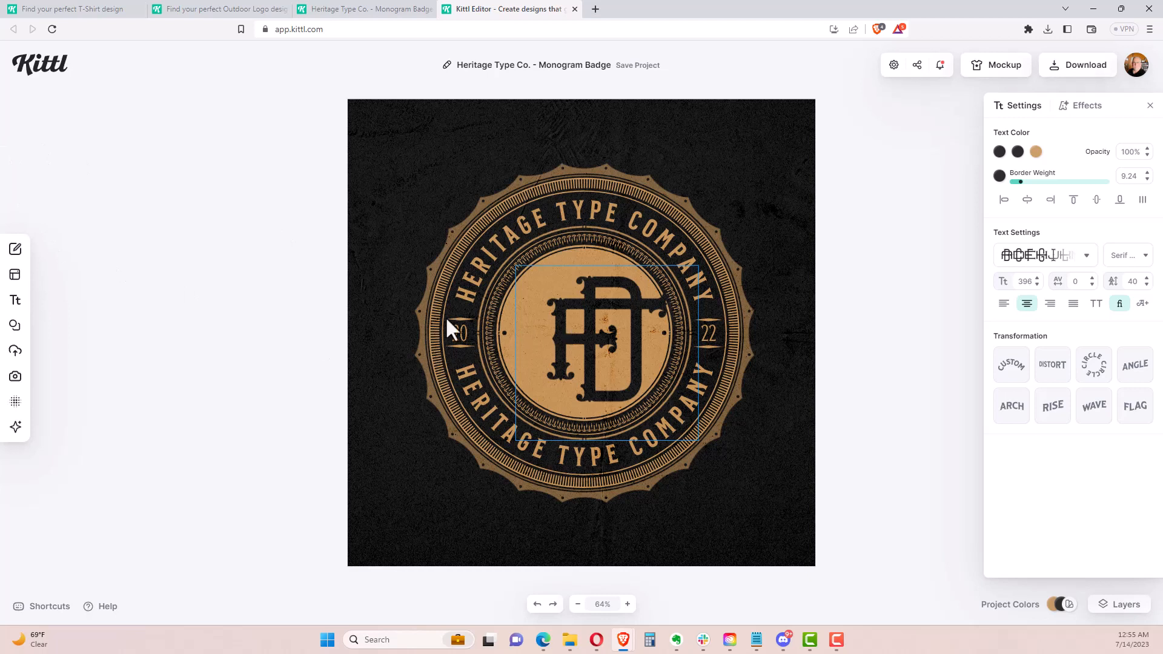
pyautogui.press('Escape')
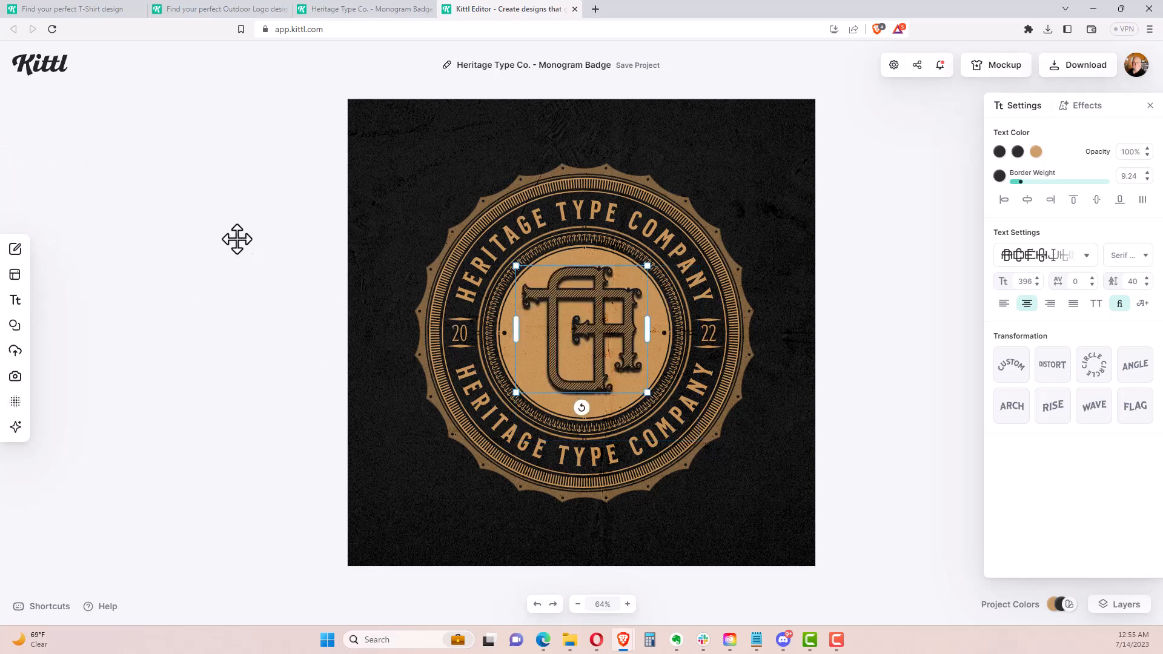
pyautogui.click(254, 370)
pyautogui.click(551, 343)
pyautogui.doubleClick(583, 342)
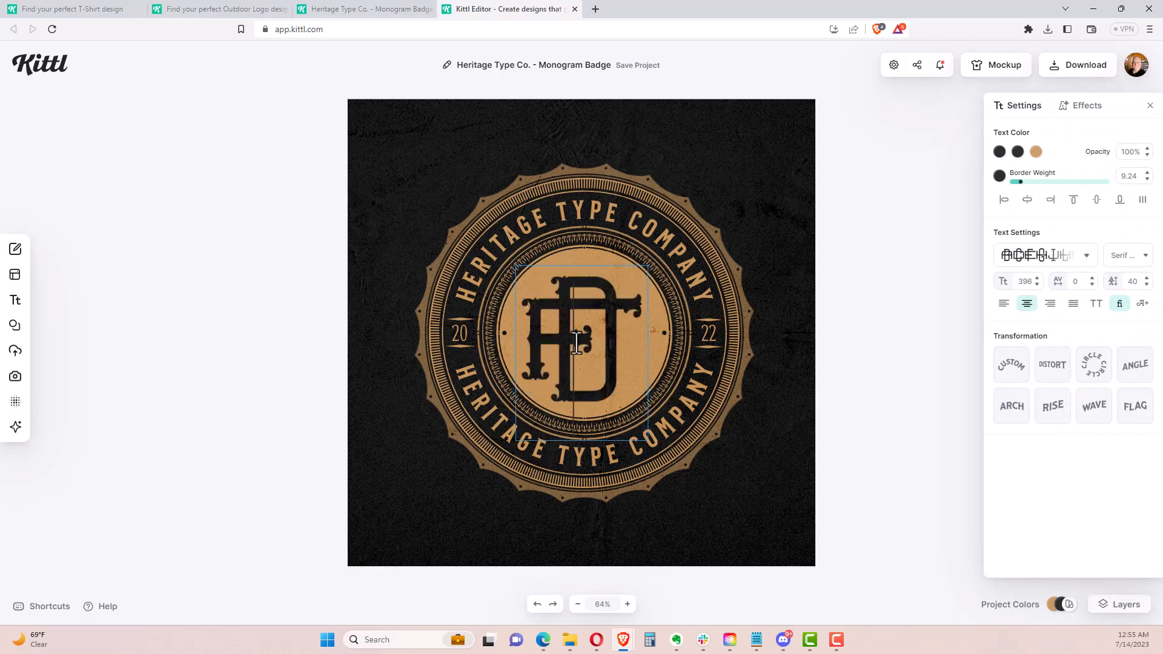
pyautogui.press('Escape')
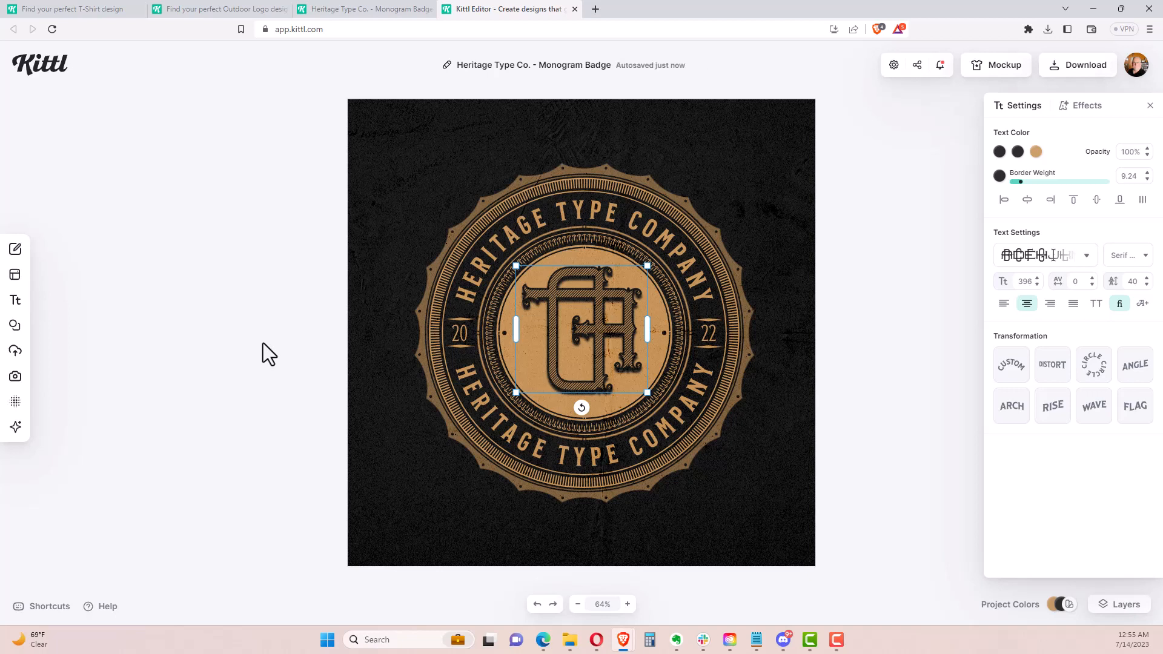
pyautogui.click(241, 341)
# Change the badge's upper curved text to "MY DESIGN COMPANY"
pyautogui.click(499, 241)
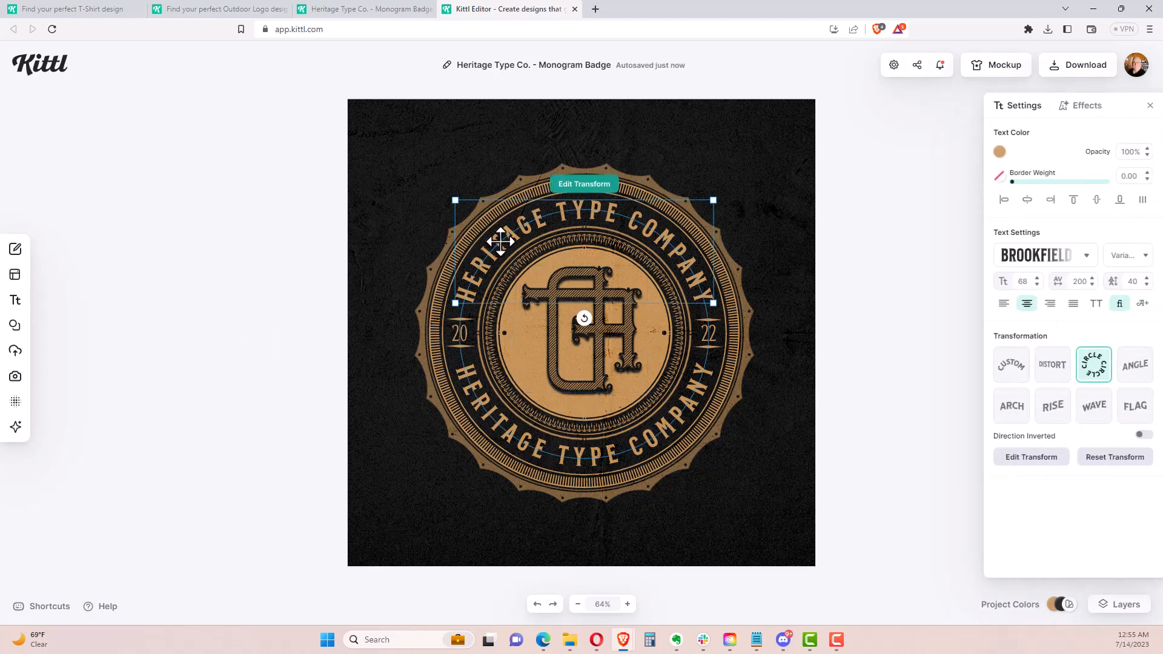
pyautogui.doubleClick(575, 209)
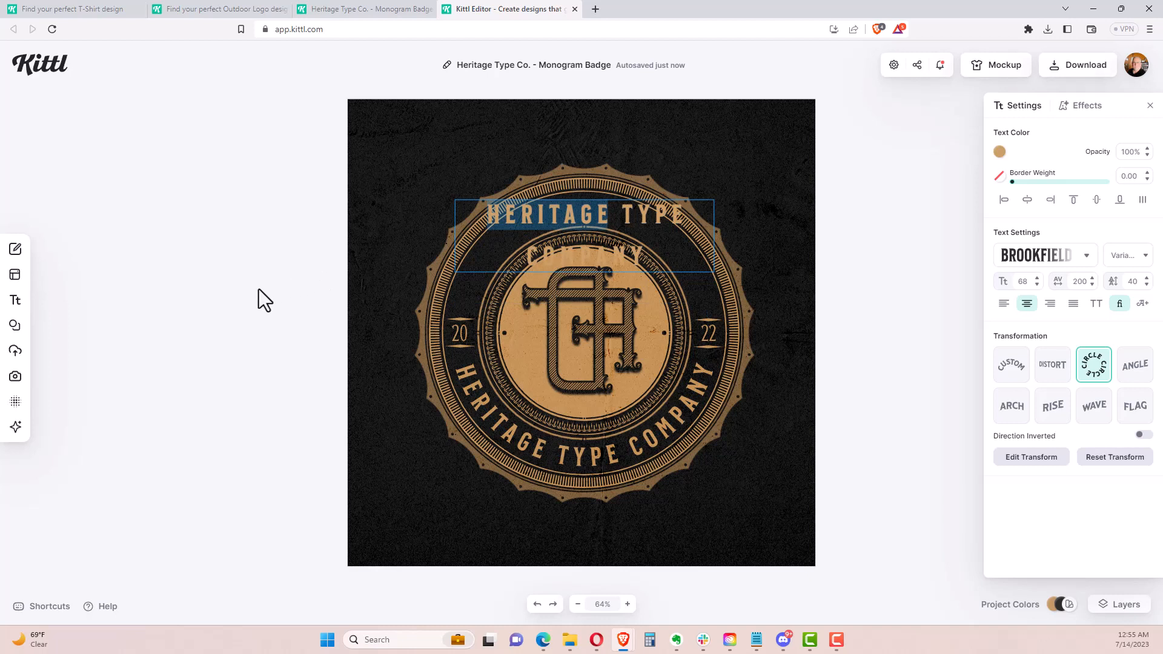
pyautogui.write('MY DEAS')
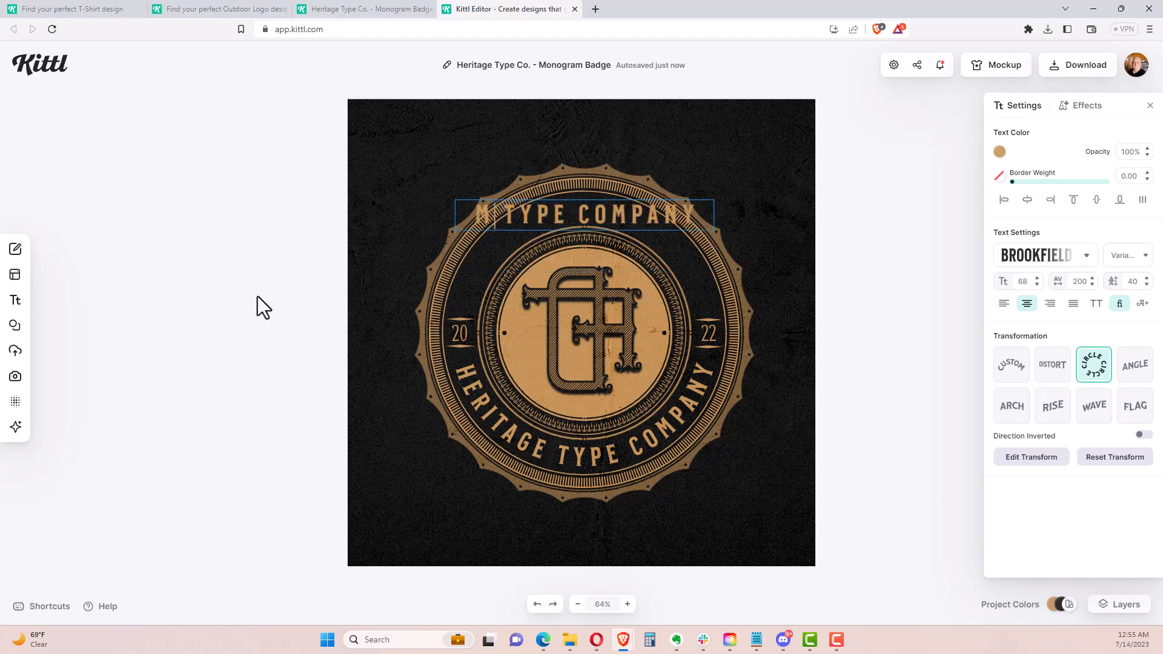
pyautogui.press('BackSpace')
pyautogui.press('BackSpace')
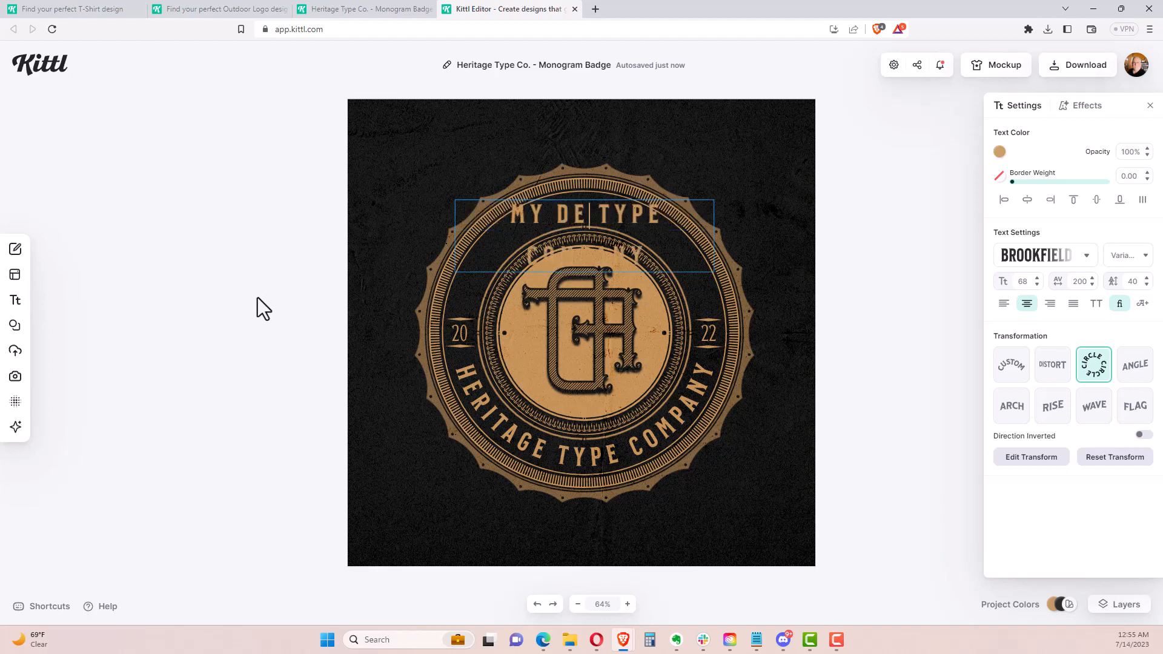
pyautogui.write('SIGN')
pyautogui.press('Delete')
pyautogui.press('Delete')
pyautogui.press('Delete')
pyautogui.press('Delete')
pyautogui.press('Delete')
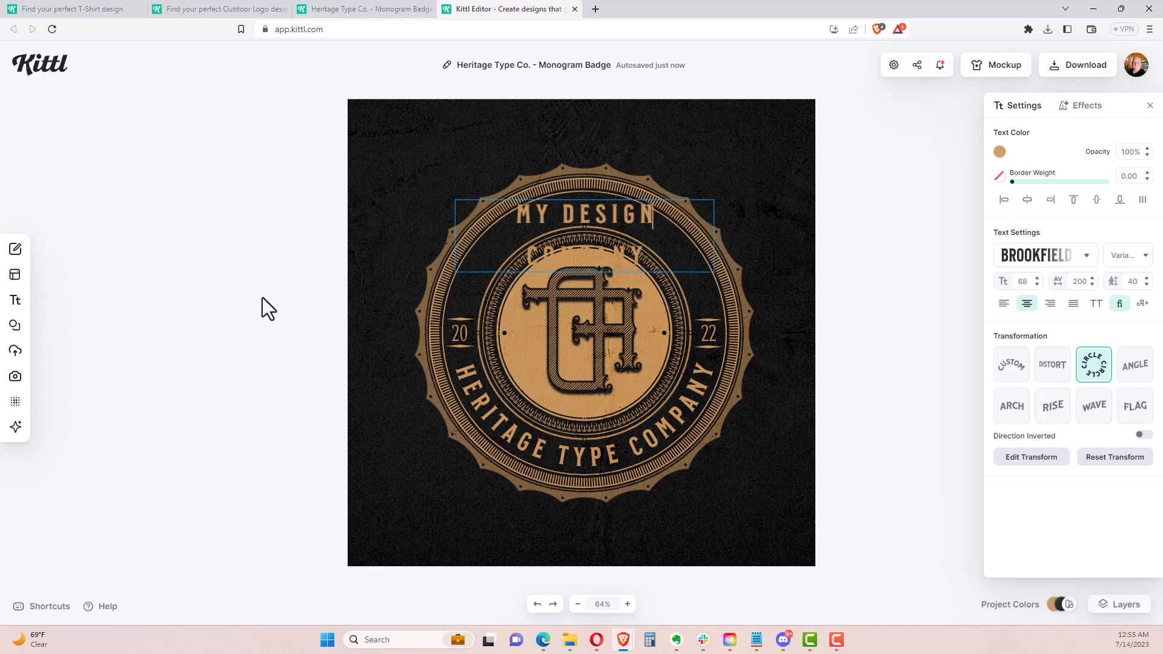
pyautogui.press('Escape')
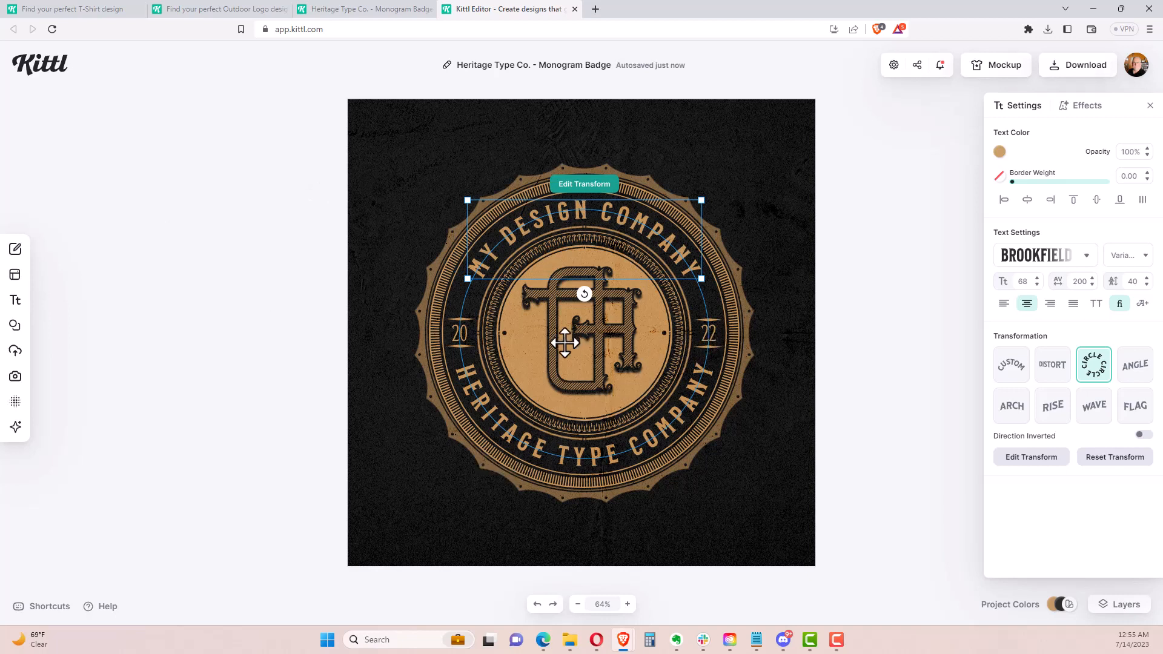
# Replace the badge's lower curved text with "WEBSITES & DESIGN"
pyautogui.click(599, 464)
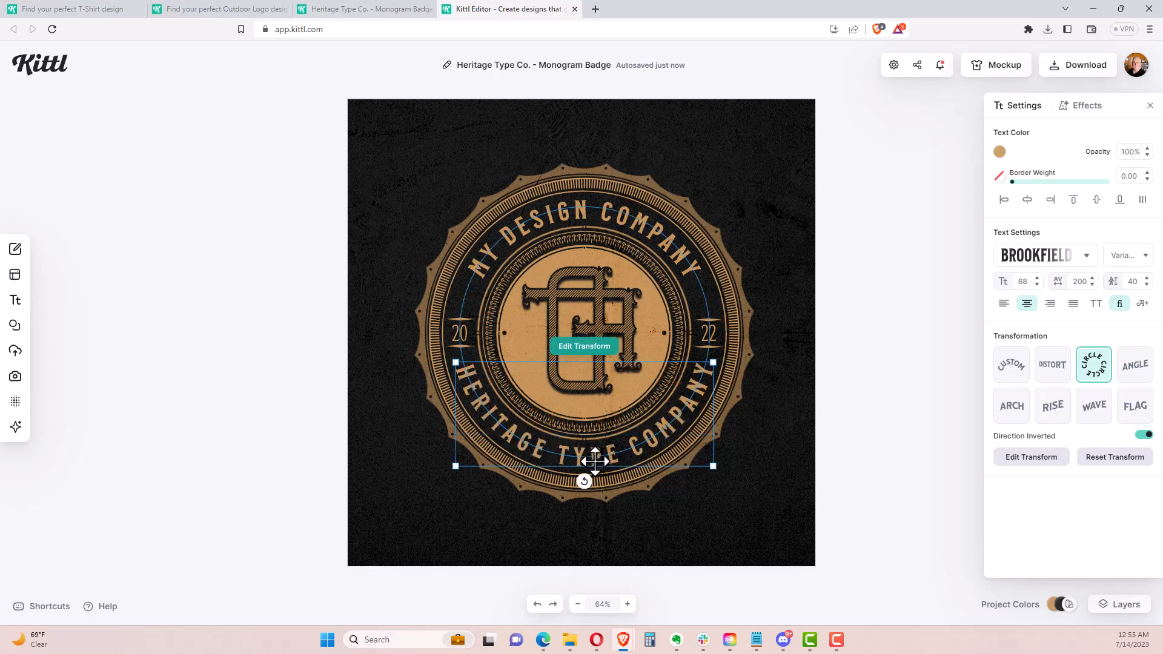
pyautogui.doubleClick(595, 461)
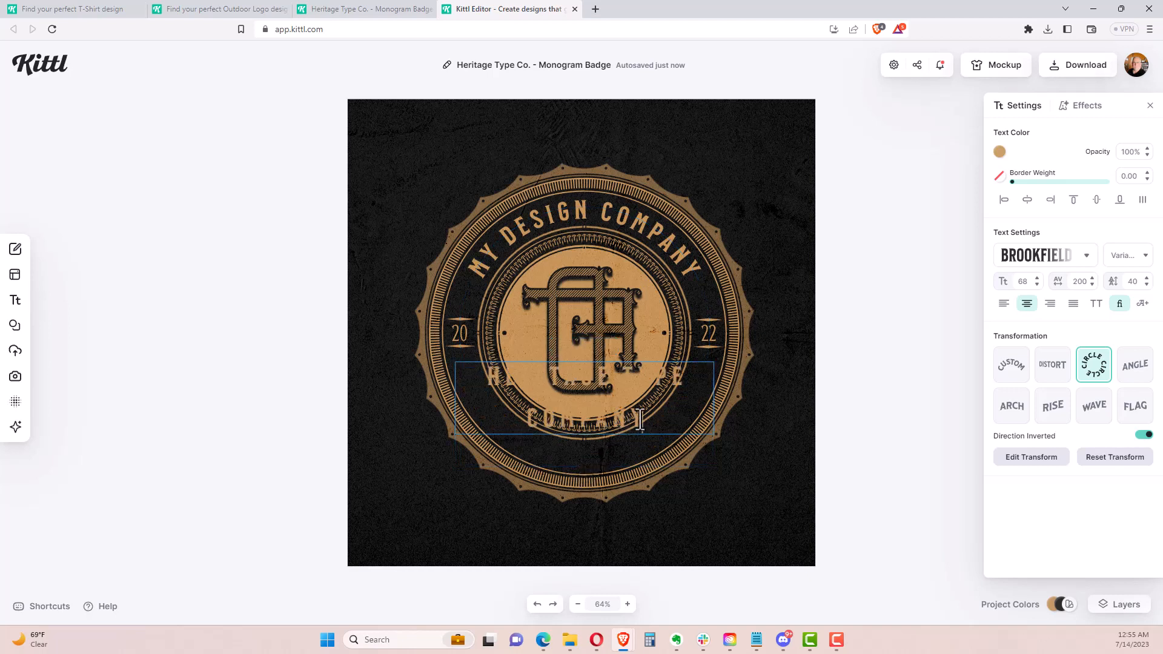
pyautogui.hotkey('ctrl', 'a')
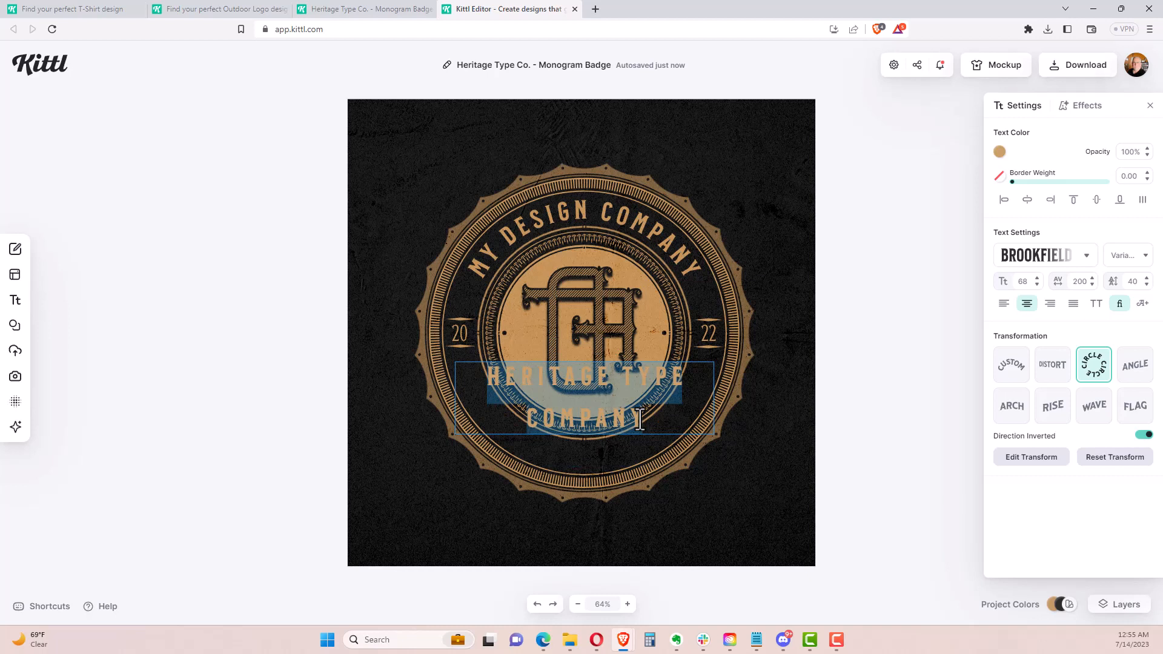
pyautogui.write('WEB')
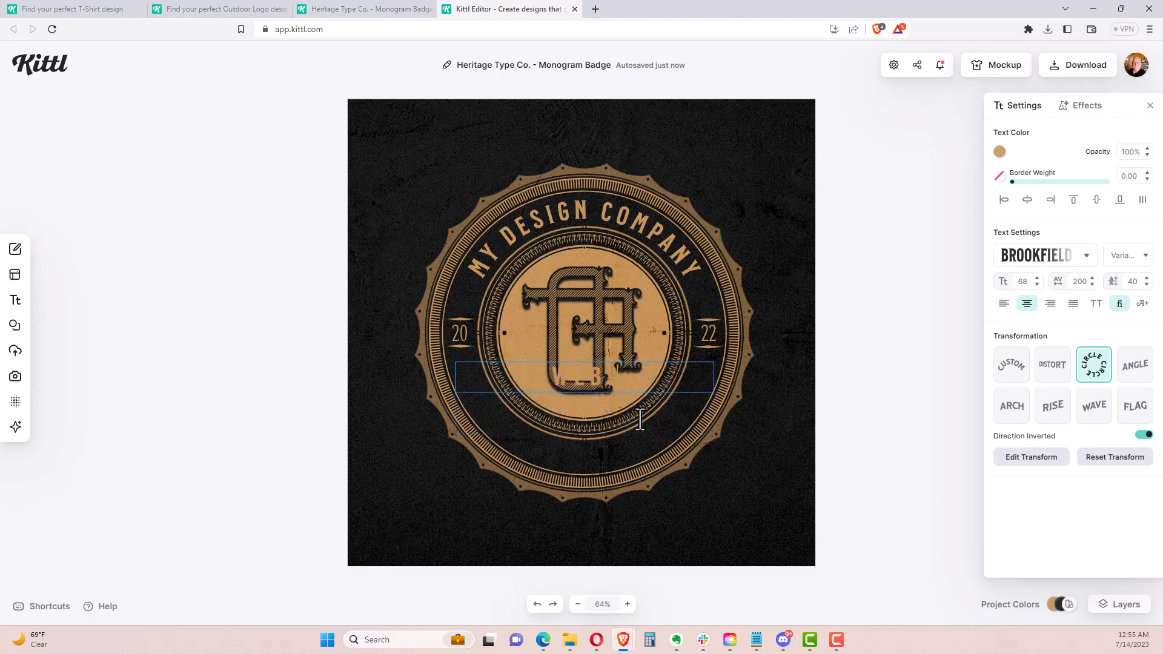
pyautogui.write(' DELD SITES')
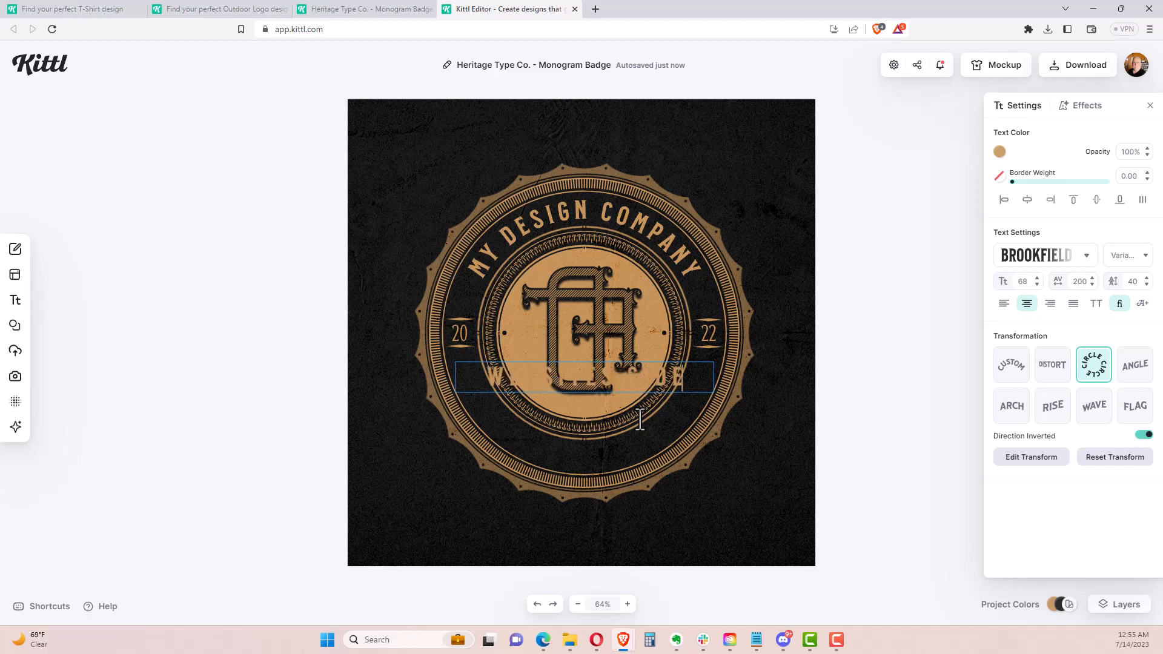
pyautogui.write('IGN')
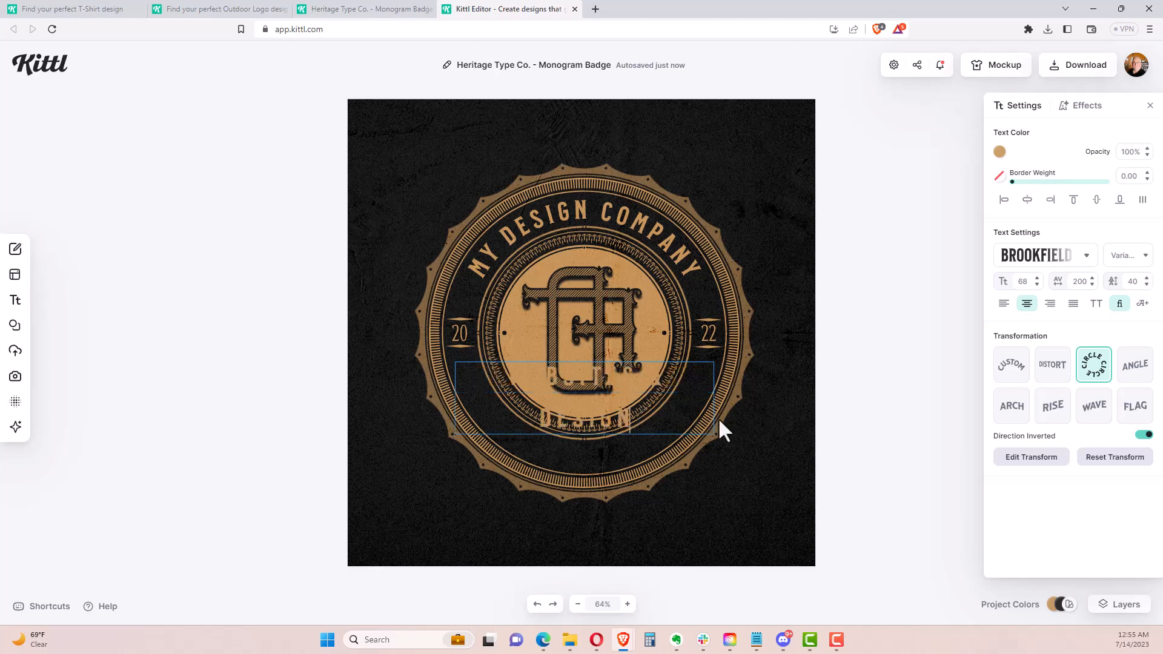
pyautogui.press('Escape')
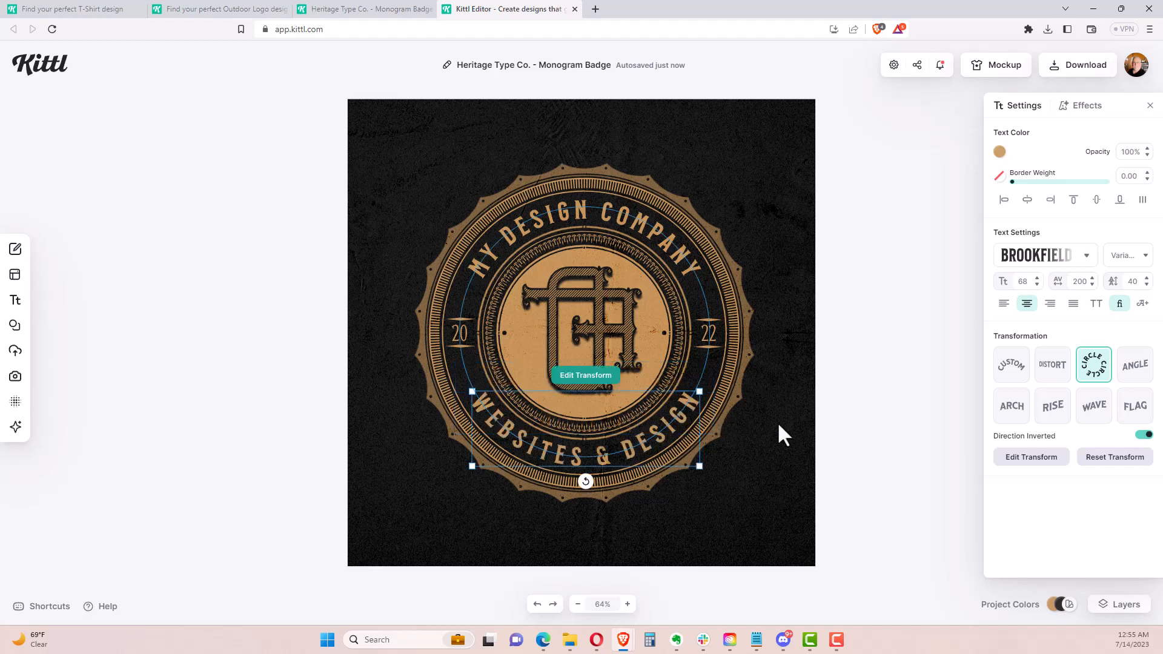
# Change the badge's central monogram to an interlocking F and D and centre it in the inner circle
pyautogui.click(848, 419)
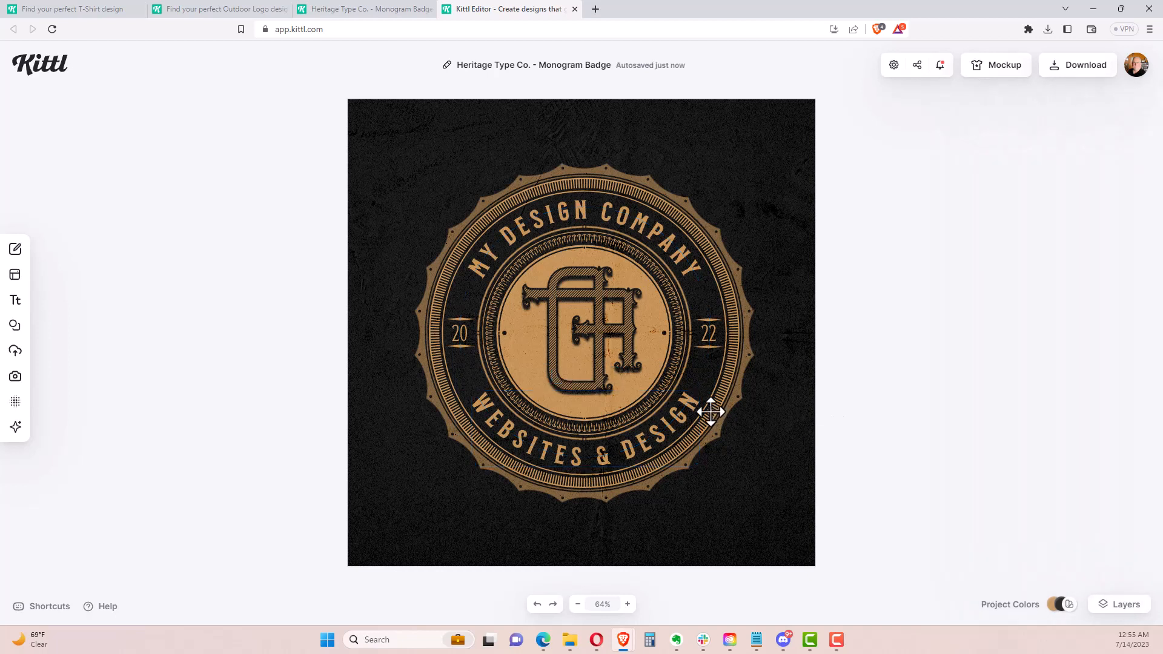
pyautogui.click(589, 329)
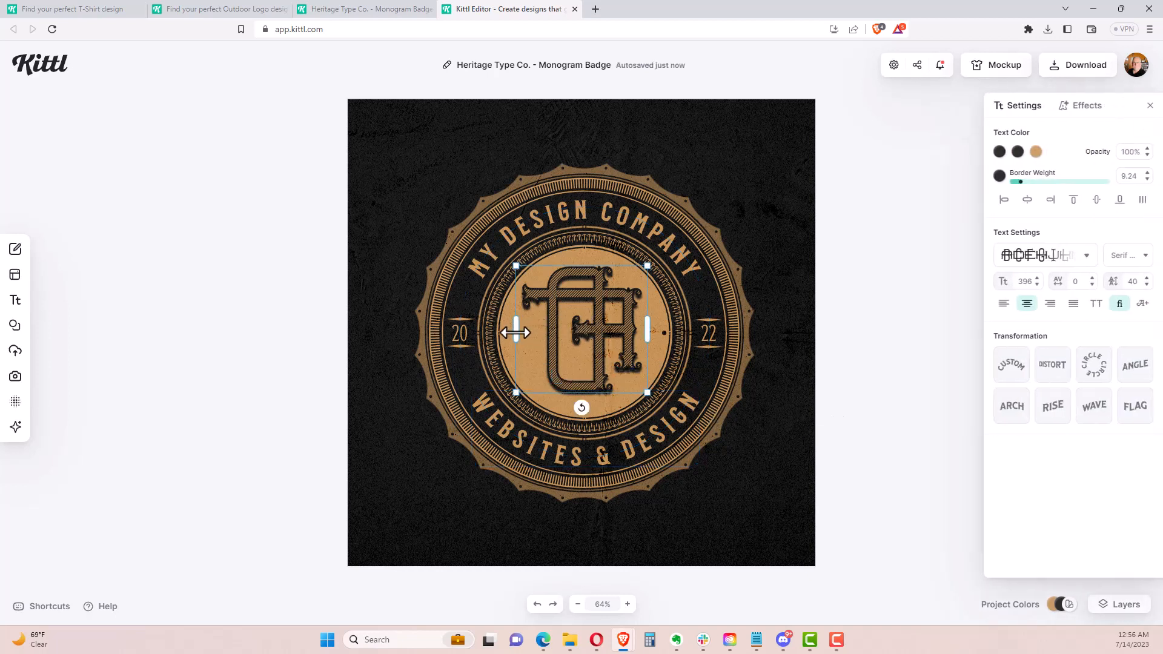
pyautogui.moveTo(516, 329); pyautogui.dragTo(587, 338)
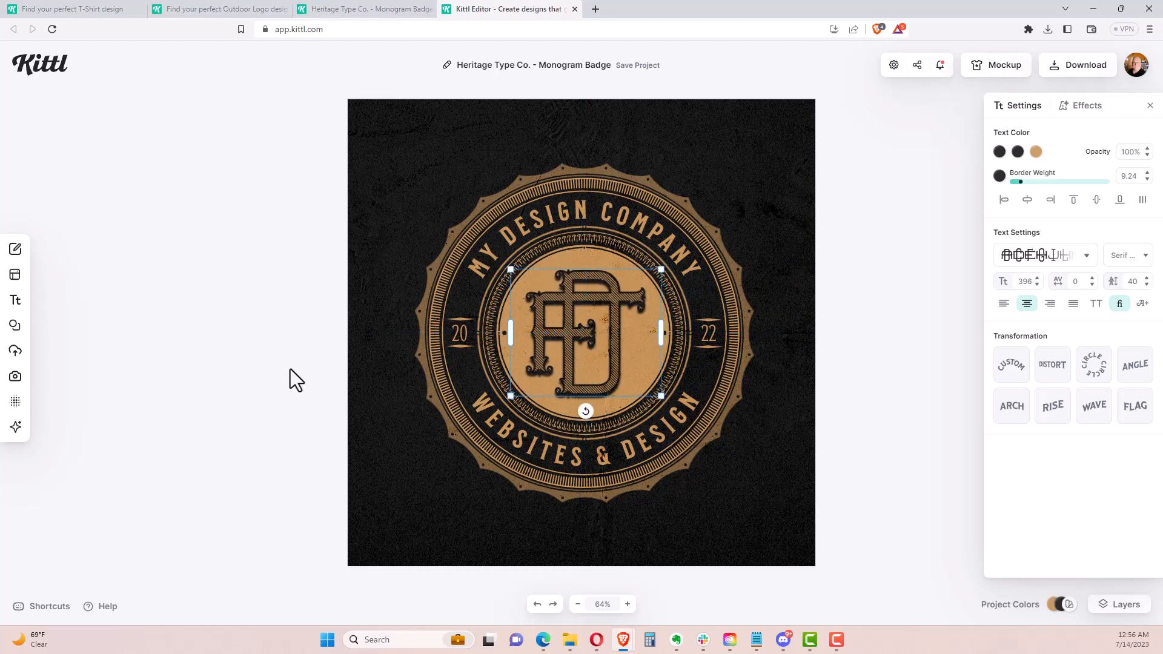
pyautogui.click(289, 370)
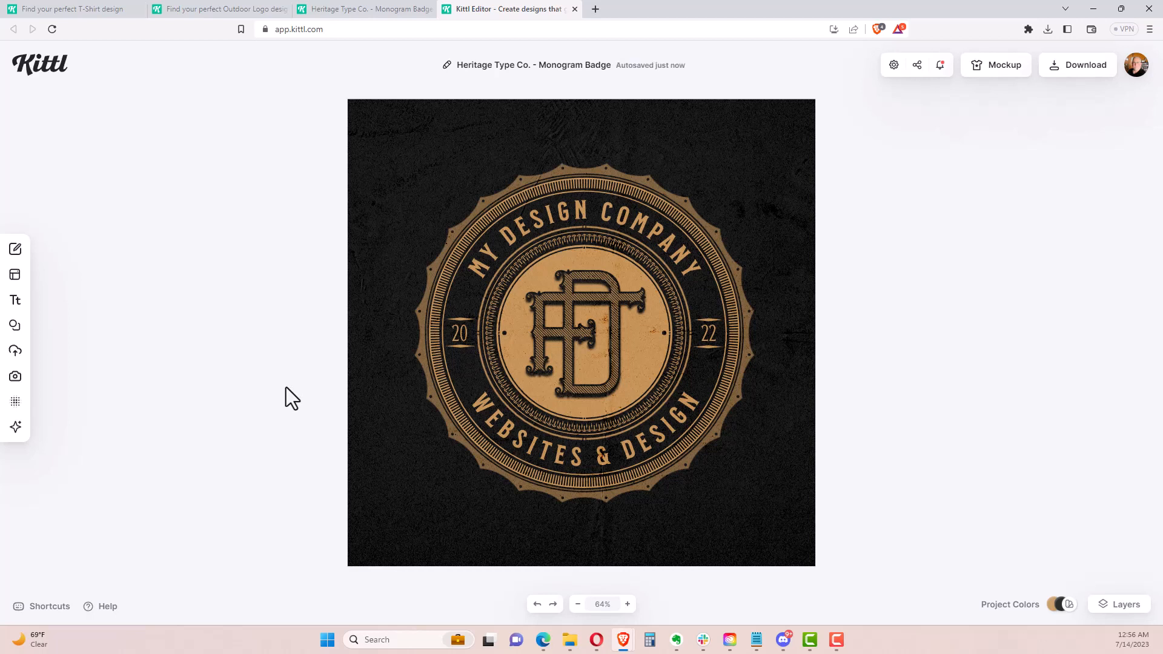
# Replace the number on the badge's left side with 19
pyautogui.click(456, 334)
pyautogui.doubleClick(455, 334)
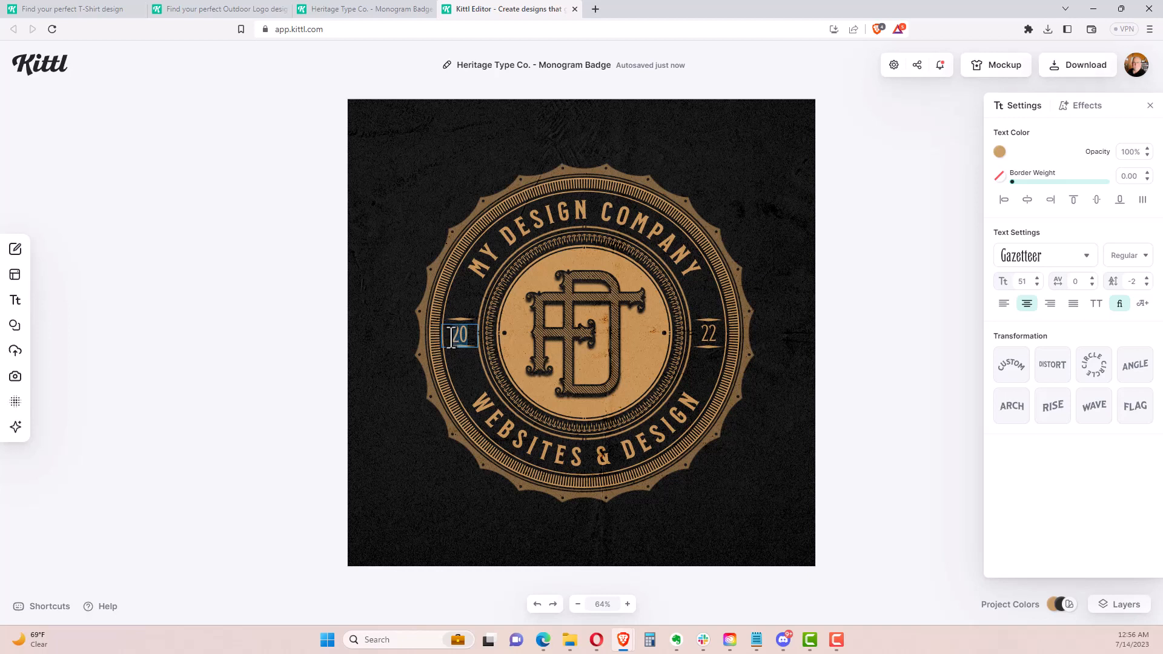
pyautogui.write('19')
pyautogui.press('Escape')
# Replace the number on the badge's right side with 98 and deselect it
pyautogui.click(709, 332)
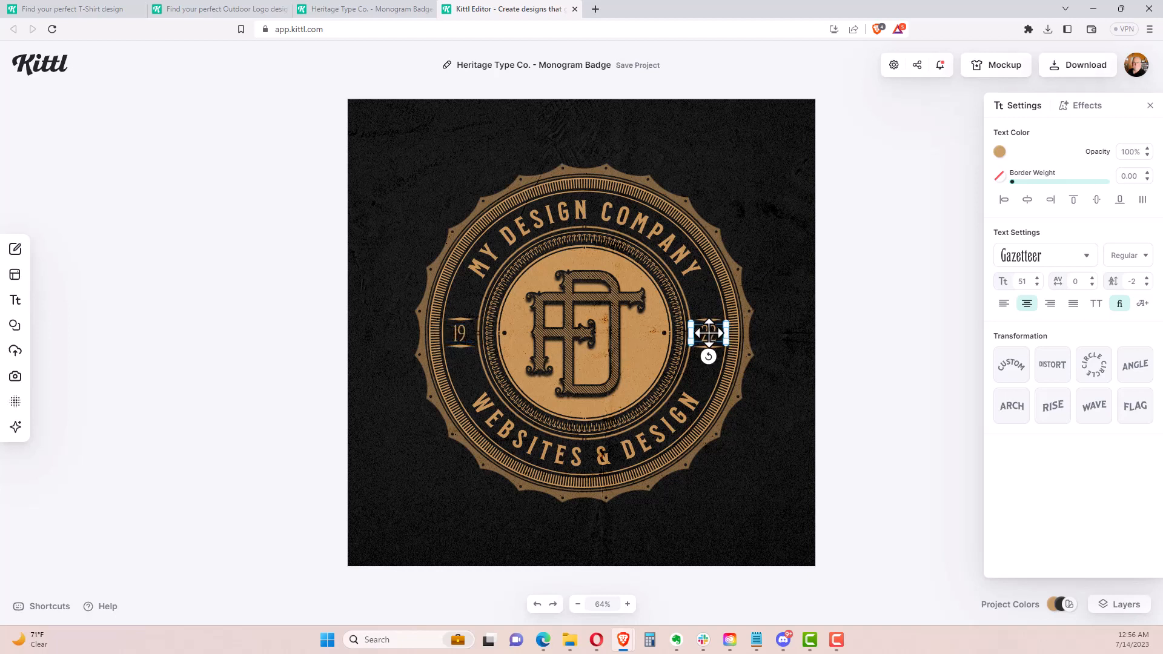
pyautogui.doubleClick(709, 333)
pyautogui.write('12')
pyautogui.write('9')
pyautogui.write('6')
pyautogui.press('BackSpace')
pyautogui.write('8')
pyautogui.click(808, 329)
pyautogui.click(836, 337)
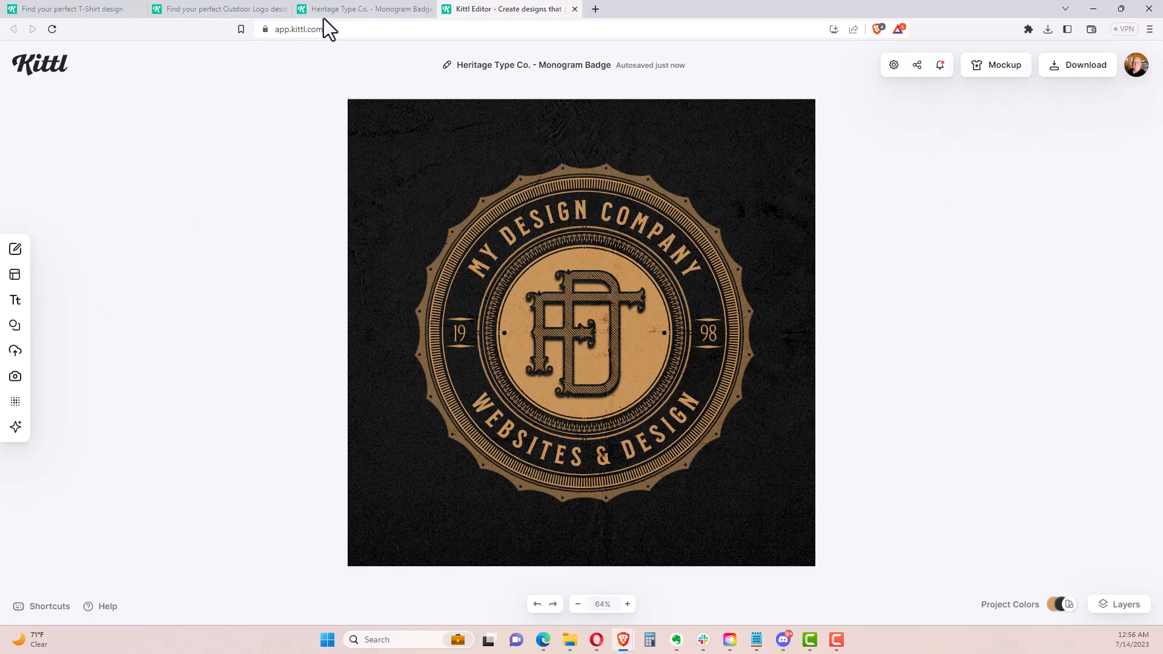
# Leave the badge design and go back to the Kittl home page
pyautogui.click(348, 29)
pyautogui.click(348, 29)
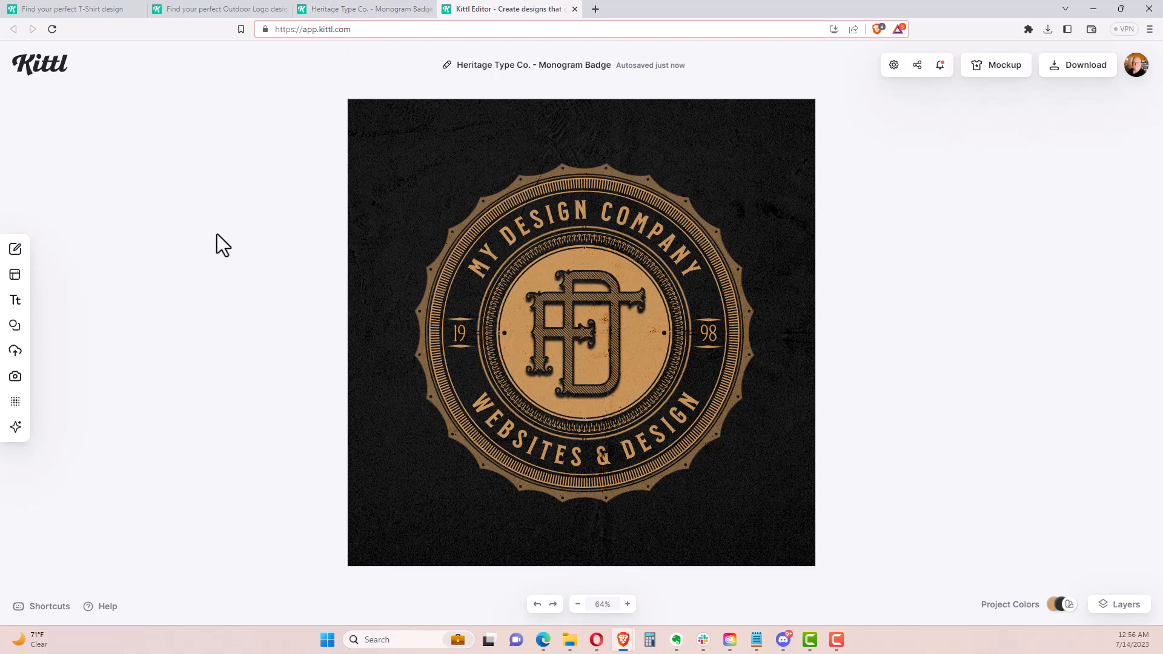
pyautogui.click(56, 78)
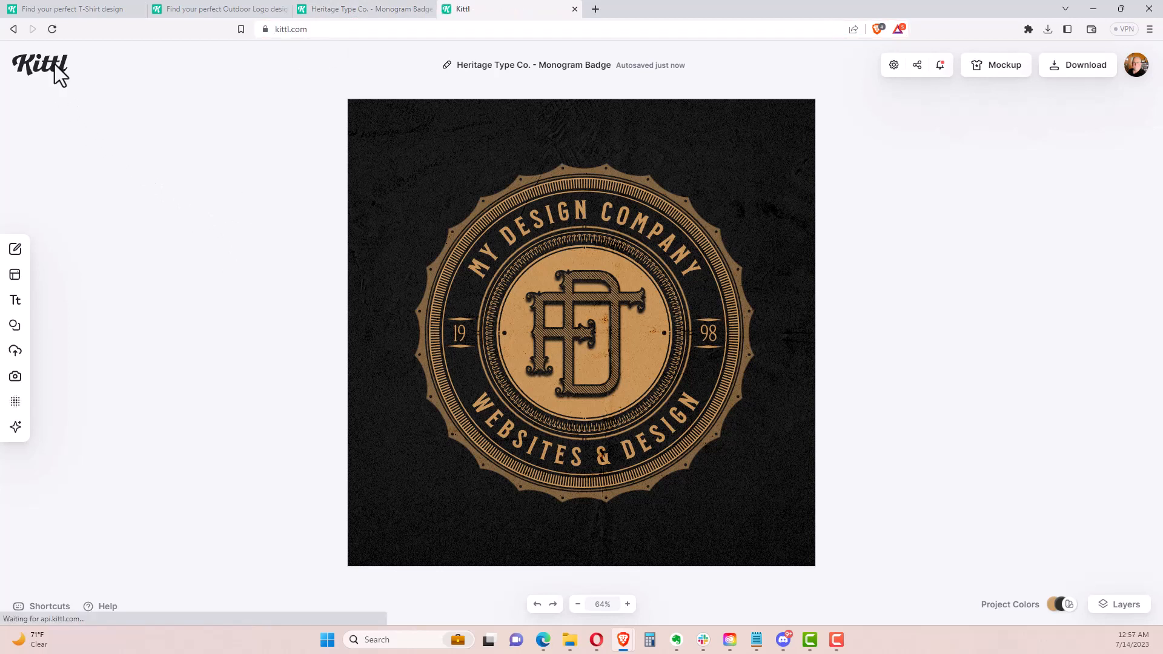